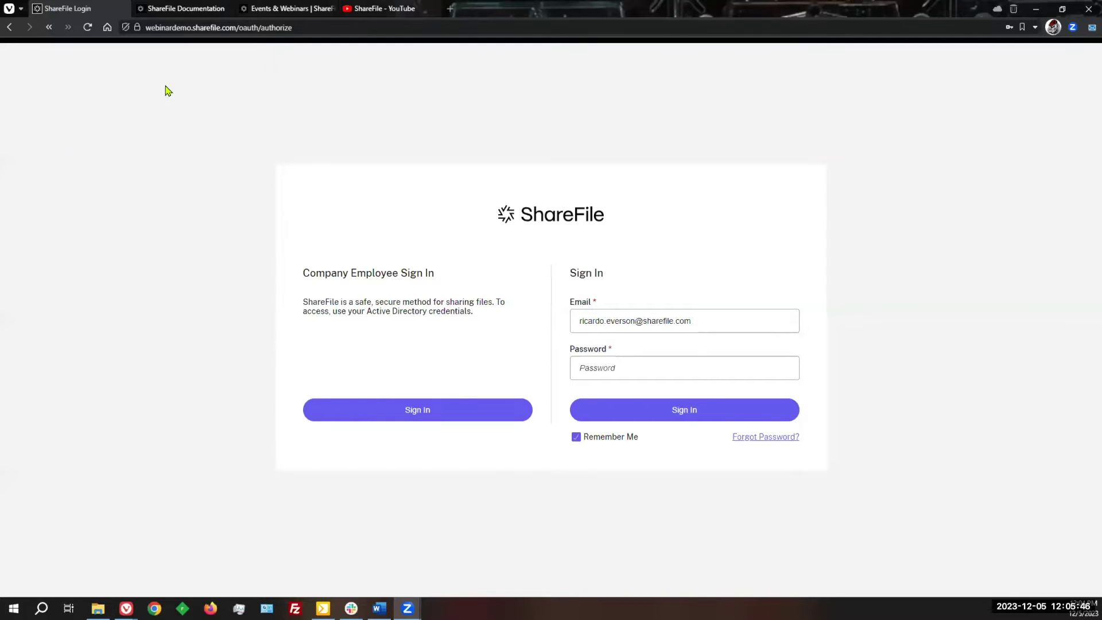
# Step: Reveal the full sign-in page address and highlight the part identifying the account's subdomain
pyautogui.click(143, 21)
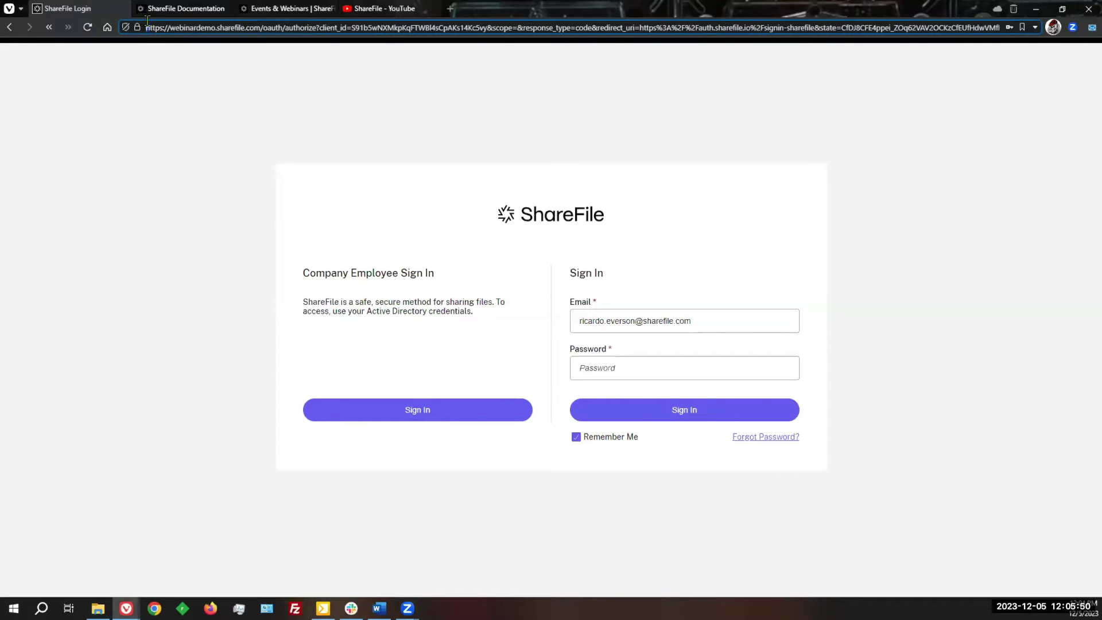
pyautogui.click(167, 22)
pyautogui.moveTo(166, 21); pyautogui.dragTo(213, 21)
pyautogui.click(212, 81)
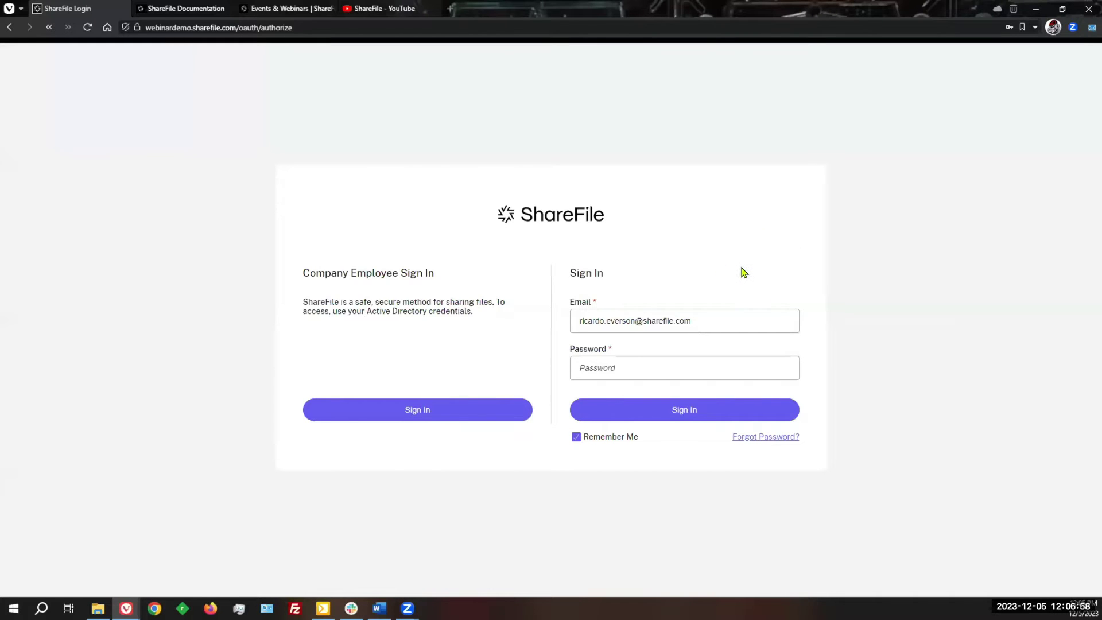
# Step: Sign in with the saved employee e-mail and password, and move the ShareFile browser tab to the first position
pyautogui.click(730, 317)
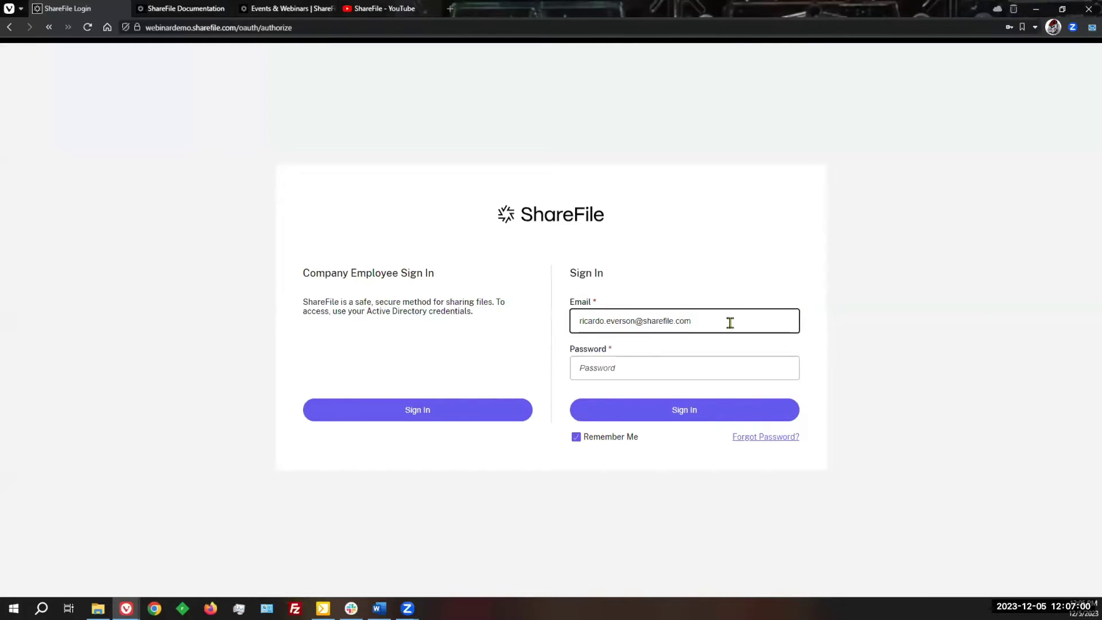
pyautogui.click(700, 366)
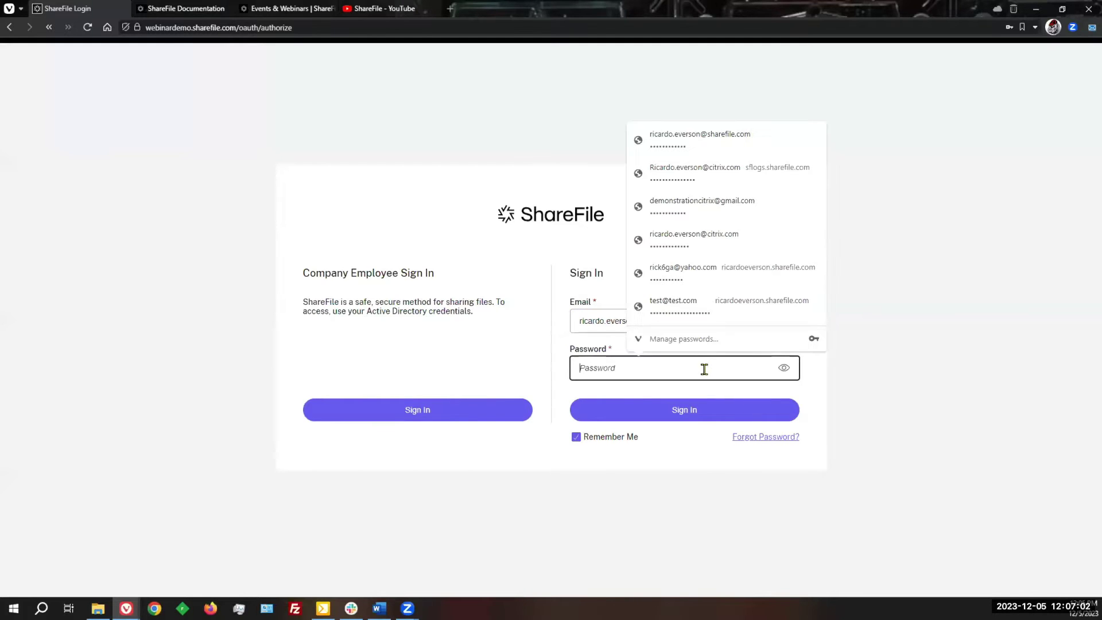
pyautogui.click(731, 143)
pyautogui.click(695, 412)
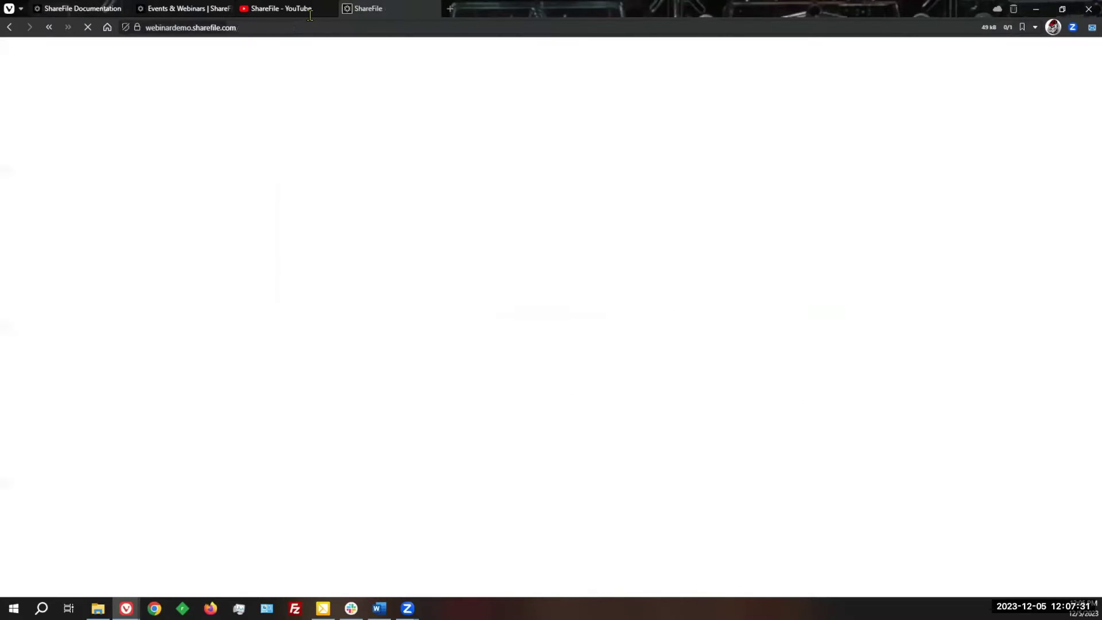
pyautogui.moveTo(388, 9); pyautogui.dragTo(34, 8)
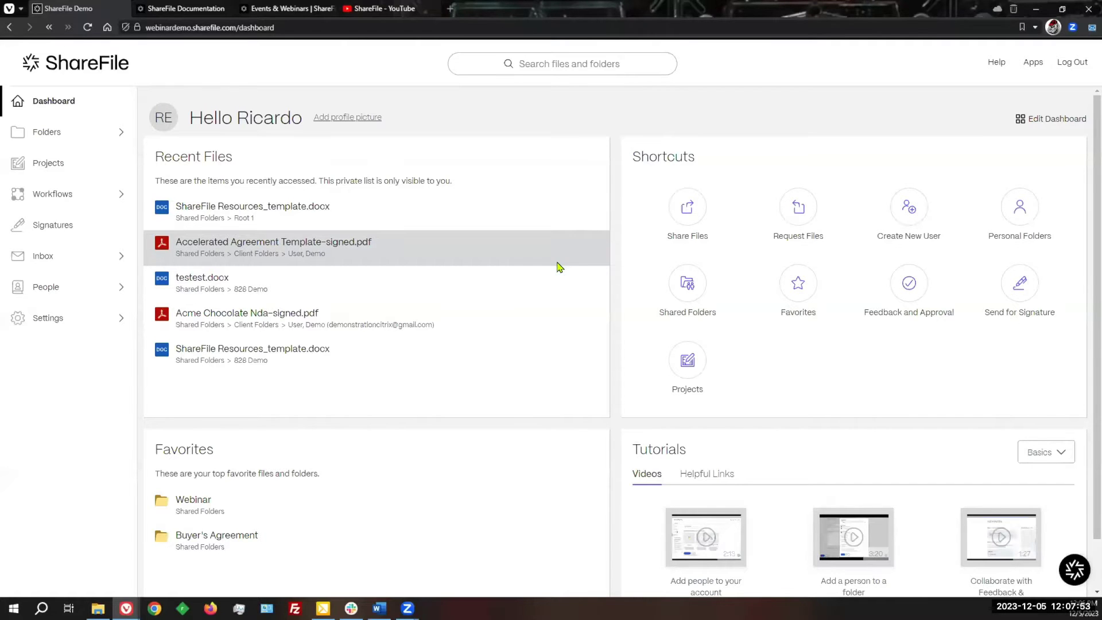
# Step: Hide the Tutorials tile from the dashboard and swap the Shortcuts tile into the place of Recent Files
pyautogui.scroll(-1, 560, 267)
pyautogui.scroll(1, 560, 268)
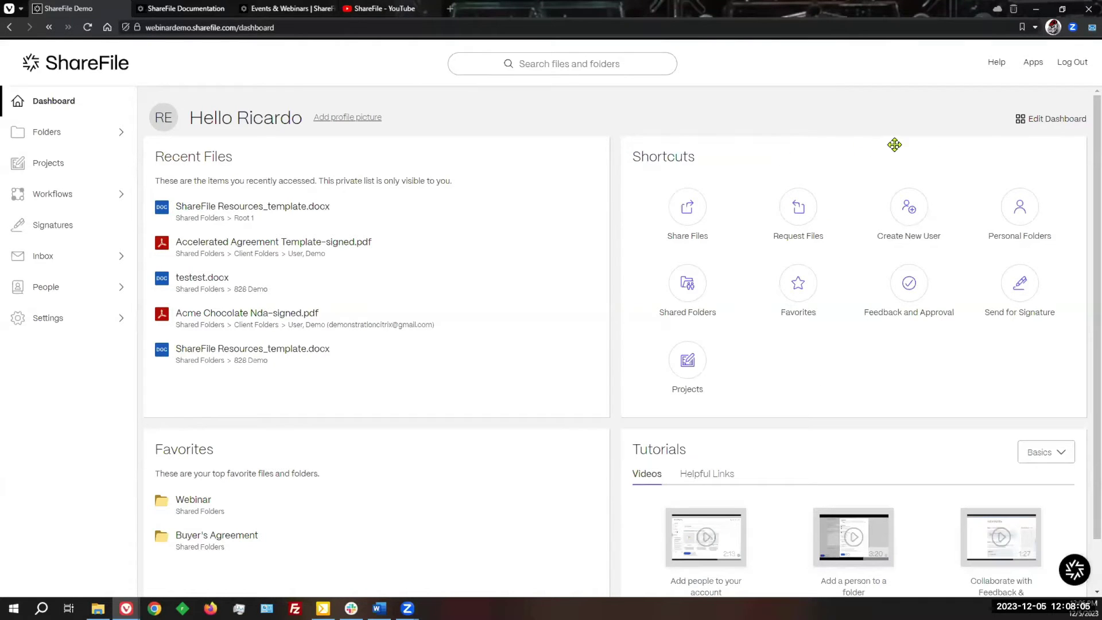
pyautogui.click(1044, 126)
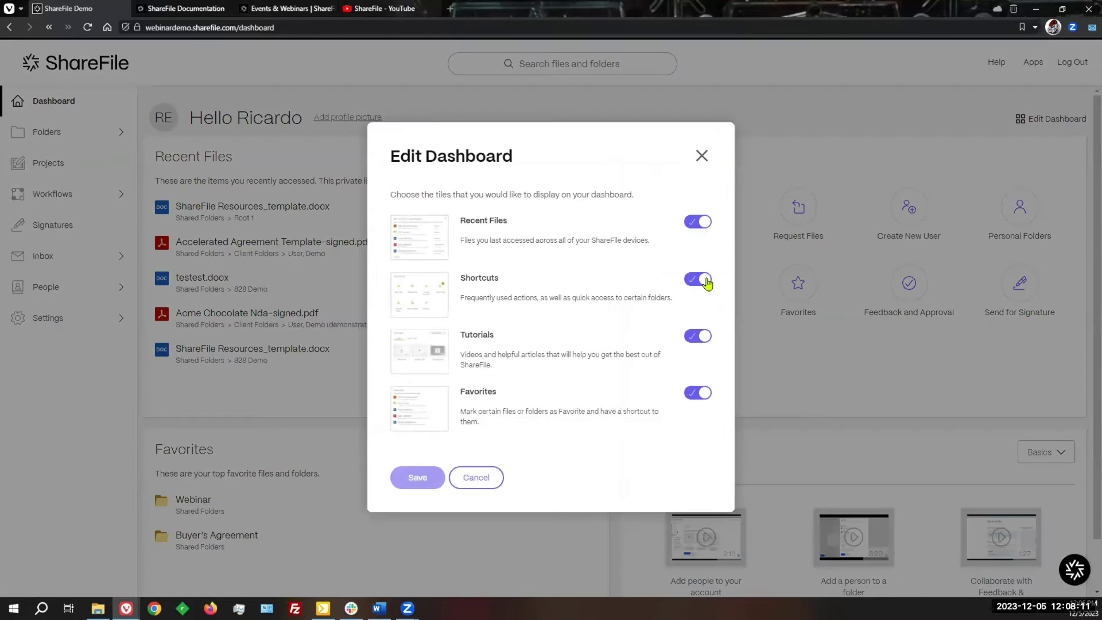
pyautogui.click(699, 339)
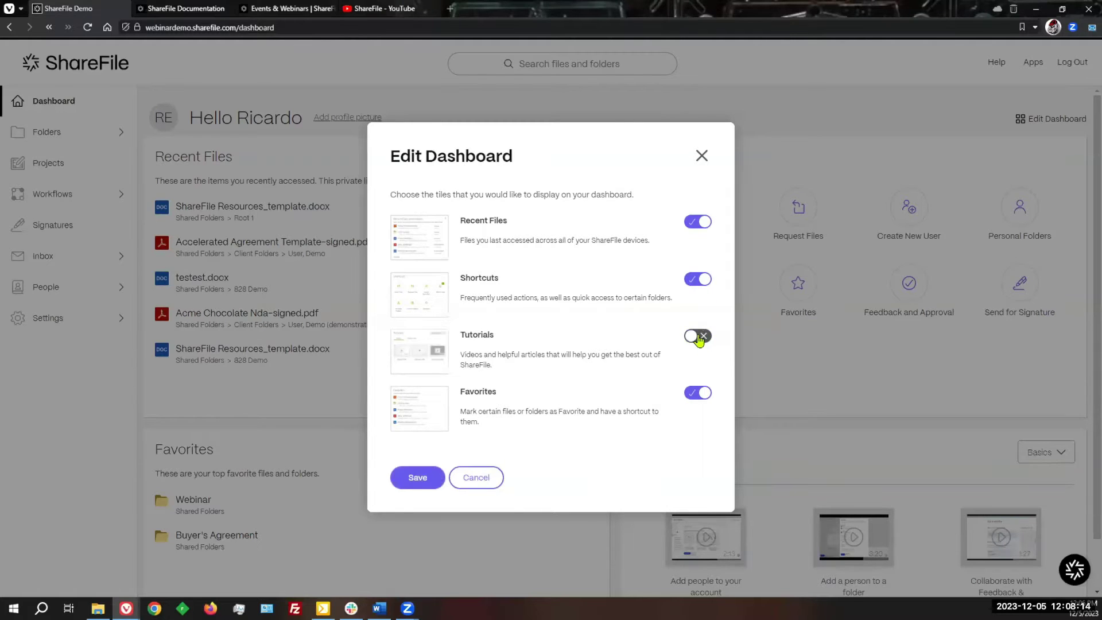
pyautogui.click(418, 477)
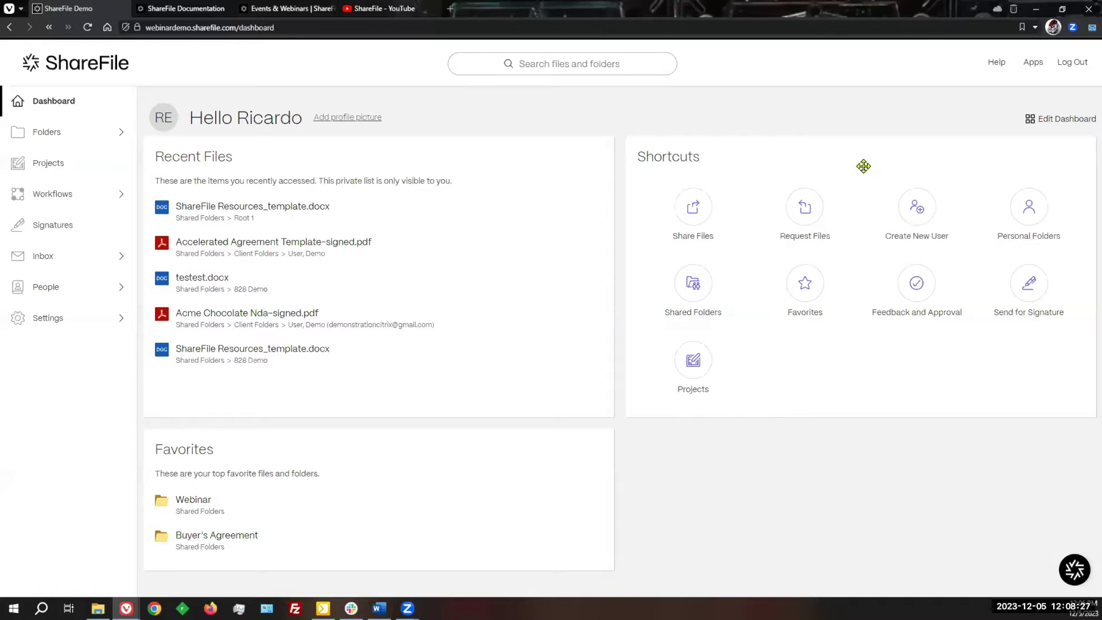
pyautogui.moveTo(863, 166); pyautogui.dragTo(367, 155)
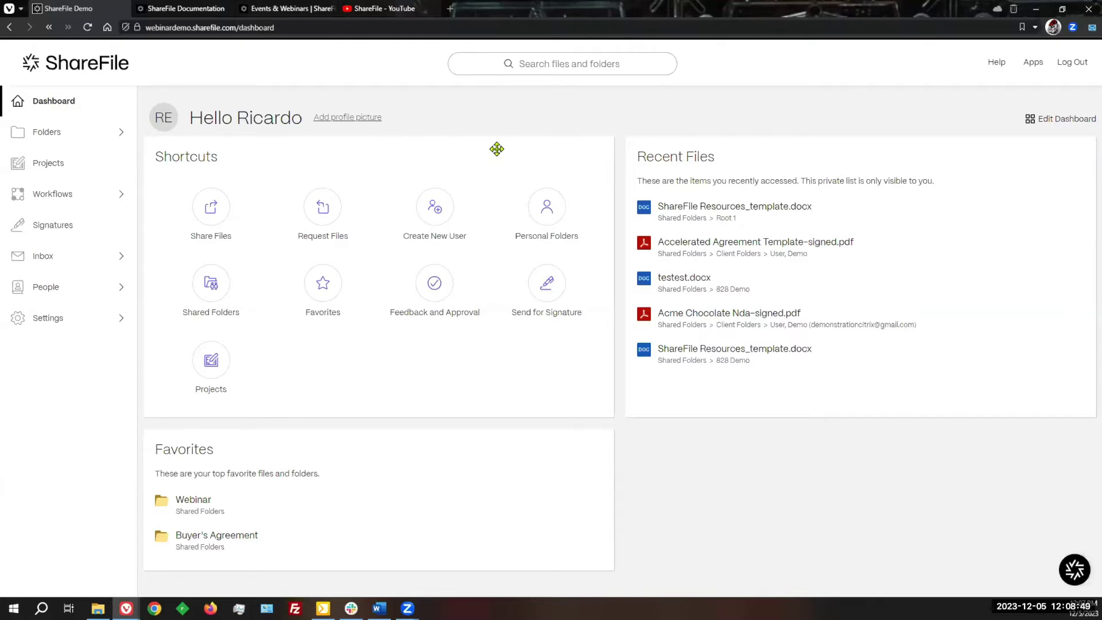
# Step: Create a new client with the client's first name, last name and e-mail address, without assigning any folders
pyautogui.click(98, 294)
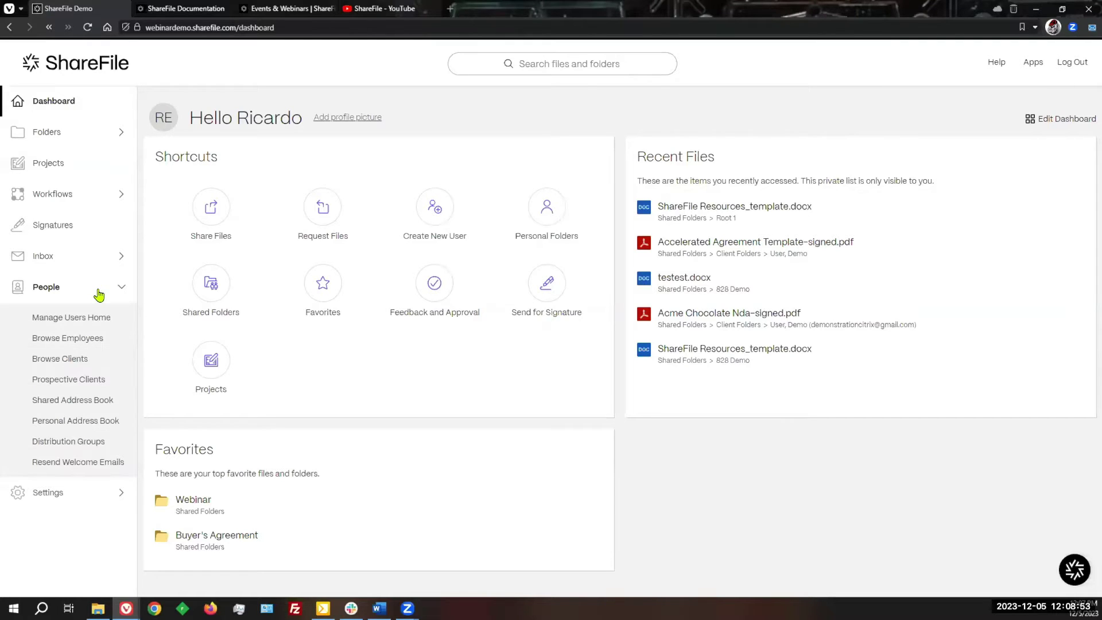
pyautogui.click(72, 360)
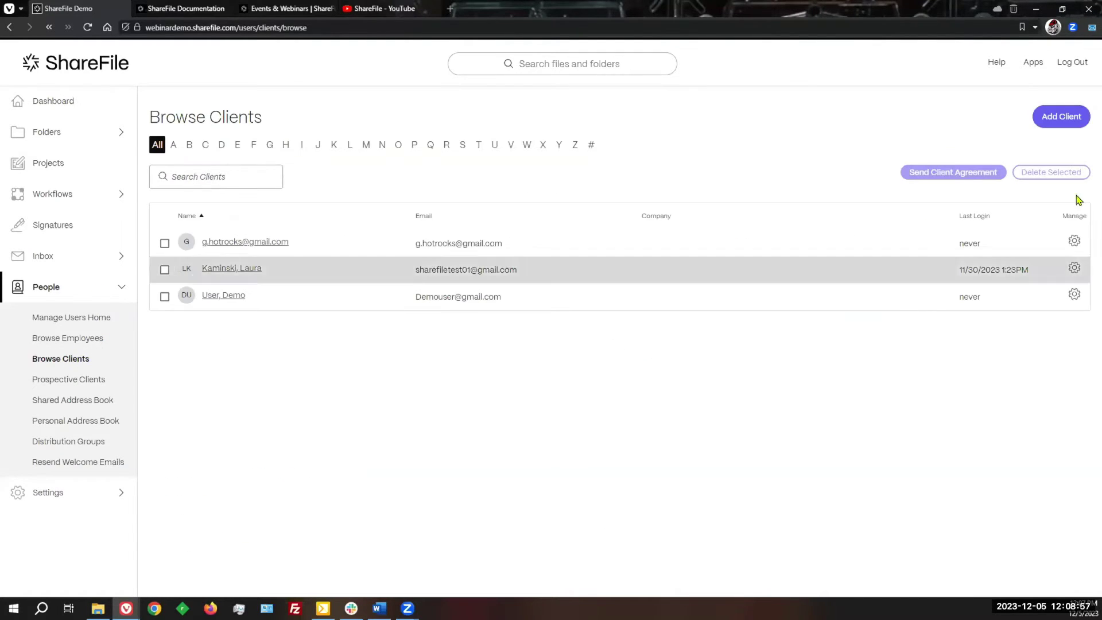
pyautogui.click(1062, 117)
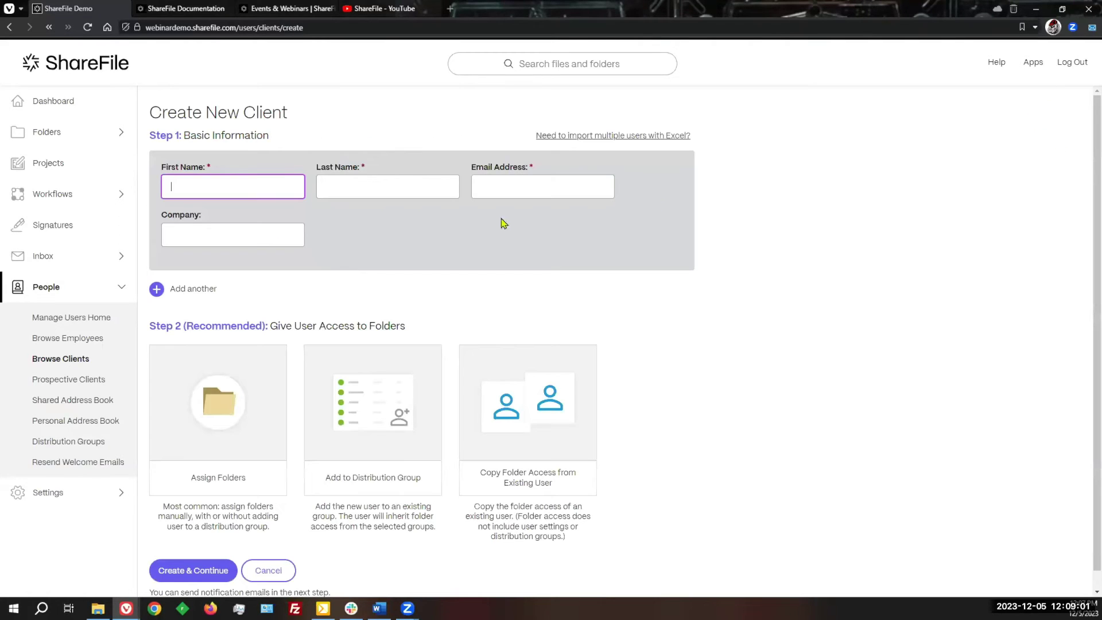
pyautogui.write('Greg')
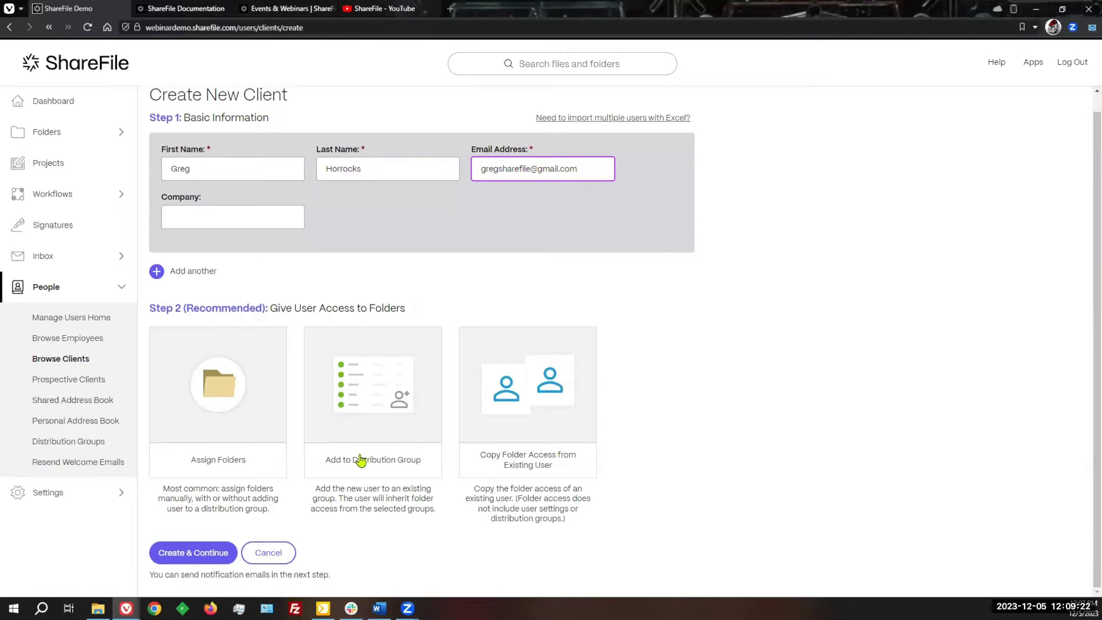
pyautogui.click(200, 556)
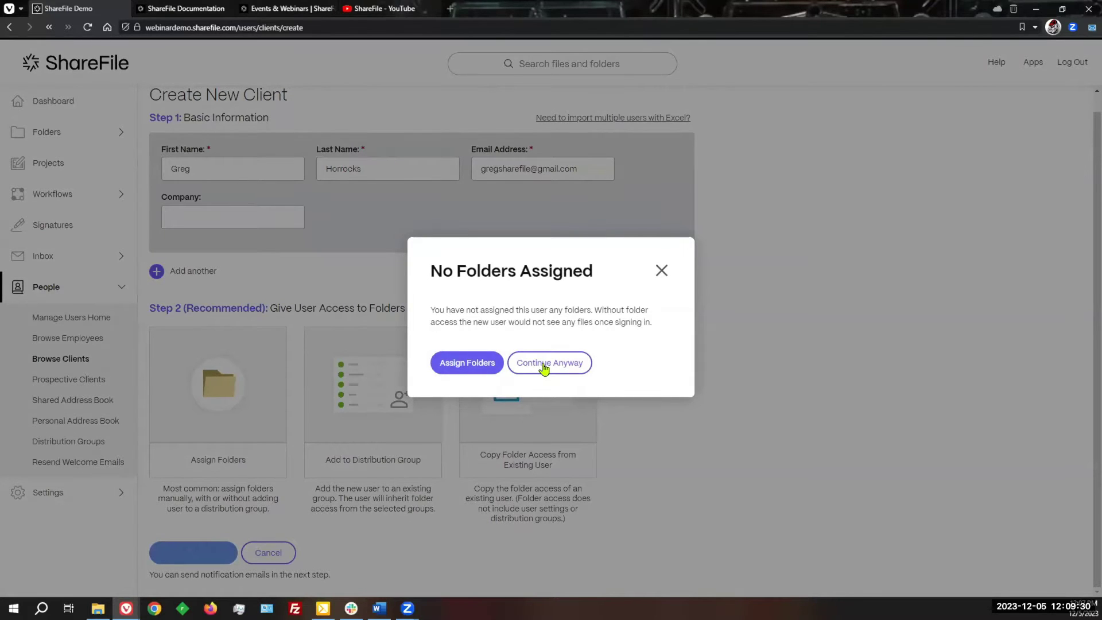
pyautogui.click(544, 367)
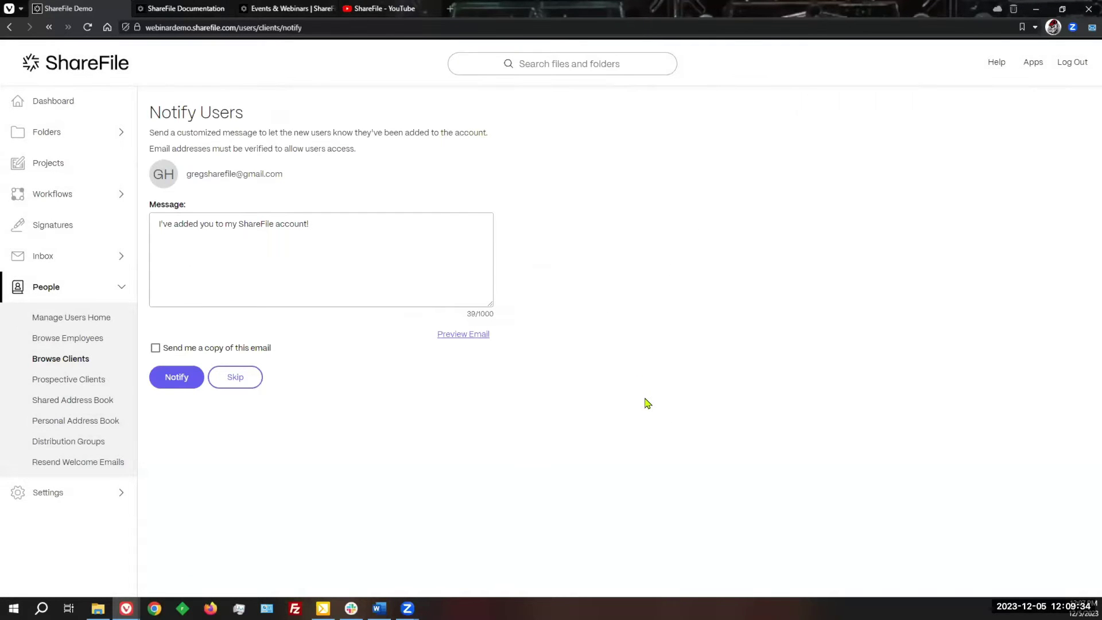
# Step: Preview the client's welcome e-mail and send the notification with the default message
pyautogui.click(474, 336)
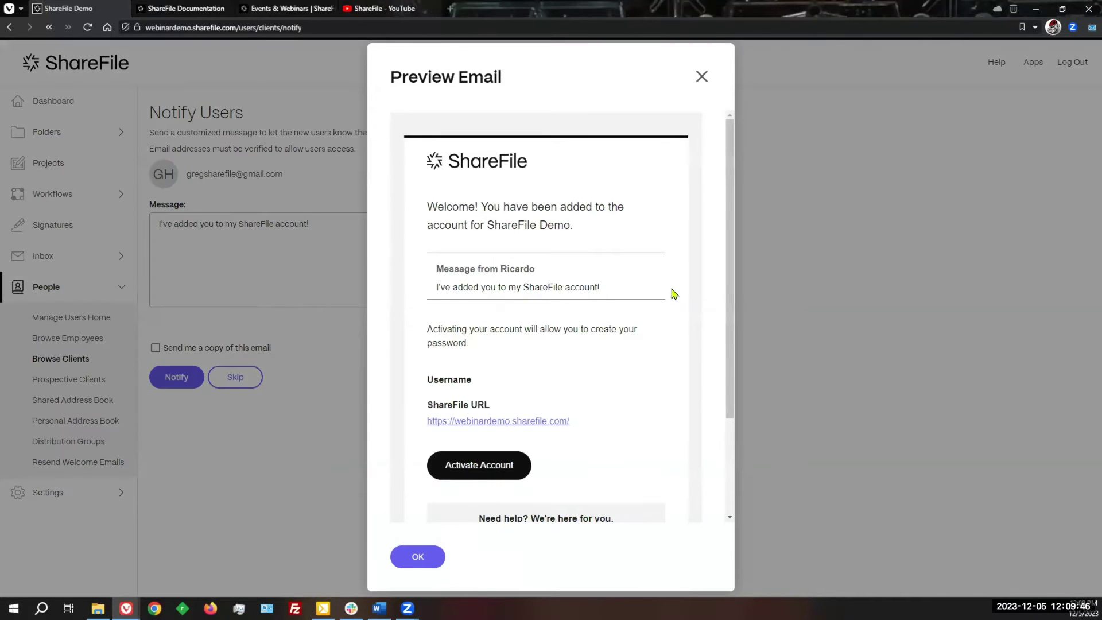
pyautogui.scroll(-3, 668, 294)
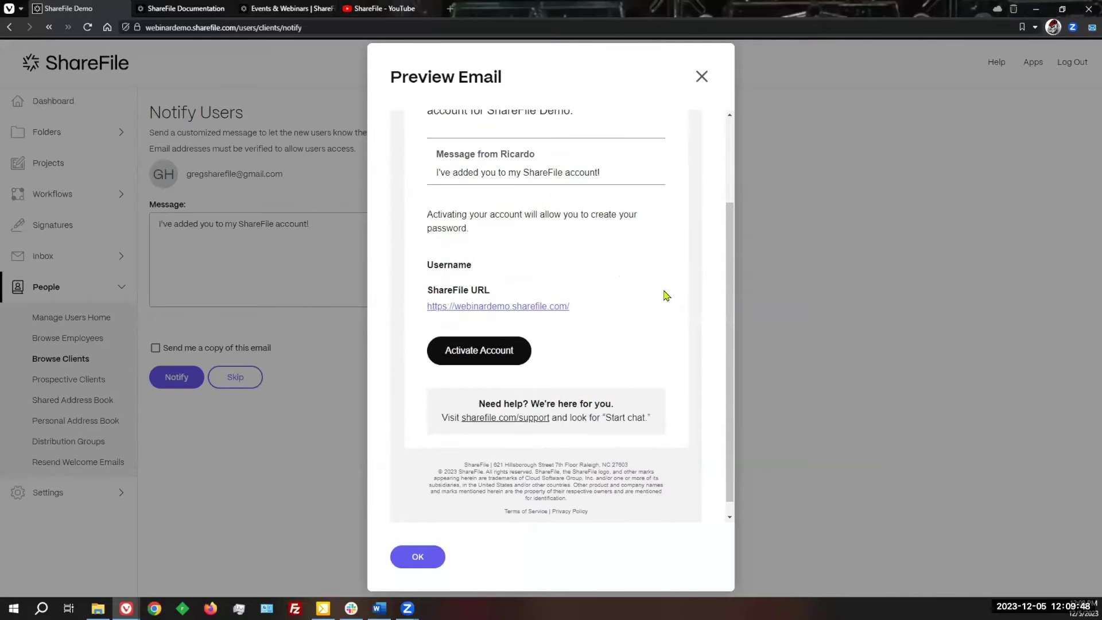
pyautogui.scroll(3, 666, 296)
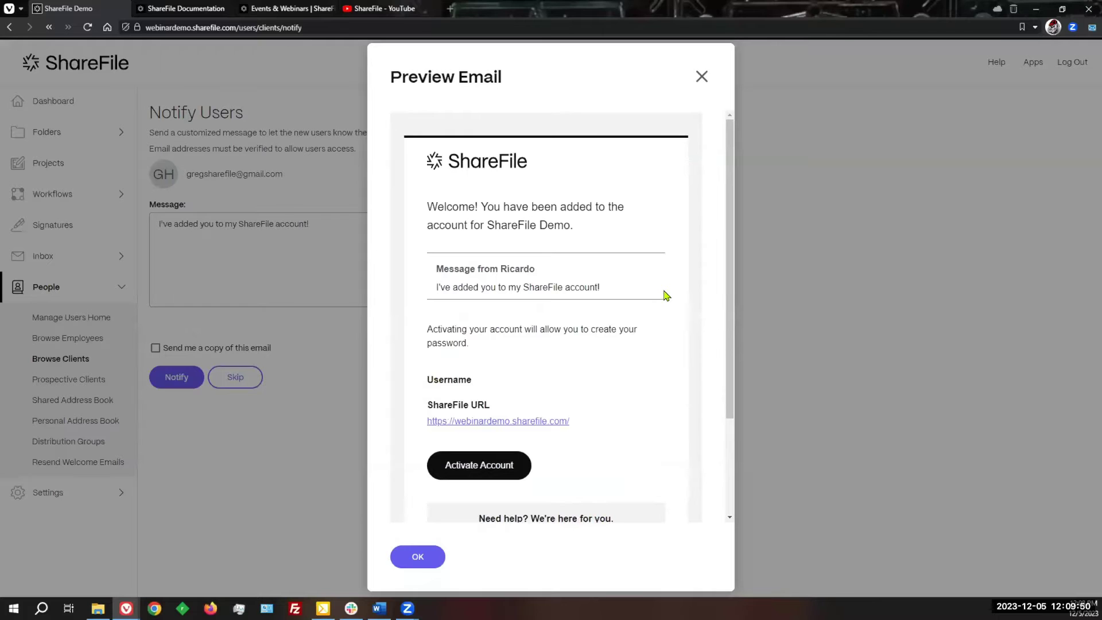
pyautogui.click(701, 77)
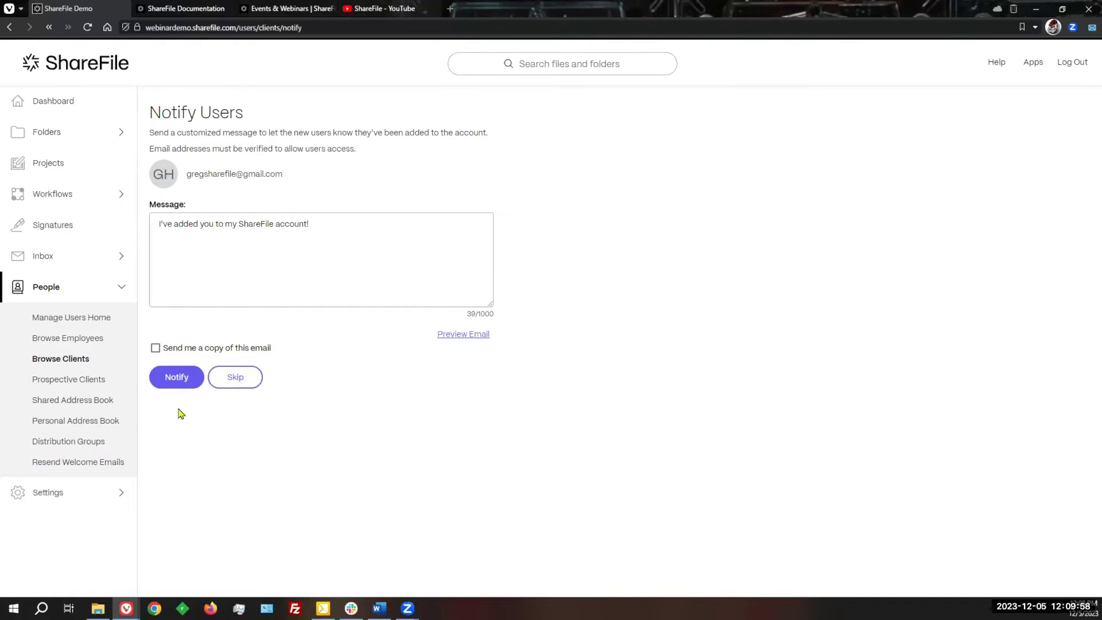
pyautogui.click(178, 378)
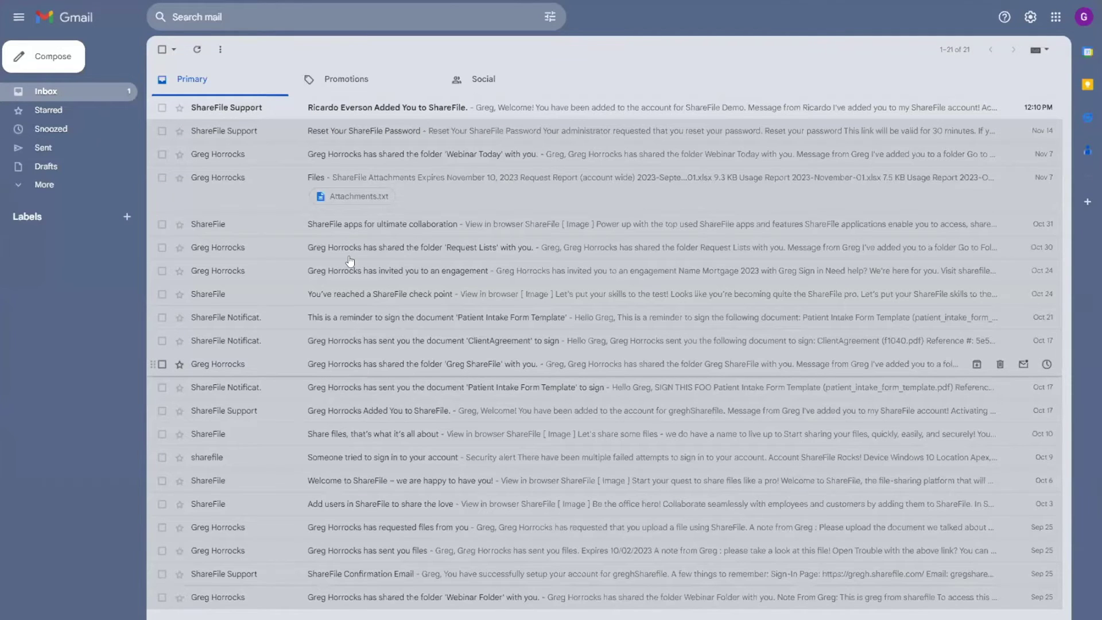
# Step: In the client's Gmail inbox, start account activation from the welcome e-mail and confirm the personal information with company Gregs Company
pyautogui.click(431, 109)
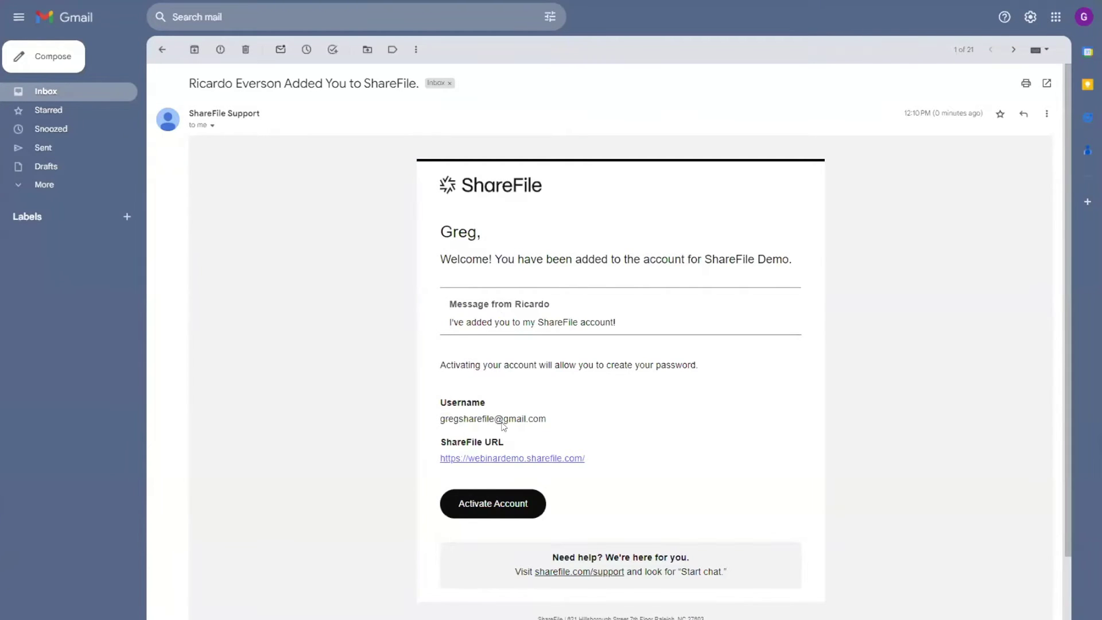
pyautogui.click(494, 505)
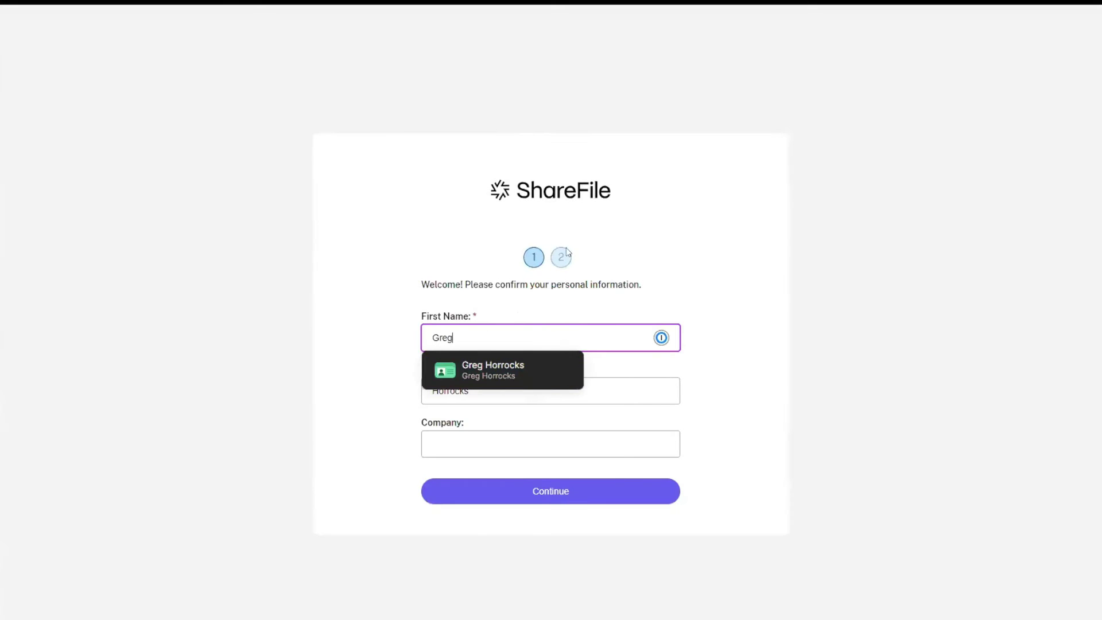
pyautogui.click(493, 390)
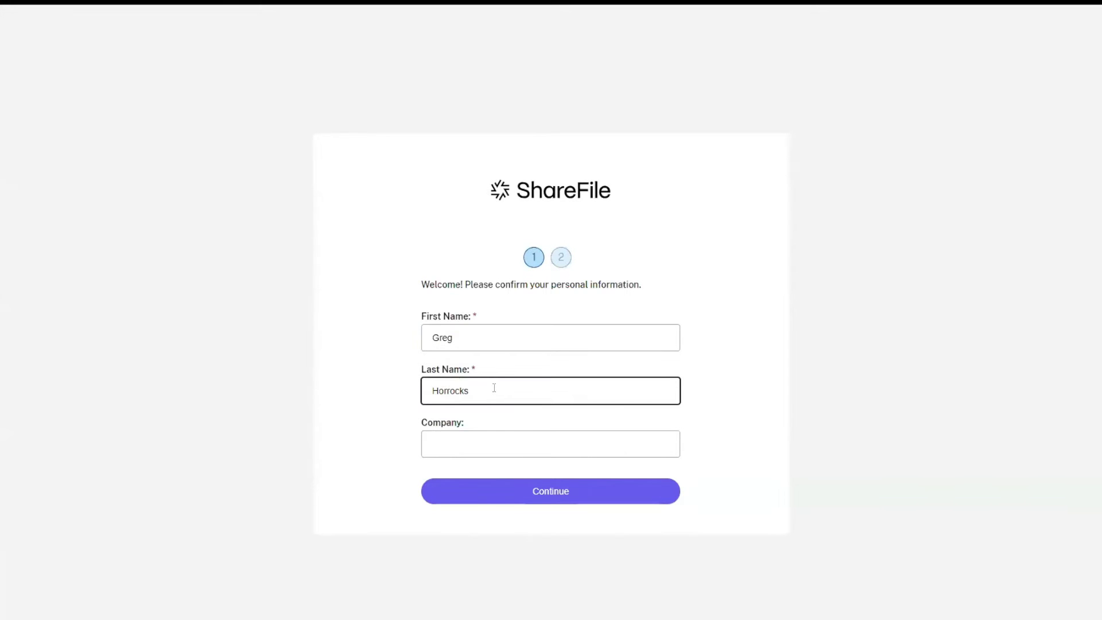
pyautogui.click(482, 435)
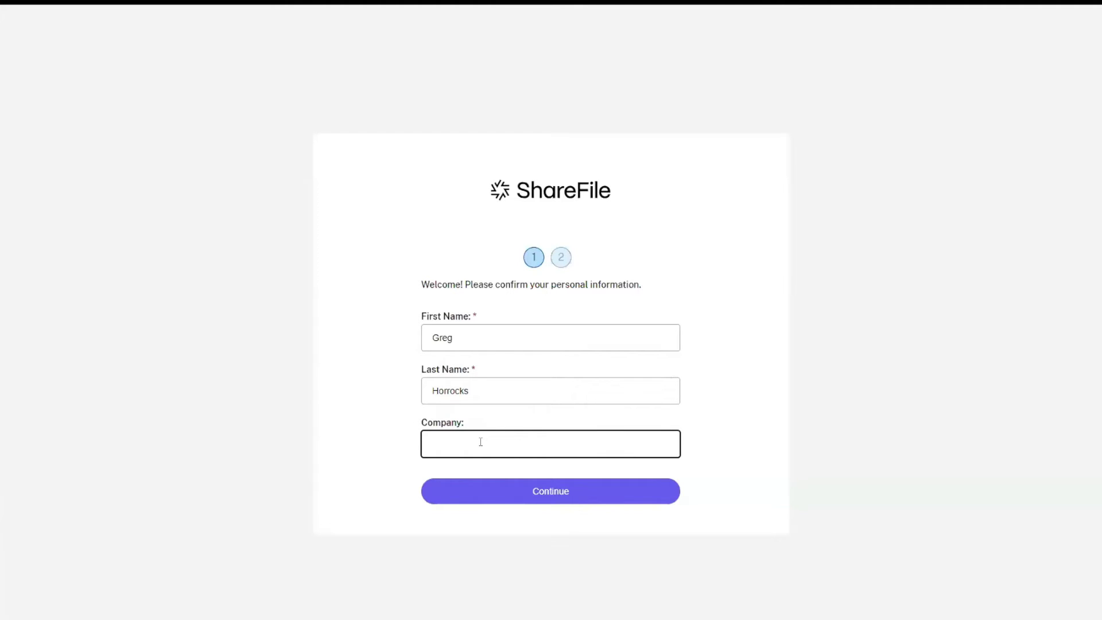
pyautogui.write('Gregs Company')
pyautogui.press('Return')
# Step: Create the client account's password, confirm it in the second field, and save it to sign in
pyautogui.click(469, 457)
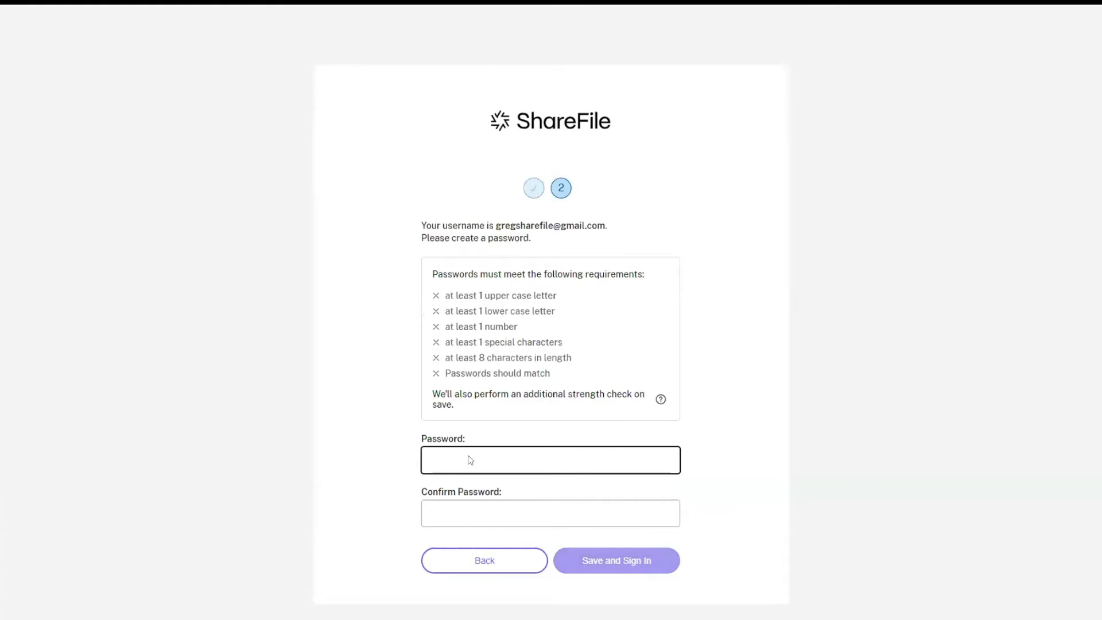
pyautogui.write('••••••••••')
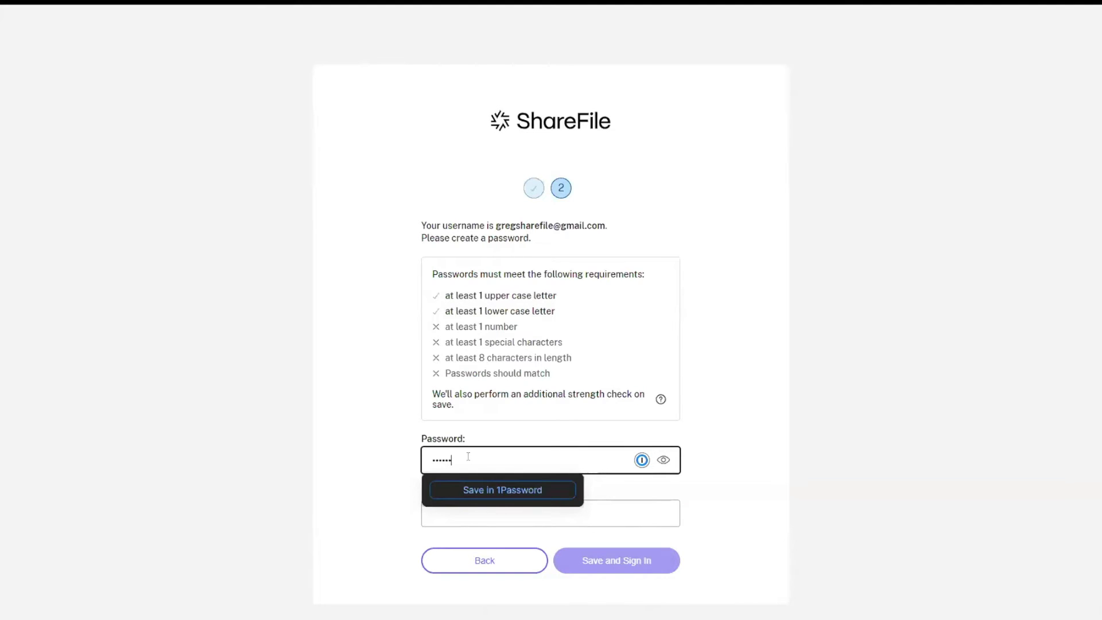
pyautogui.write('•')
pyautogui.press('Tab')
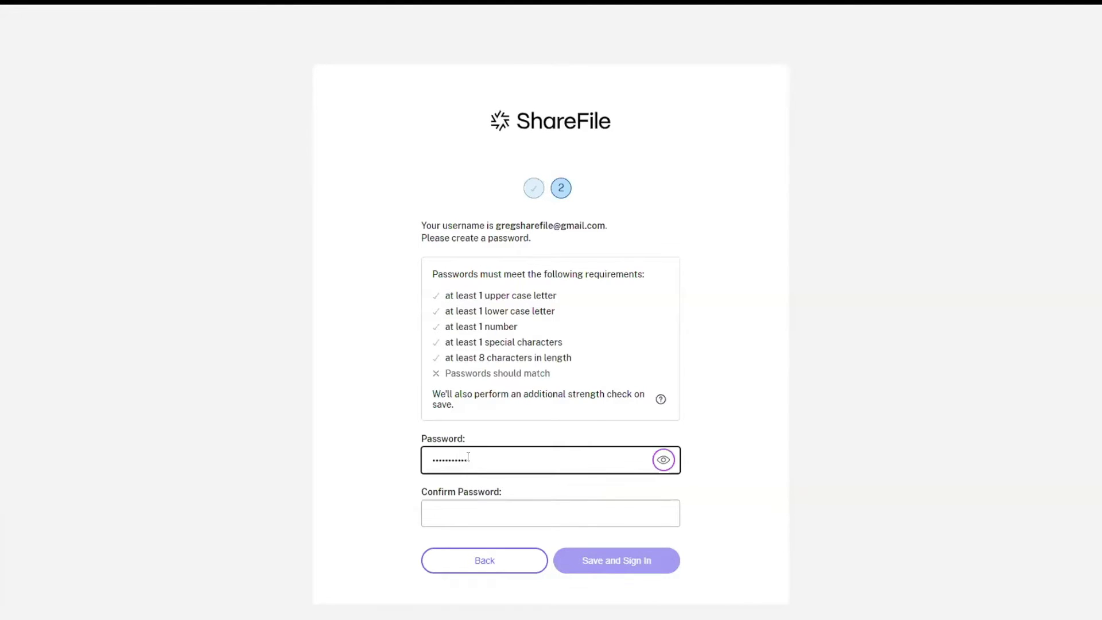
pyautogui.press('Tab')
pyautogui.write('•••••••••••')
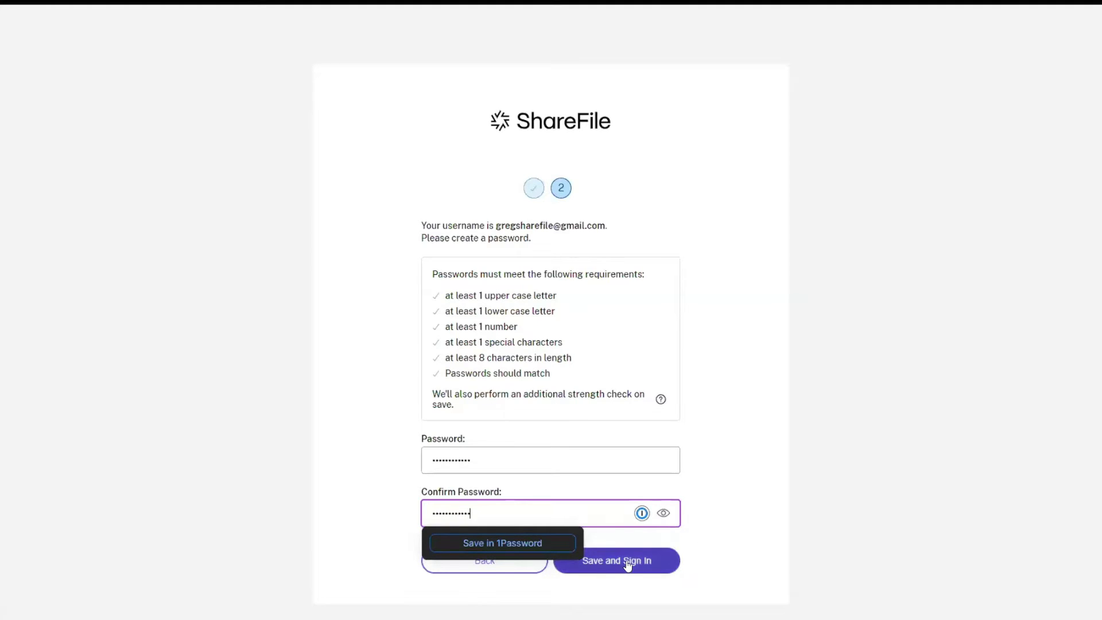
pyautogui.click(625, 561)
# Step: Sign in to the activated client account with the client's e-mail and account password
pyautogui.click(484, 438)
pyautogui.click(498, 471)
pyautogui.click(527, 516)
pyautogui.click(485, 456)
pyautogui.click(527, 503)
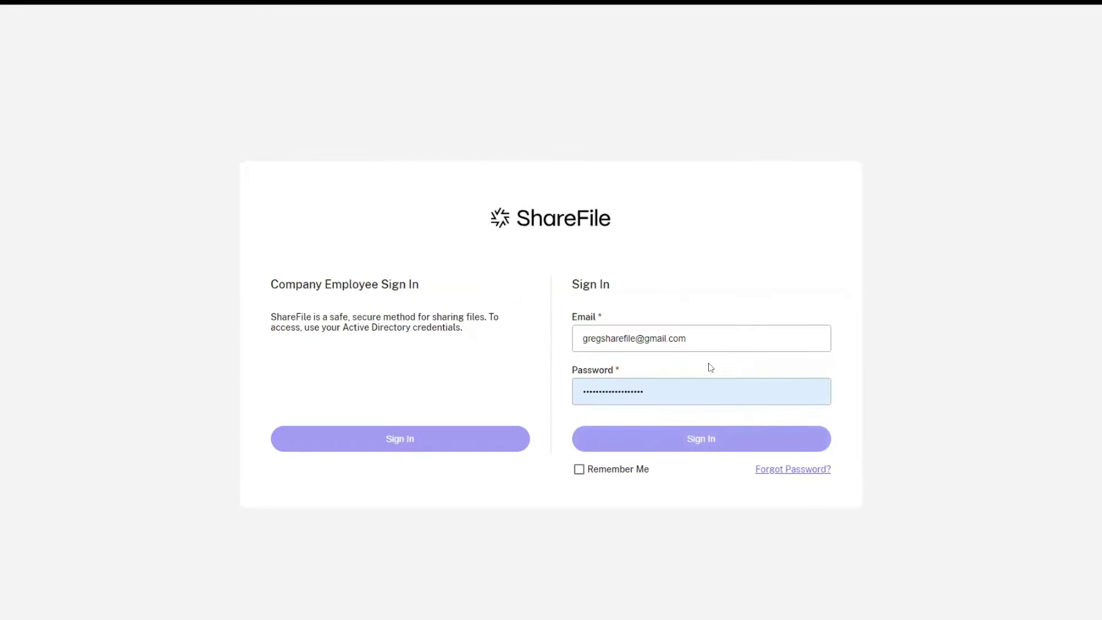
pyautogui.press('Return')
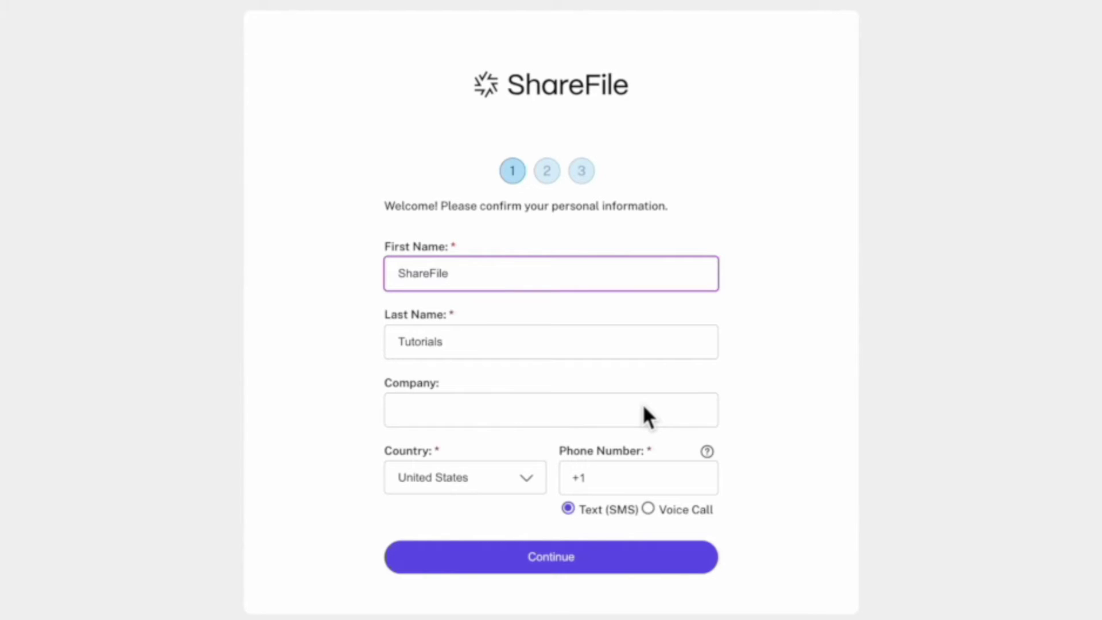
# Step: Enter the phone number for two-step verification and verify it with the verification code
pyautogui.click(627, 479)
pyautogui.write('919')
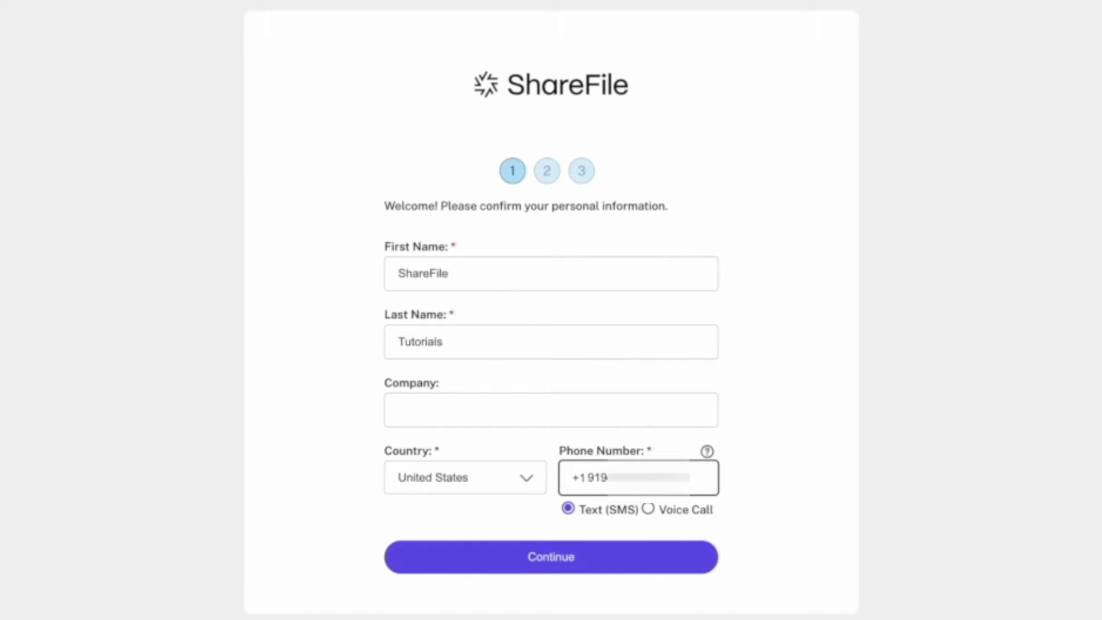
pyautogui.click(614, 550)
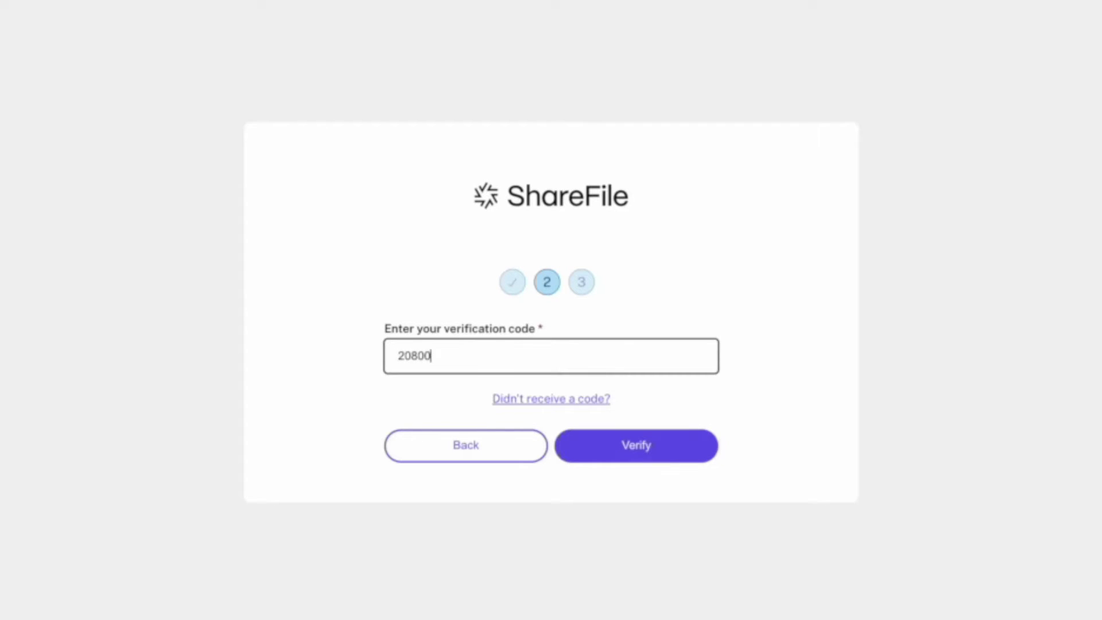
pyautogui.click(694, 453)
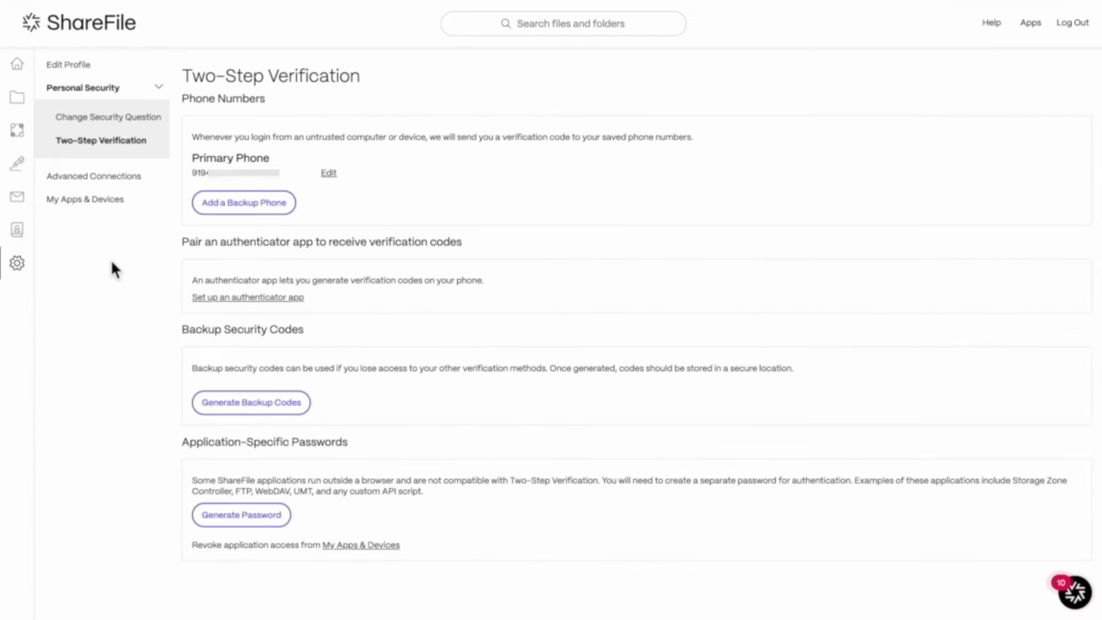
# Step: Examine the authenticator app setup and the backup security code option for two-step verification
pyautogui.click(218, 297)
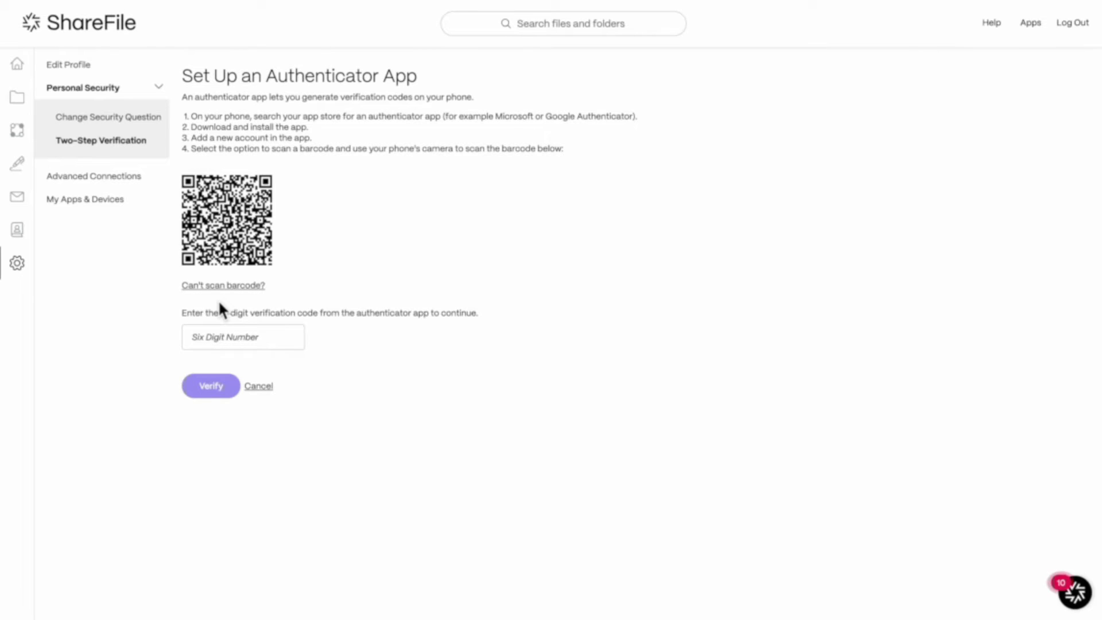
pyautogui.click(246, 287)
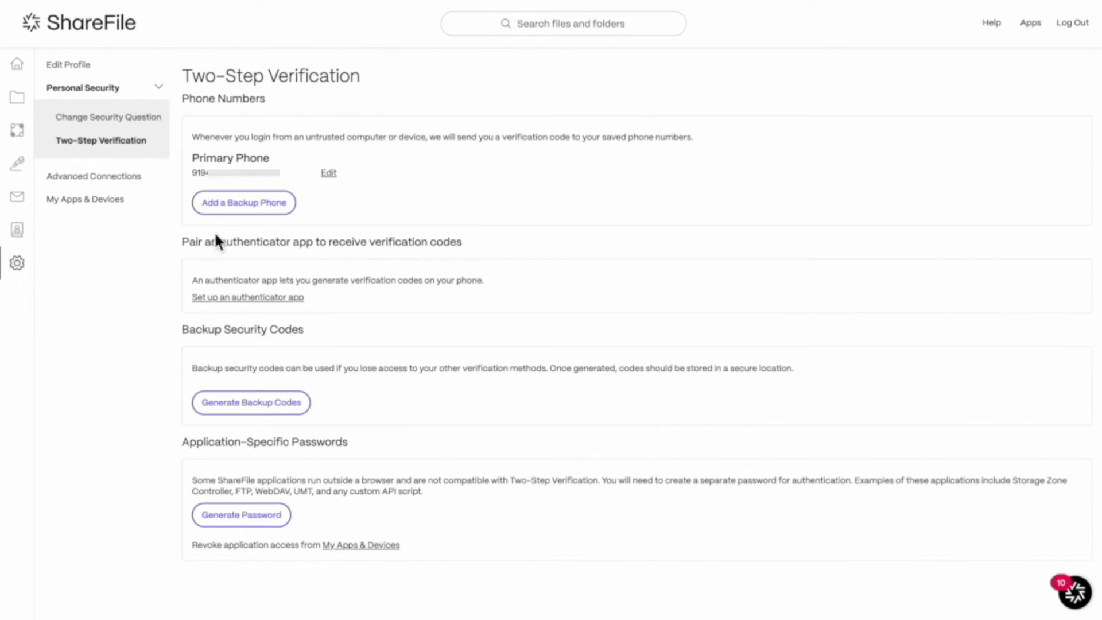
pyautogui.click(263, 408)
pyautogui.click(425, 400)
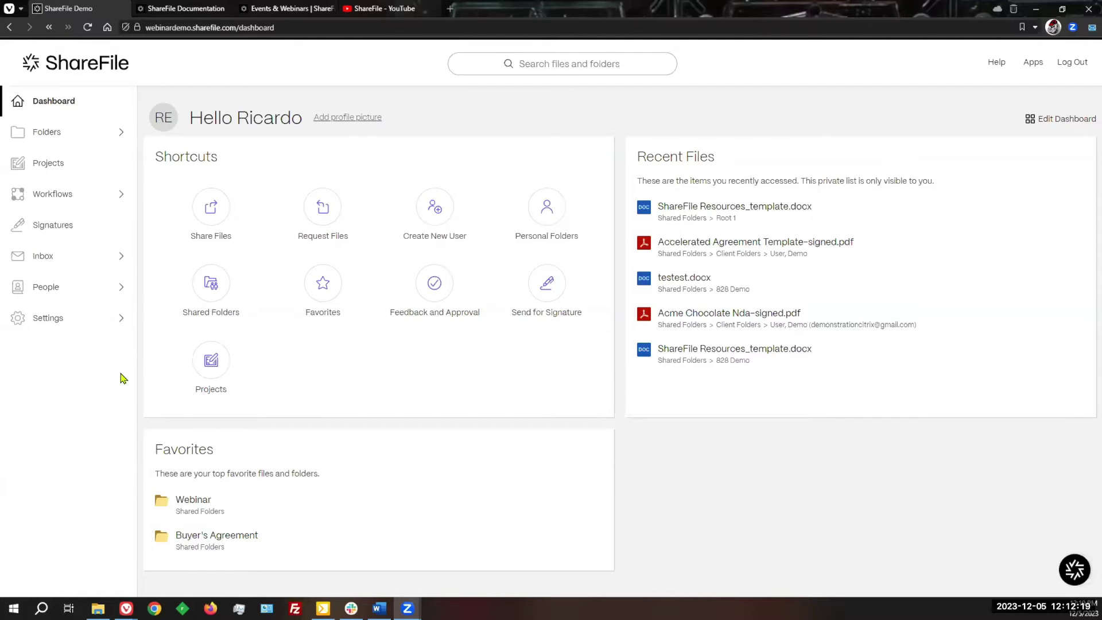
# Step: Mark the 828 Demo and Client Folders entries in Shared Folders as favorites
pyautogui.click(118, 137)
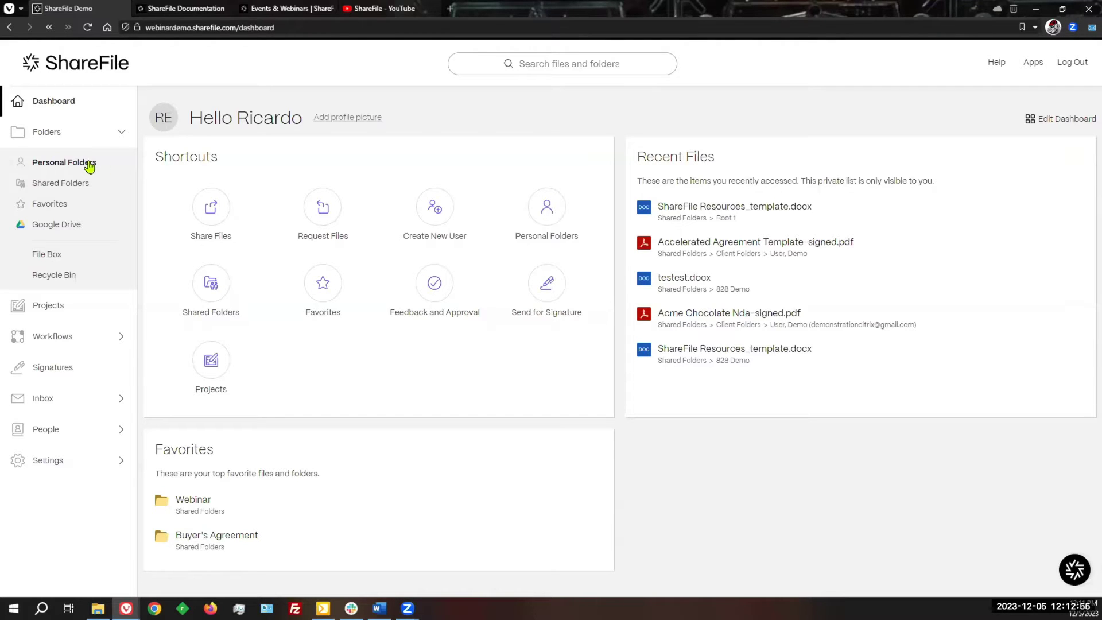
pyautogui.click(75, 190)
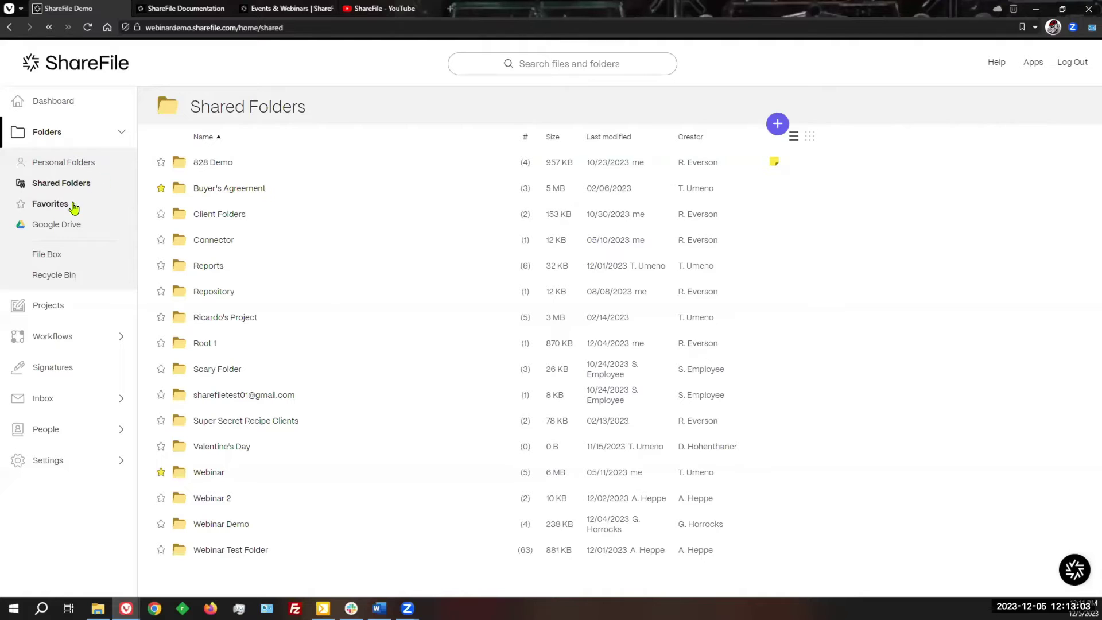
pyautogui.click(161, 163)
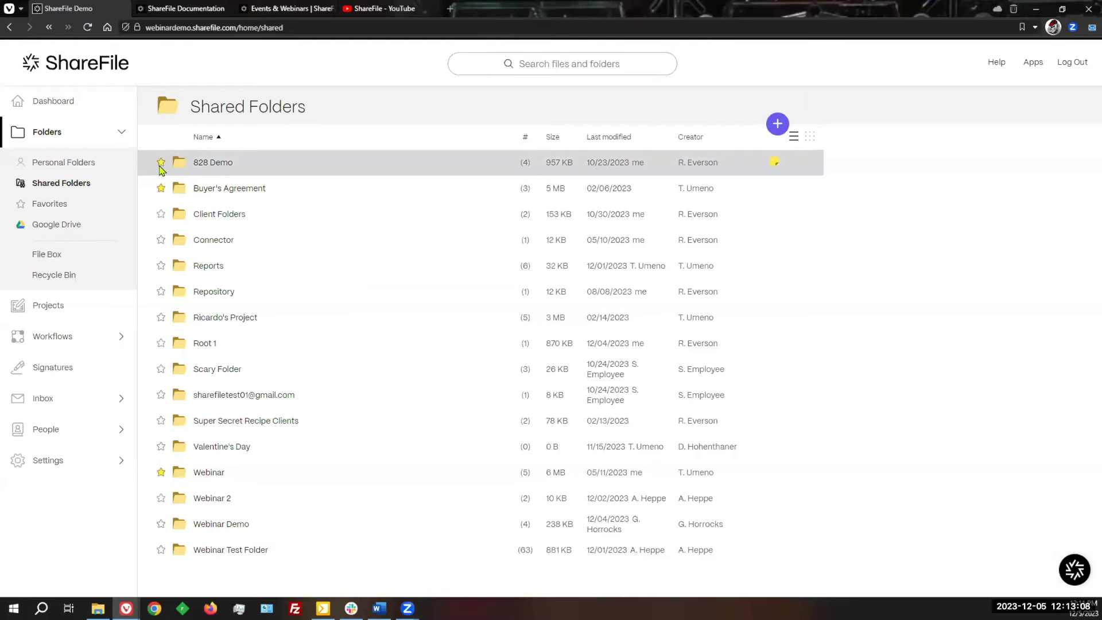
pyautogui.click(159, 217)
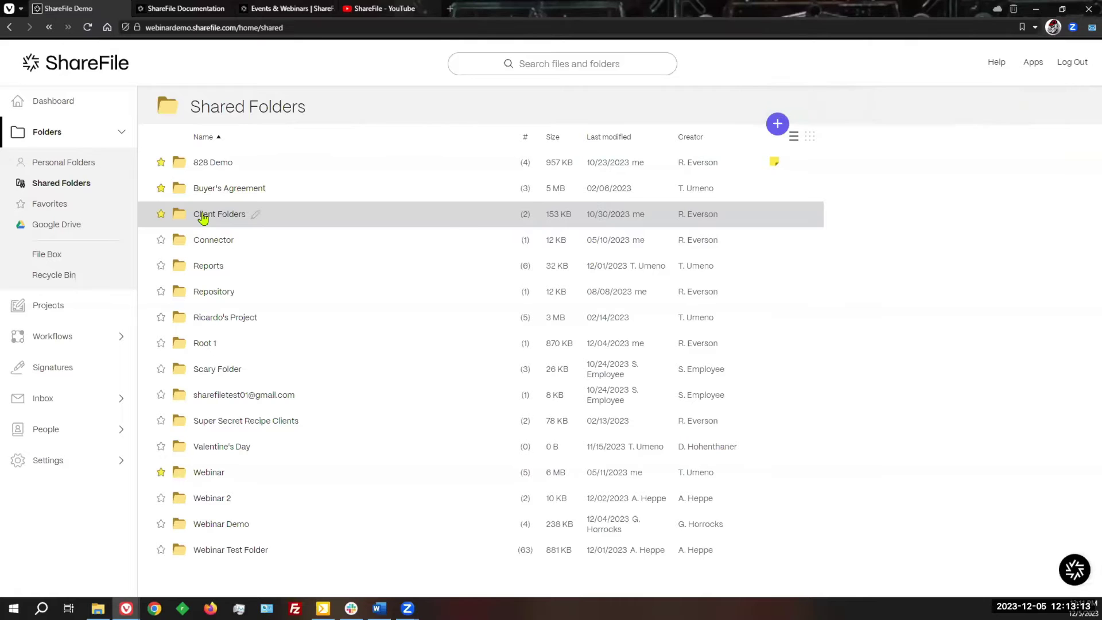
# Step: Remove the Webinar folder from the Favorites list and return to Shared Folders
pyautogui.click(56, 205)
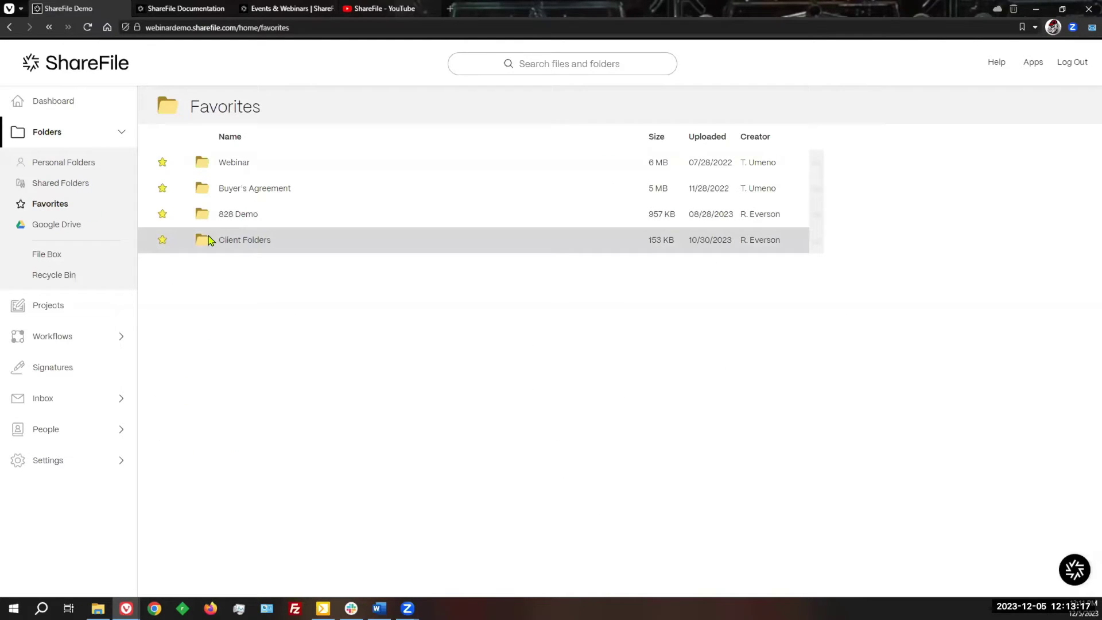
pyautogui.click(161, 164)
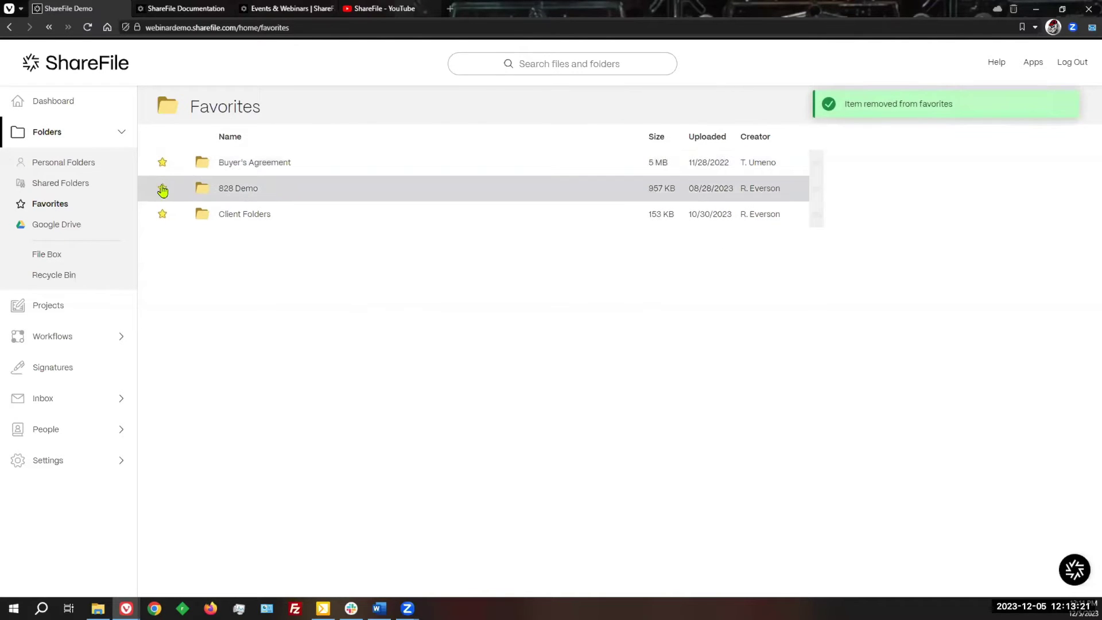
pyautogui.click(69, 184)
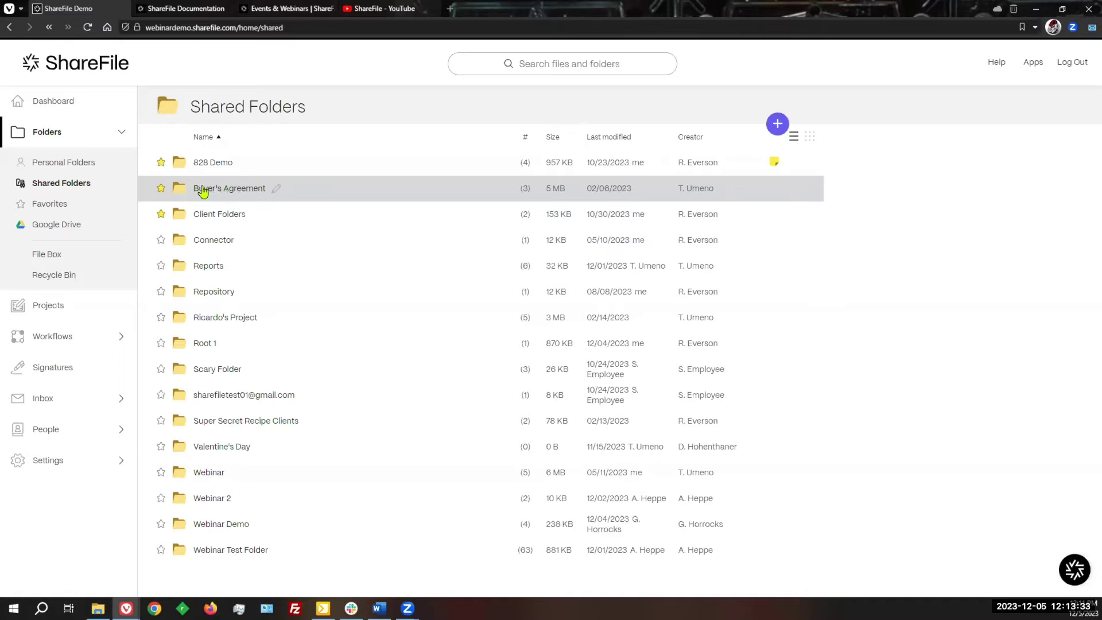
pyautogui.click(161, 164)
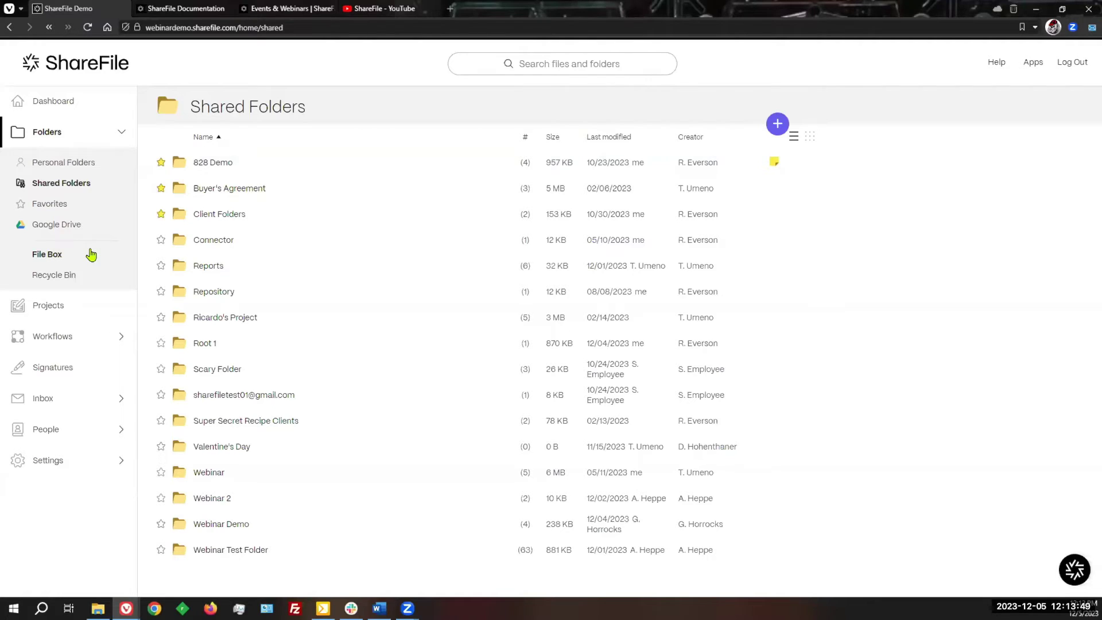
# Step: Examine the File Box and highlight the sentence describing its default expiration policy
pyautogui.click(54, 256)
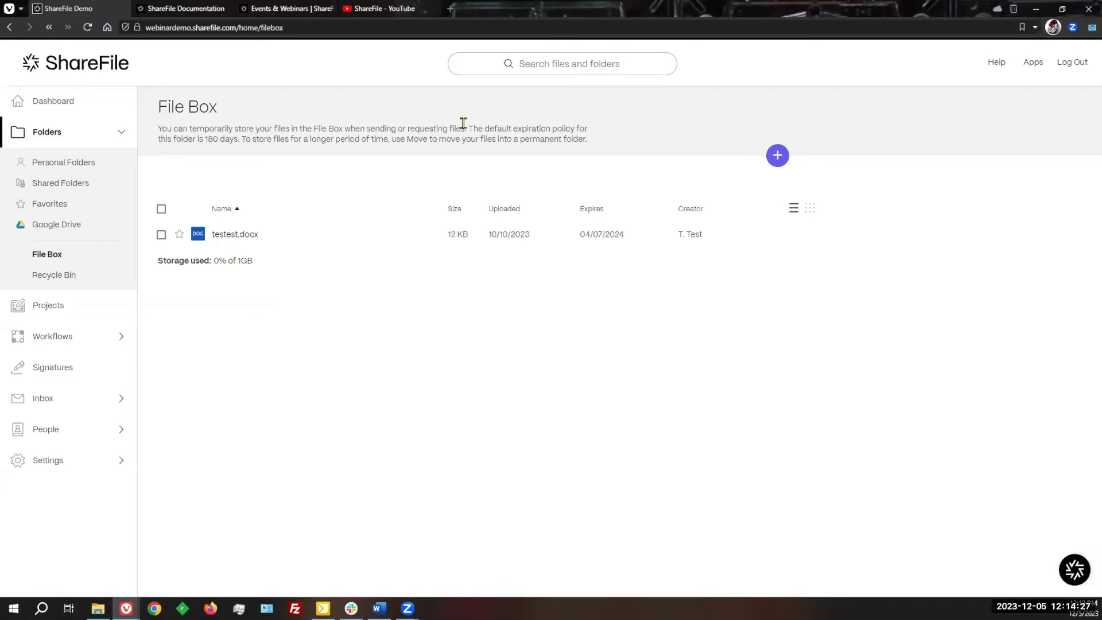
pyautogui.moveTo(466, 129); pyautogui.dragTo(234, 141)
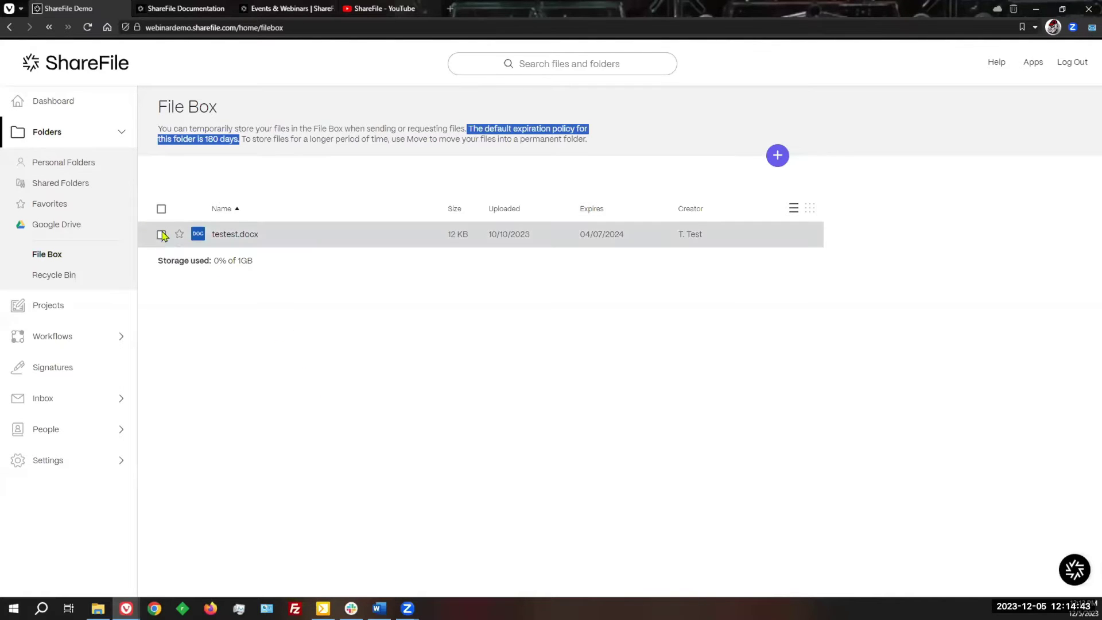
pyautogui.click(299, 340)
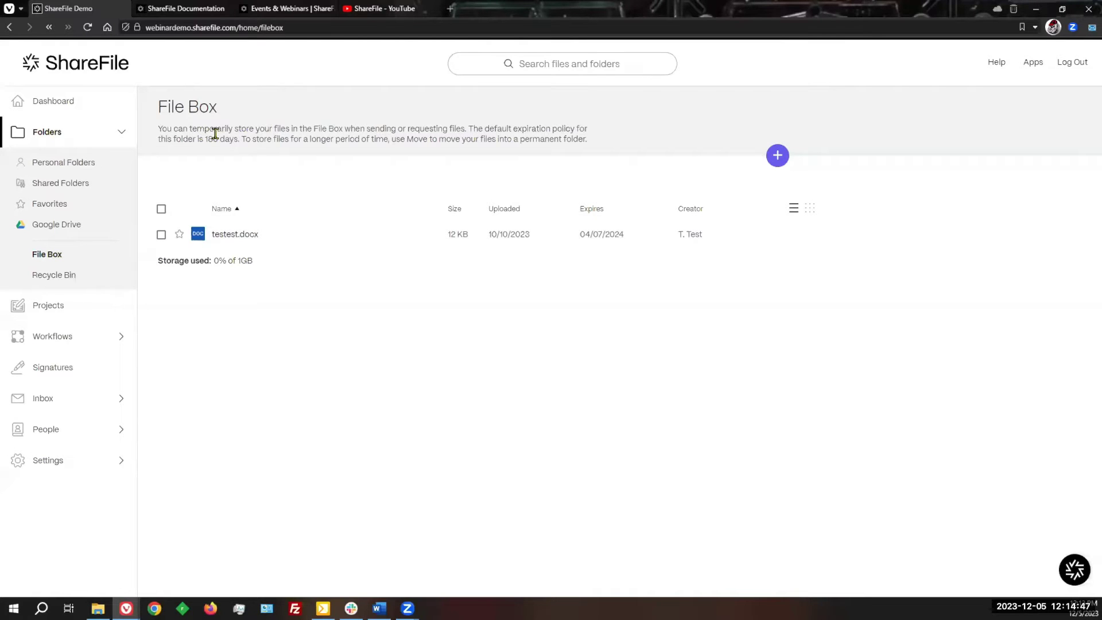
# Step: Try to move testest.docx from the File Box into Shared Folders, cancelling at the destination choice and clearing the file selection
pyautogui.click(160, 235)
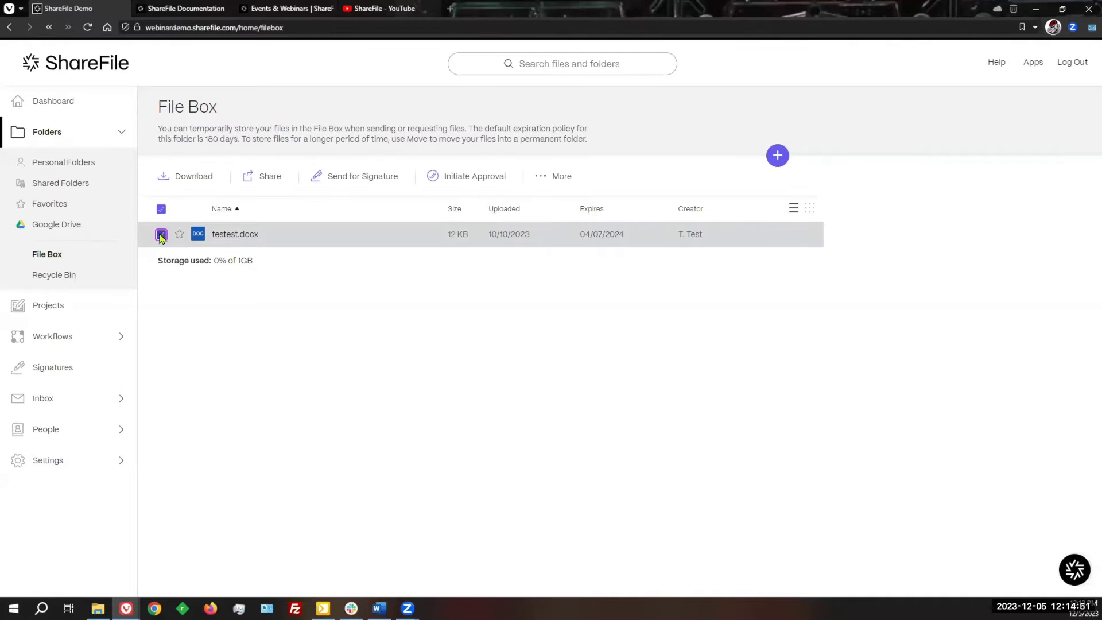
pyautogui.click(541, 176)
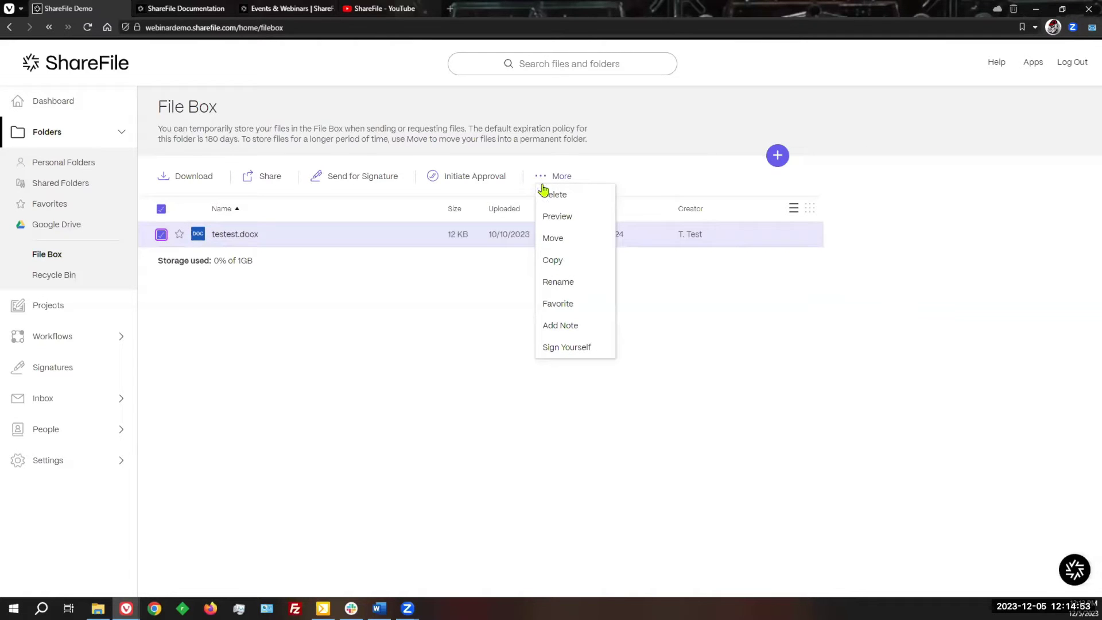
pyautogui.click(554, 245)
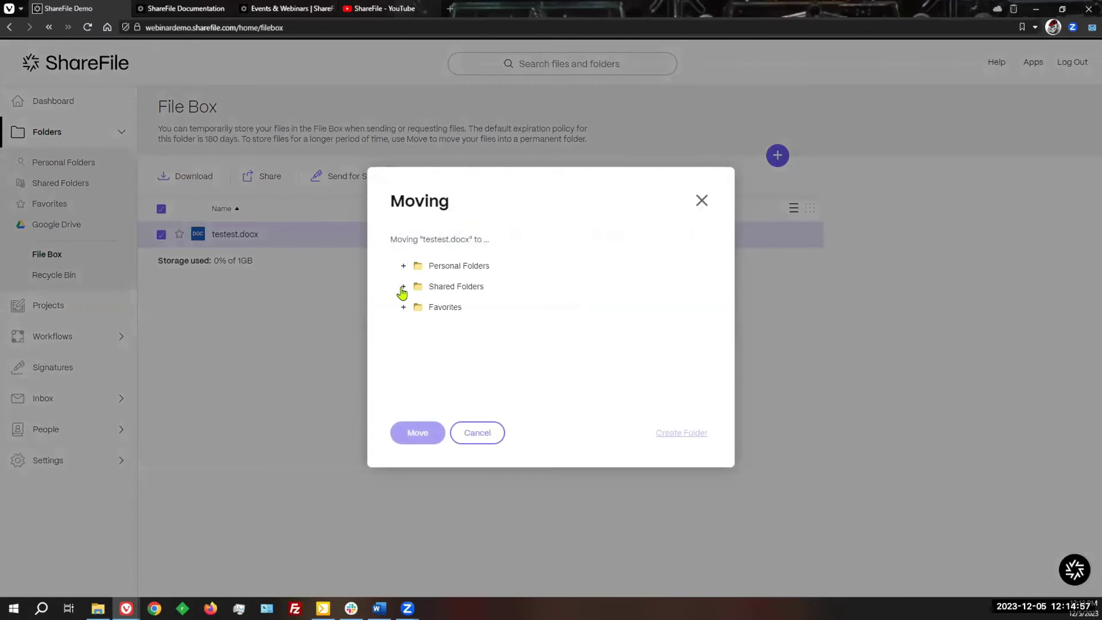
pyautogui.click(402, 287)
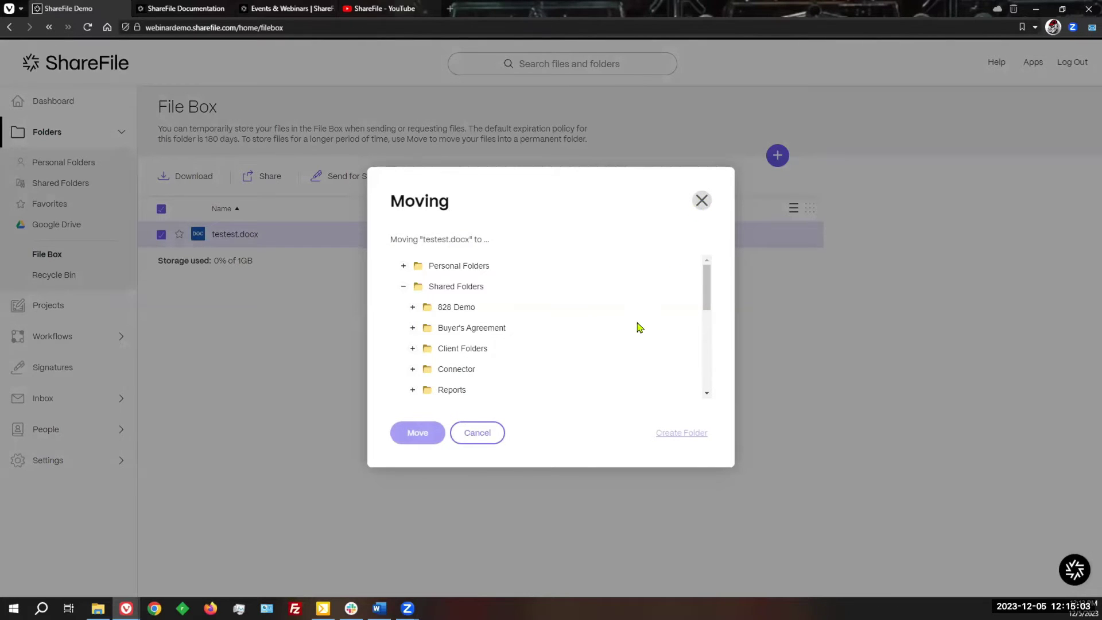
pyautogui.click(502, 439)
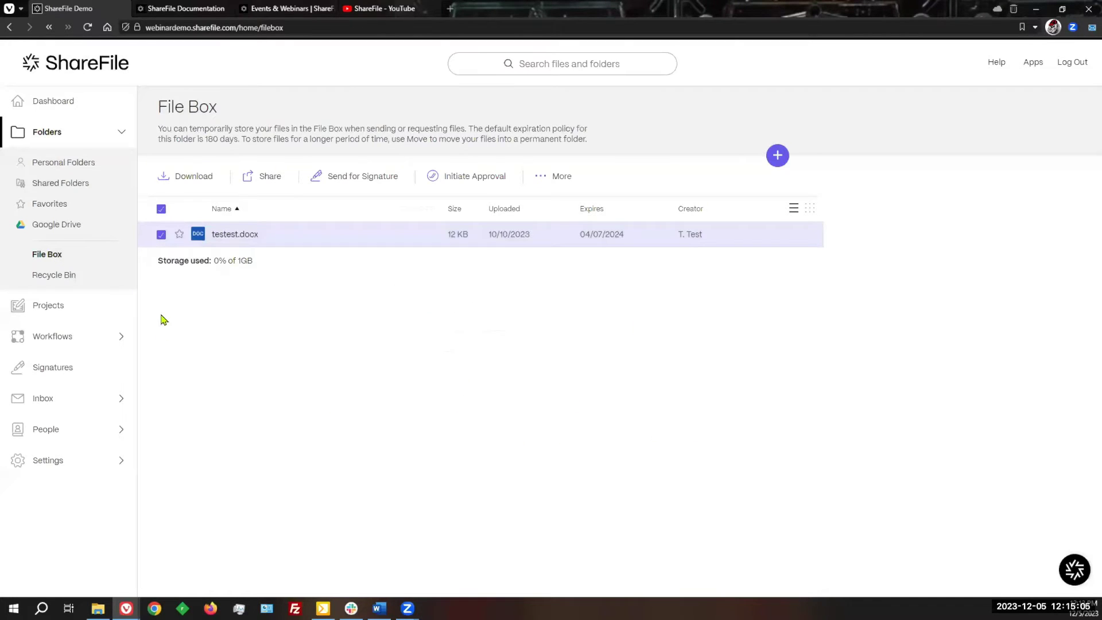
pyautogui.click(161, 209)
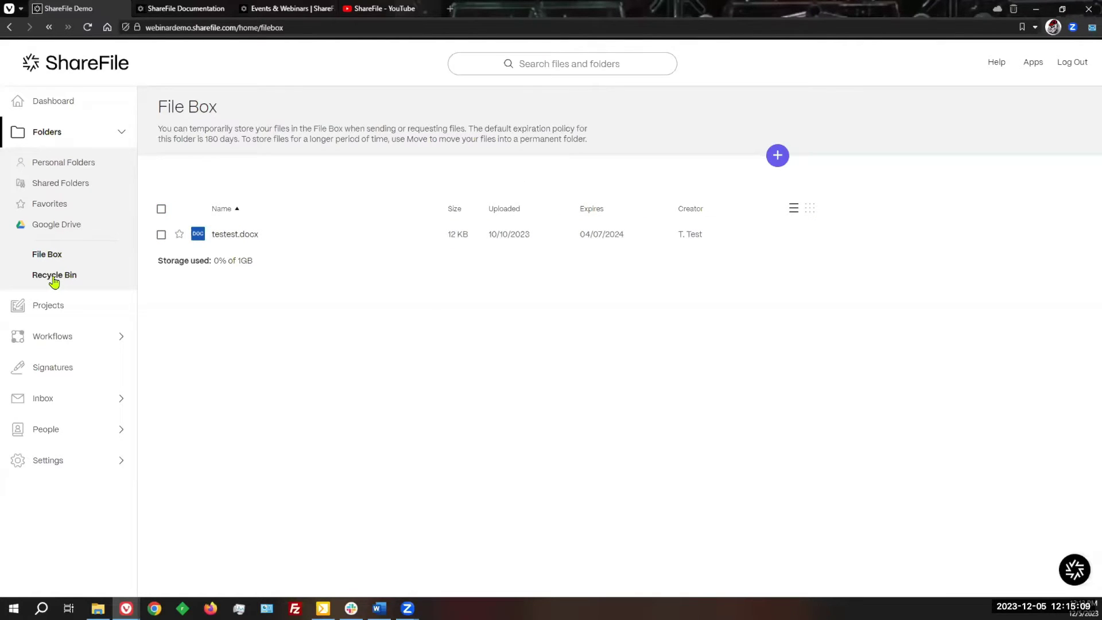
# Step: Examine the restore and permanent deletion options in the Recycle Bin by selecting and deselecting the second deleted folder
pyautogui.click(54, 277)
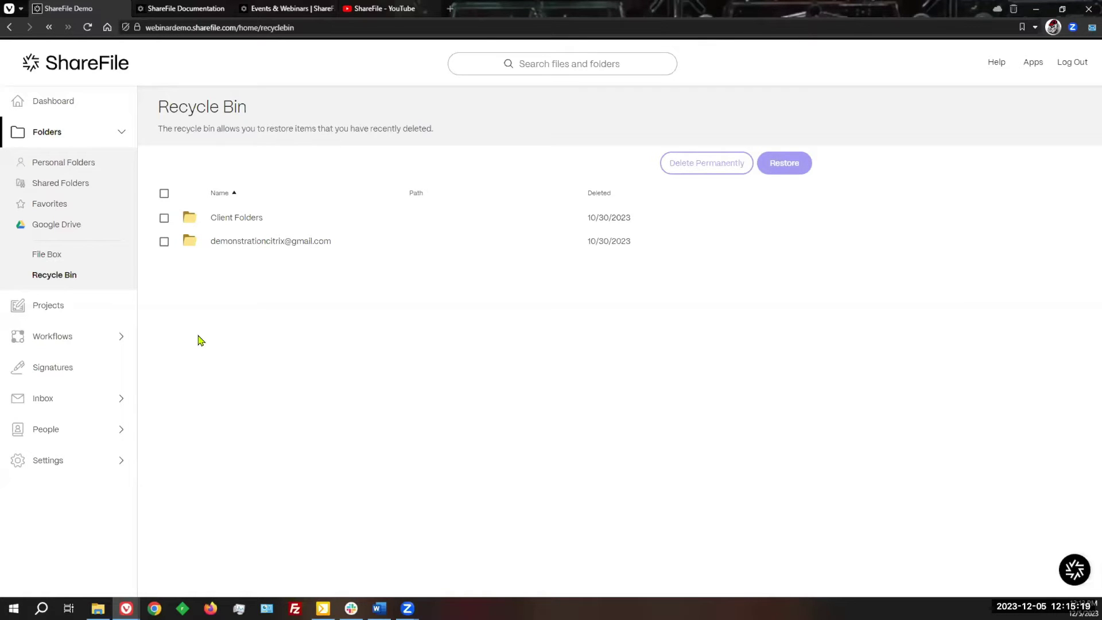
pyautogui.click(164, 242)
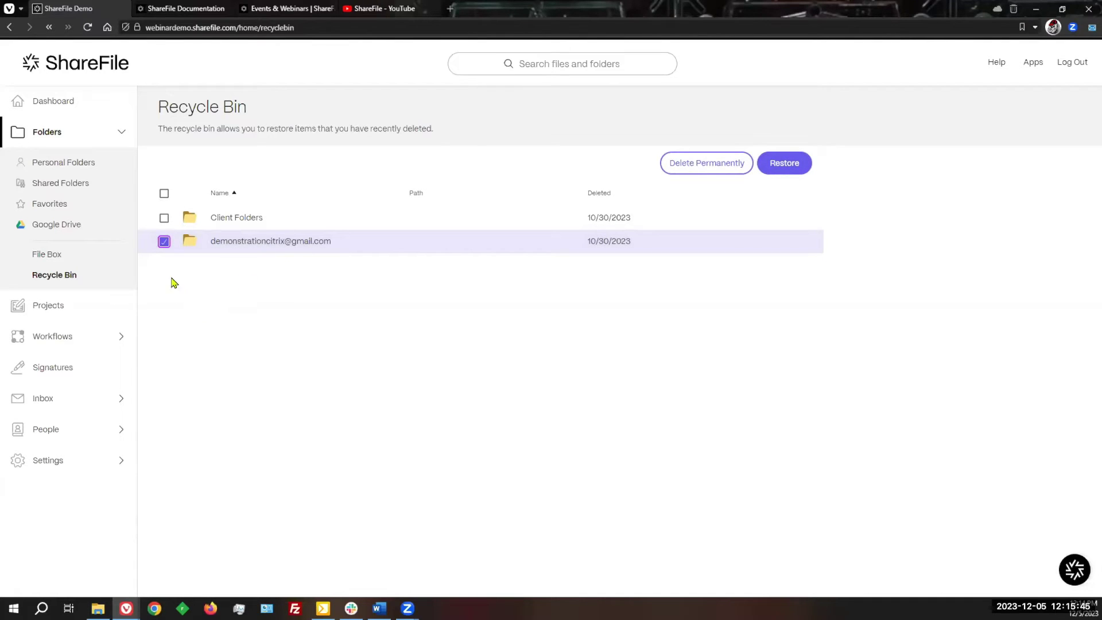
pyautogui.click(164, 241)
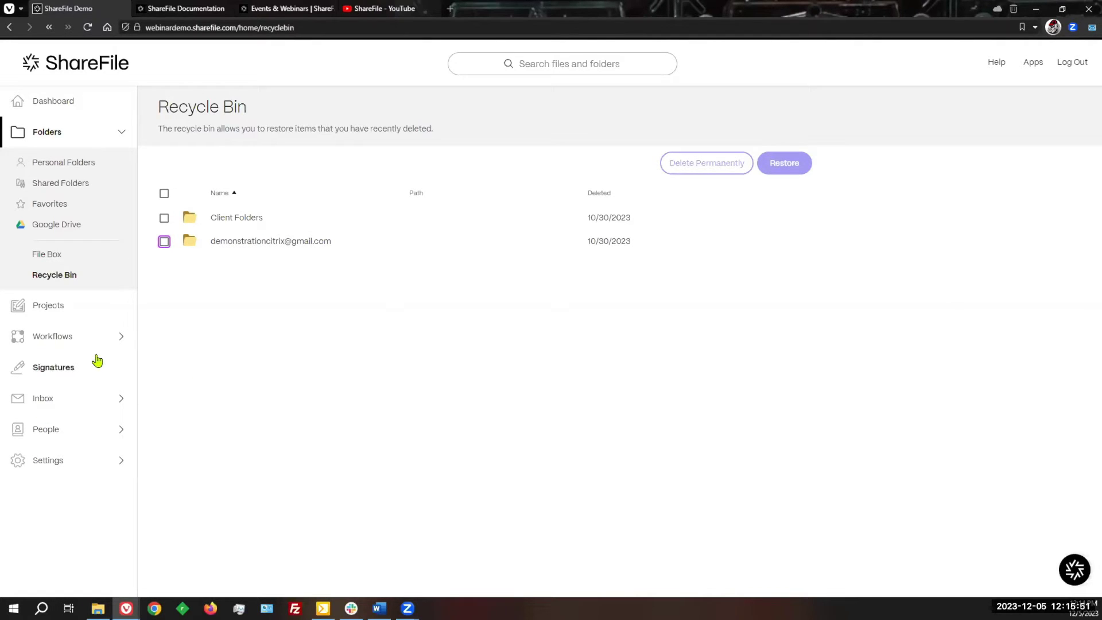
# Step: Compose a new message from the received inbox and choose the client as its recipient
pyautogui.click(91, 401)
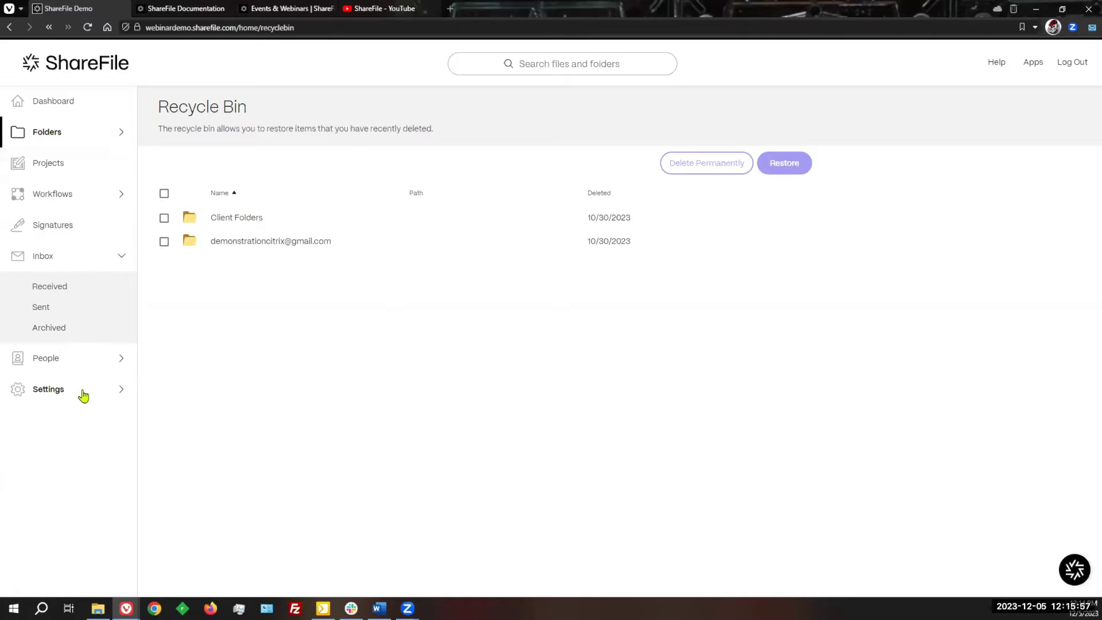
pyautogui.click(62, 293)
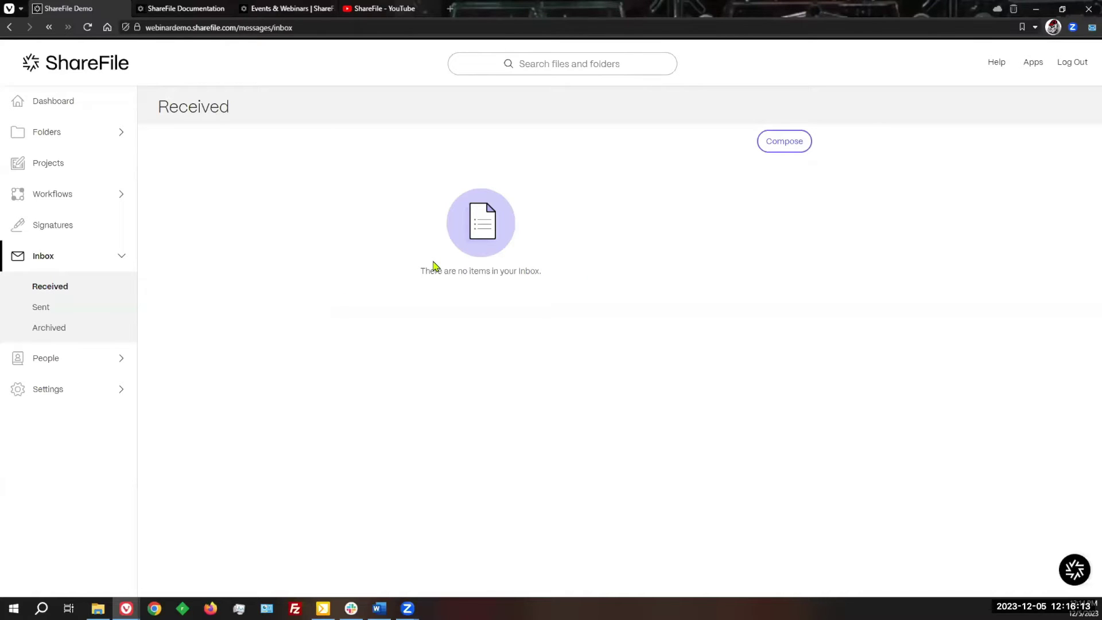
pyautogui.click(789, 147)
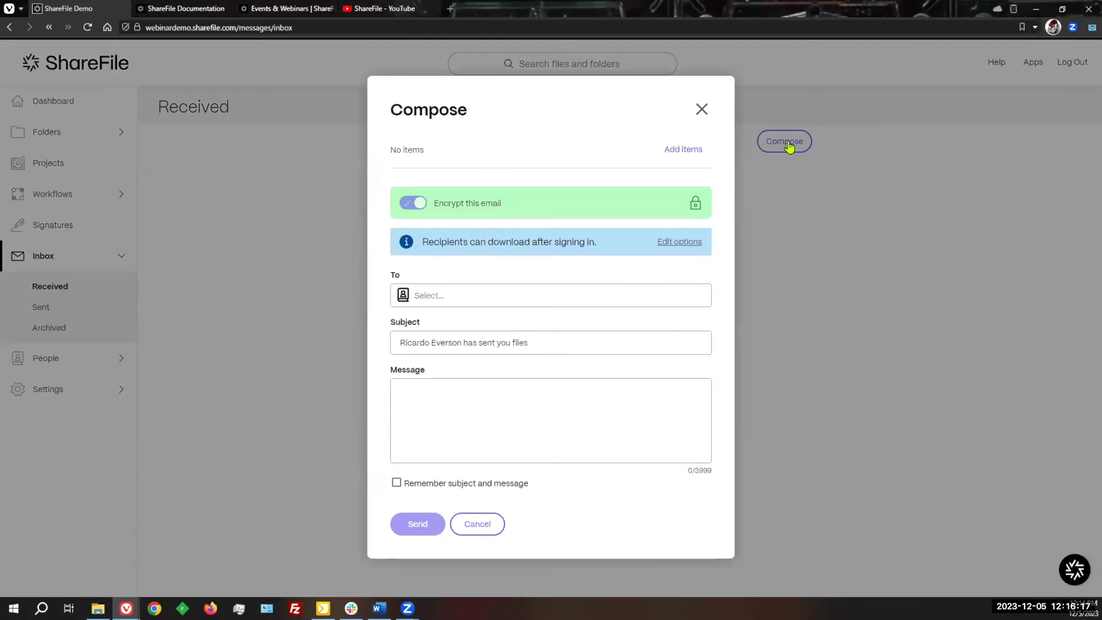
pyautogui.click(521, 295)
pyautogui.write('gre')
pyautogui.press('Tab')
pyautogui.click(557, 400)
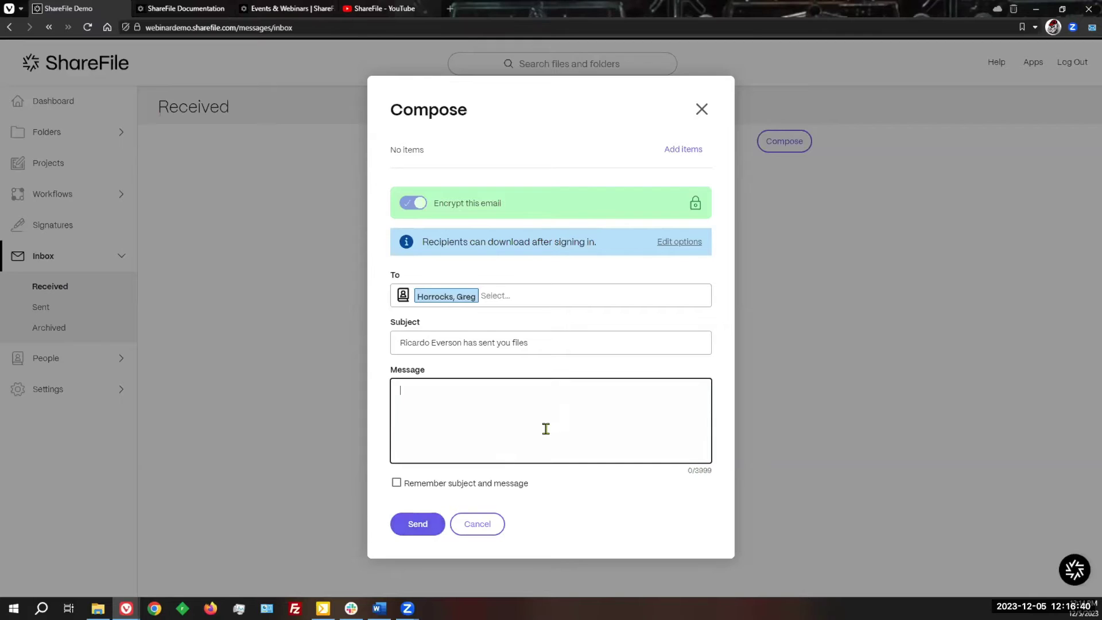
# Step: Attach testest.docx from the shared 828 Demo folder to the message, and discard the message without sending it
pyautogui.click(673, 151)
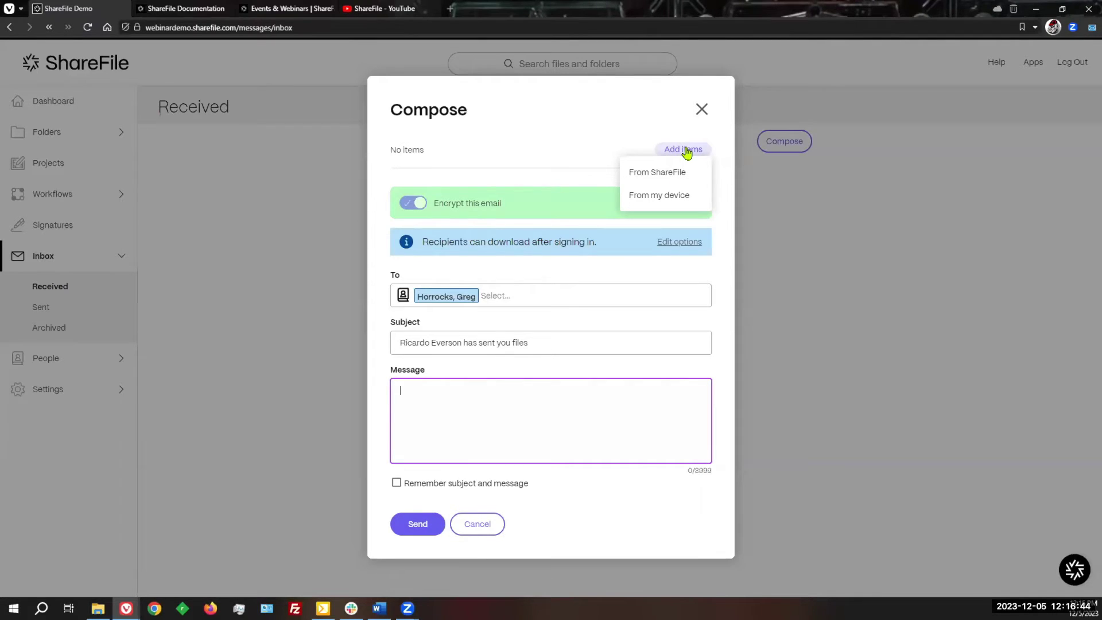
pyautogui.click(667, 174)
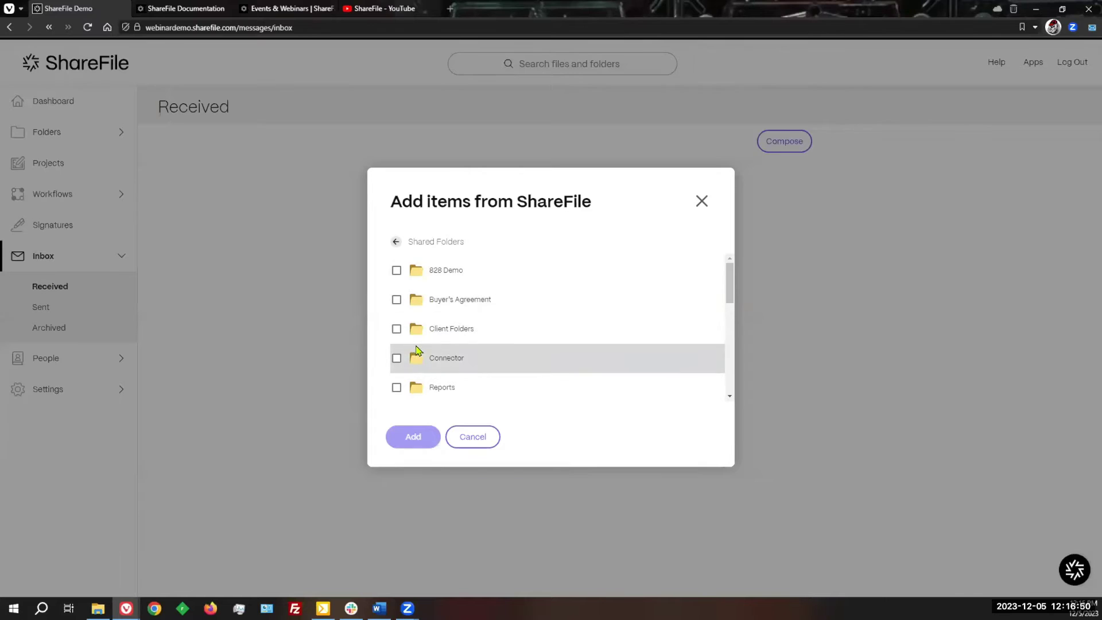
pyautogui.click(443, 270)
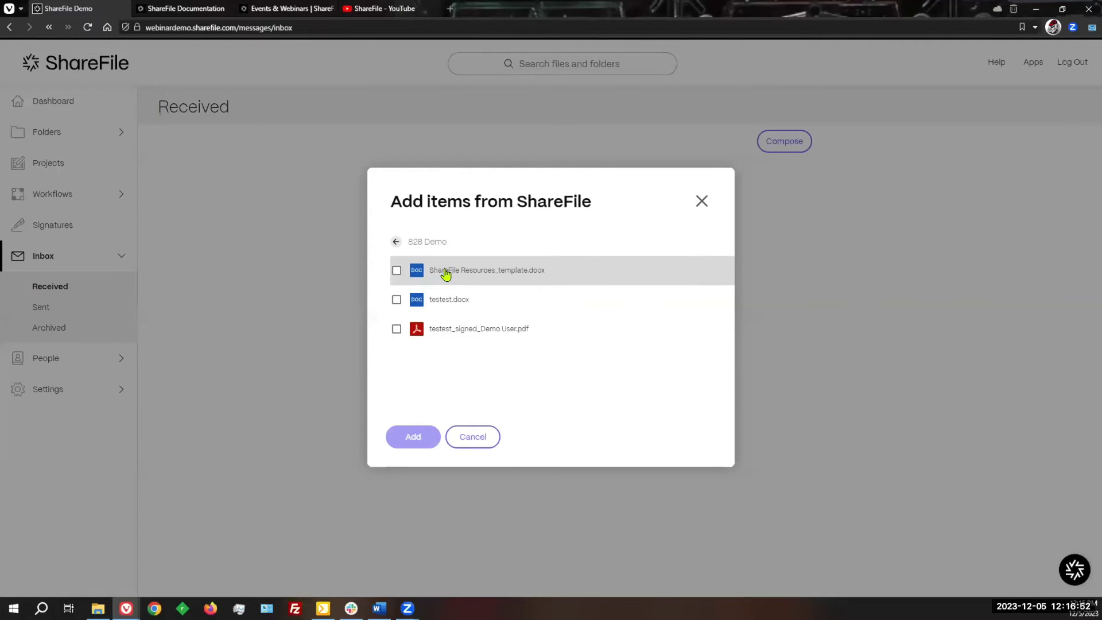
pyautogui.click(397, 299)
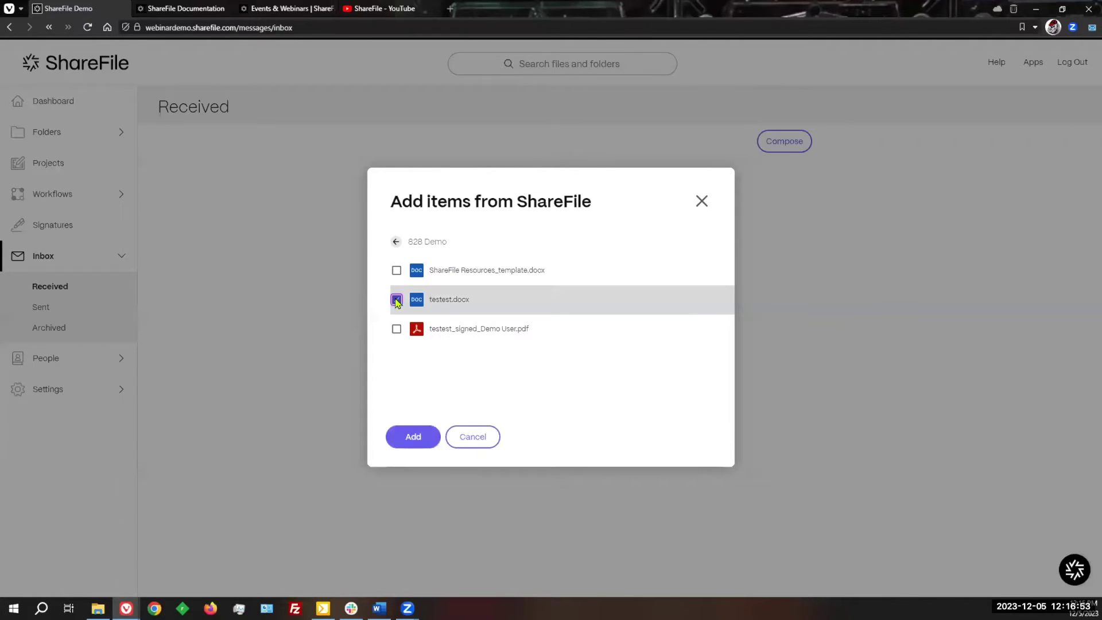
pyautogui.click(405, 434)
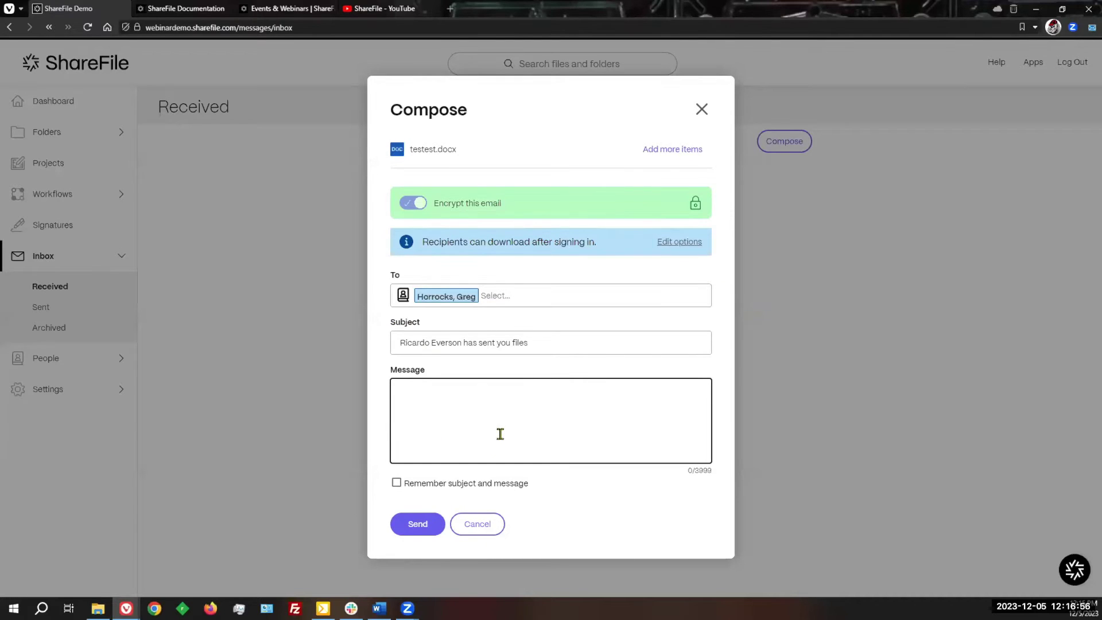
pyautogui.moveTo(459, 151)
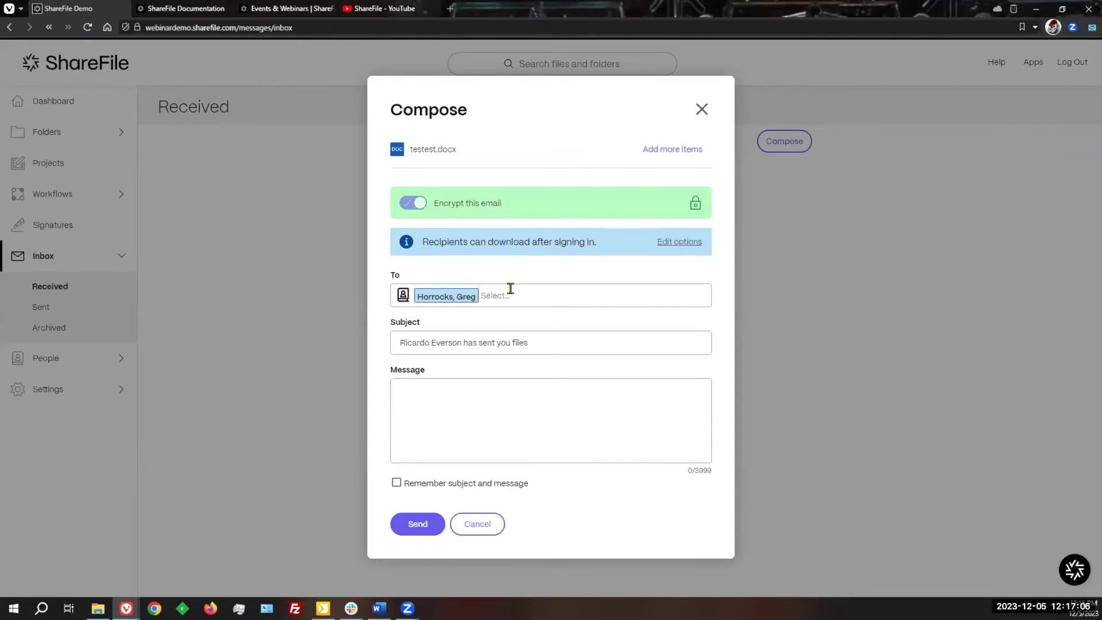
pyautogui.click(485, 530)
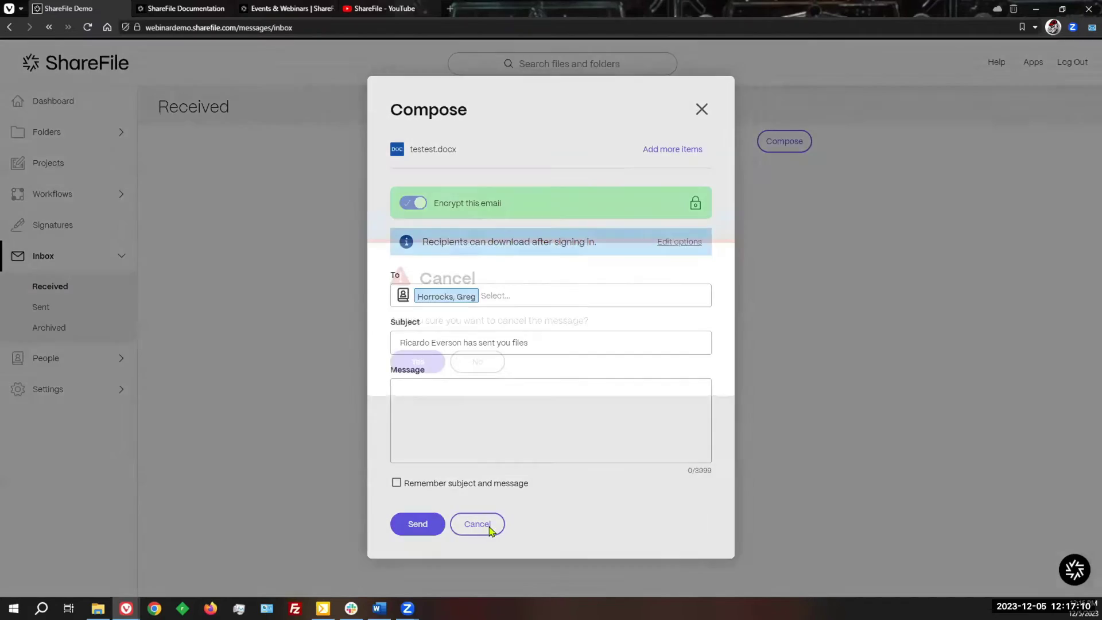
pyautogui.click(419, 363)
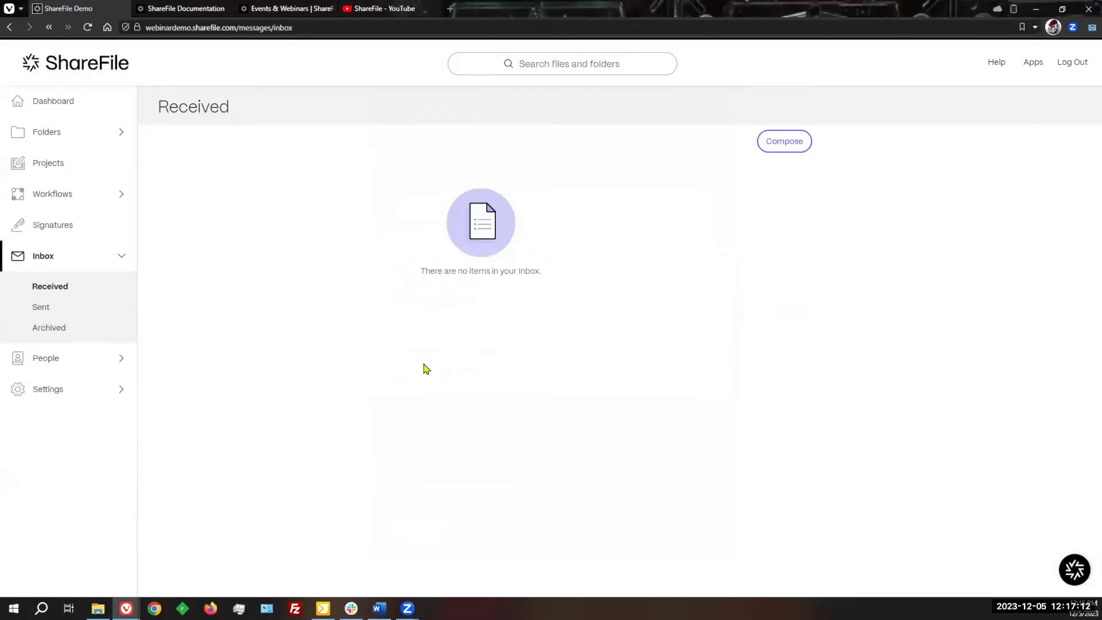
# Step: Expire the link of the 11/30/2023 message in the sent messages and confirm the expiration
pyautogui.click(41, 308)
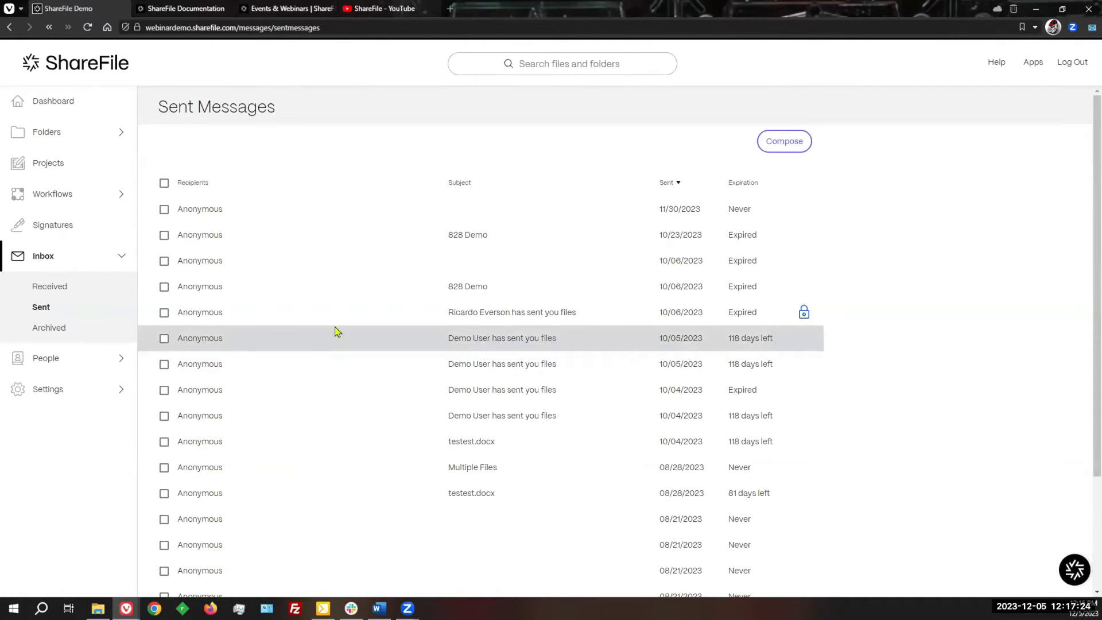
pyautogui.click(164, 210)
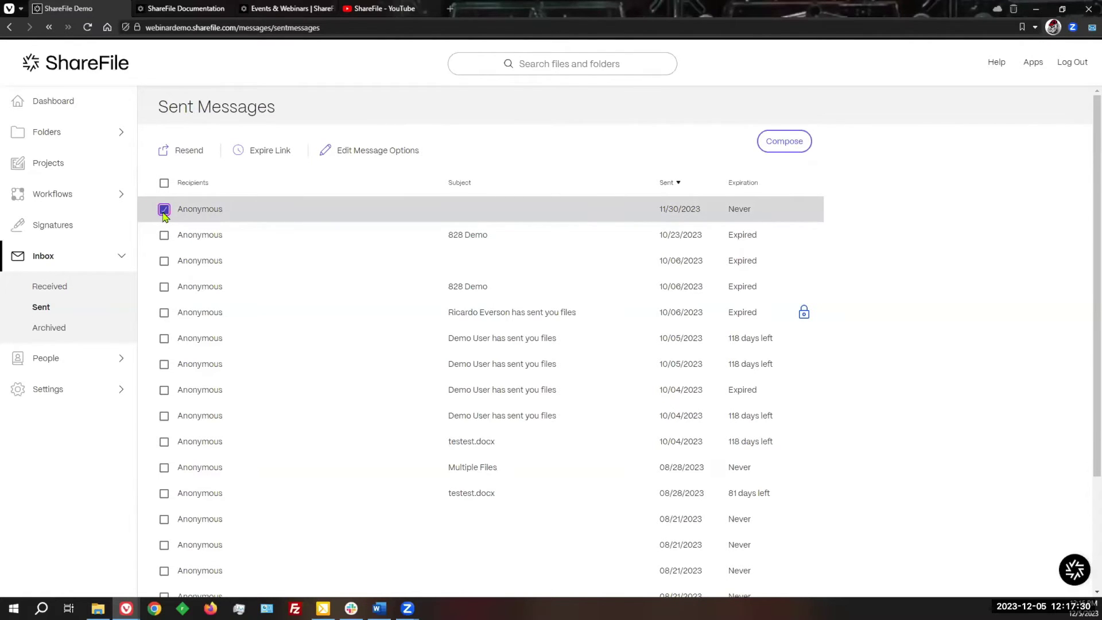
pyautogui.click(258, 153)
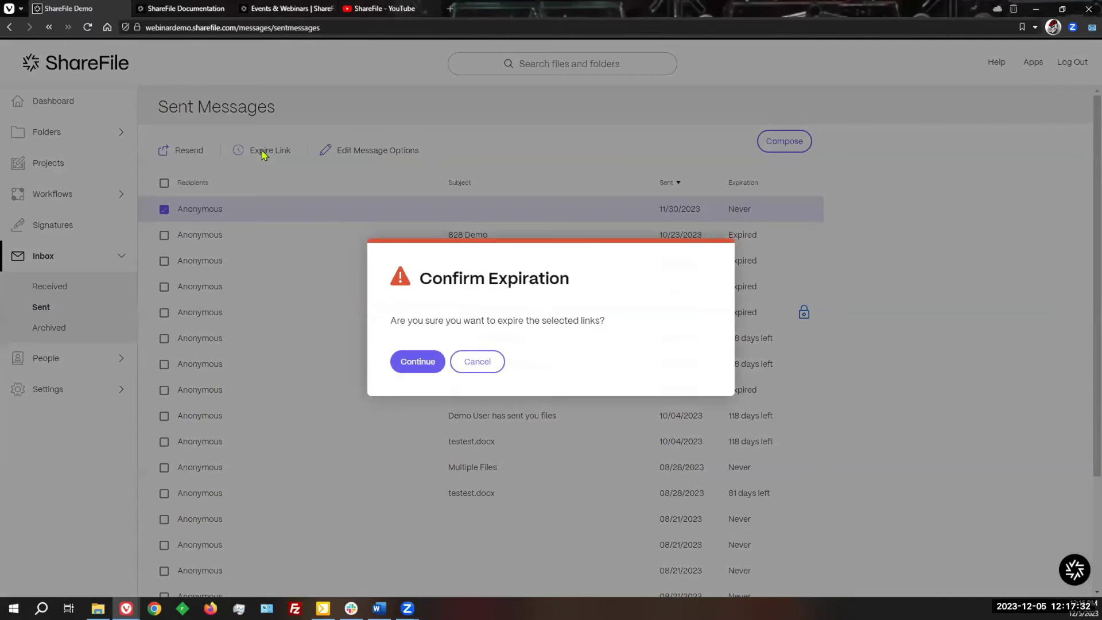
pyautogui.click(410, 364)
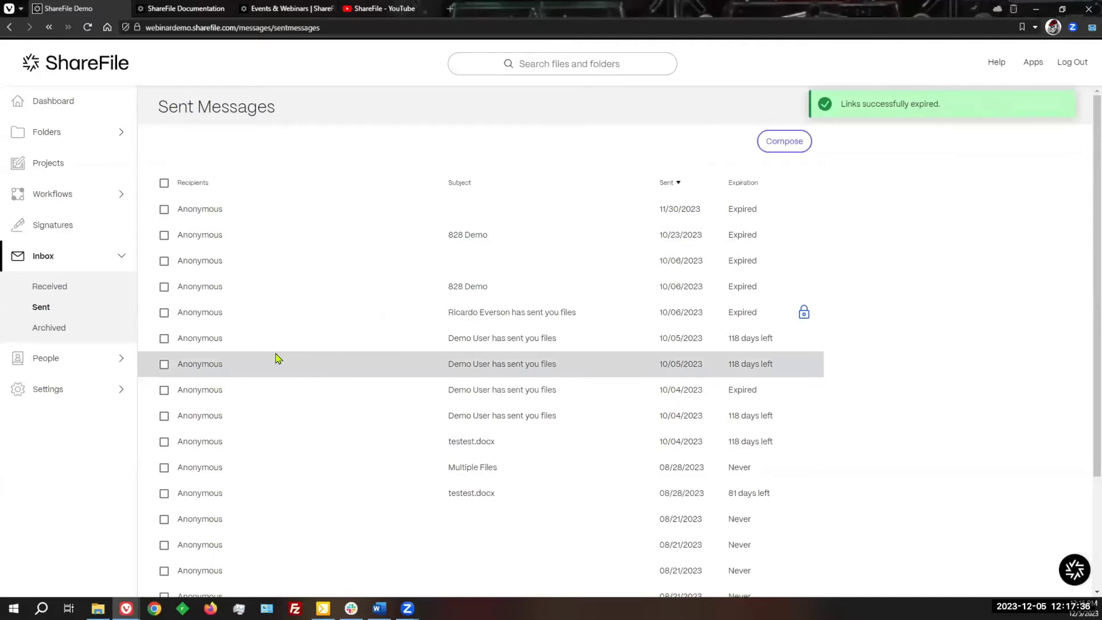
# Step: Check the bulk action offered when all sent messages are selected, clear the selection, and view the archived messages
pyautogui.click(165, 183)
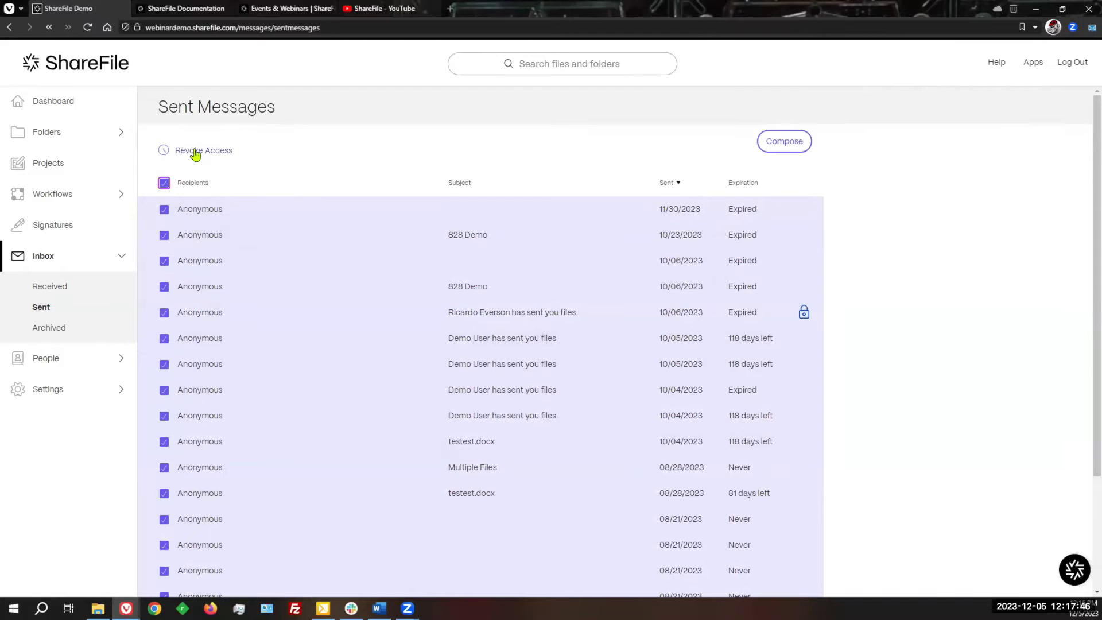
pyautogui.click(163, 183)
pyautogui.click(48, 332)
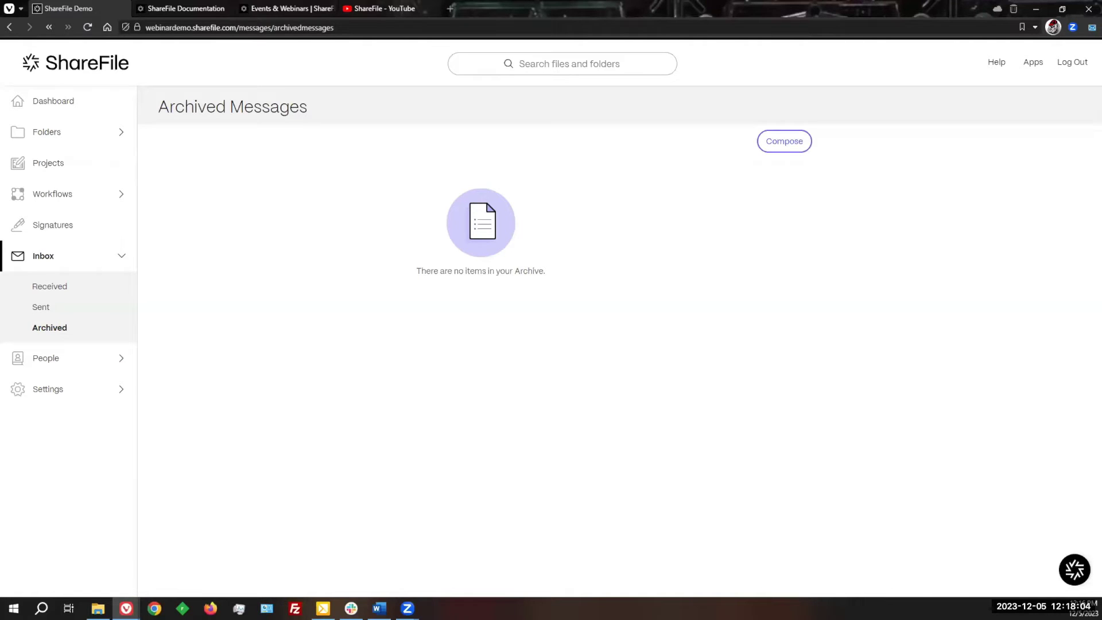
# Step: View the People section's Shared Address Book and examine the User Access settings on an employee's profile
pyautogui.click(117, 361)
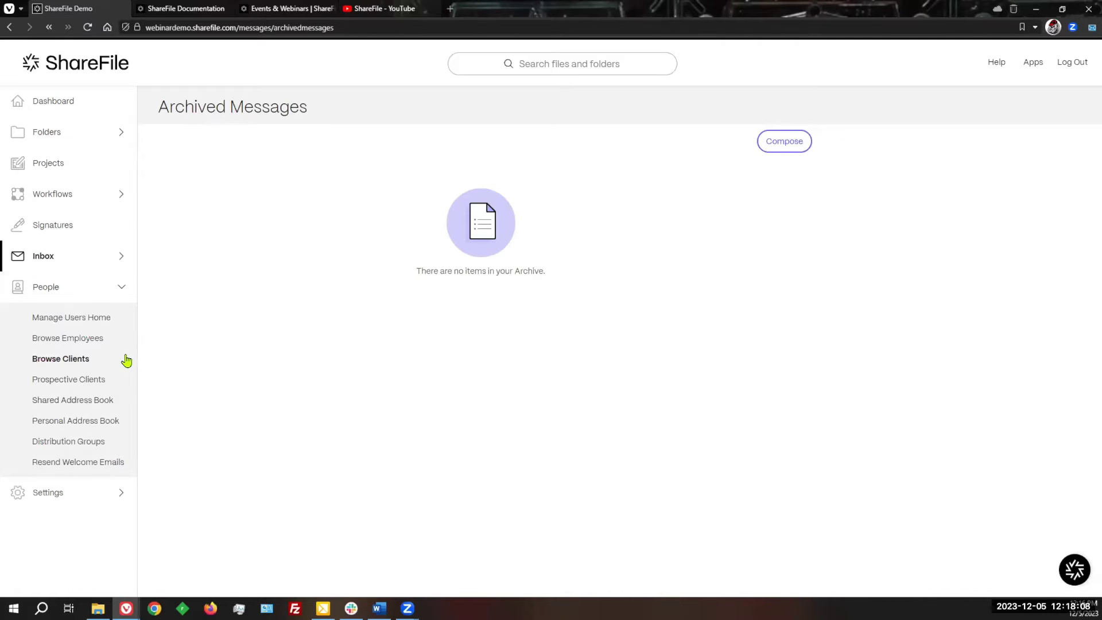
pyautogui.click(90, 405)
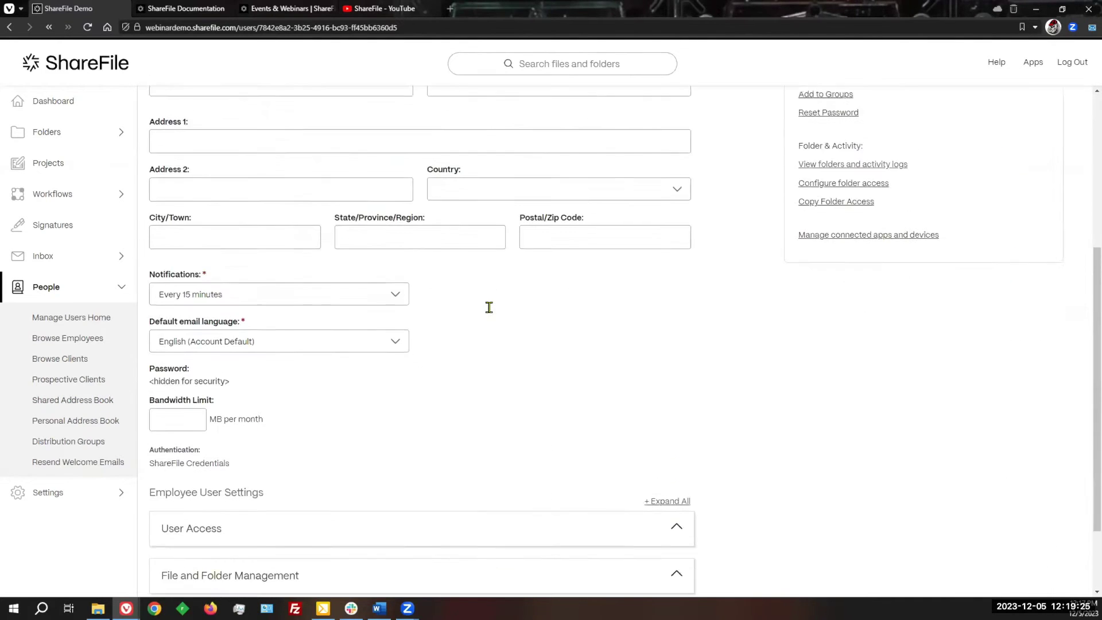
pyautogui.scroll(-2, 489, 307)
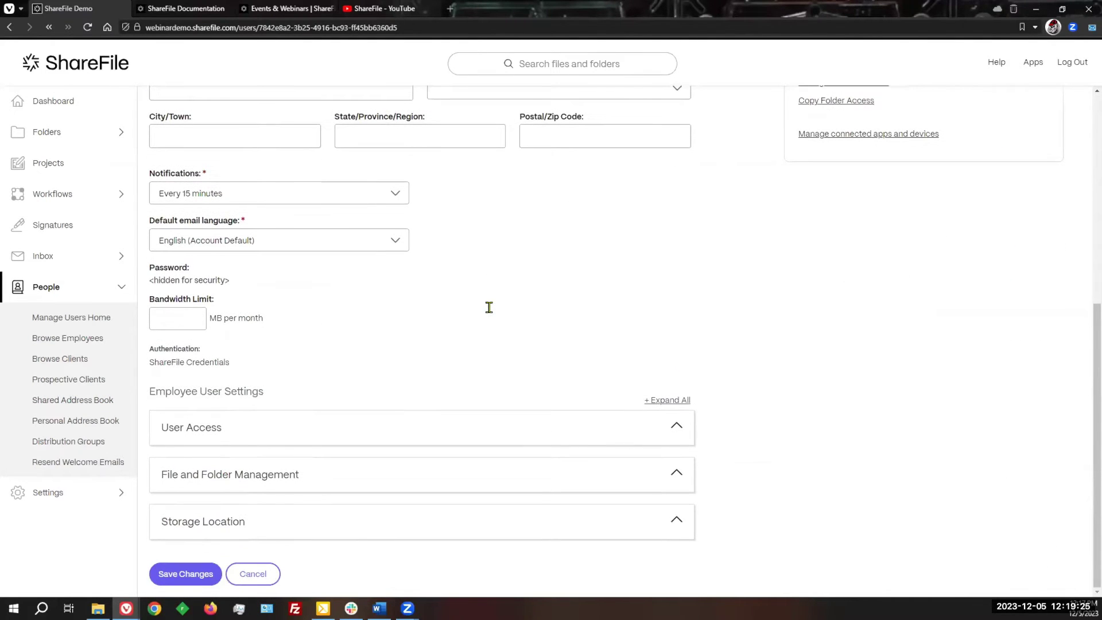
pyautogui.click(673, 428)
pyautogui.scroll(-4, 594, 387)
pyautogui.scroll(-3, 594, 390)
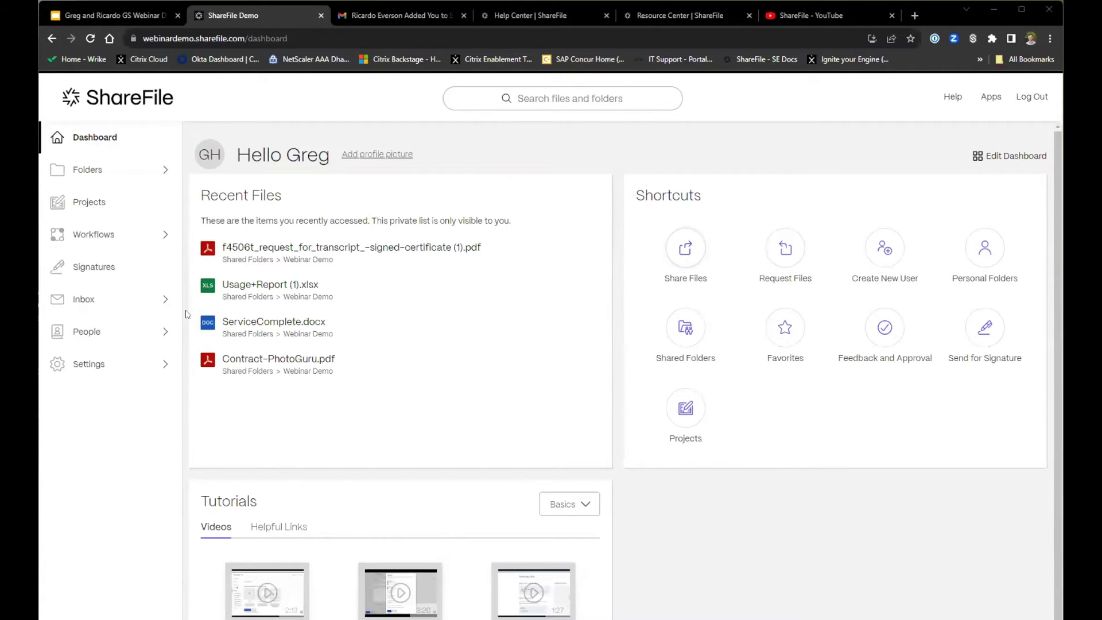
# Step: Start a file share from the dashboard with Contract-PhotoGuru.pdf from the Webinar Demo shared folder
pyautogui.click(680, 249)
pyautogui.click(550, 445)
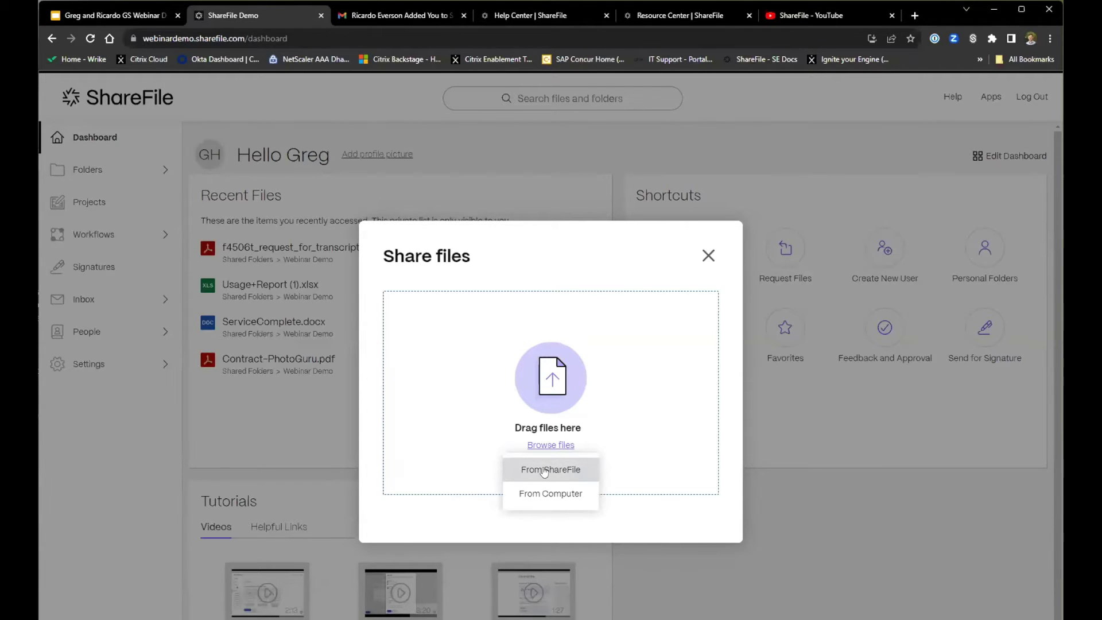
pyautogui.click(543, 472)
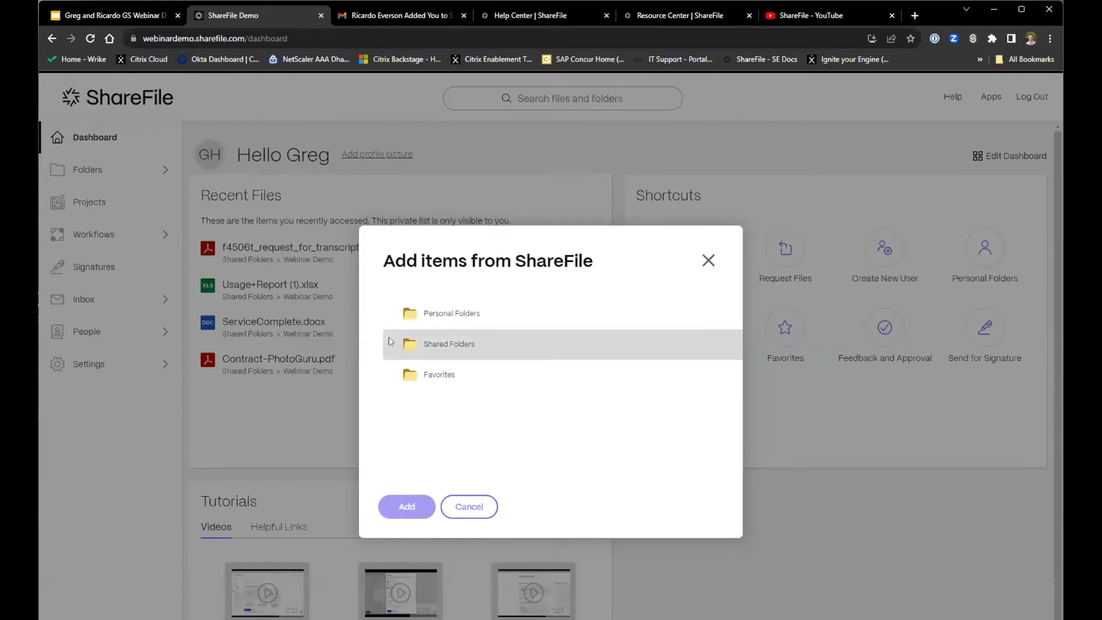
pyautogui.click(447, 349)
pyautogui.click(435, 333)
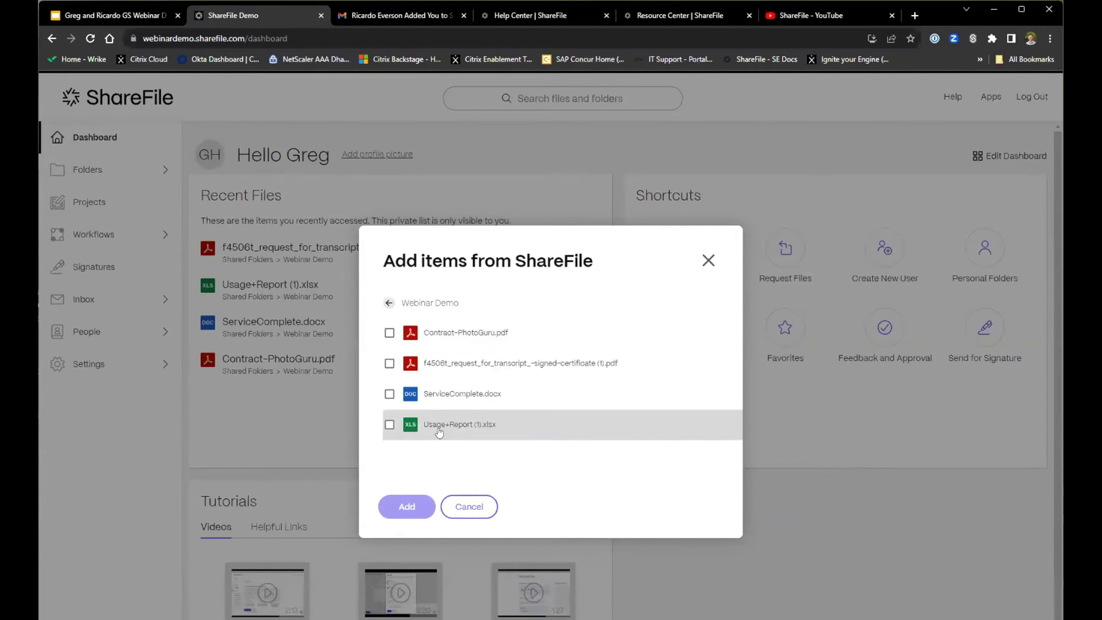
pyautogui.click(389, 332)
pyautogui.click(401, 510)
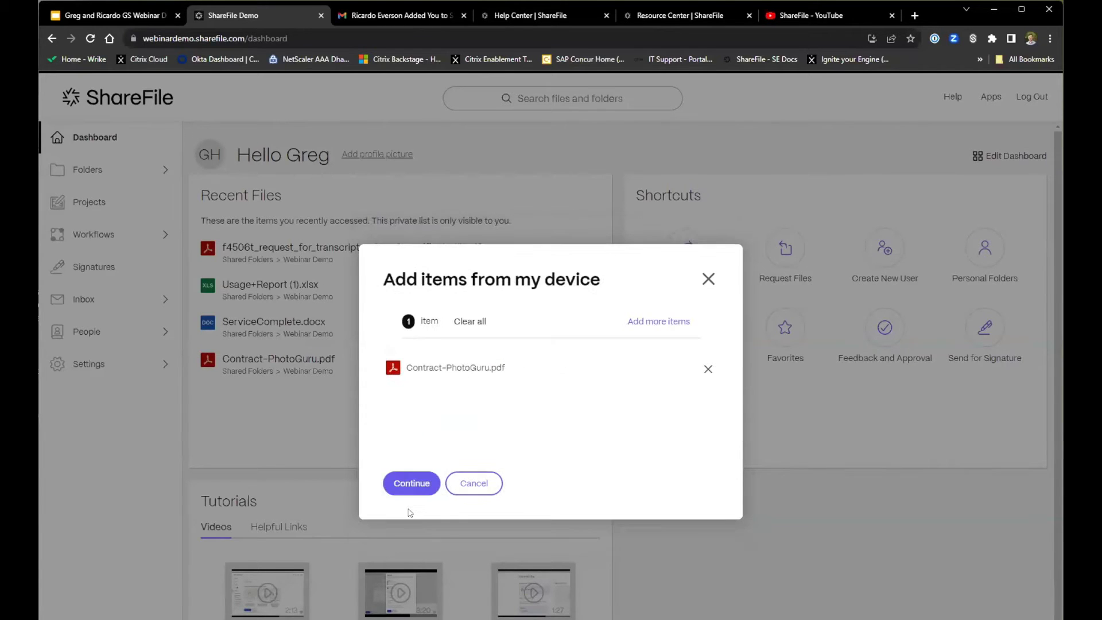
pyautogui.click(412, 493)
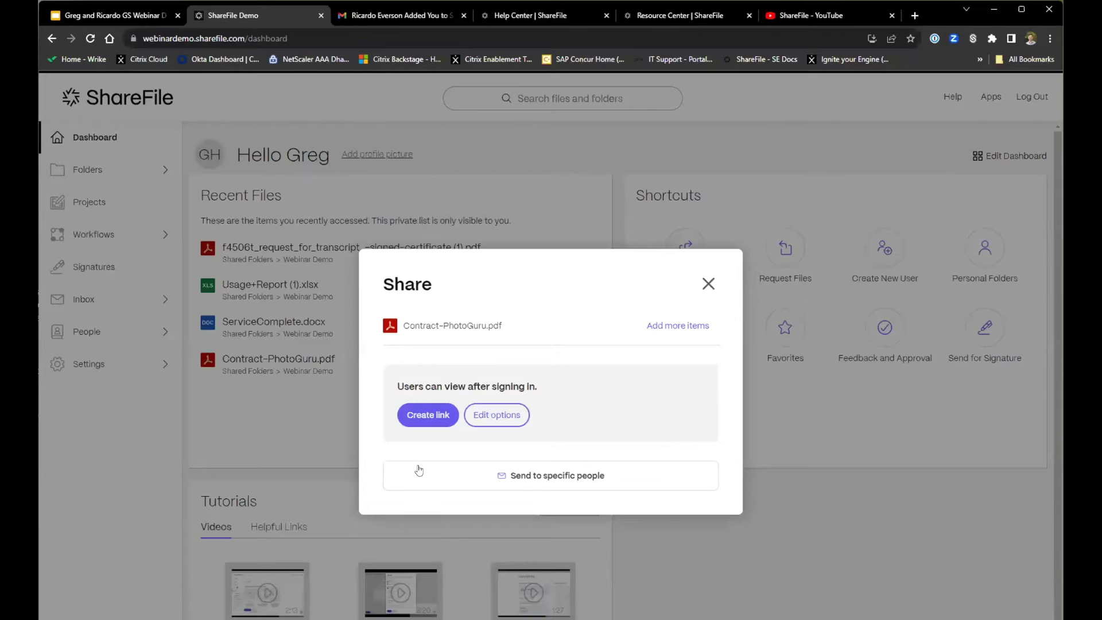
# Step: Examine the link's access options for Contract-PhotoGuru.pdf, including what people may do with it, and cancel without changes
pyautogui.click(666, 329)
pyautogui.click(494, 420)
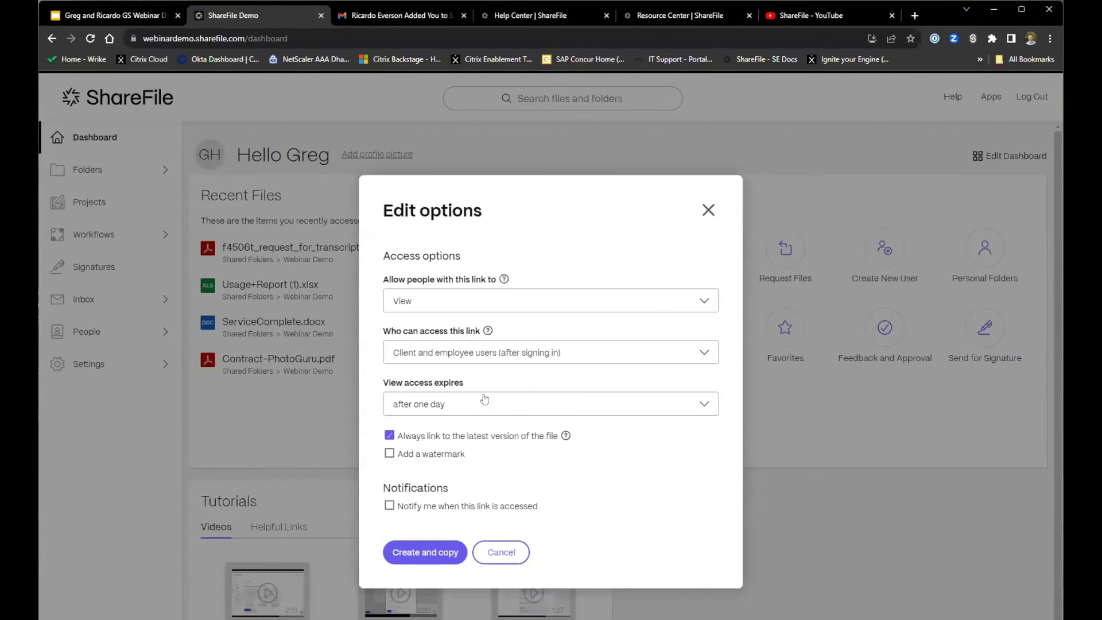
pyautogui.click(460, 306)
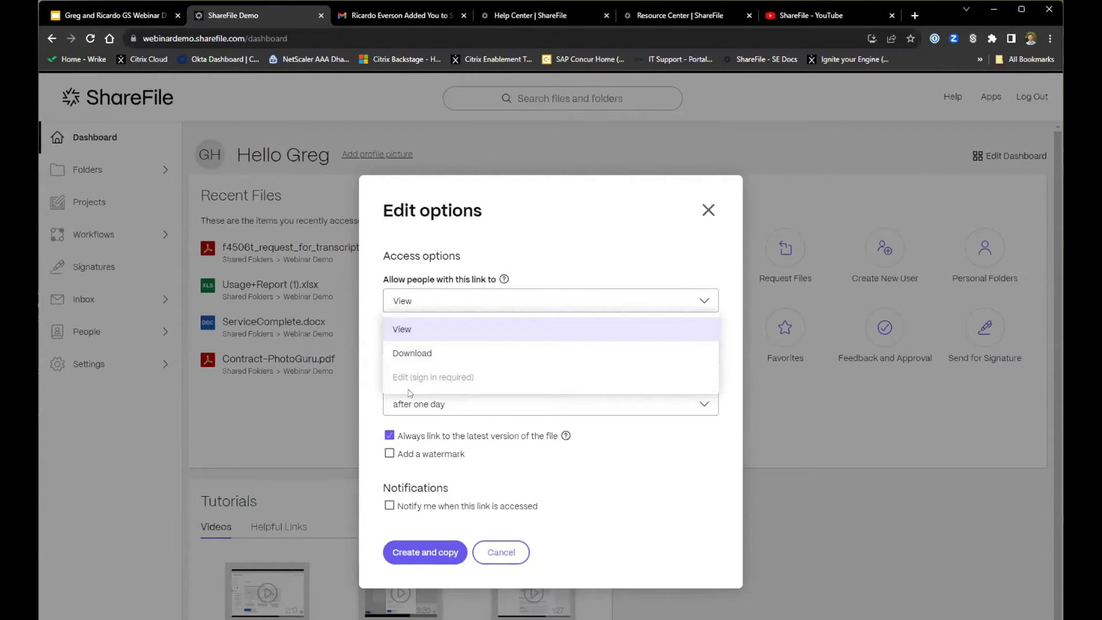
pyautogui.click(650, 487)
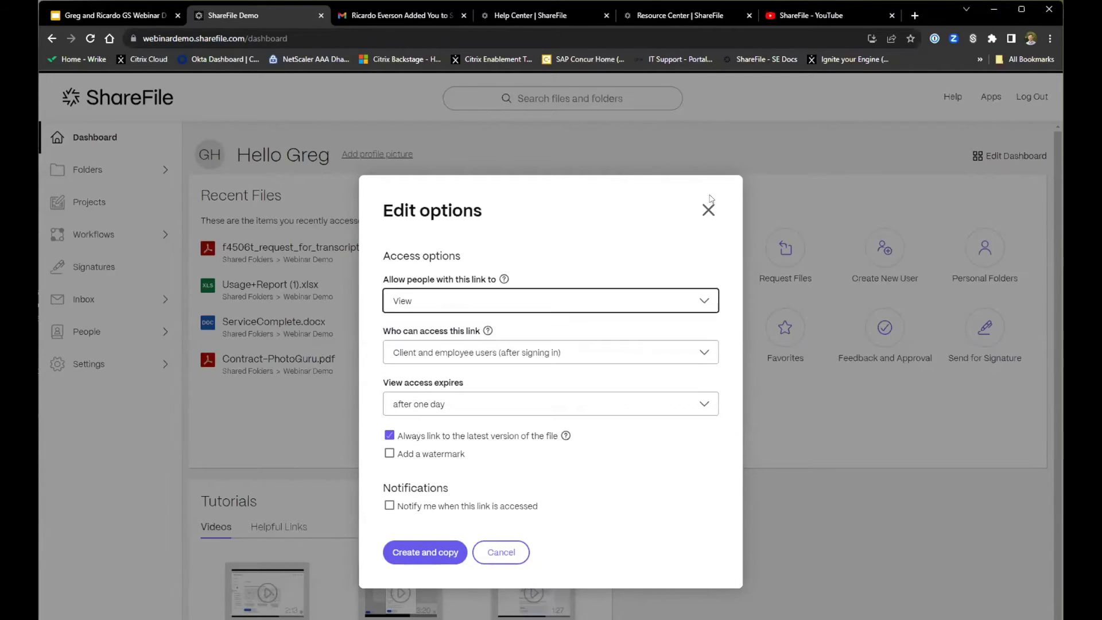
pyautogui.click(505, 553)
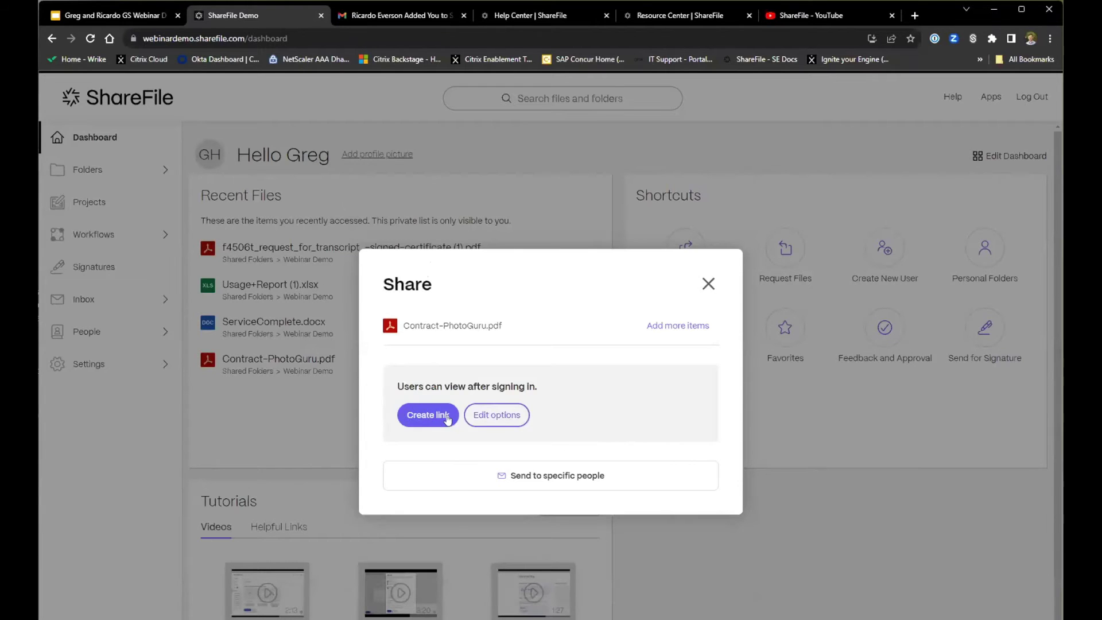
# Step: Choose to send the file to specific people and examine the recipient permission and access expiration choices
pyautogui.click(536, 476)
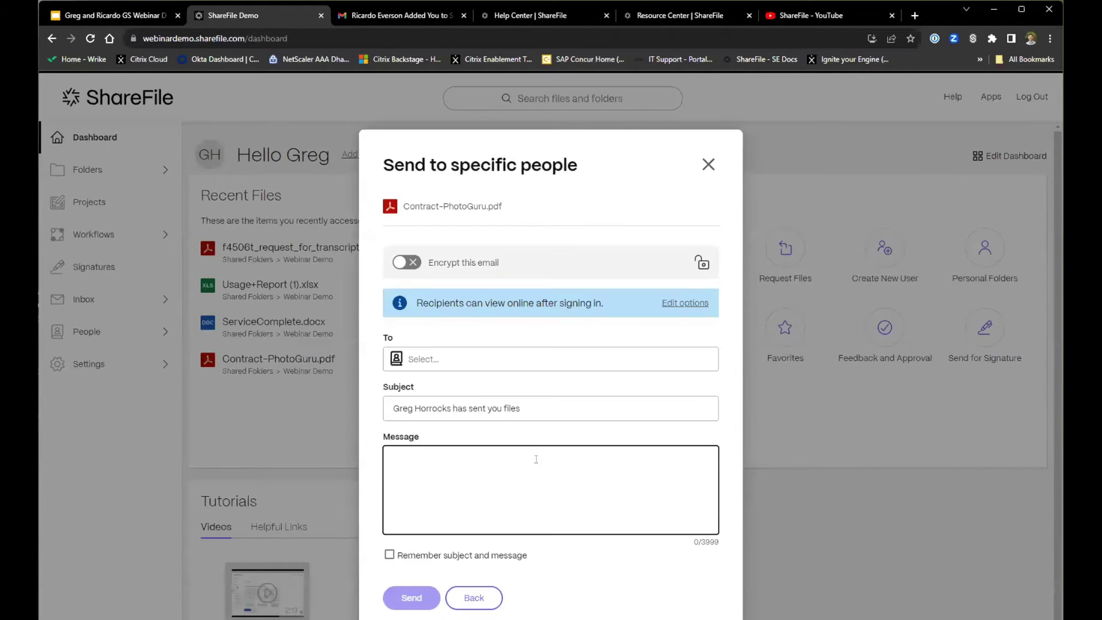
pyautogui.click(680, 303)
pyautogui.click(464, 318)
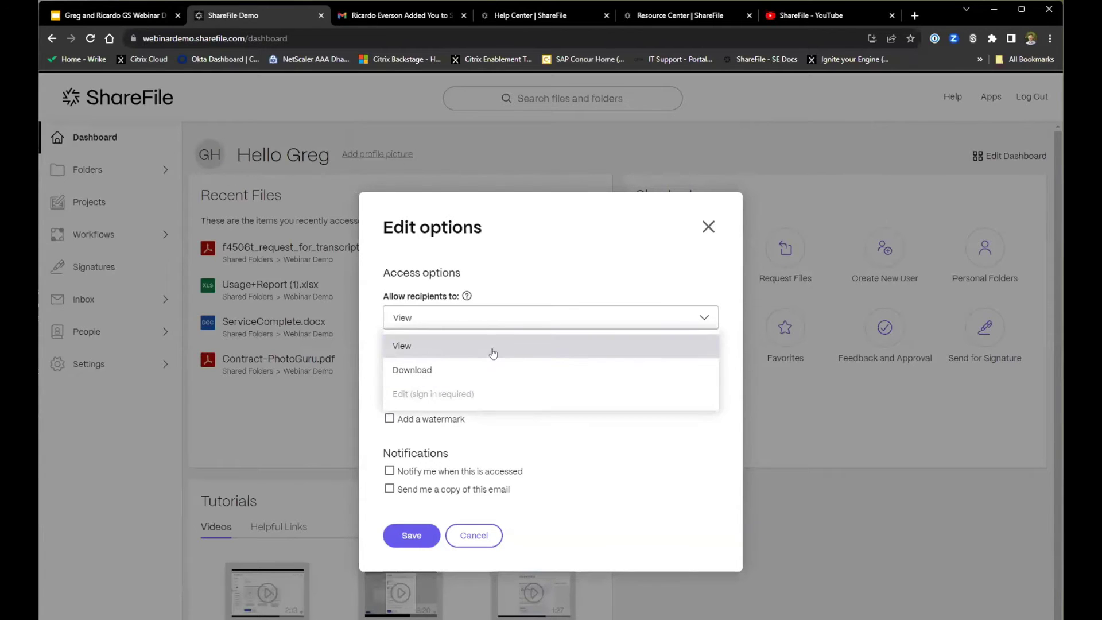
pyautogui.click(701, 496)
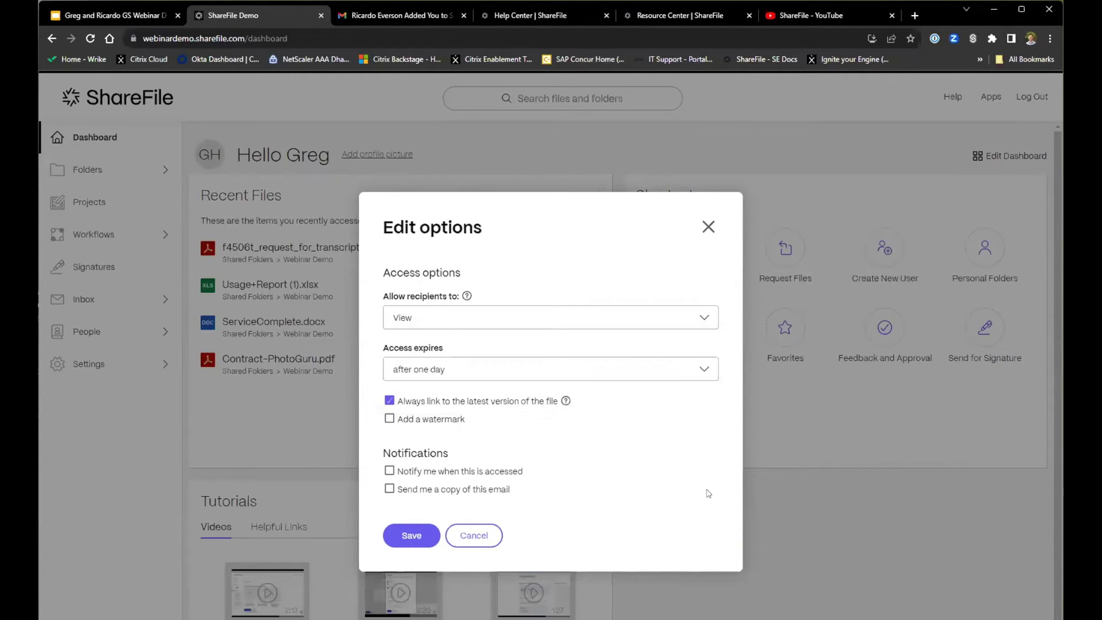
pyautogui.click(441, 369)
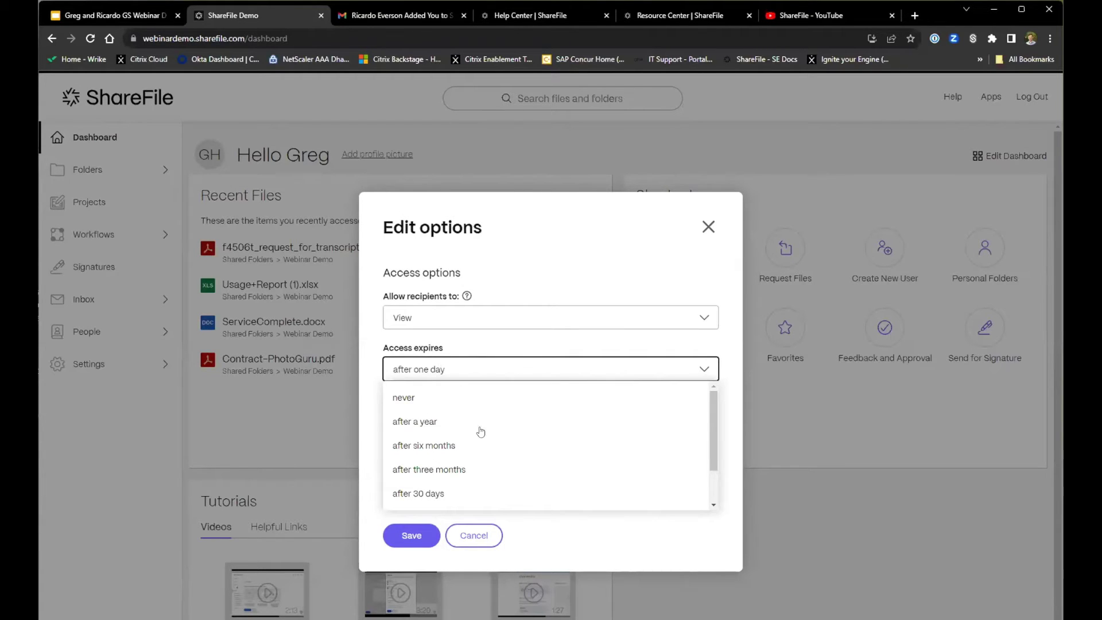
pyautogui.scroll(-2, 484, 442)
pyautogui.scroll(2, 486, 449)
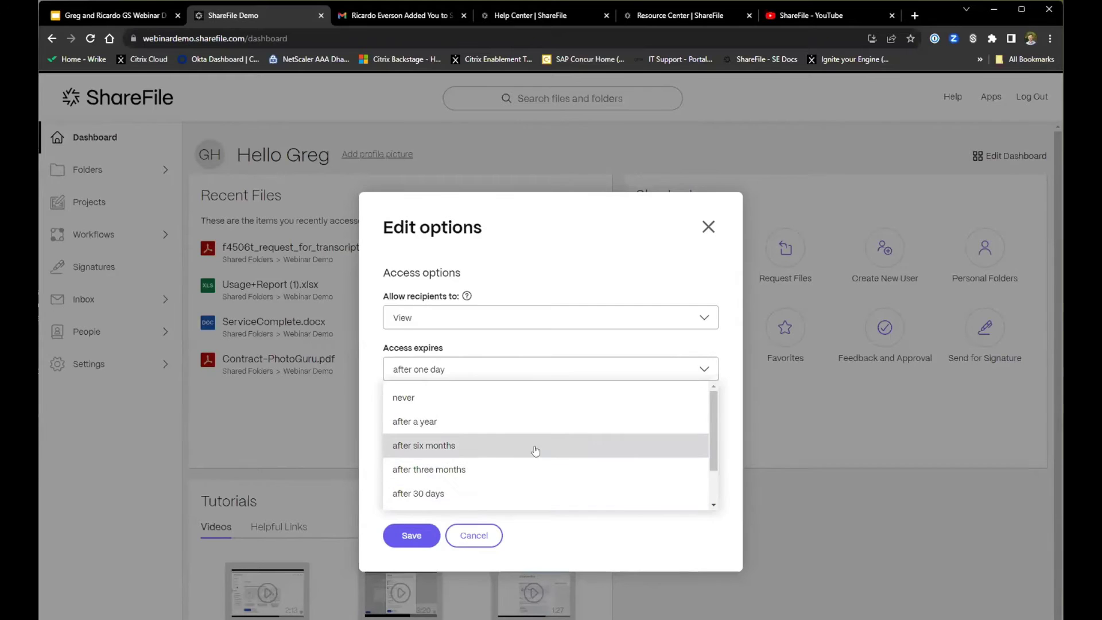
pyautogui.click(502, 372)
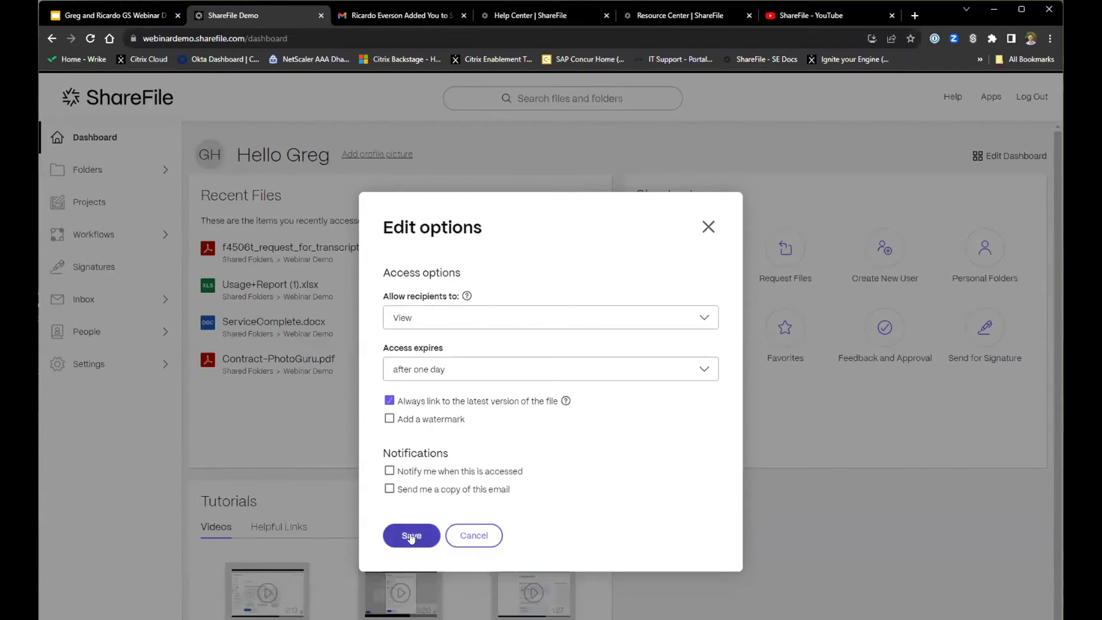
# Step: Save the email's access options with recipients allowed to View and access expiring after one day
pyautogui.click(434, 320)
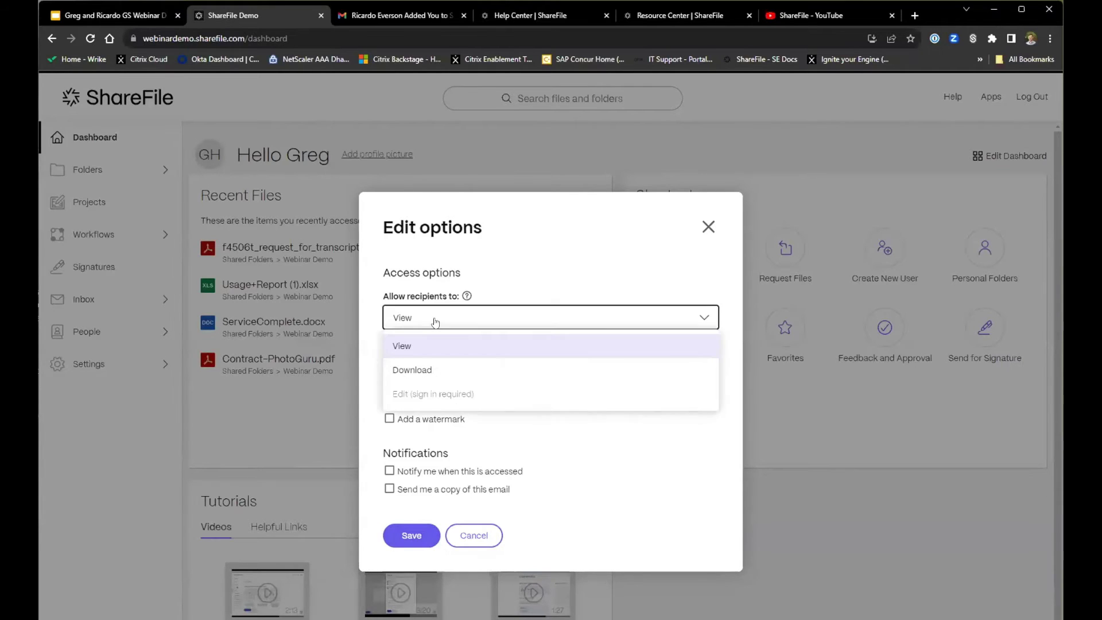
pyautogui.click(409, 346)
pyautogui.click(440, 370)
pyautogui.click(441, 370)
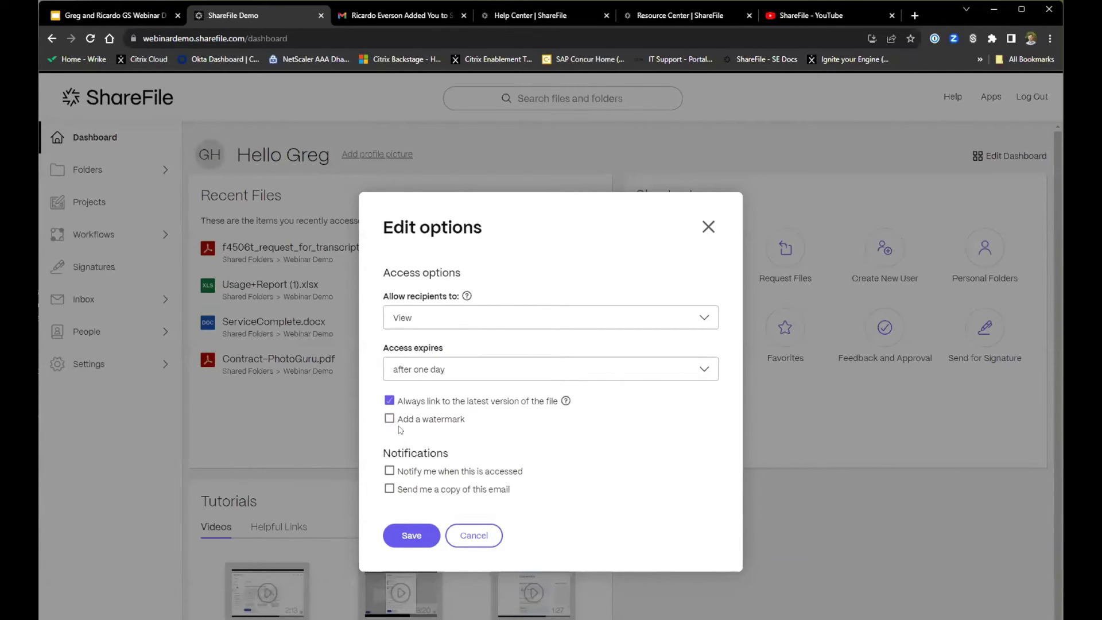
pyautogui.click(412, 535)
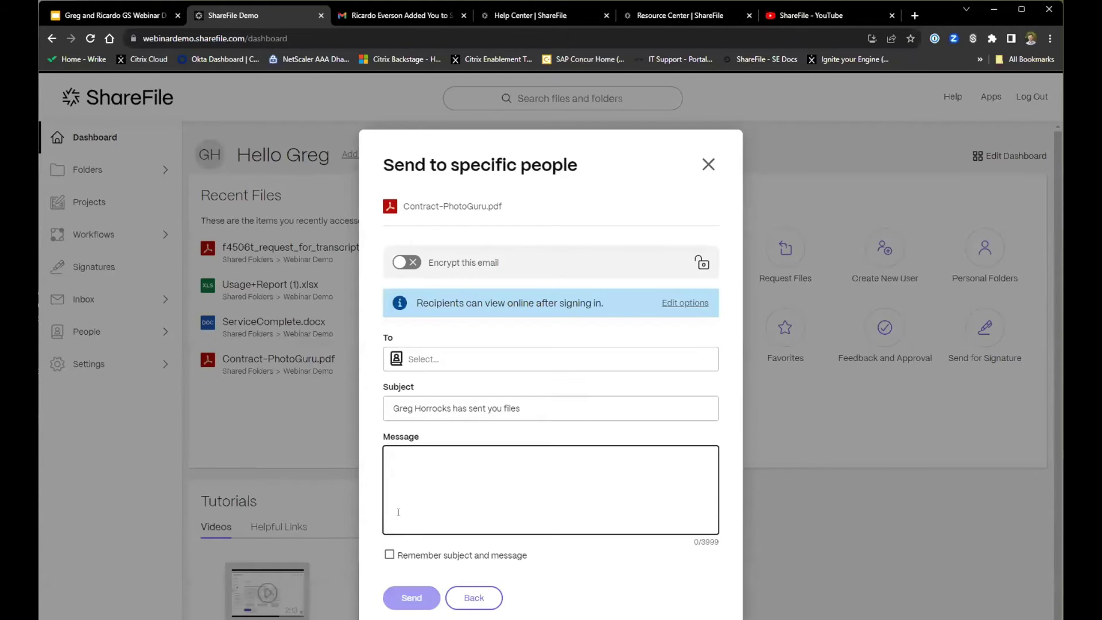
# Step: Check the recipient and message fields, and abandon the share of Contract-PhotoGuru.pdf without sending it
pyautogui.click(436, 359)
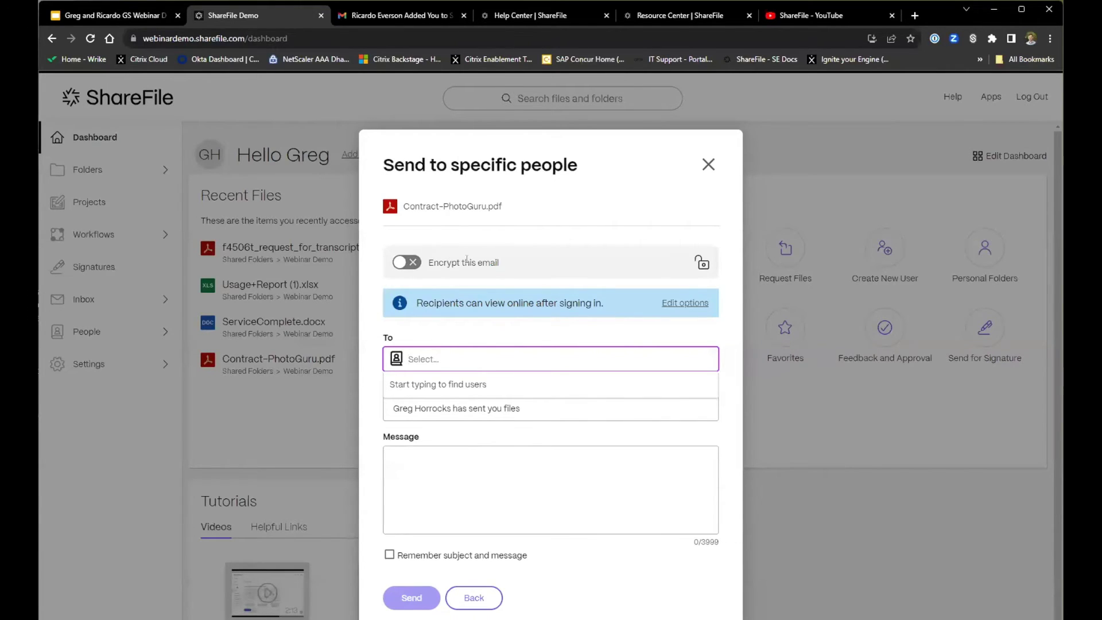
pyautogui.click(486, 459)
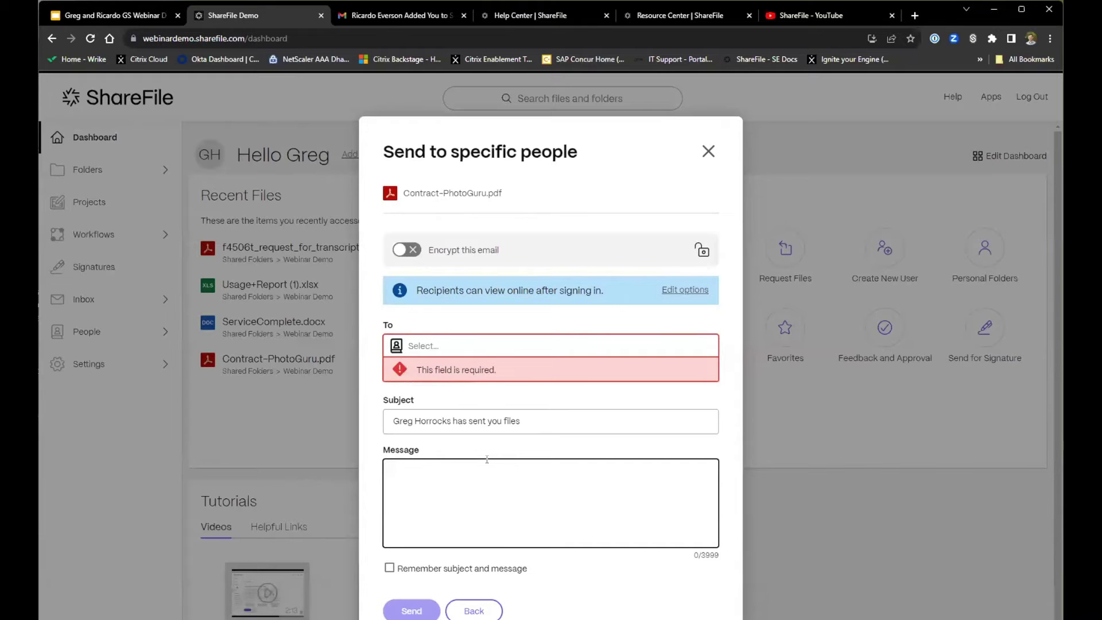
pyautogui.click(474, 611)
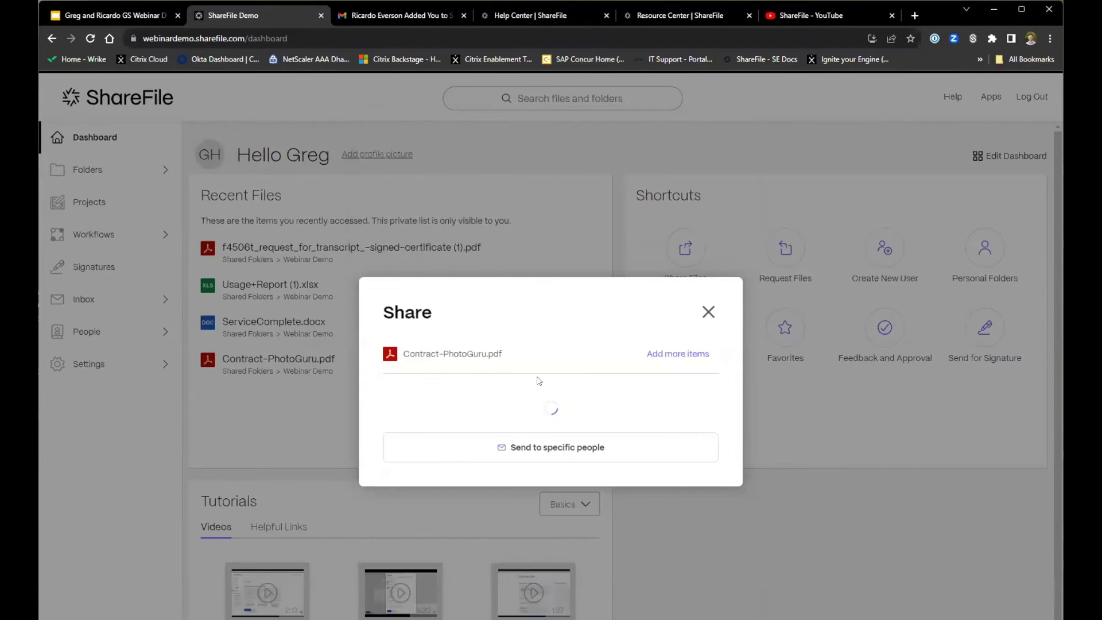
pyautogui.click(709, 312)
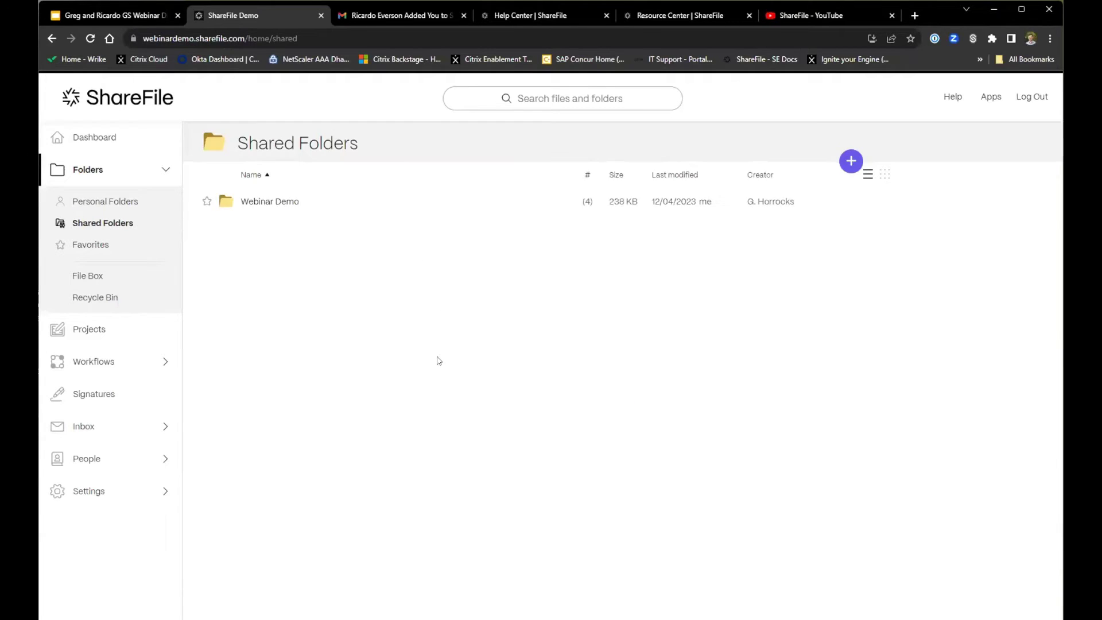
# Step: Open the sharing choices for Contract-PhotoGuru.pdf in the Webinar Demo folder and leave without sharing it
pyautogui.click(287, 203)
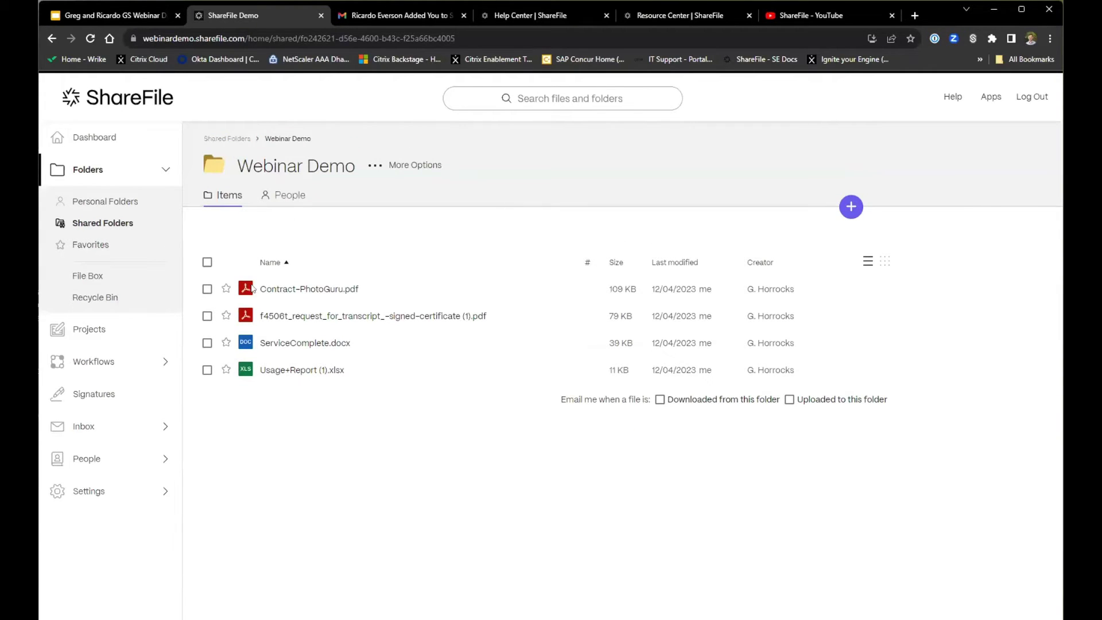
pyautogui.click(206, 290)
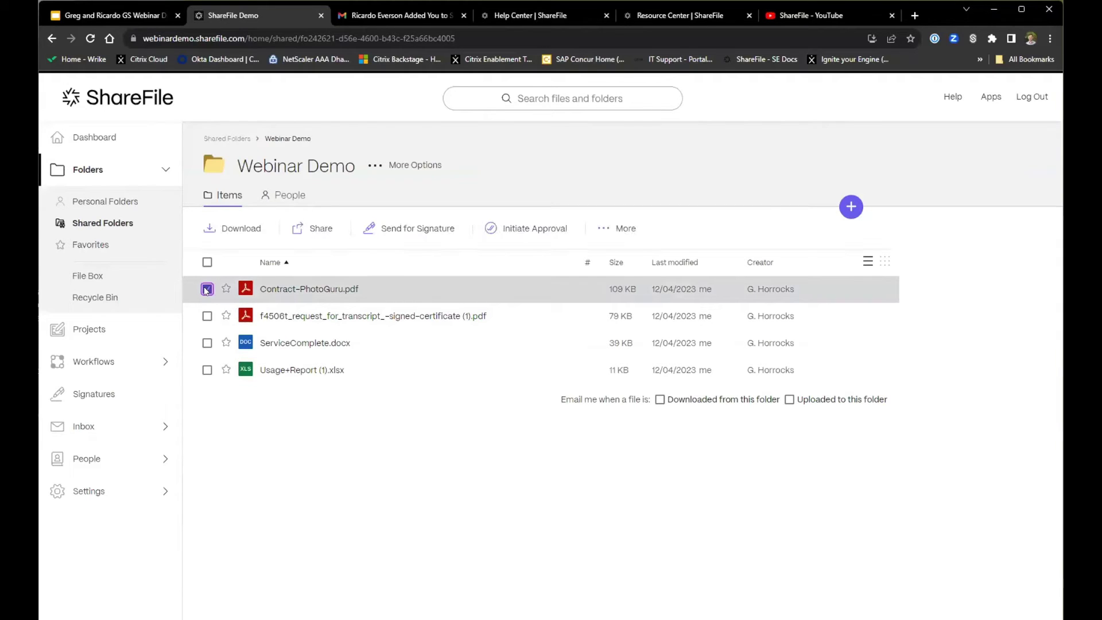
pyautogui.click(320, 230)
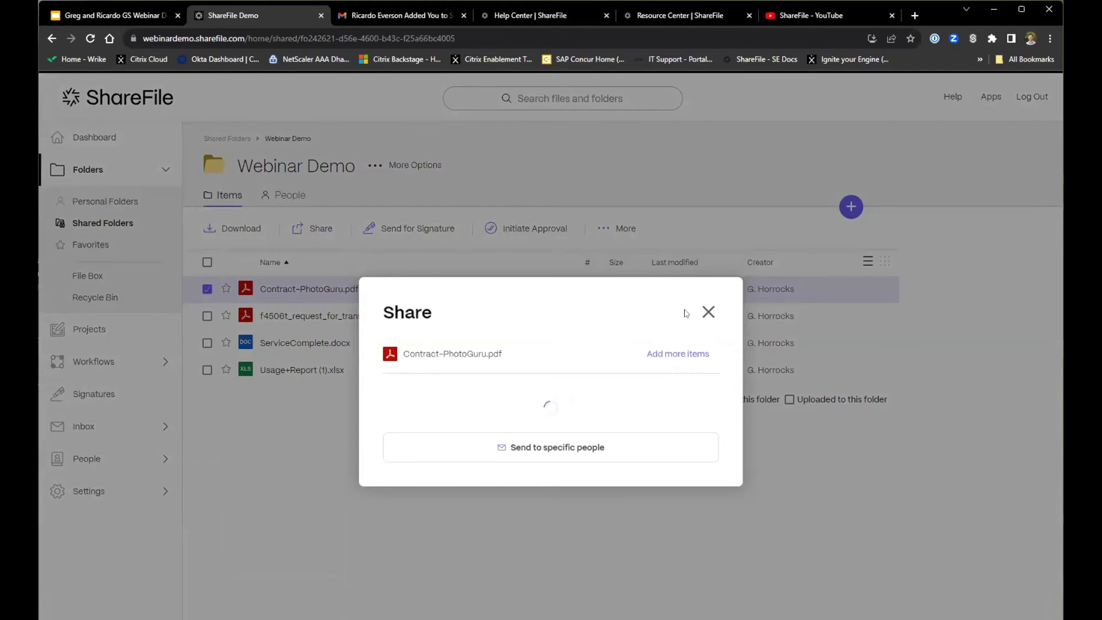
pyautogui.click(706, 286)
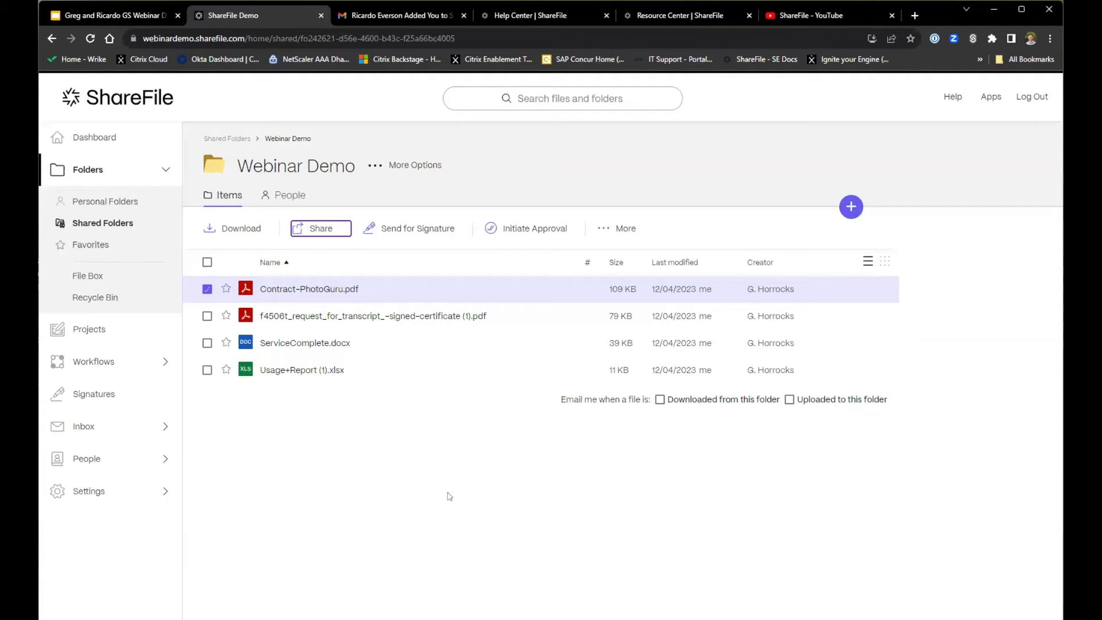
# Step: Request files from the dashboard through a link, with the Webinar Demo shared folder as the upload location
pyautogui.click(95, 143)
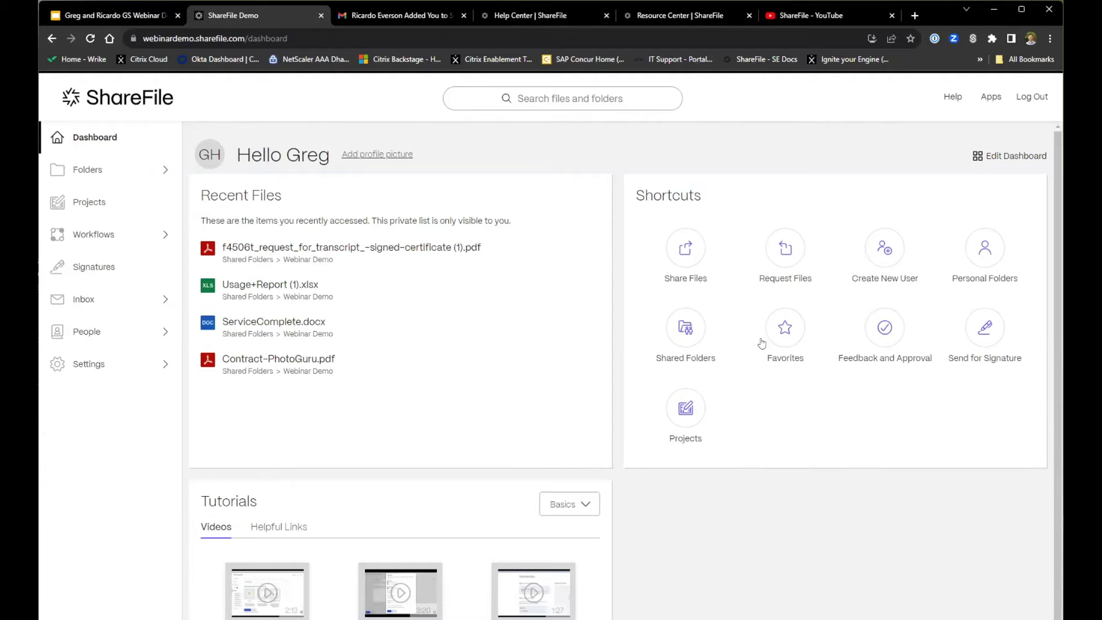
pyautogui.click(771, 264)
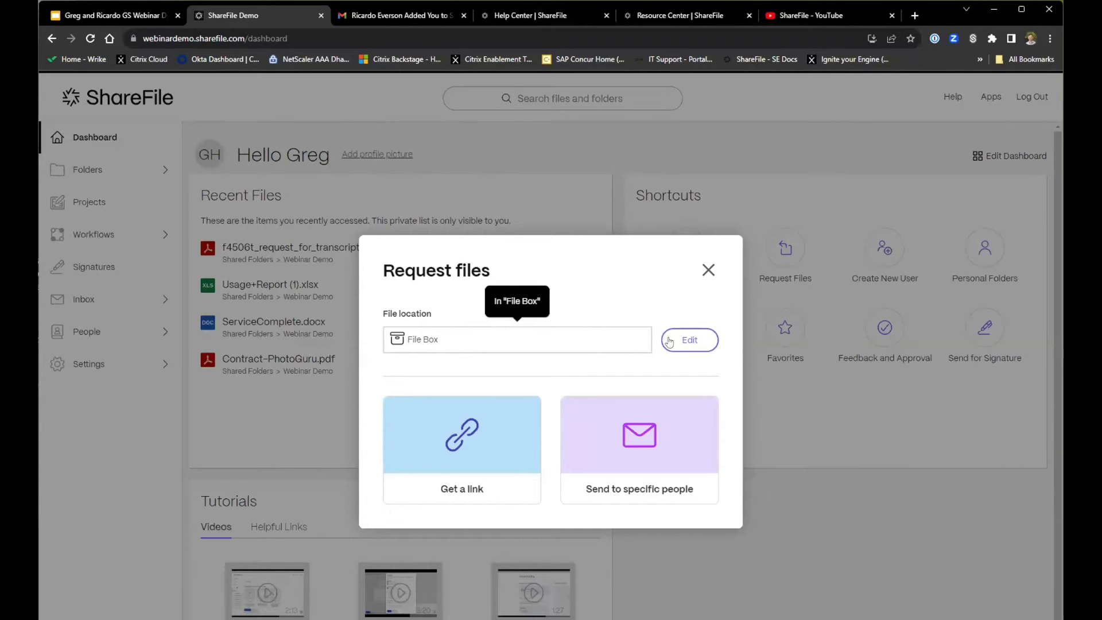
pyautogui.click(689, 340)
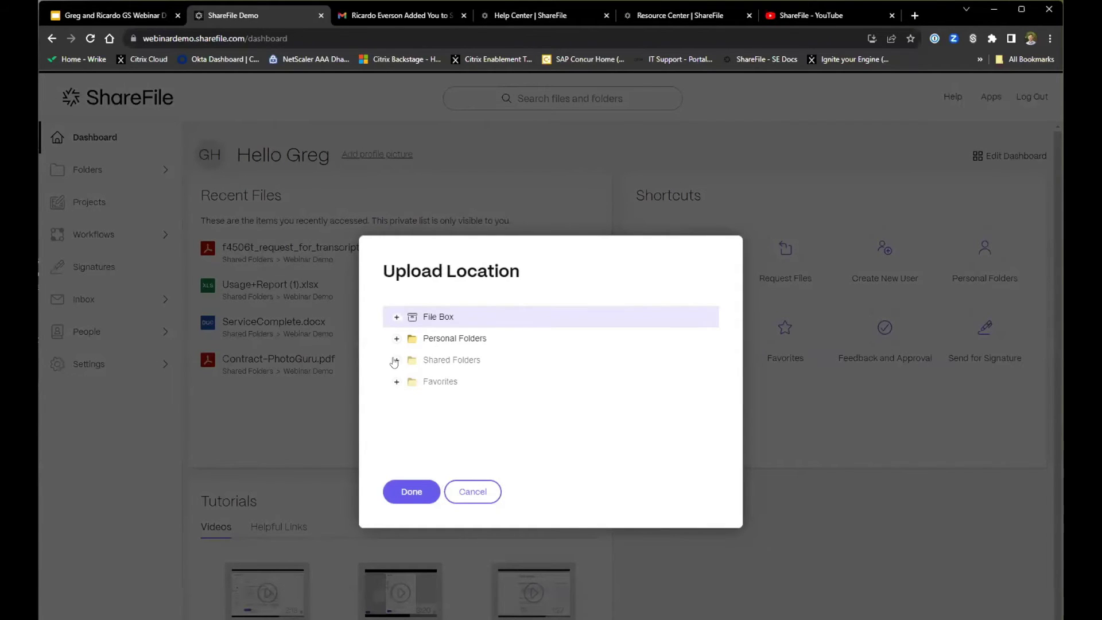
pyautogui.click(397, 359)
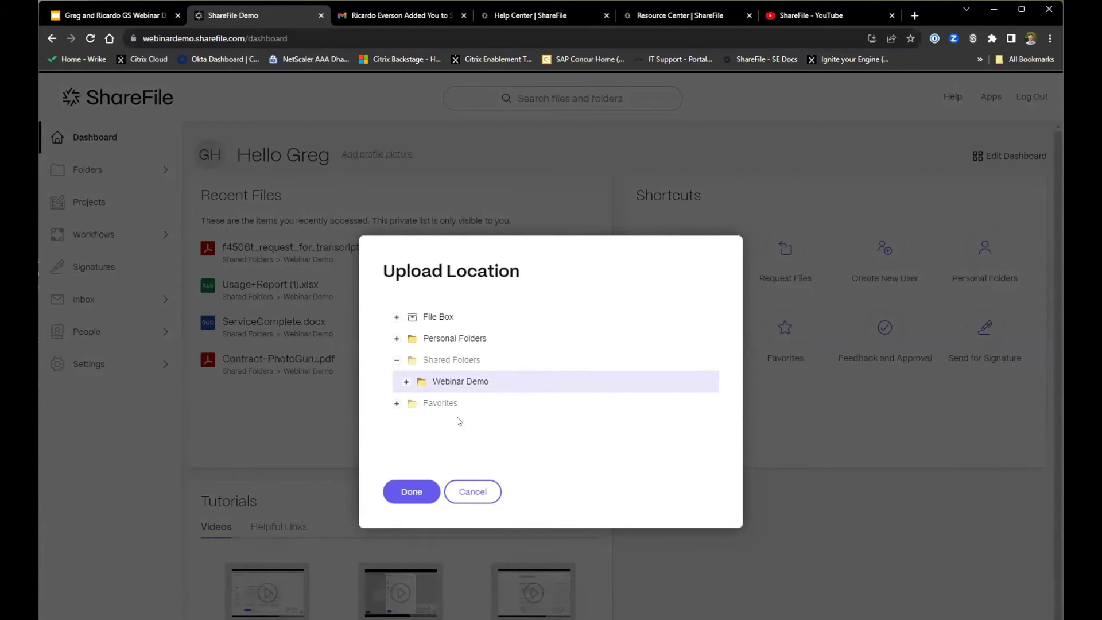
pyautogui.click(409, 492)
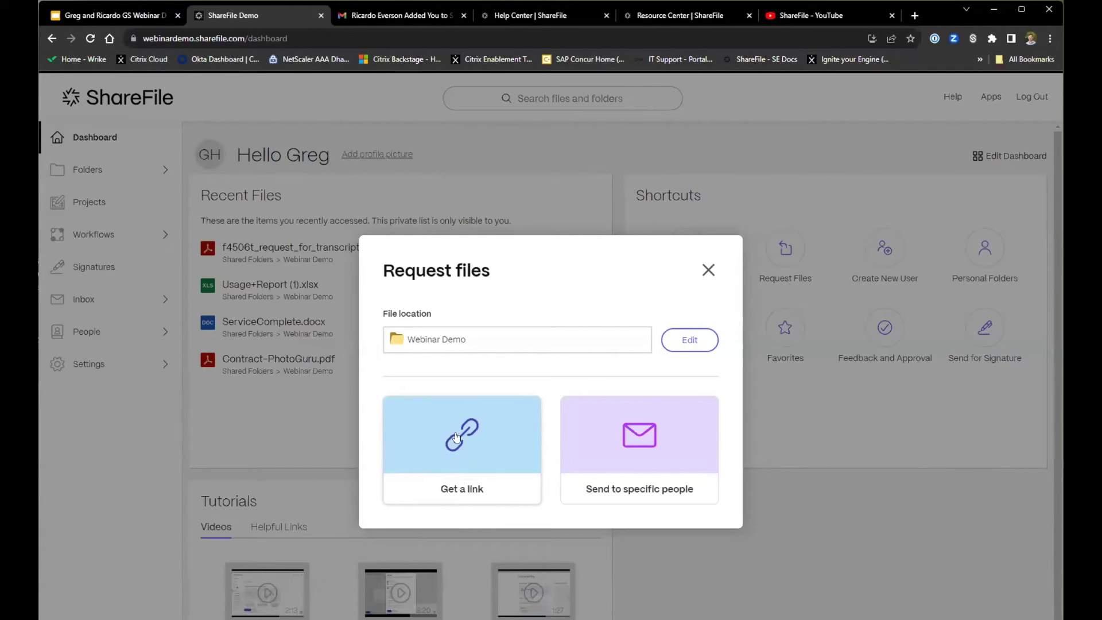
pyautogui.click(448, 464)
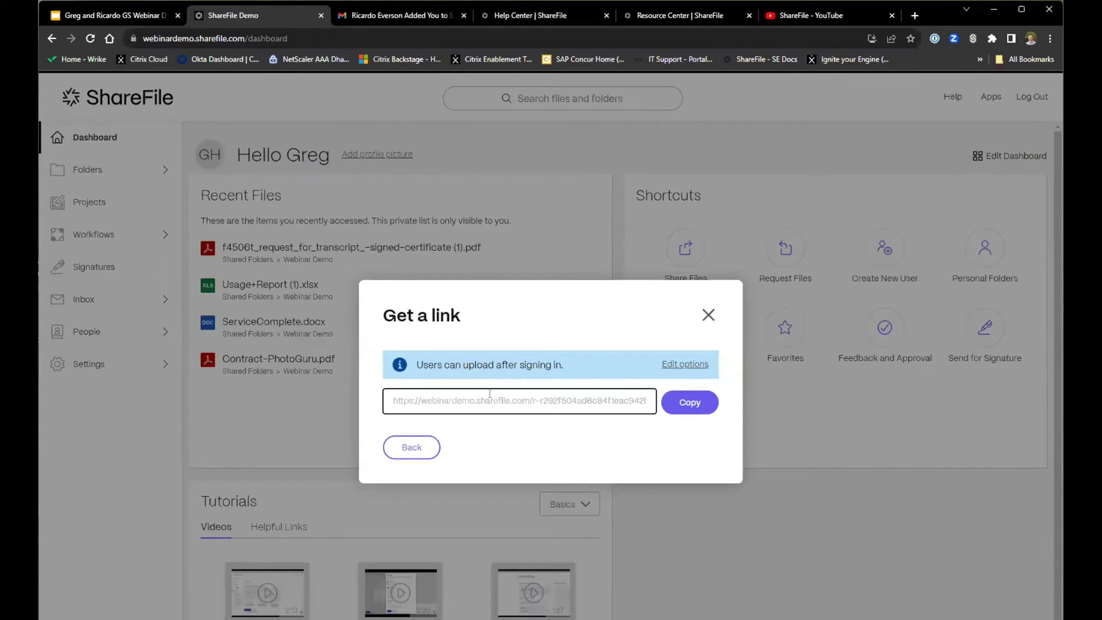
# Step: Examine the form for requesting files from specific people, and close the request without sending it
pyautogui.click(411, 452)
pyautogui.click(638, 446)
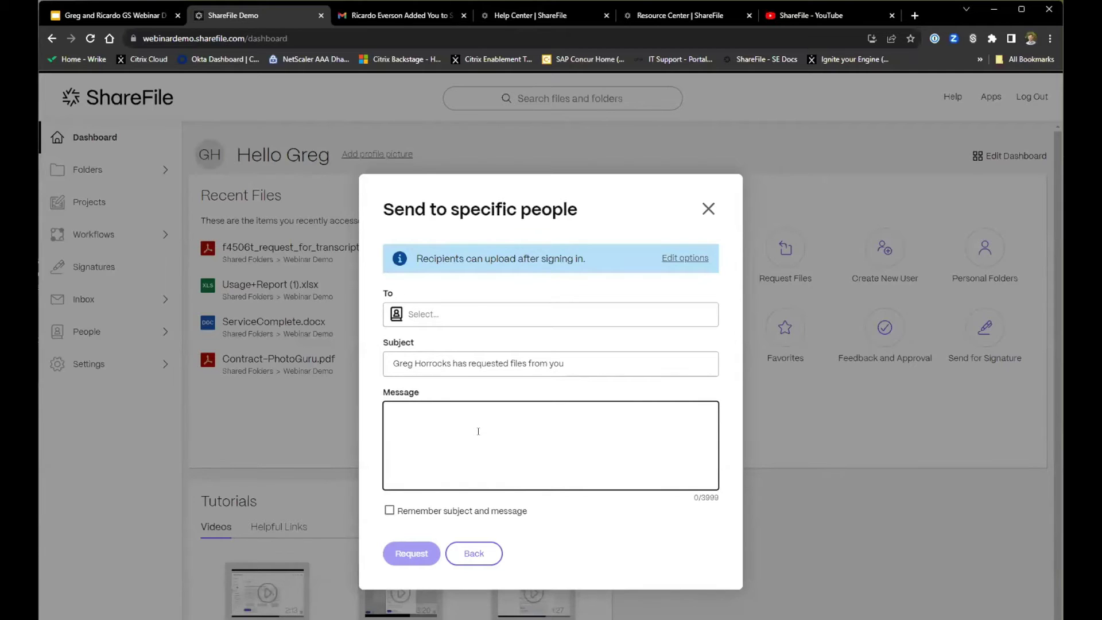
pyautogui.click(708, 210)
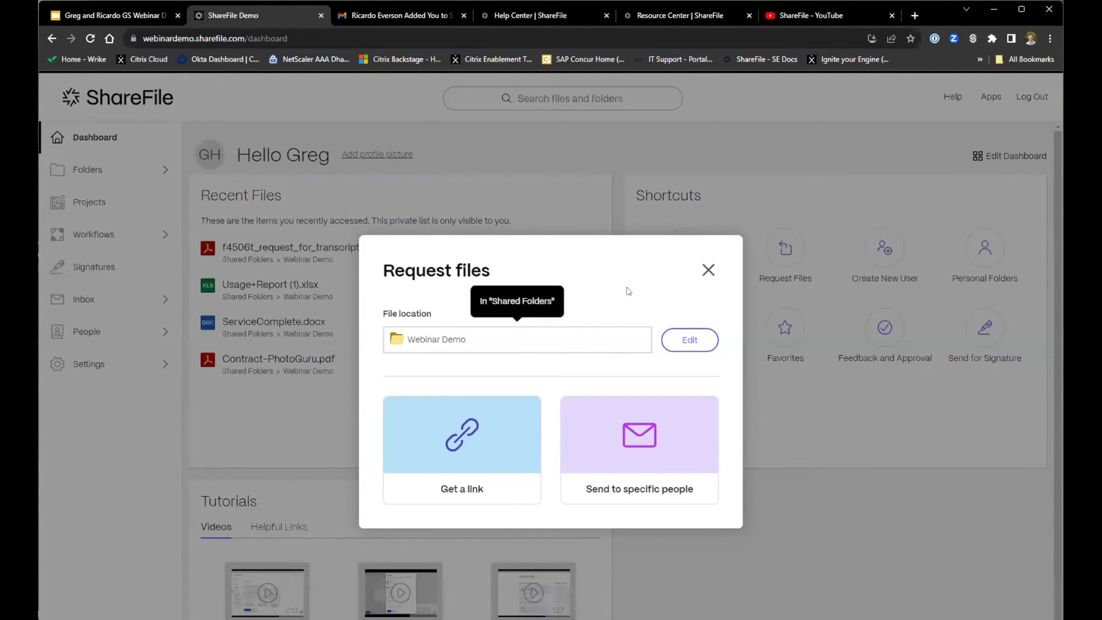
pyautogui.click(708, 270)
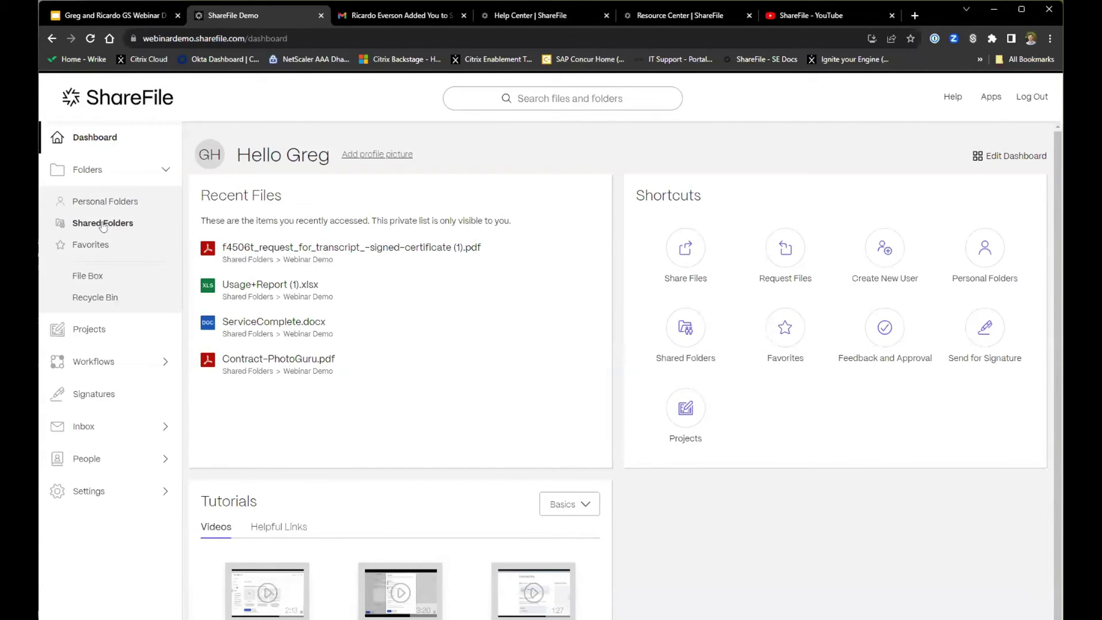
# Step: Create a shared folder named Test Folder with no added people, no folder template and the ShareFile US East StorageZone
pyautogui.click(103, 223)
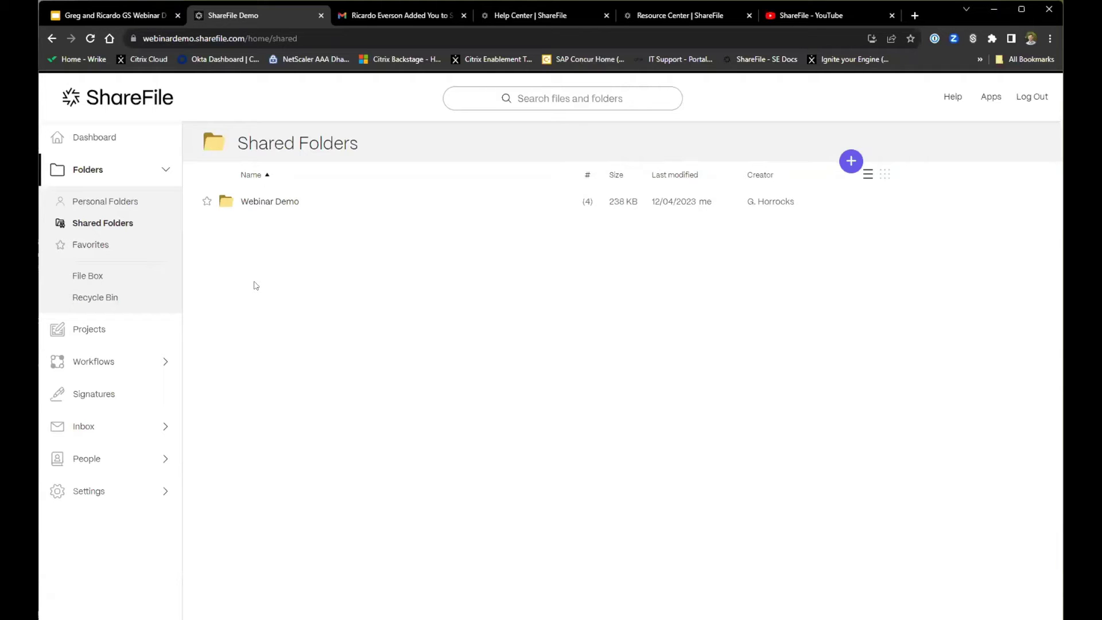
pyautogui.click(850, 162)
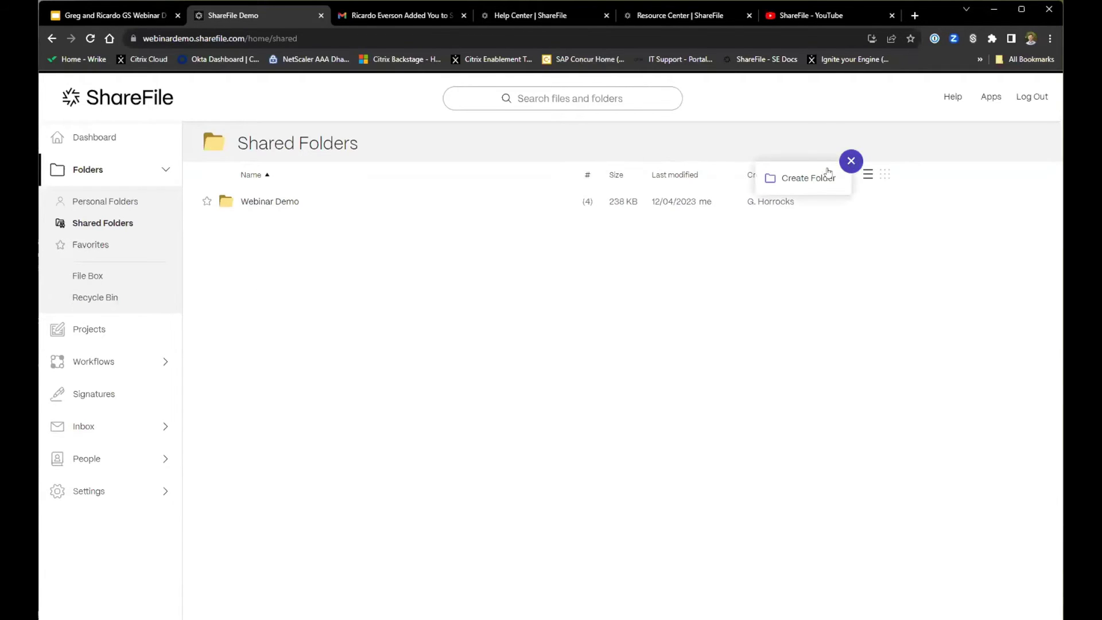
pyautogui.click(808, 178)
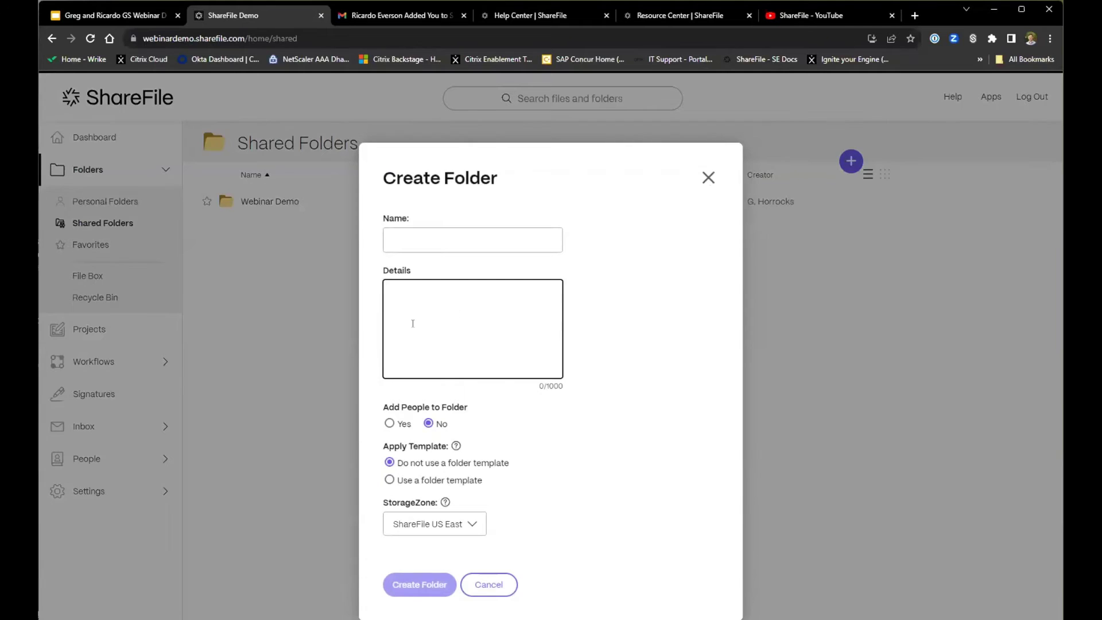
pyautogui.click(387, 421)
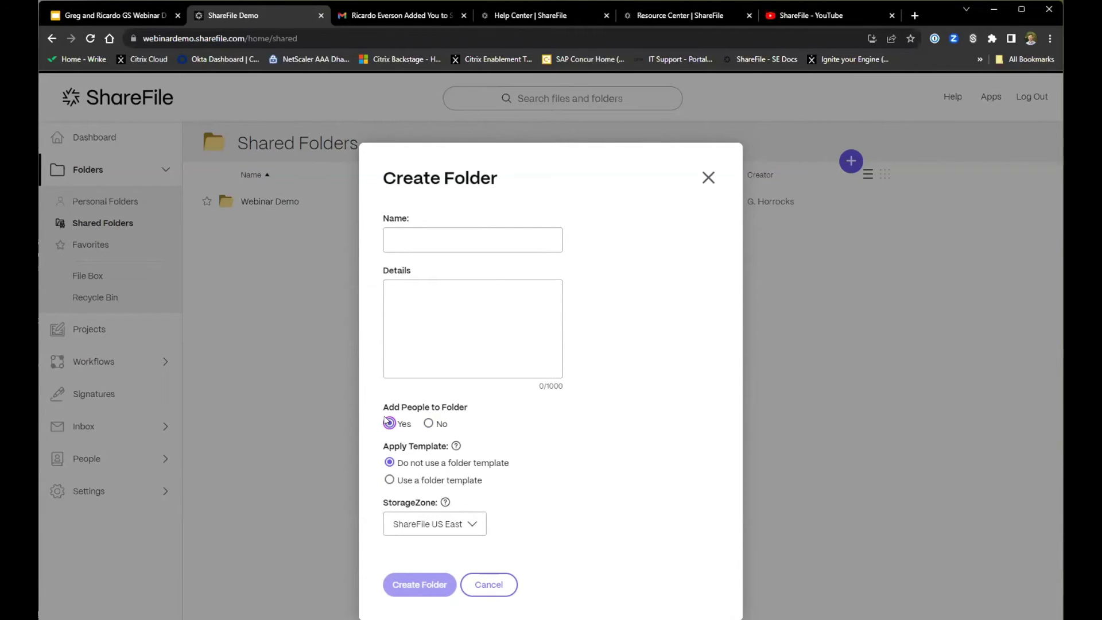
pyautogui.click(428, 424)
pyautogui.moveTo(456, 447)
pyautogui.moveTo(446, 503)
pyautogui.click(411, 236)
pyautogui.write('T')
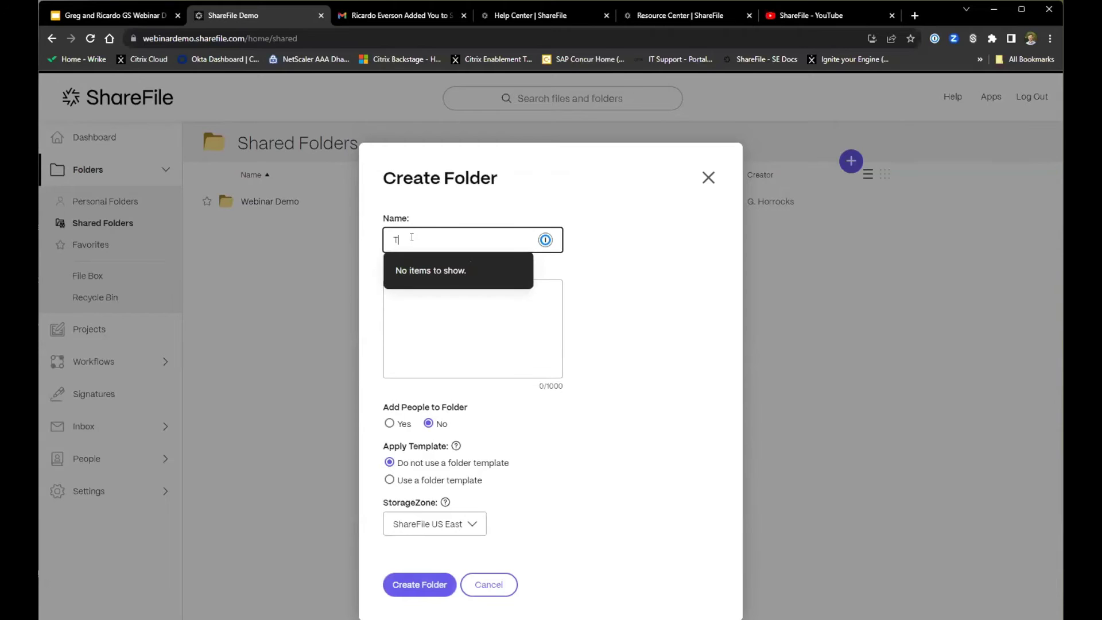
pyautogui.write('est Folder')
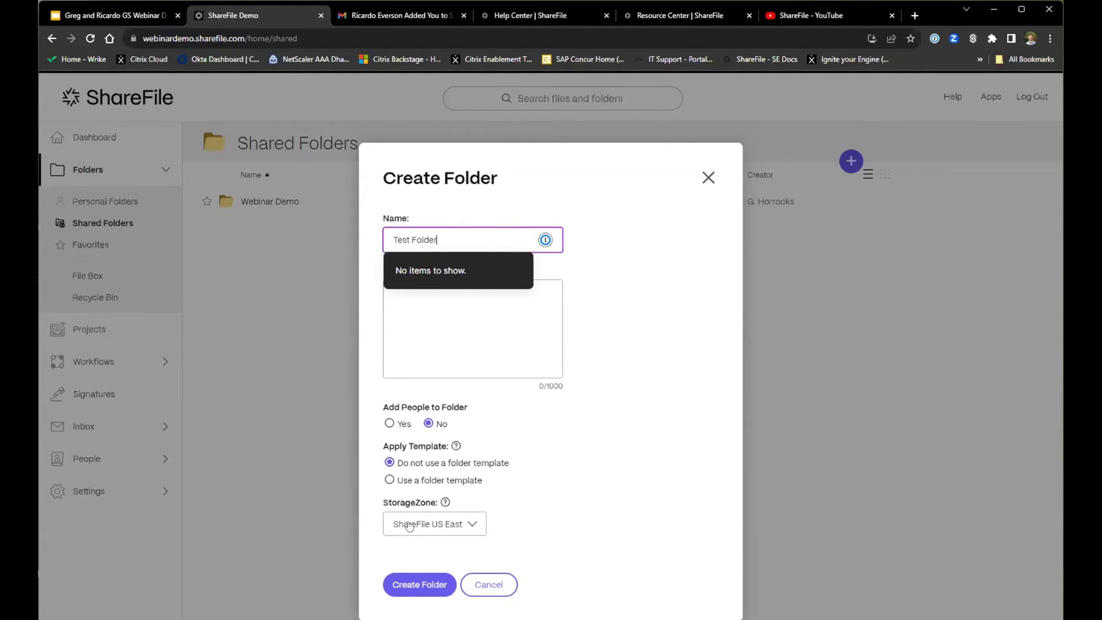
pyautogui.click(417, 584)
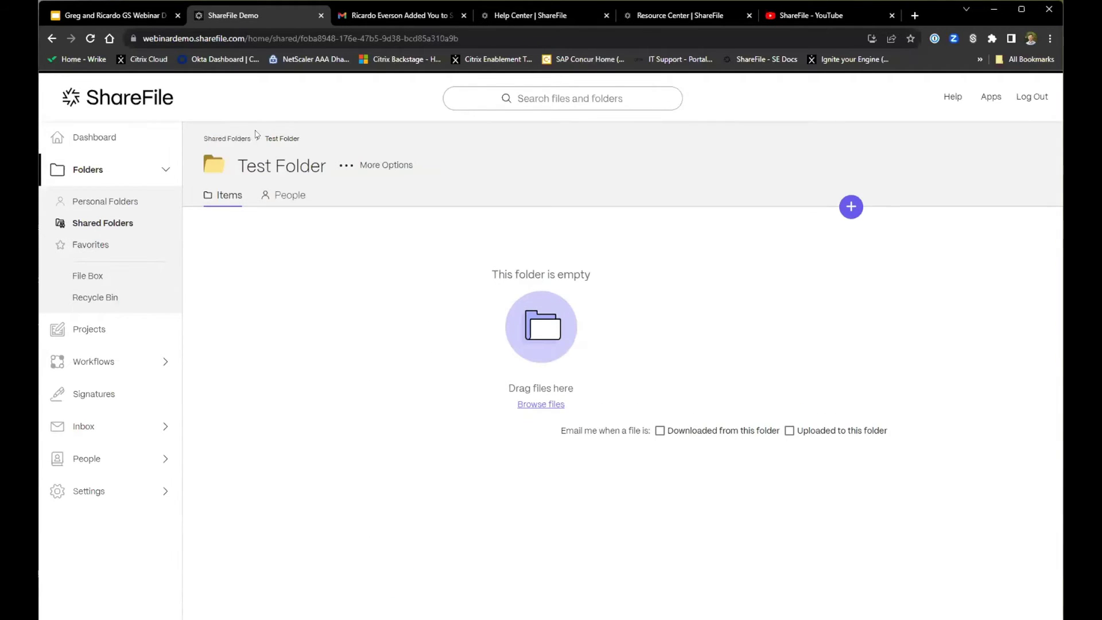
# Step: Look over Test Folder's additional options and its Items and People views
pyautogui.click(339, 168)
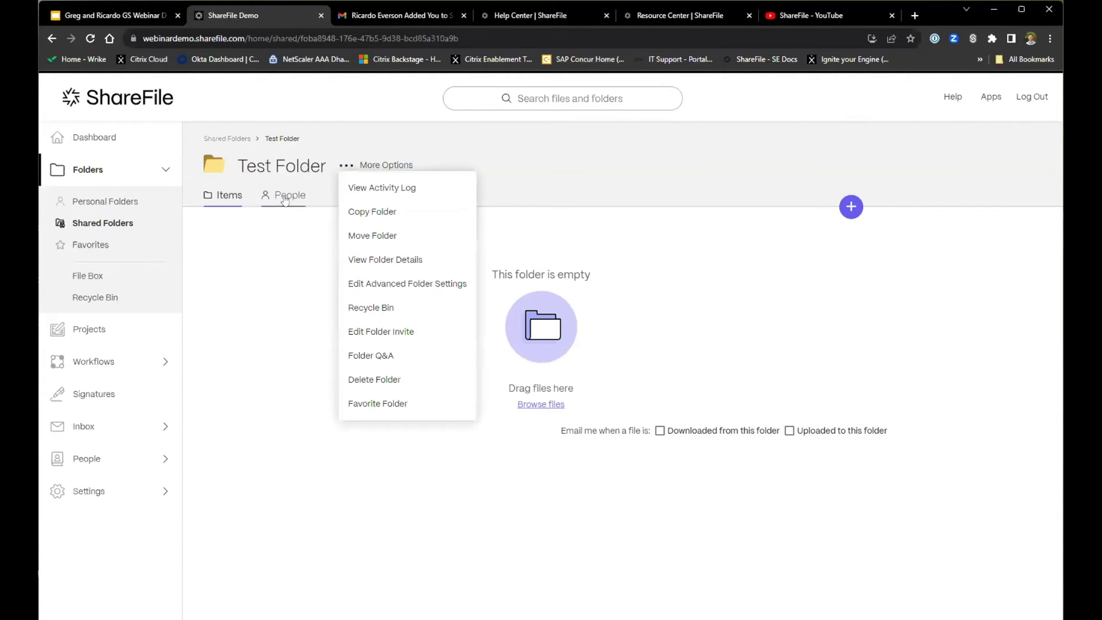
pyautogui.click(281, 202)
pyautogui.click(232, 199)
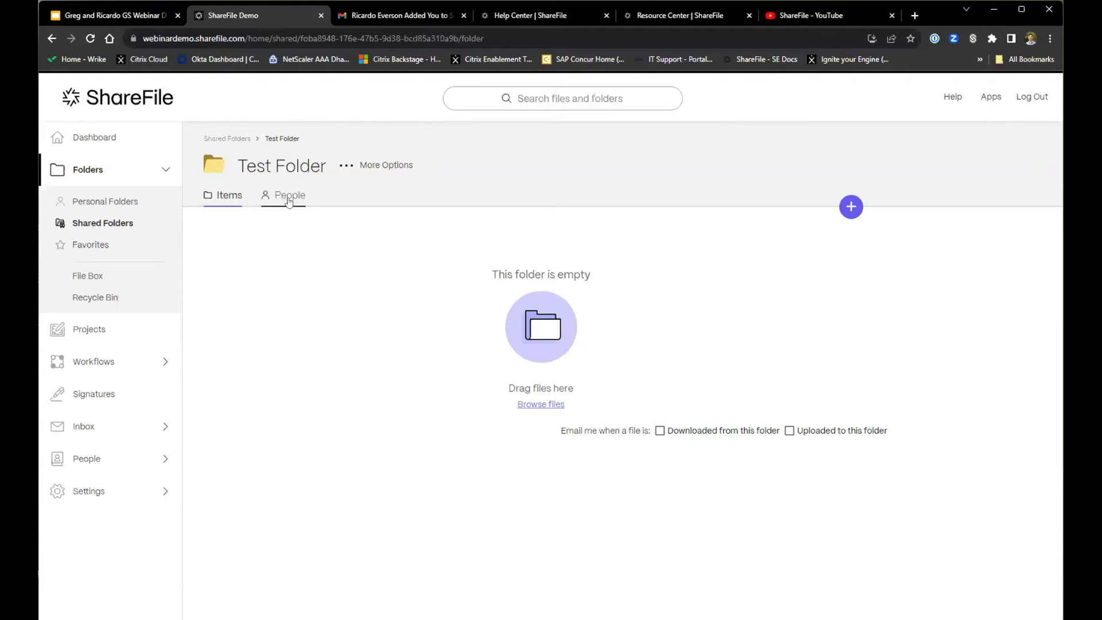
# Step: Start adding people to Test Folder and select the existing employee by searching for the first name
pyautogui.click(289, 201)
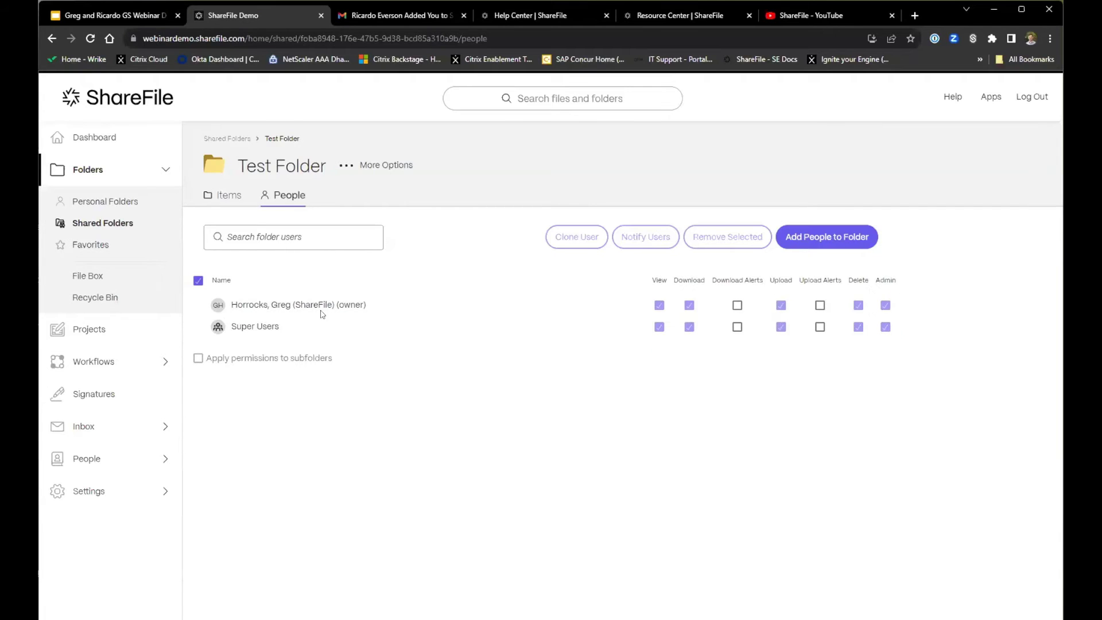
pyautogui.click(824, 238)
pyautogui.click(393, 256)
pyautogui.write('ricardo')
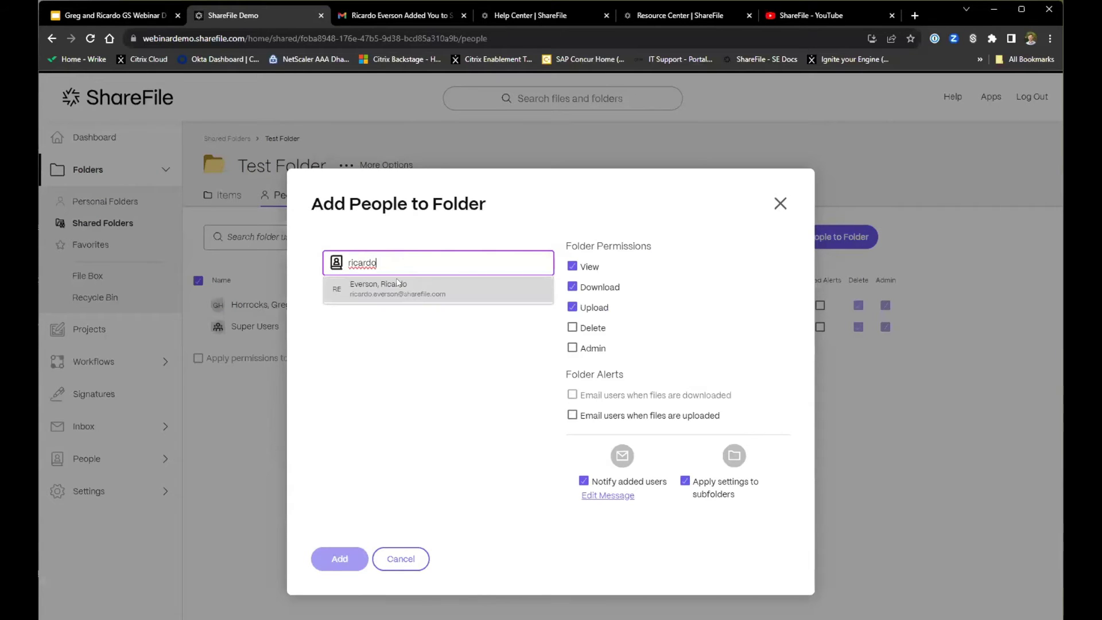
pyautogui.click(396, 288)
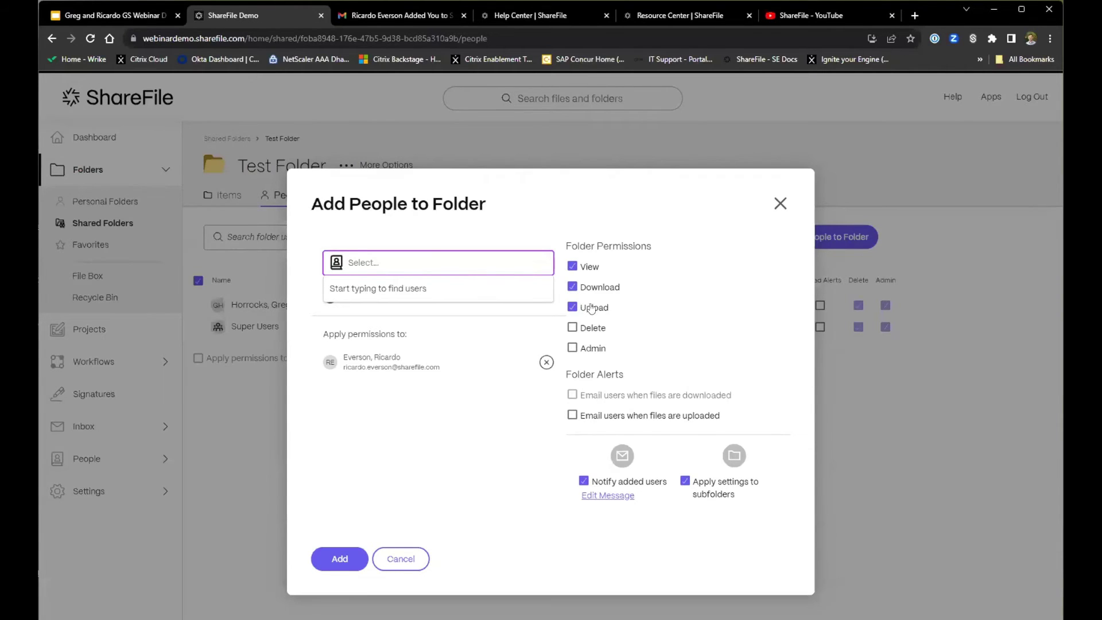
# Step: Give the selected employee Delete and Admin permissions alongside View, Download and Upload, and add them to Test Folder
pyautogui.click(572, 327)
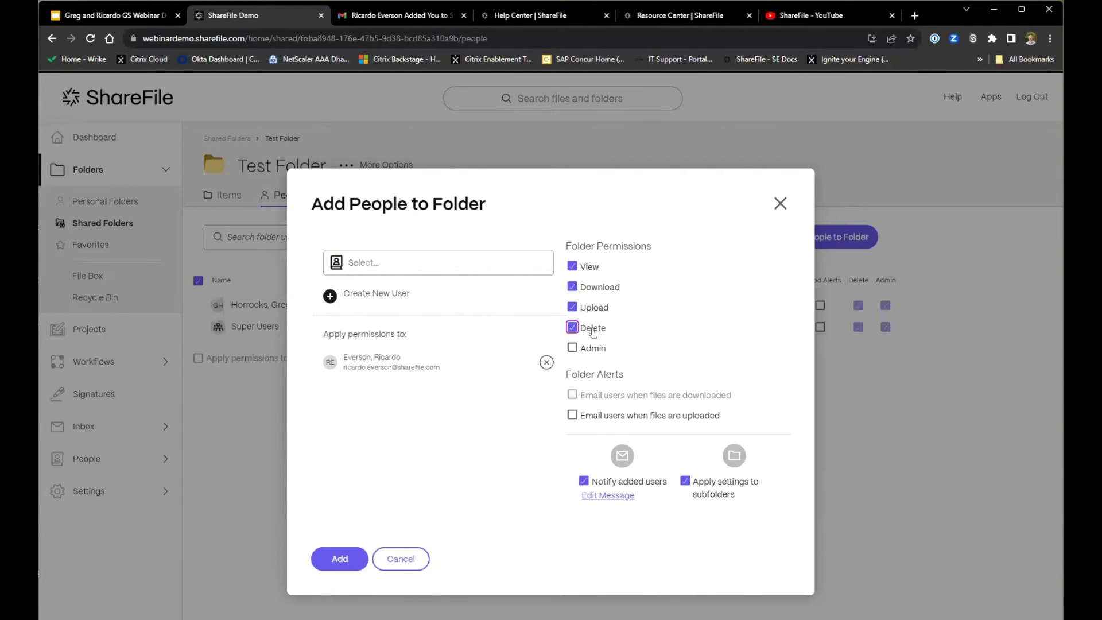
pyautogui.click(573, 347)
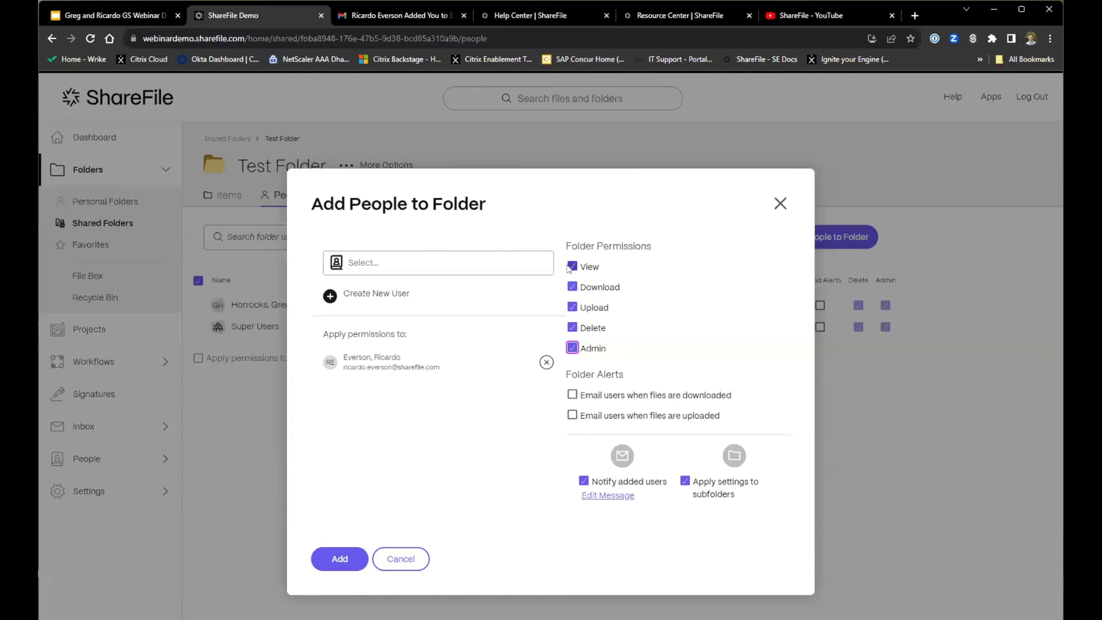
pyautogui.click(685, 481)
pyautogui.click(340, 559)
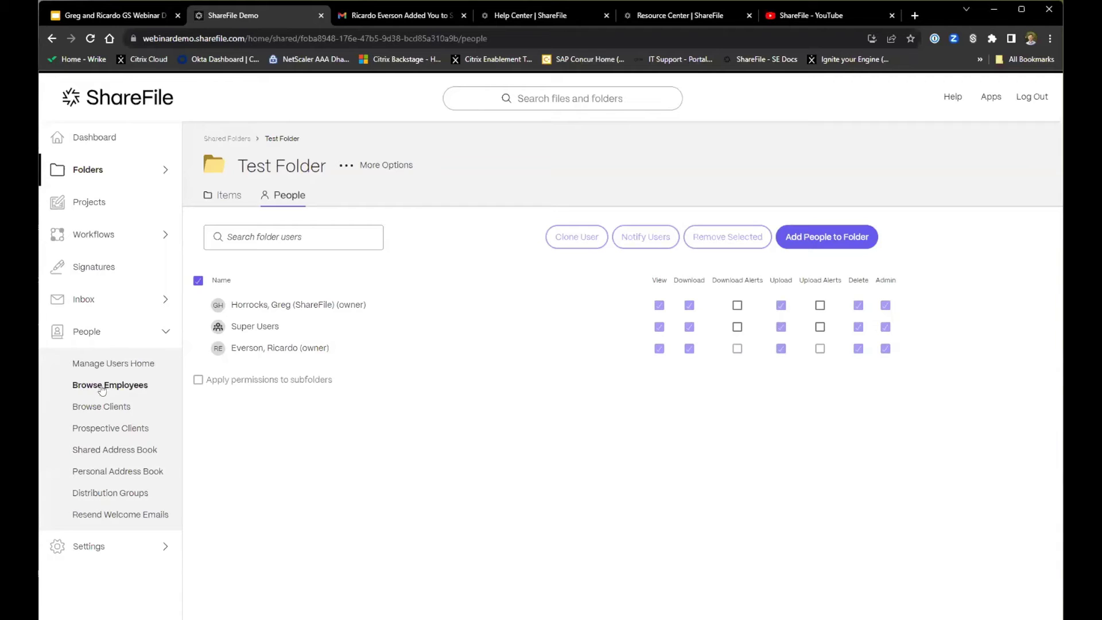
# Step: Browse the employee list, search for the same employee by first name and open that employee's profile
pyautogui.click(104, 390)
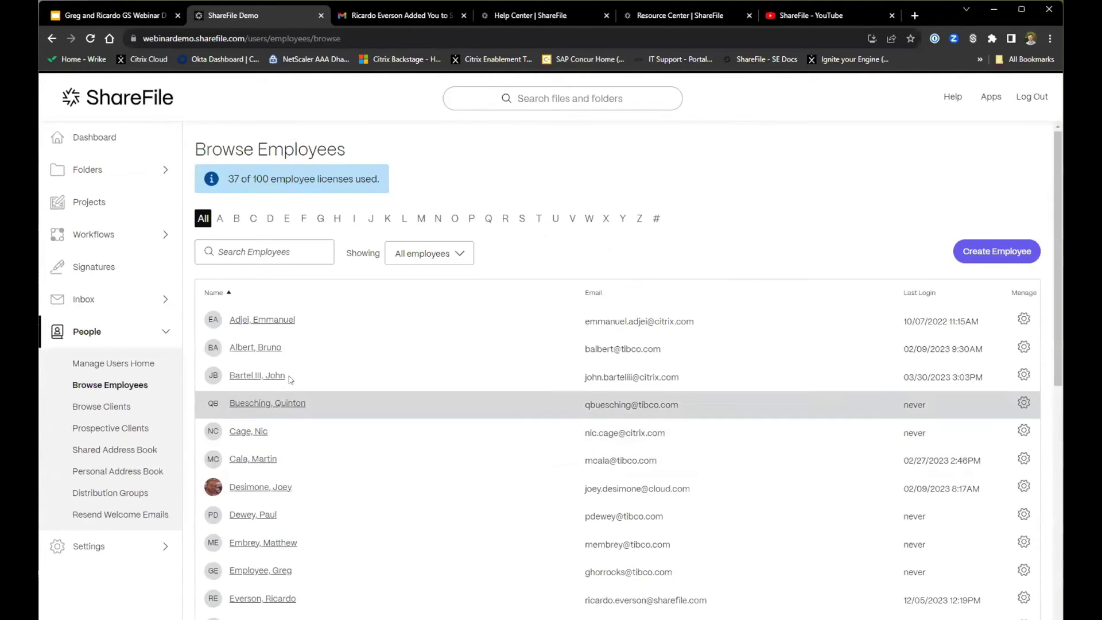
pyautogui.scroll(-5, 406, 435)
pyautogui.scroll(5, 373, 485)
pyautogui.click(295, 256)
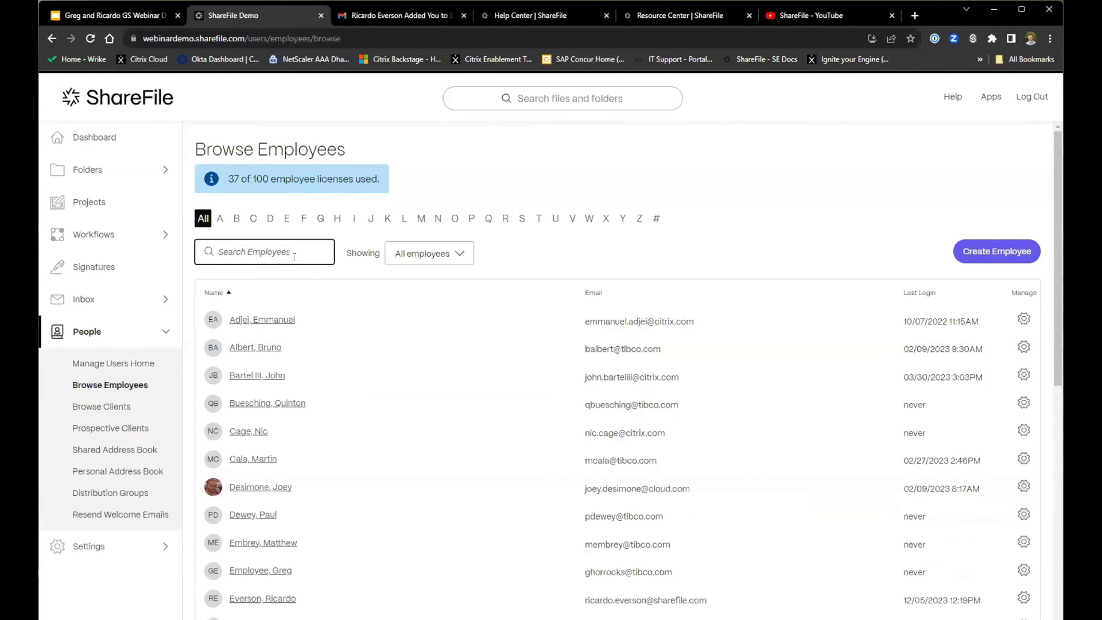
pyautogui.write('ricard')
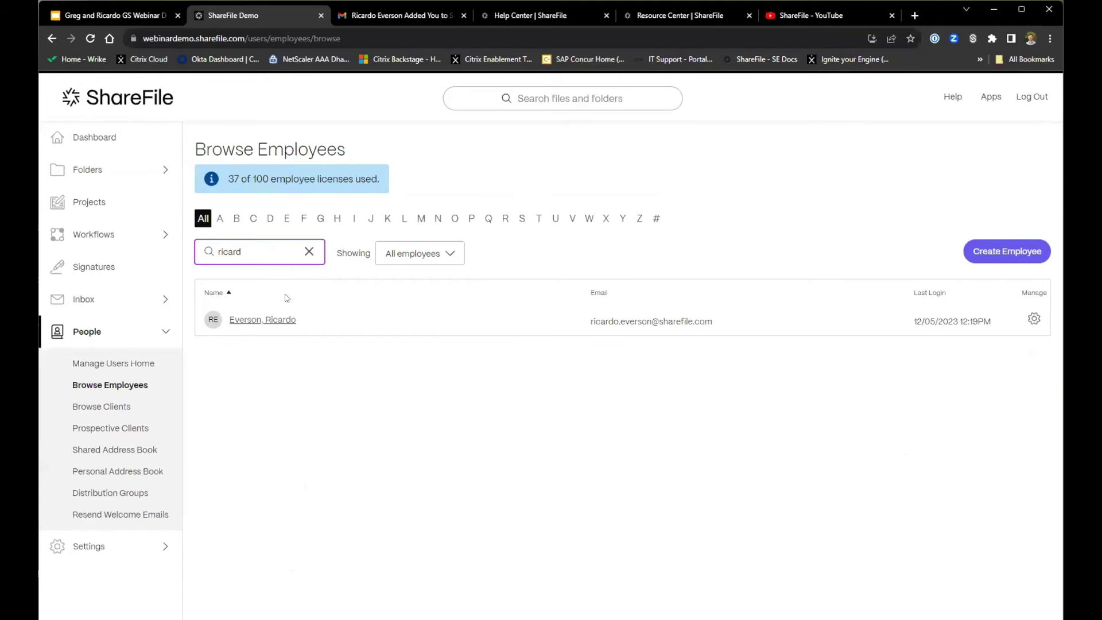
pyautogui.click(277, 321)
# Step: Look over the employee's profile details and expand the User Access section of the Employee User Settings
pyautogui.scroll(-5, 664, 497)
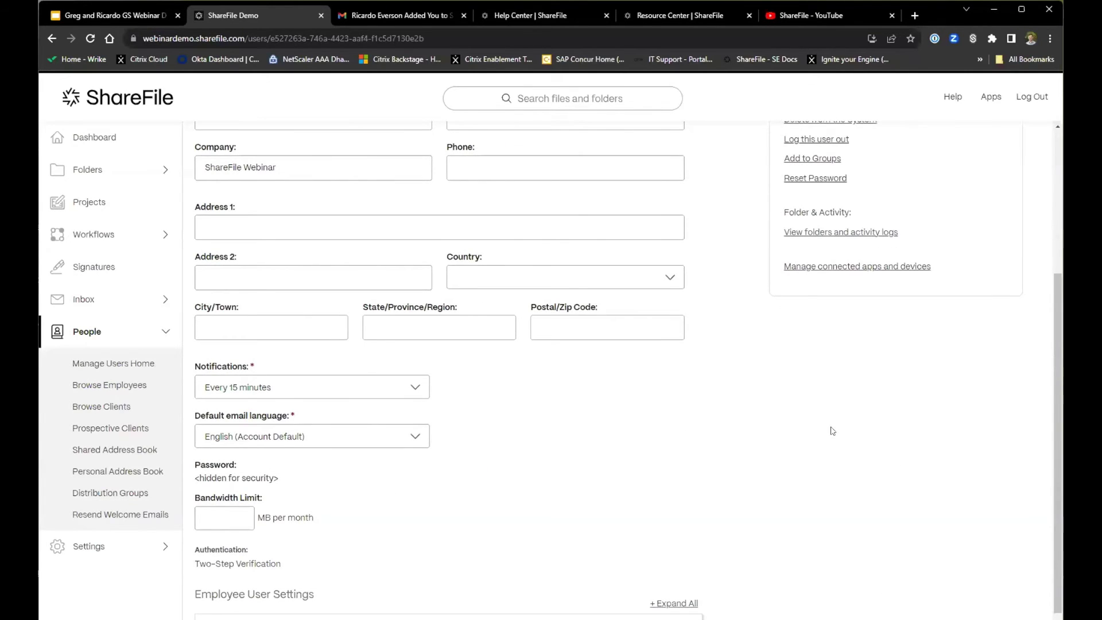
pyautogui.scroll(-2, 832, 430)
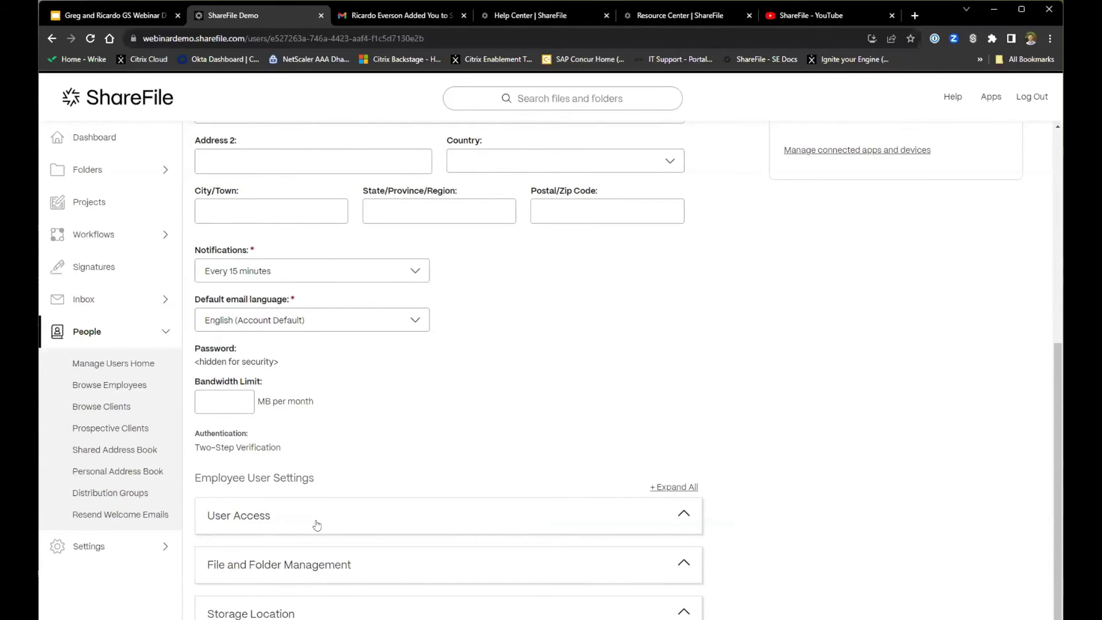
pyautogui.click(315, 519)
pyautogui.scroll(-3, 858, 512)
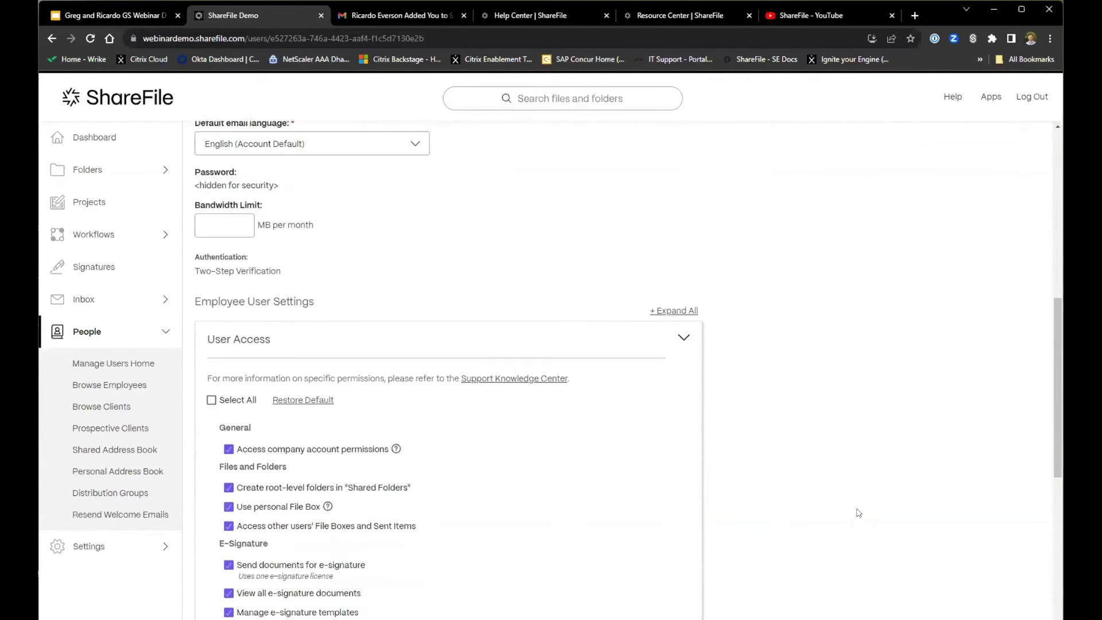
# Step: Examine the employee's User Access permissions from General and Files and Folders through Billing, Connectors, StorageZones and Advanced Preferences
pyautogui.scroll(-5, 857, 512)
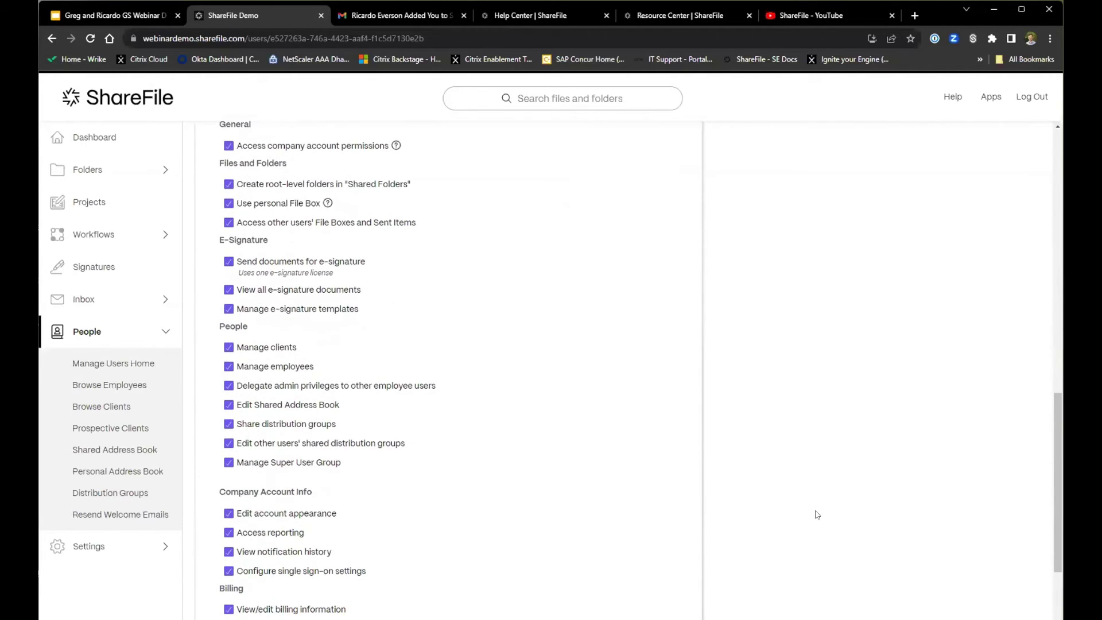
pyautogui.scroll(-2, 817, 514)
pyautogui.scroll(3, 815, 512)
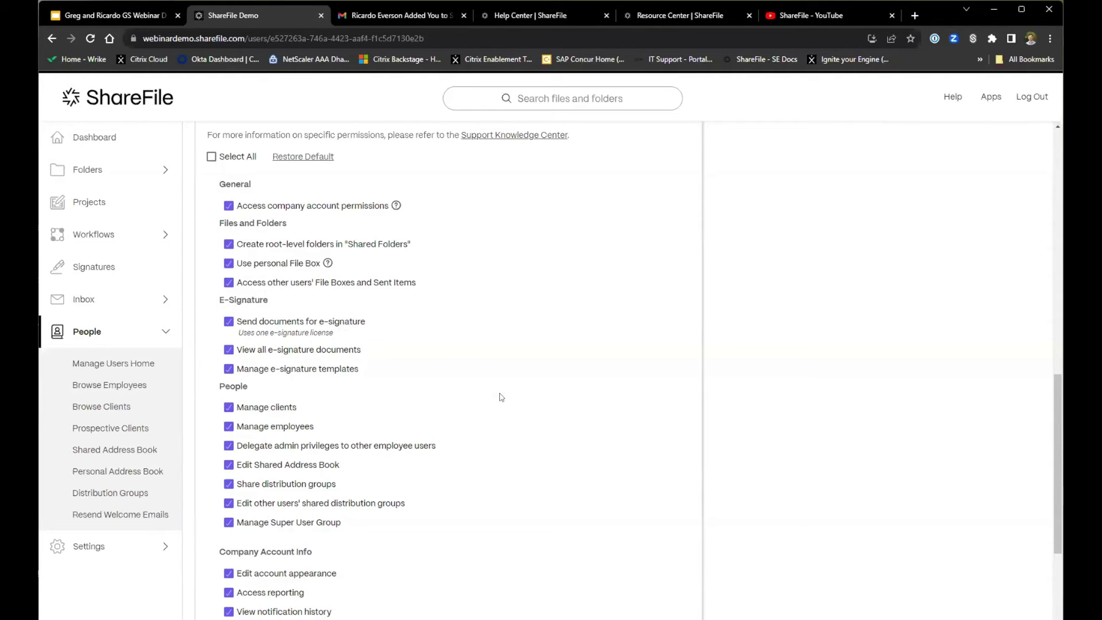
pyautogui.scroll(-3, 513, 384)
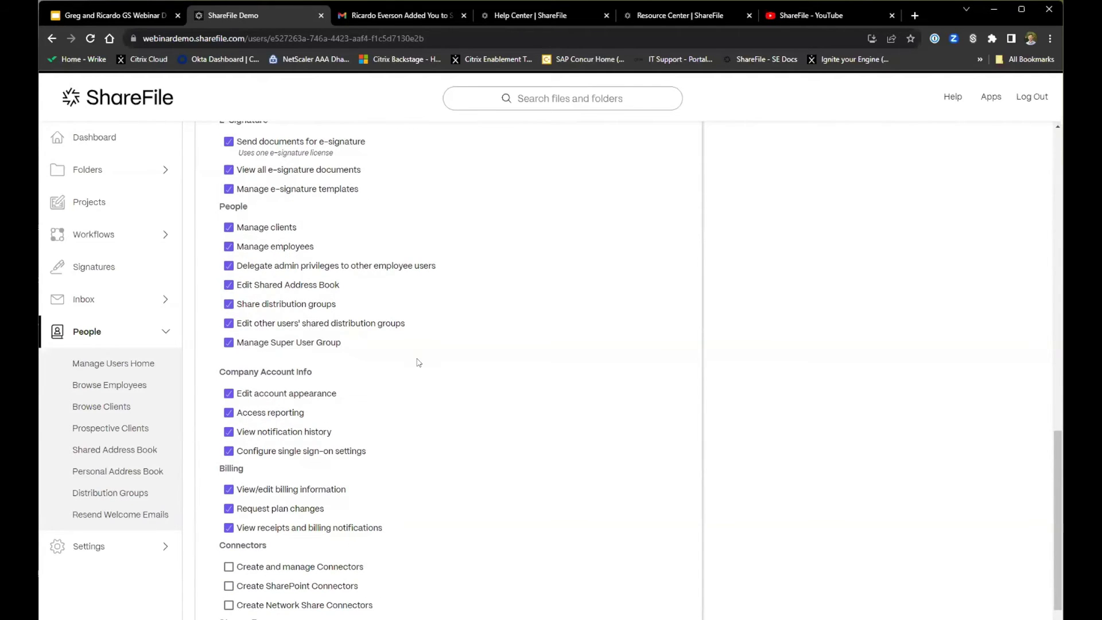
pyautogui.scroll(-1, 419, 363)
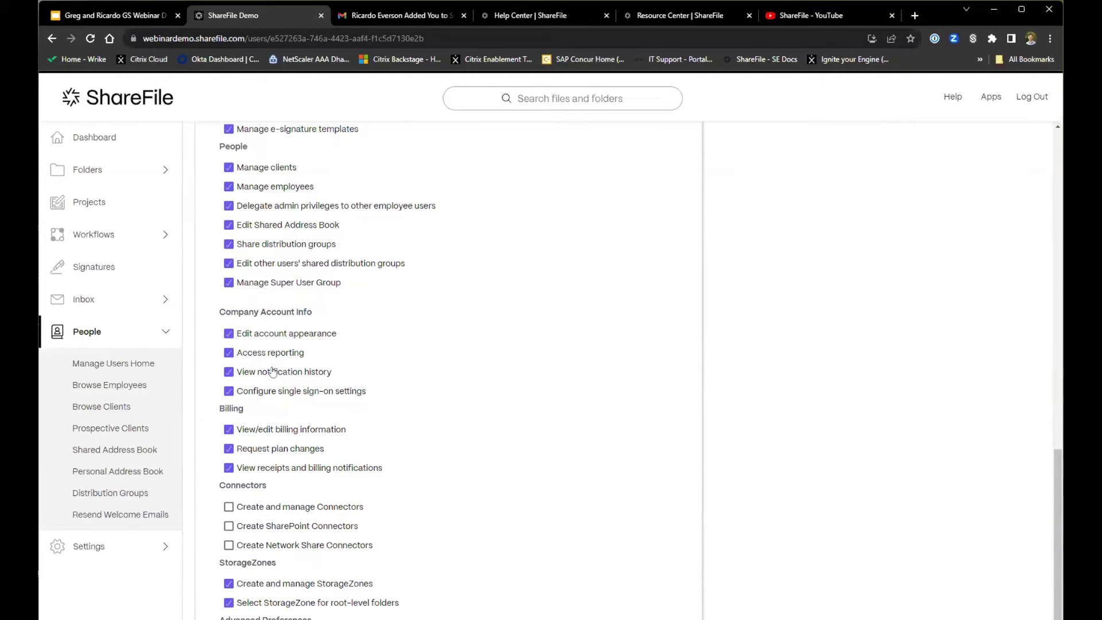
pyautogui.scroll(-2, 431, 386)
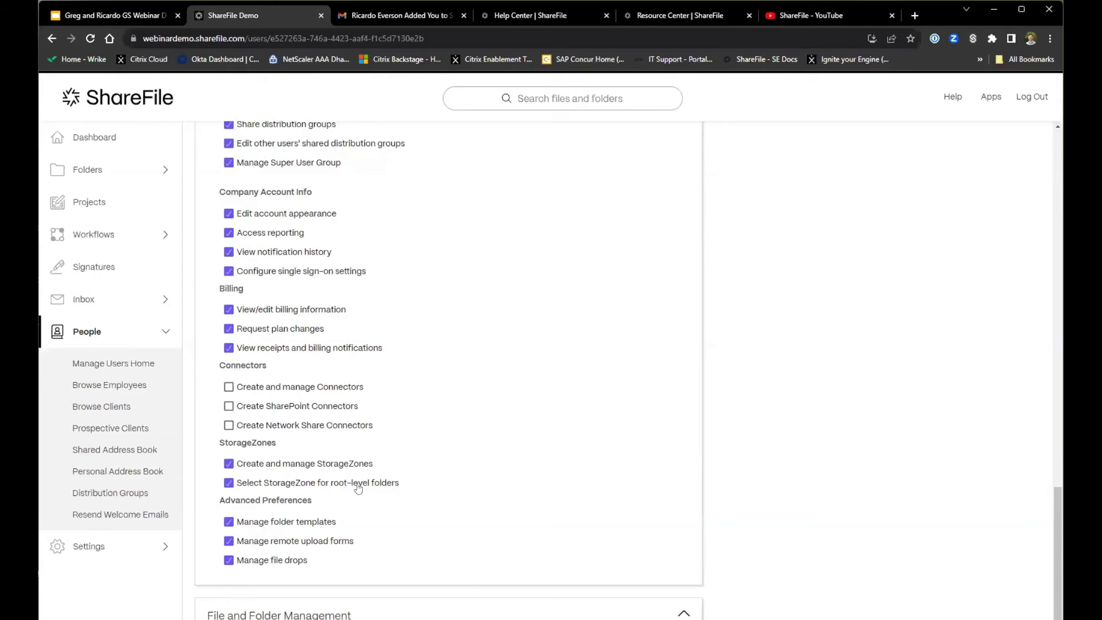
pyautogui.scroll(3, 376, 470)
pyautogui.scroll(15, 379, 471)
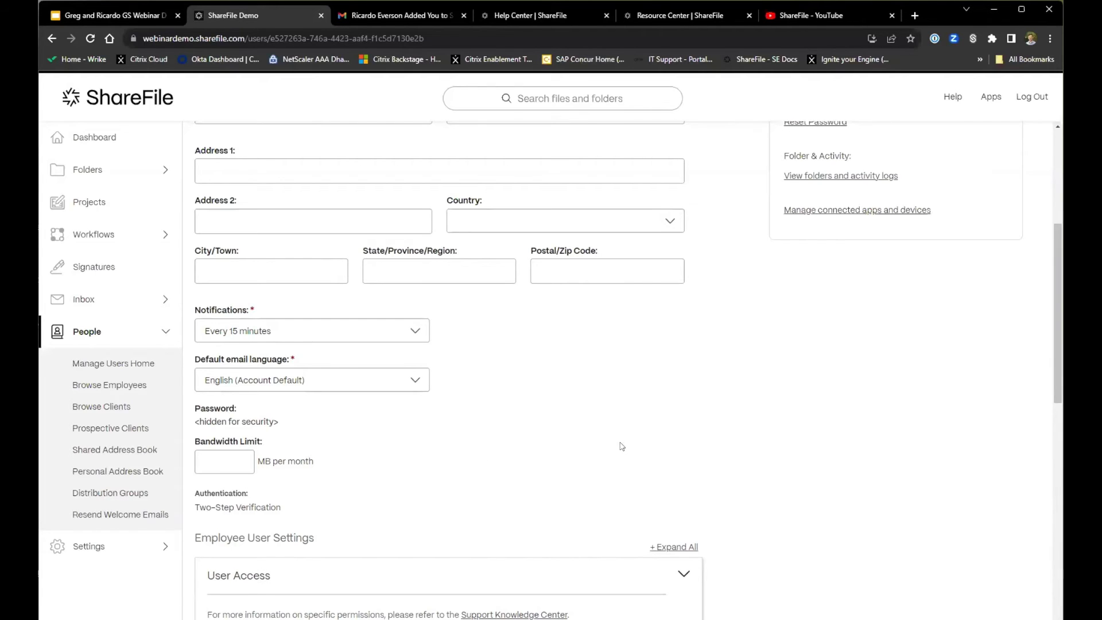
pyautogui.scroll(4, 622, 446)
# Step: Return to the dashboard, then open Personal Settings and show the Email Frequency choices under Email Notifications
pyautogui.click(103, 141)
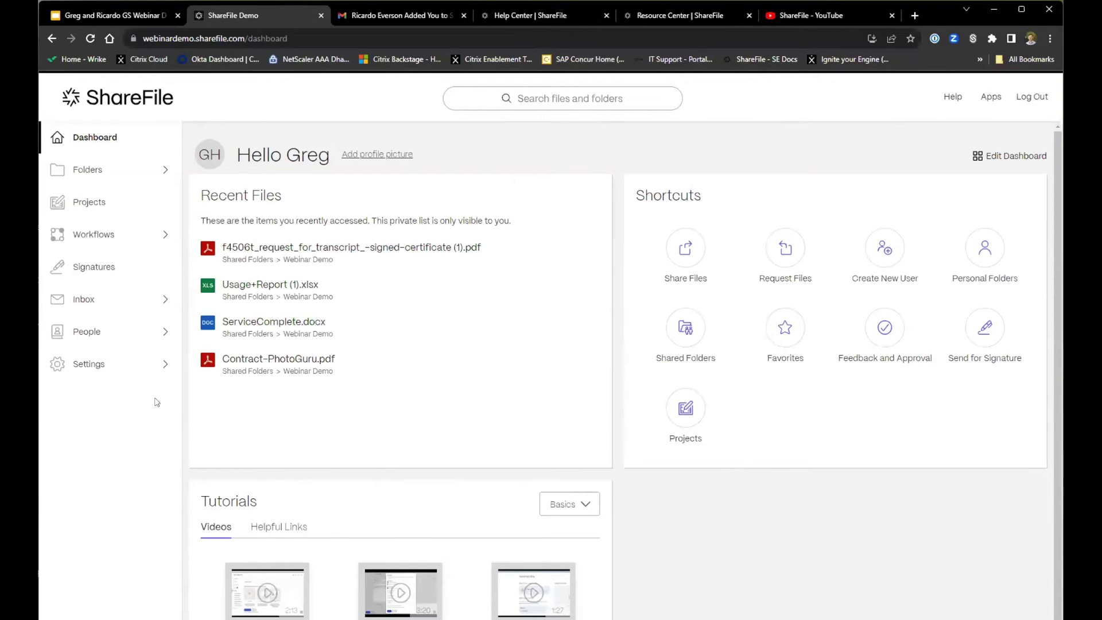
pyautogui.click(90, 366)
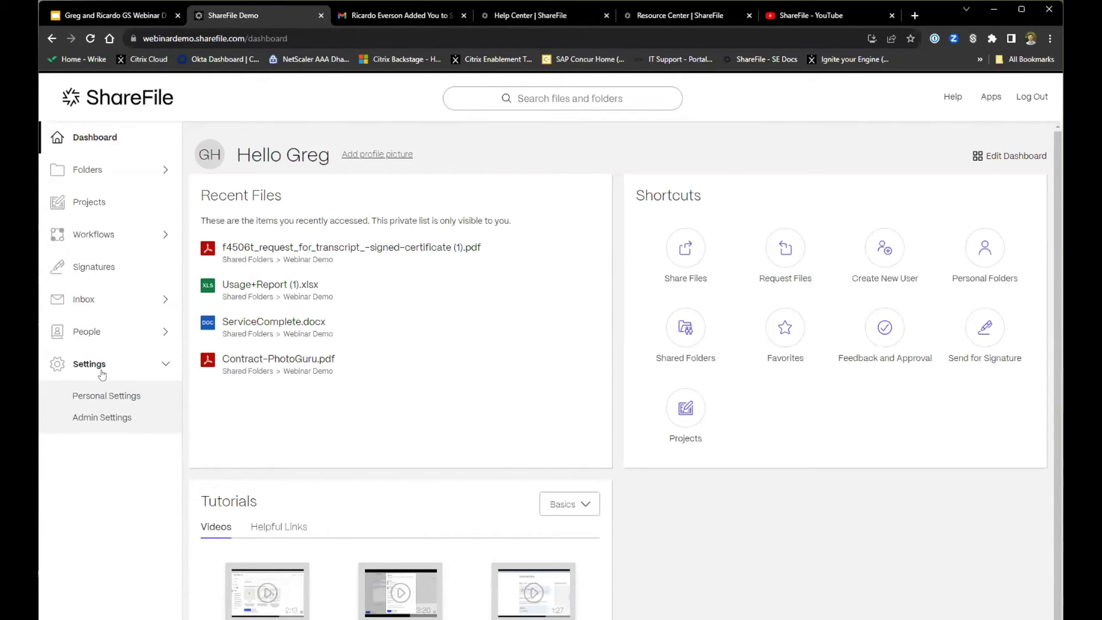
pyautogui.click(95, 400)
pyautogui.scroll(-8, 574, 468)
pyautogui.scroll(-6, 629, 447)
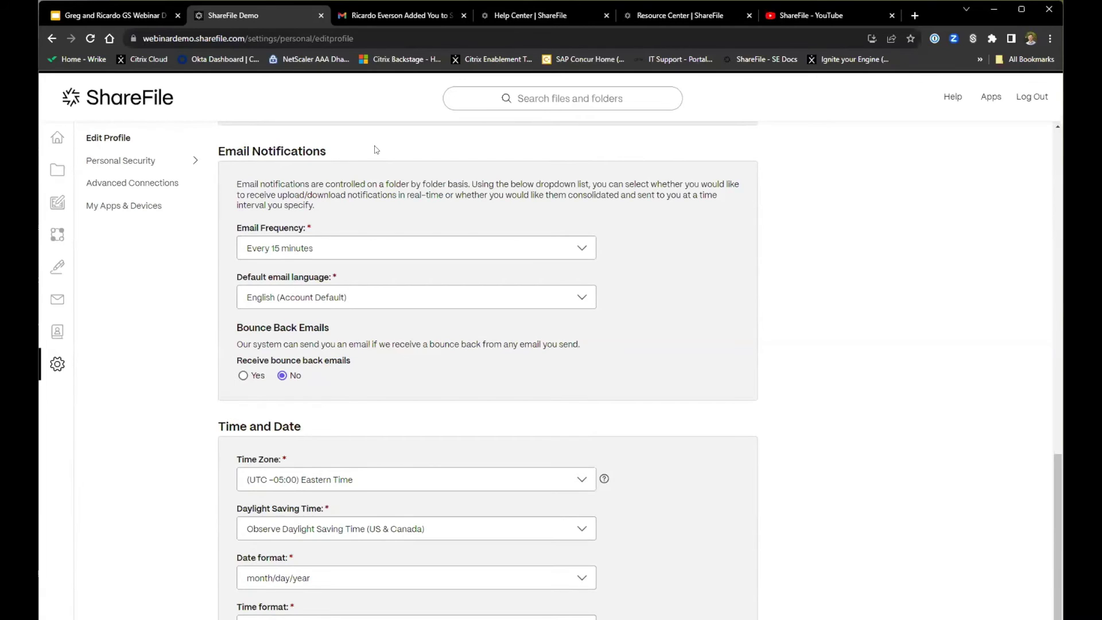
pyautogui.click(322, 249)
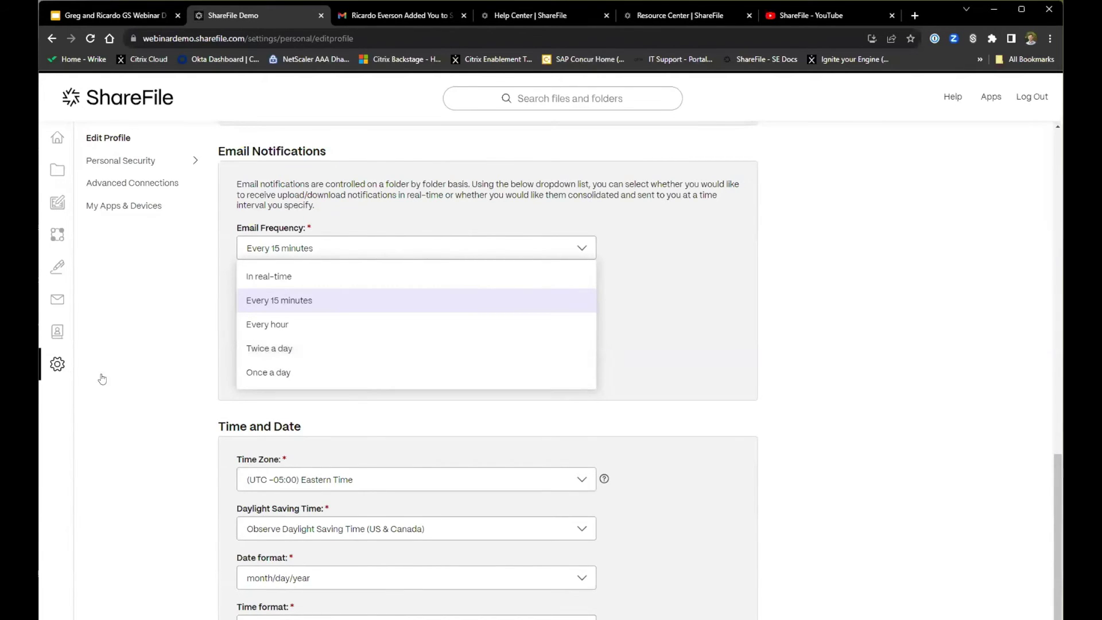
# Step: Open the Email Settings in the admin Advanced Preferences and show the choices for sending email notifications
pyautogui.moveTo(58, 356)
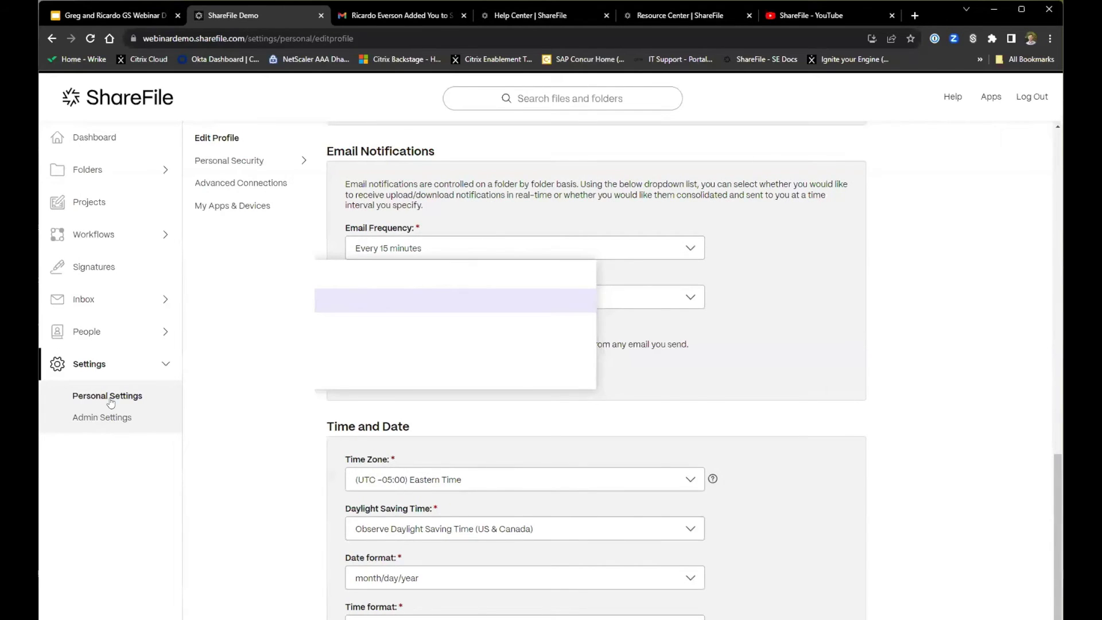
pyautogui.click(107, 414)
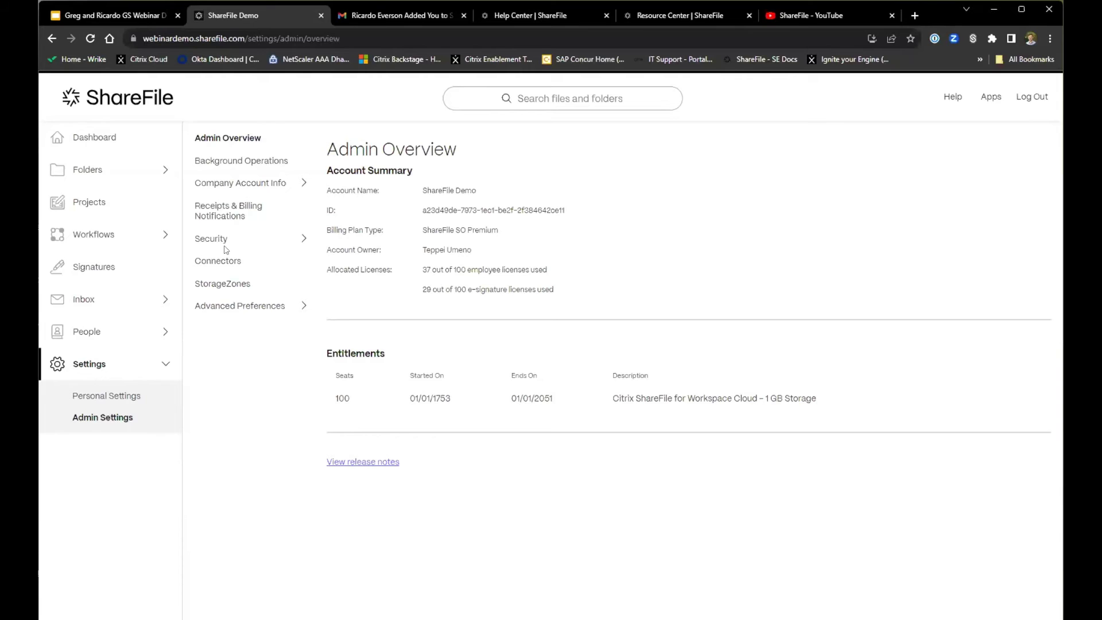
pyautogui.click(242, 210)
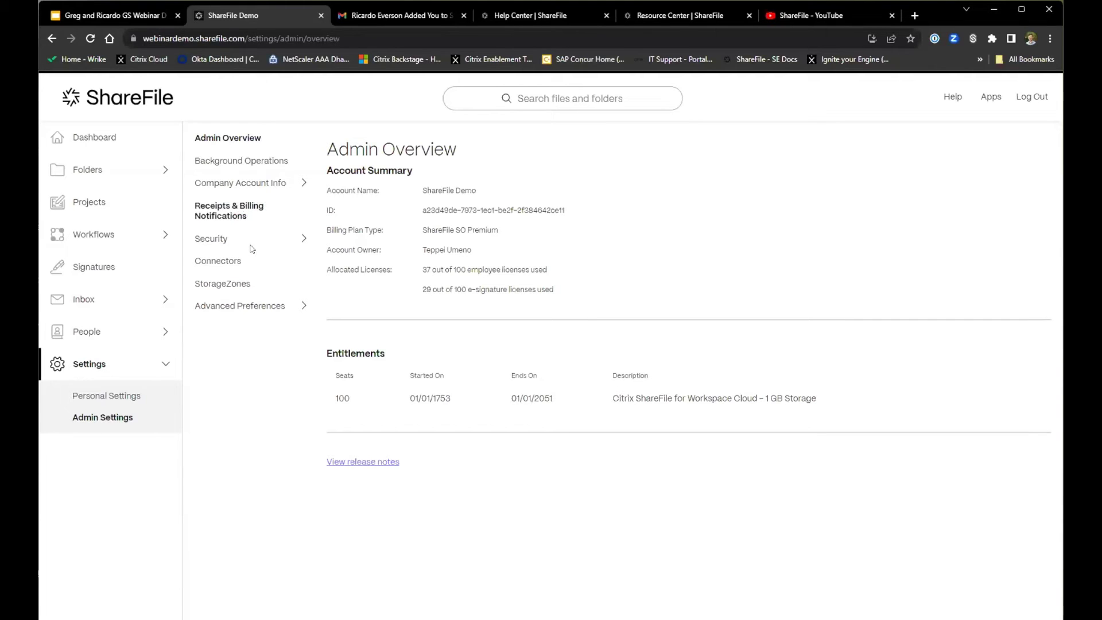
pyautogui.click(236, 305)
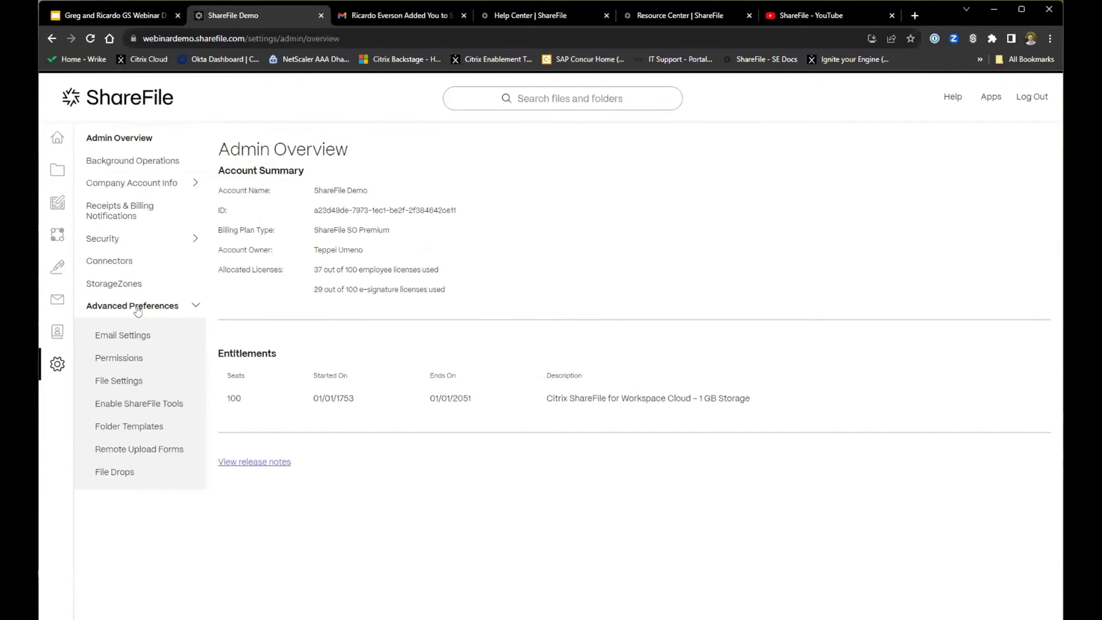
pyautogui.scroll(-1, 482, 531)
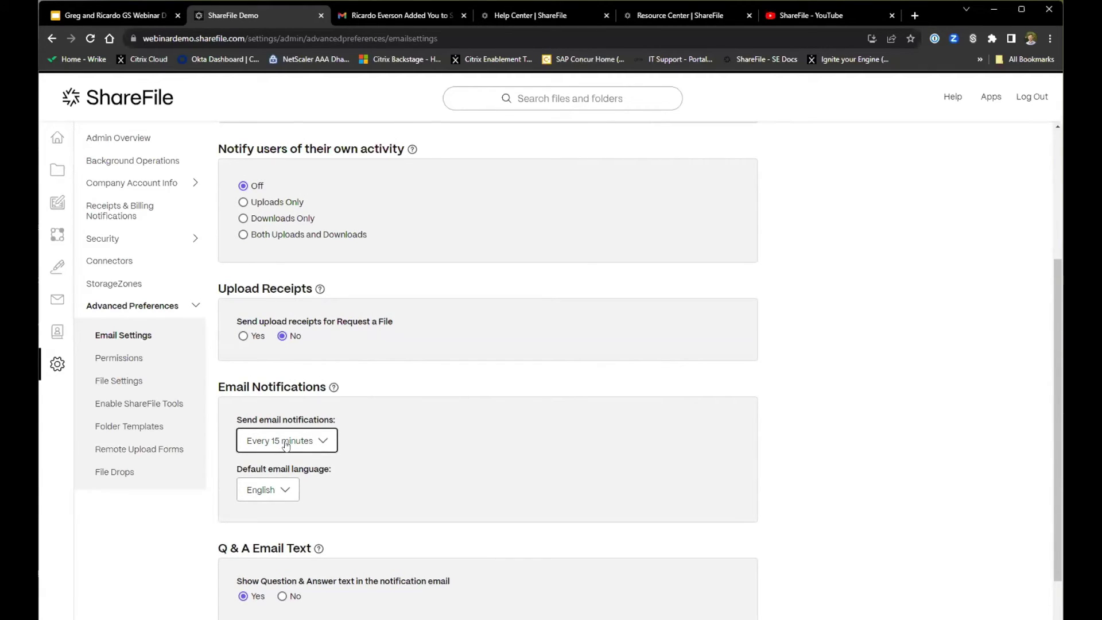
pyautogui.click(285, 445)
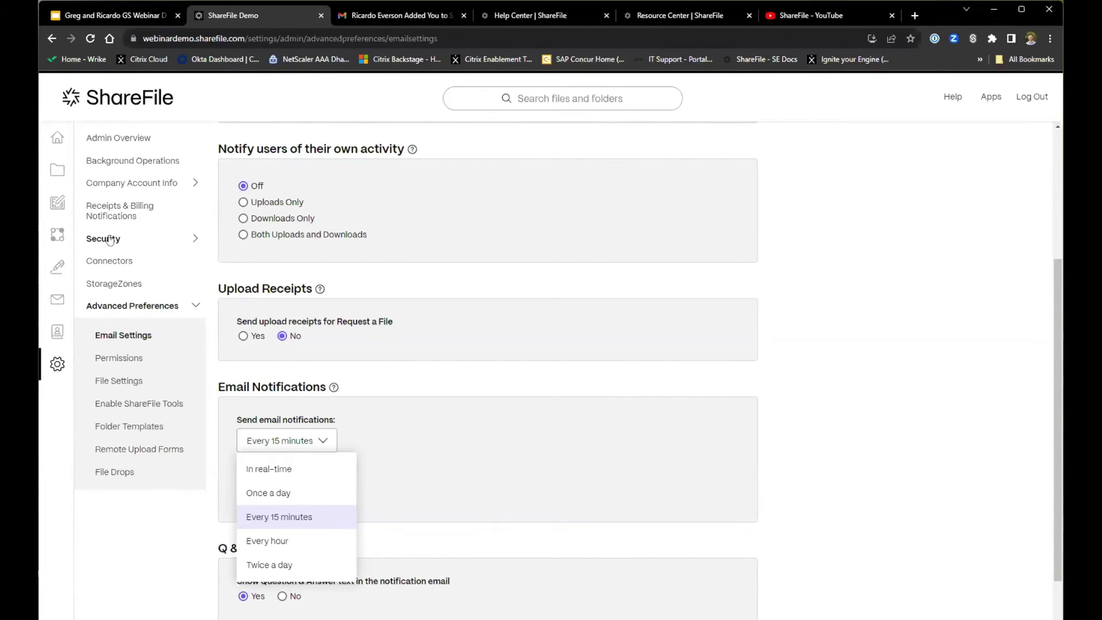
# Step: Open Edit Company Branding under Company Account Info and look over the basic account appearance options and subdomains
pyautogui.click(119, 183)
pyautogui.click(60, 364)
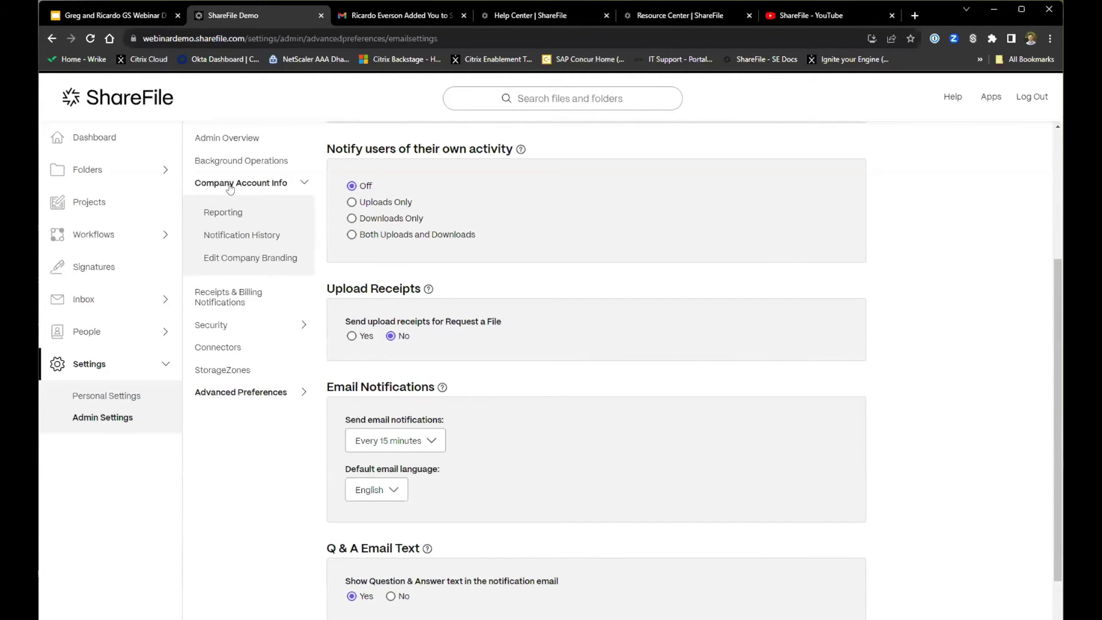
pyautogui.click(245, 260)
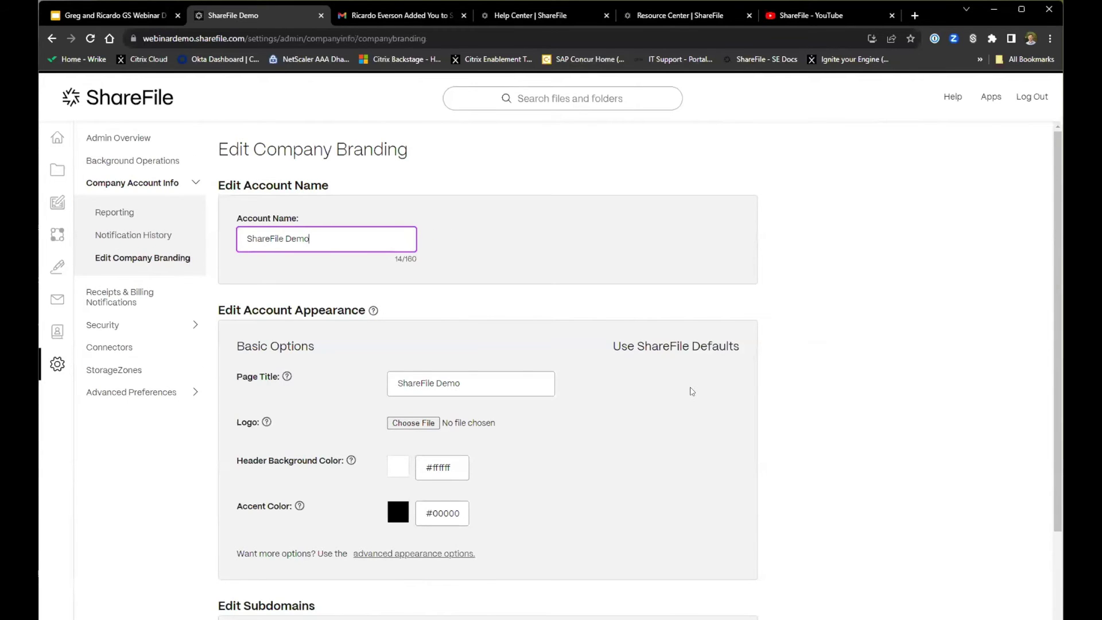
pyautogui.scroll(-2, 706, 402)
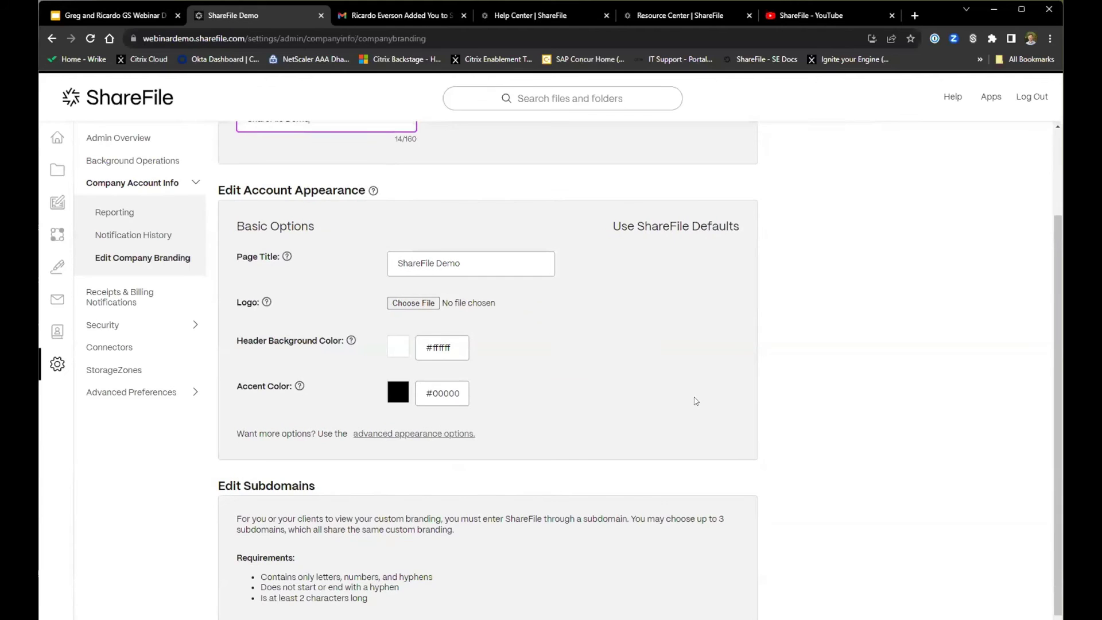
pyautogui.scroll(-1, 683, 396)
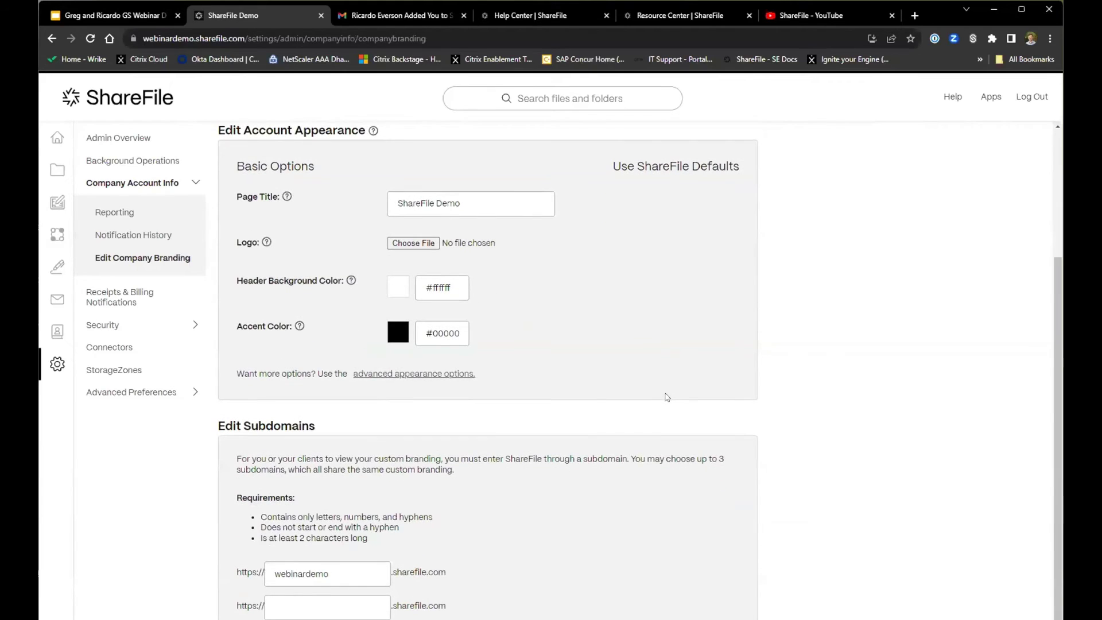
# Step: Switch the account appearance to the advanced options and expand Browser Options and Page Options
pyautogui.click(456, 378)
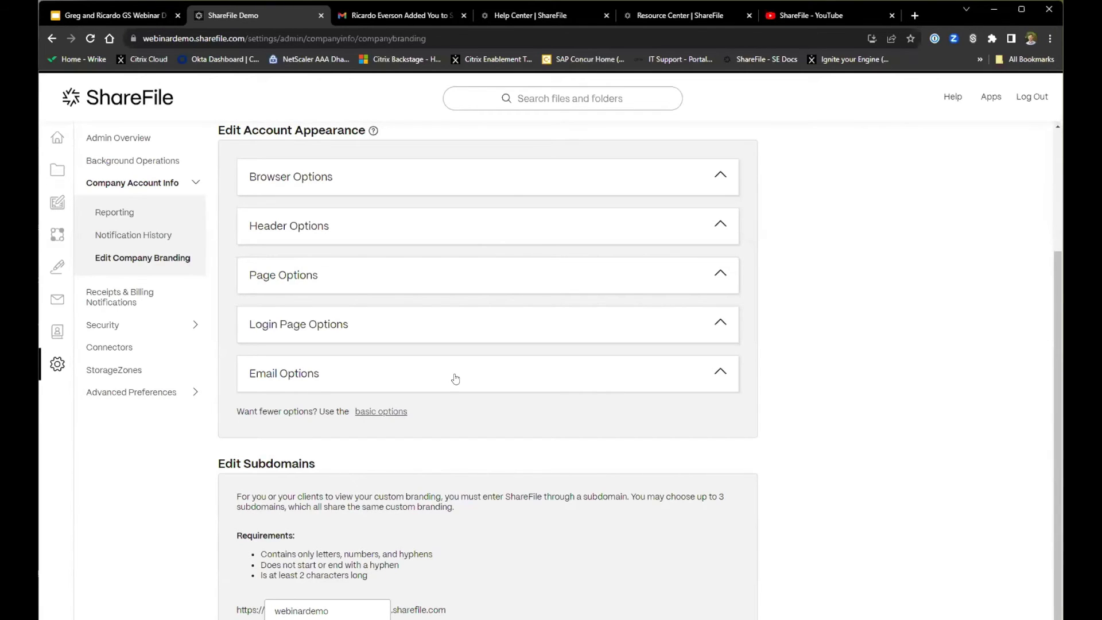
pyautogui.click(314, 177)
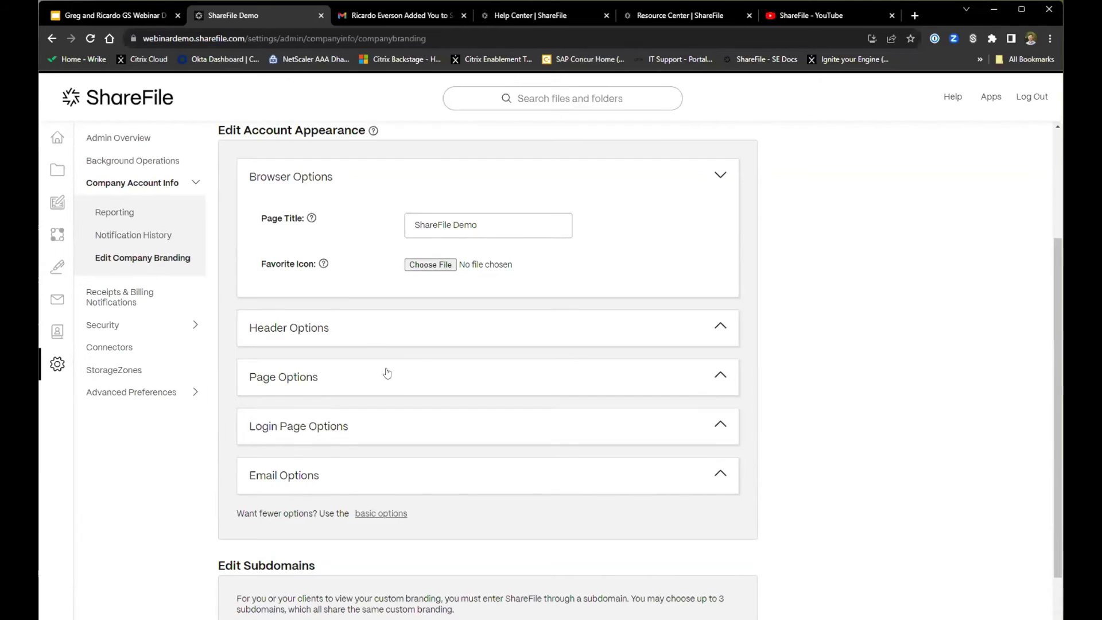
pyautogui.click(353, 384)
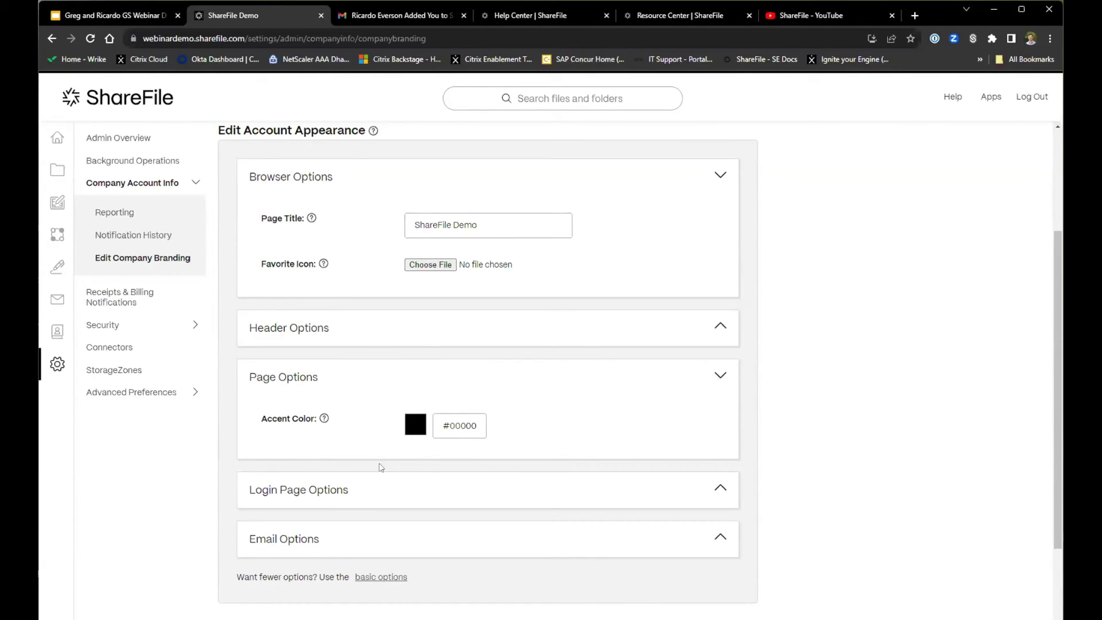
# Step: Expand Login Page Options and Email Options and review the whole branding page, including Edit Subdomains
pyautogui.scroll(-2, 846, 507)
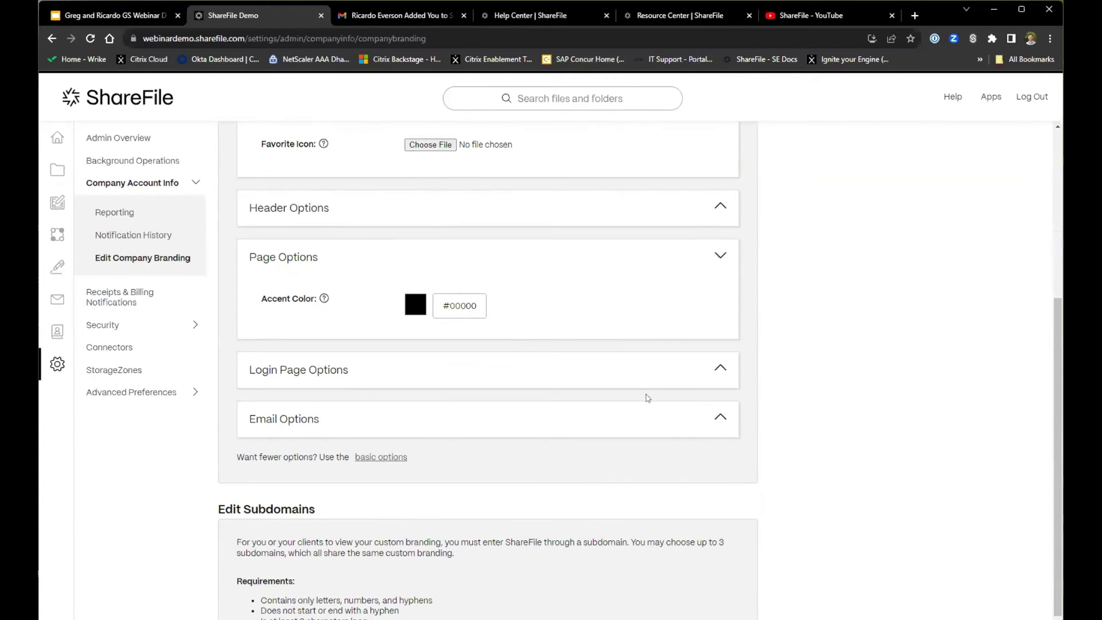
pyautogui.click(583, 373)
pyautogui.scroll(-3, 712, 456)
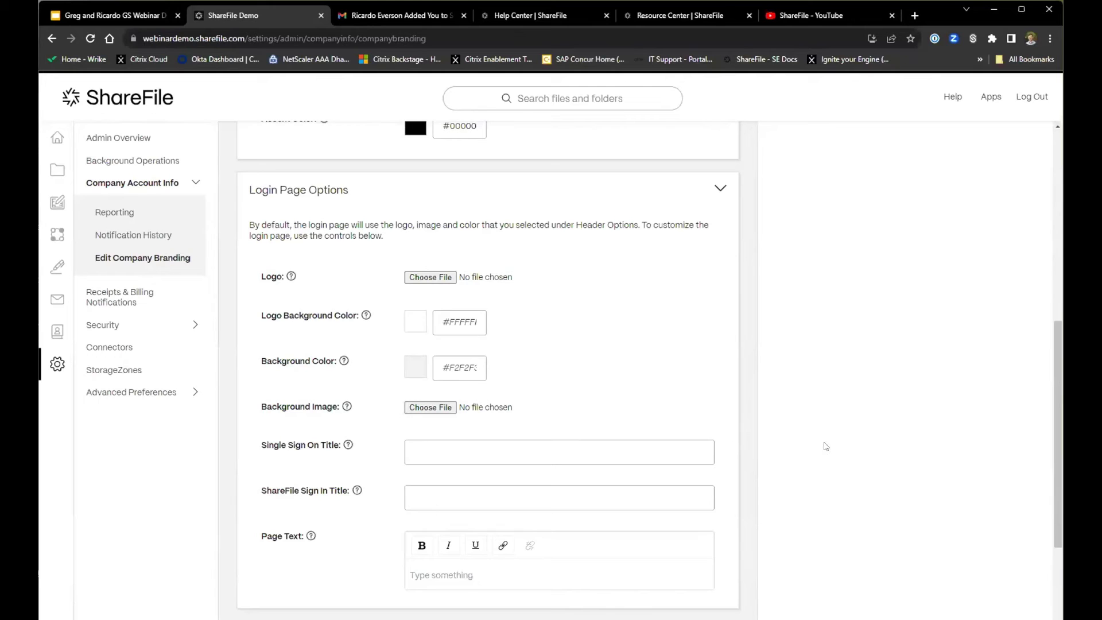
pyautogui.scroll(-6, 828, 446)
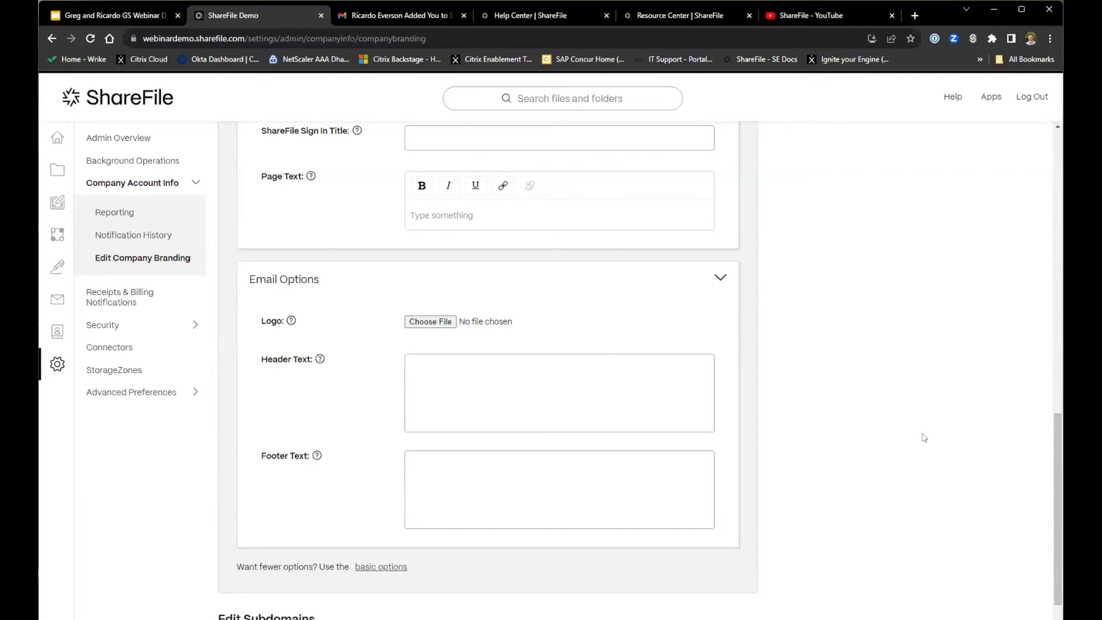
pyautogui.scroll(-4, 875, 419)
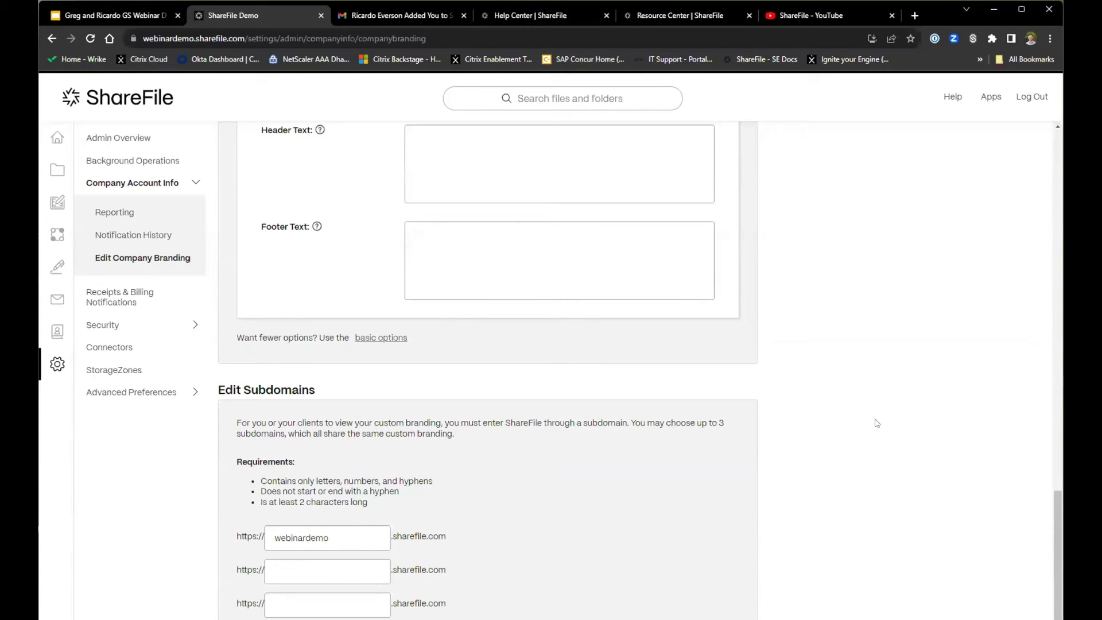
pyautogui.scroll(15, 907, 381)
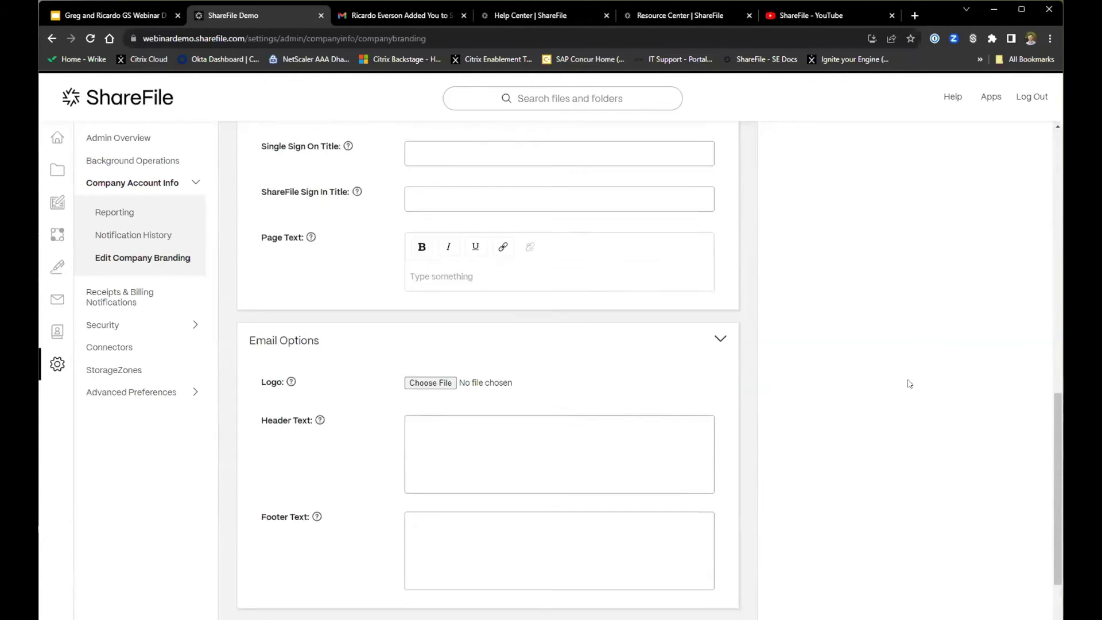
pyautogui.scroll(4, 866, 365)
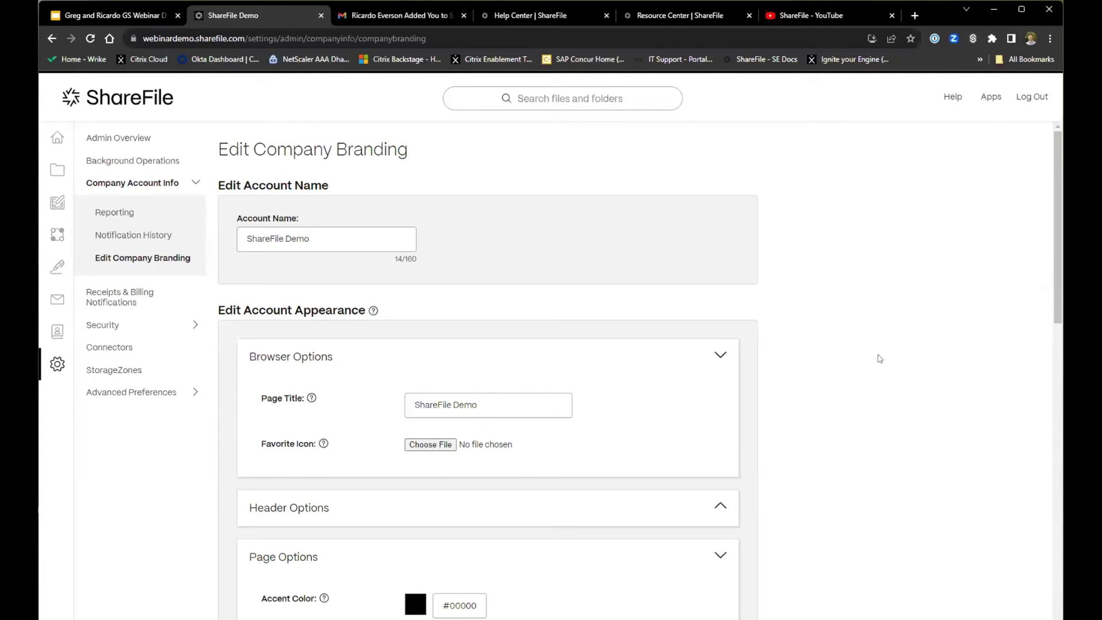
pyautogui.scroll(-2, 879, 358)
pyautogui.scroll(-1, 629, 399)
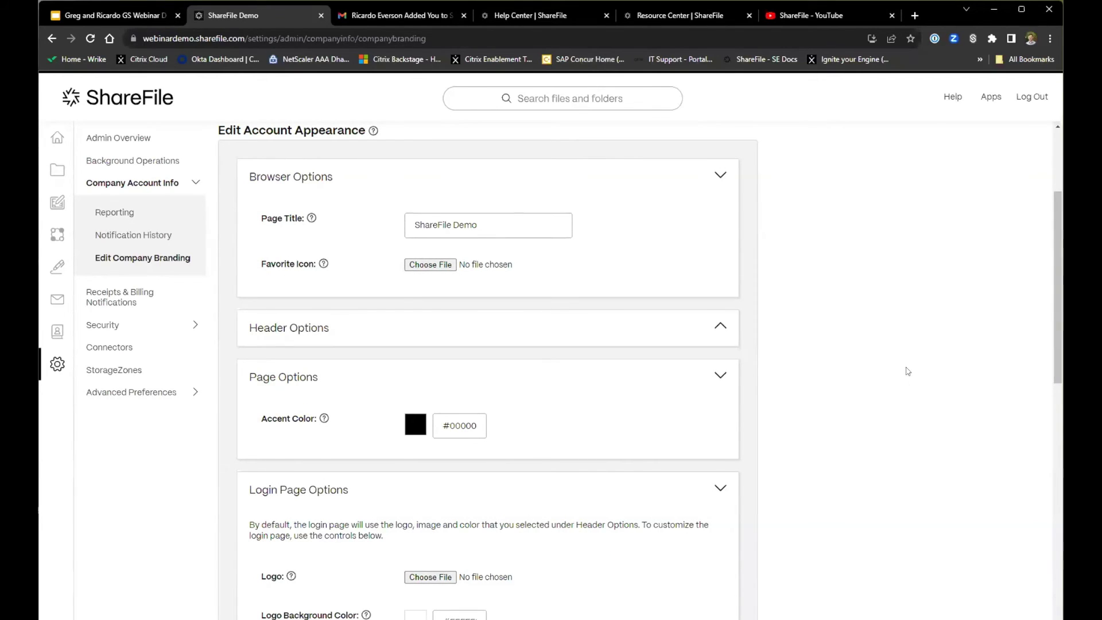
# Step: Leave the branding settings for the dashboard and open the Apps page showing the Windows apps
pyautogui.scroll(3, 900, 391)
pyautogui.click(100, 140)
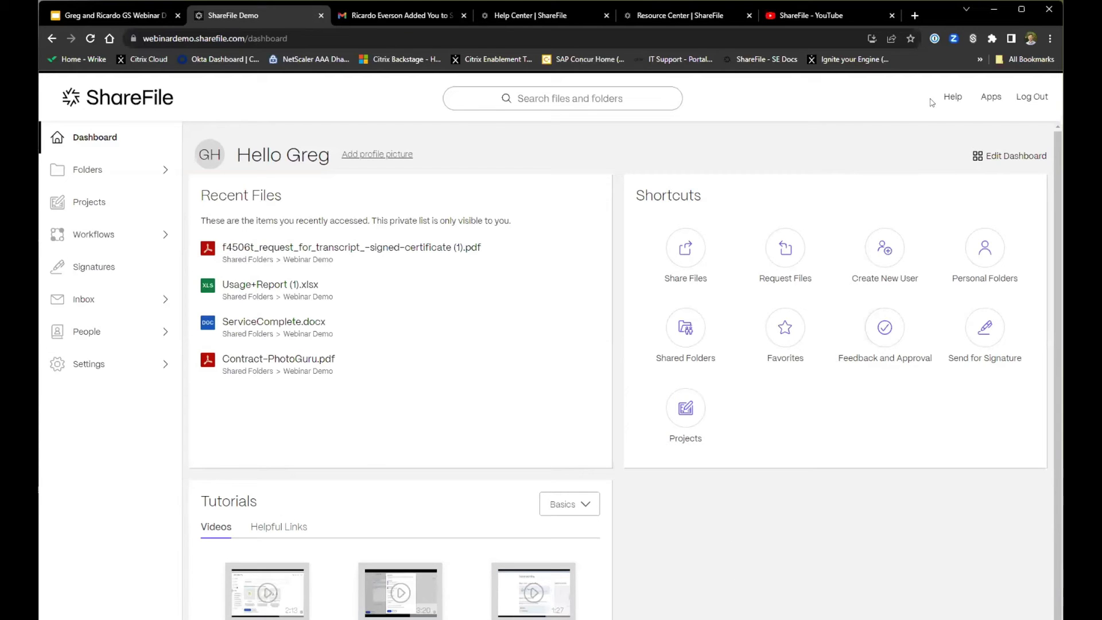
pyautogui.click(986, 102)
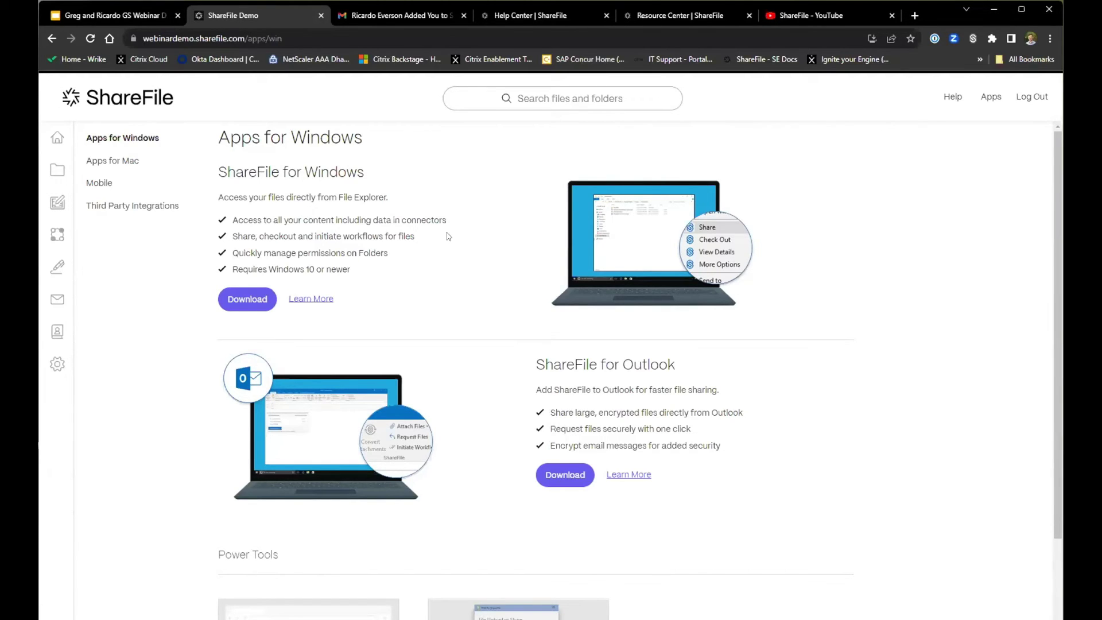
# Step: Look through the Windows app power tools, the Apps for Mac page and the Mobile apps page
pyautogui.scroll(-3, 736, 431)
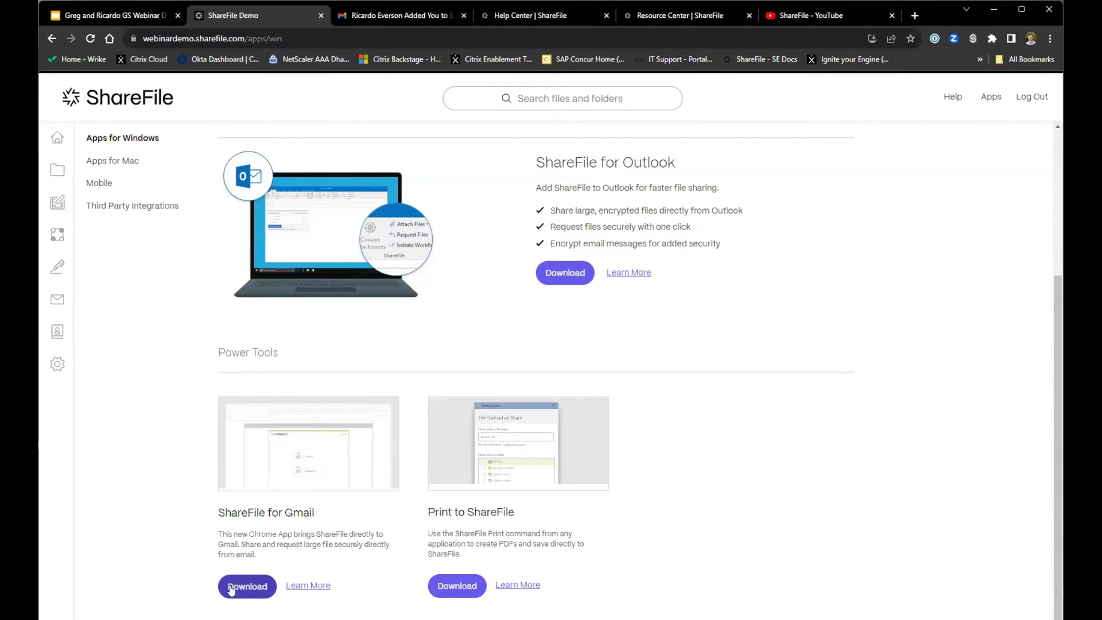
pyautogui.click(123, 163)
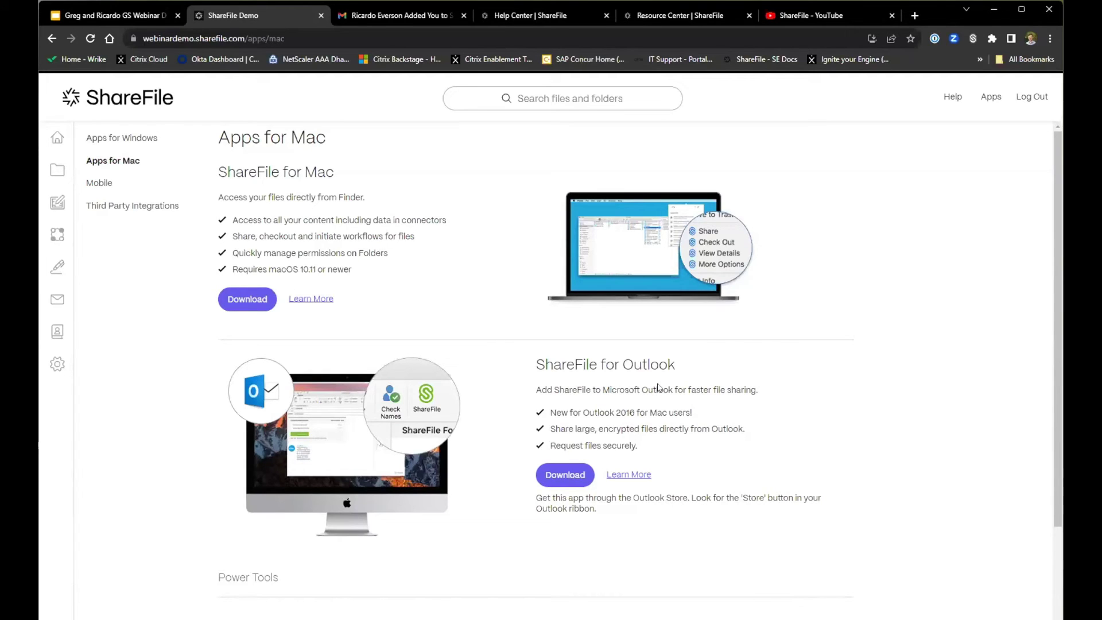
pyautogui.scroll(-2, 402, 345)
pyautogui.scroll(2, 262, 314)
pyautogui.click(103, 189)
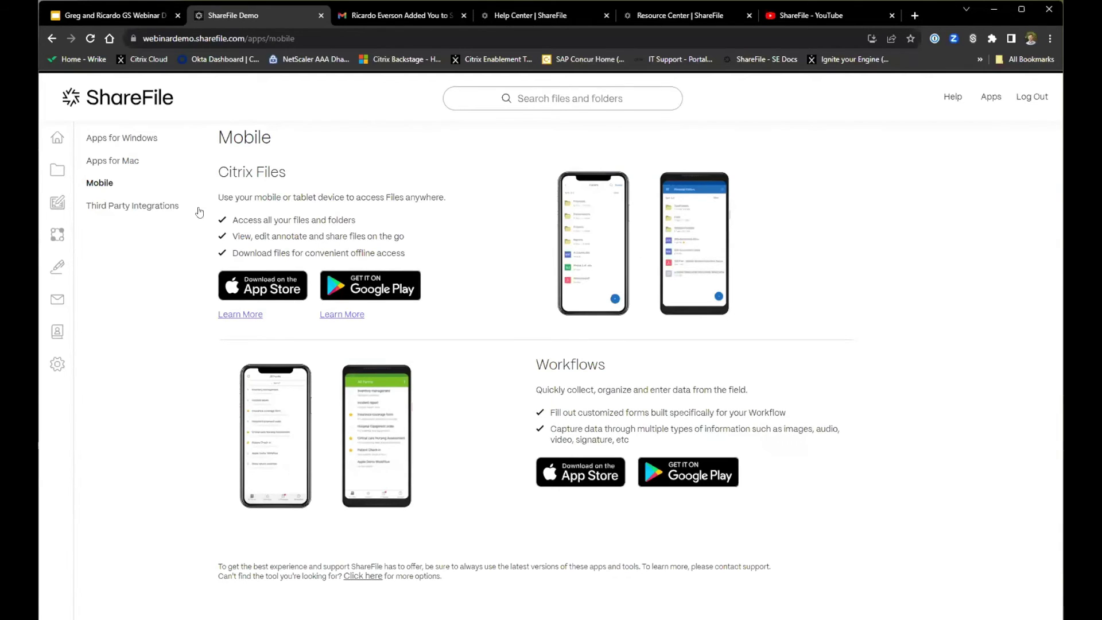
# Step: Open Third Party Integrations and examine the Microsoft Office Online, Zapier and Popular Integrations sections
pyautogui.click(120, 208)
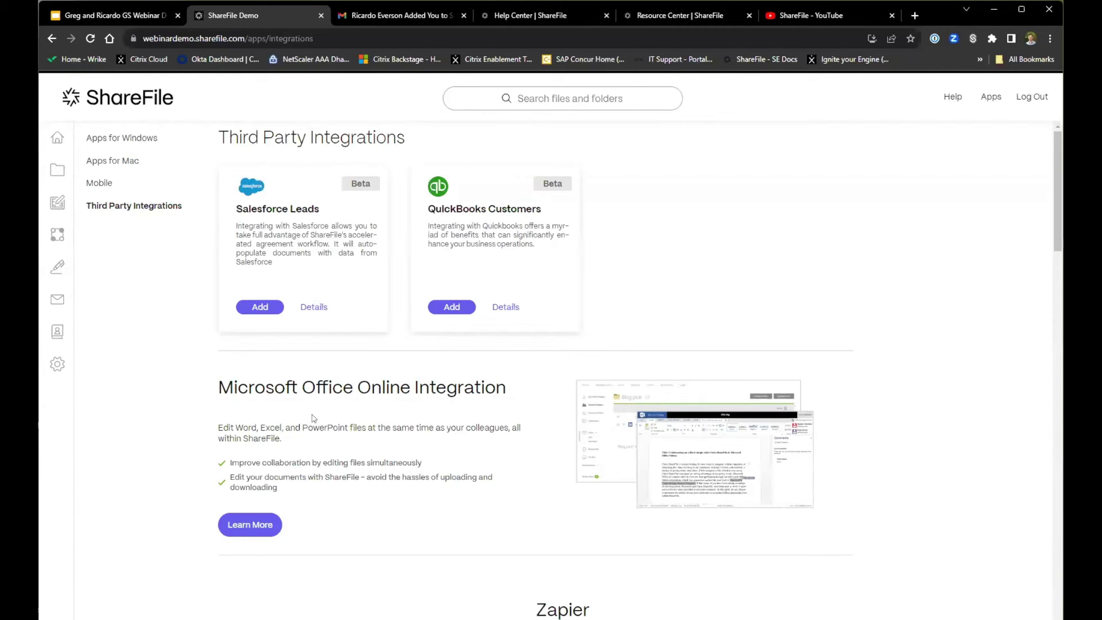
pyautogui.scroll(-2, 445, 421)
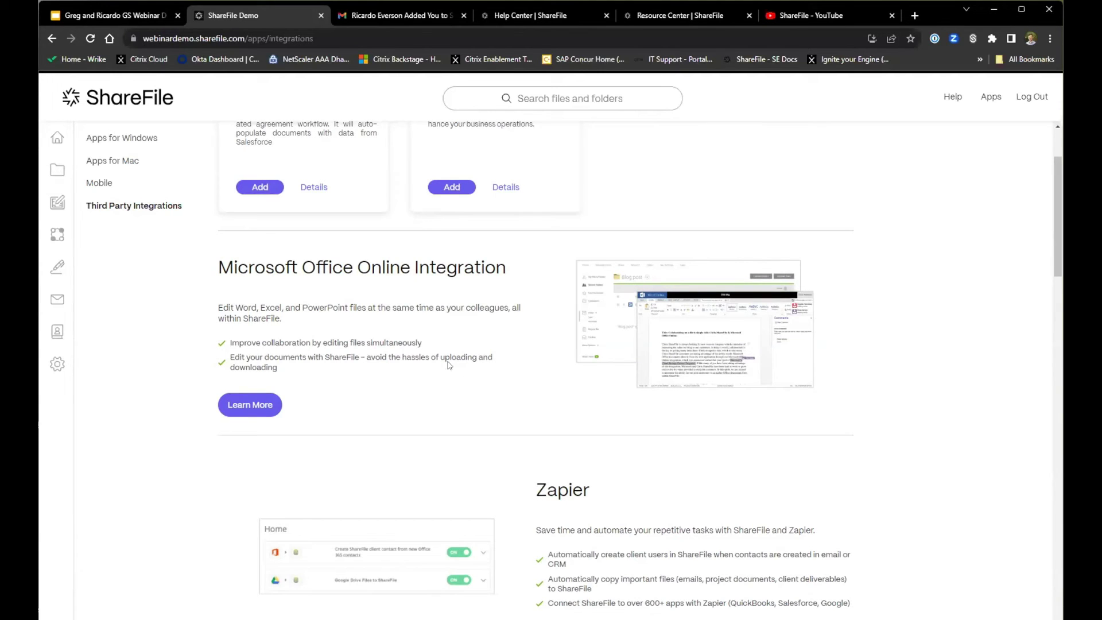
pyautogui.scroll(-4, 632, 370)
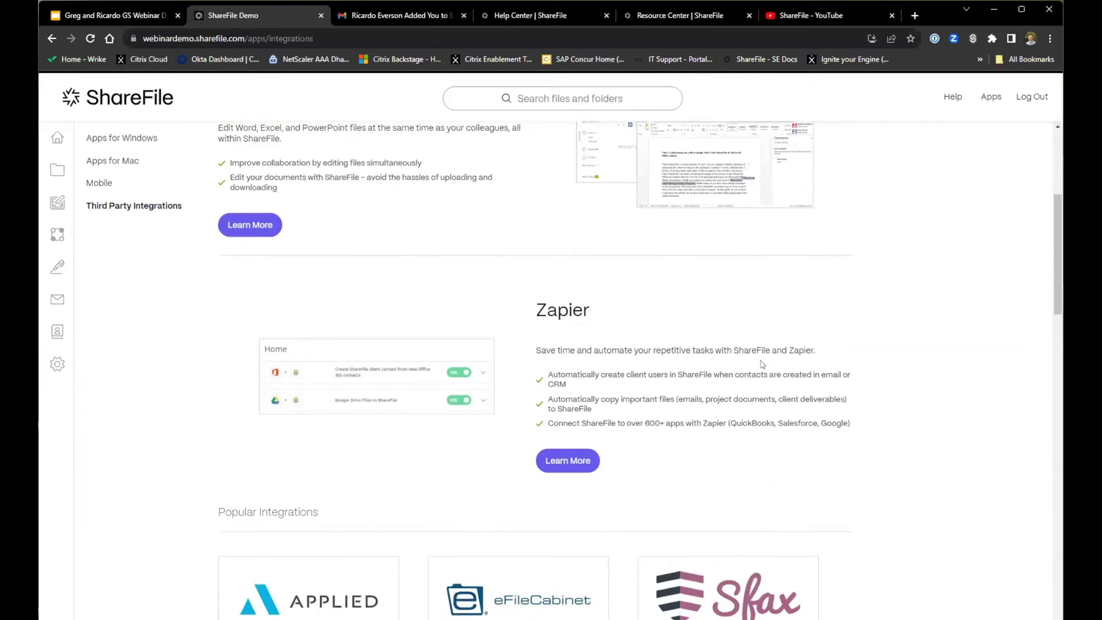
pyautogui.scroll(-1, 765, 363)
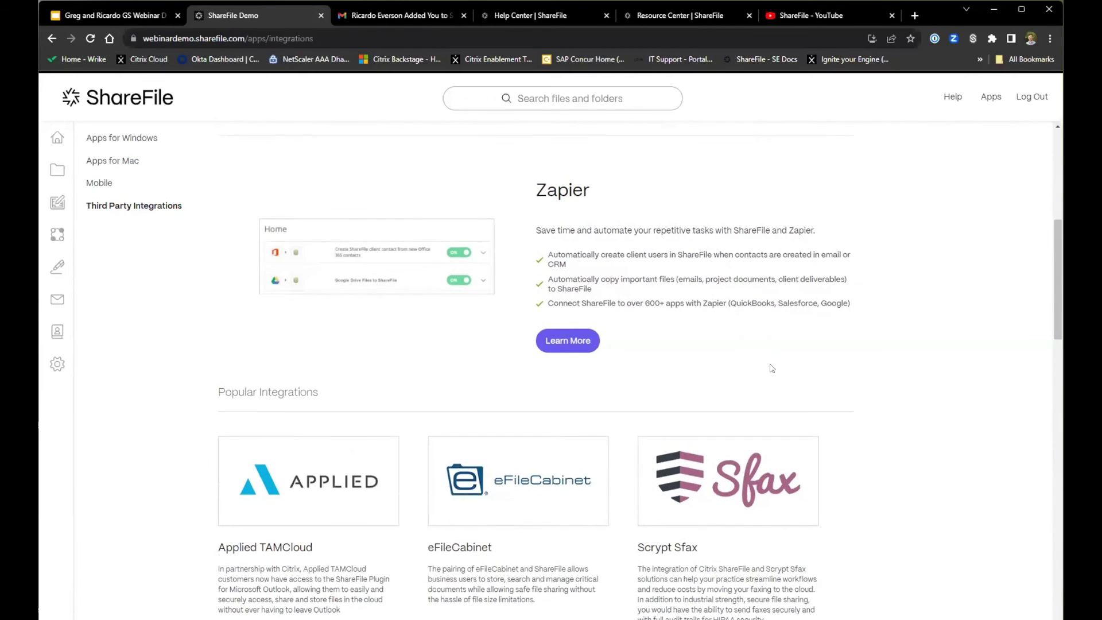
pyautogui.scroll(-5, 815, 368)
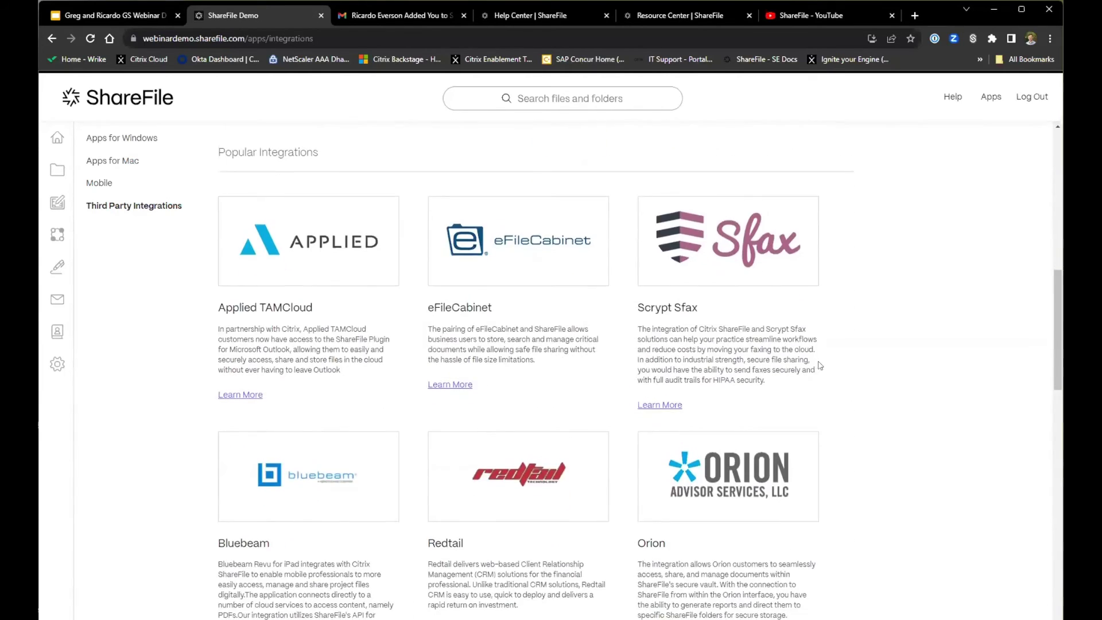
pyautogui.scroll(-6, 820, 364)
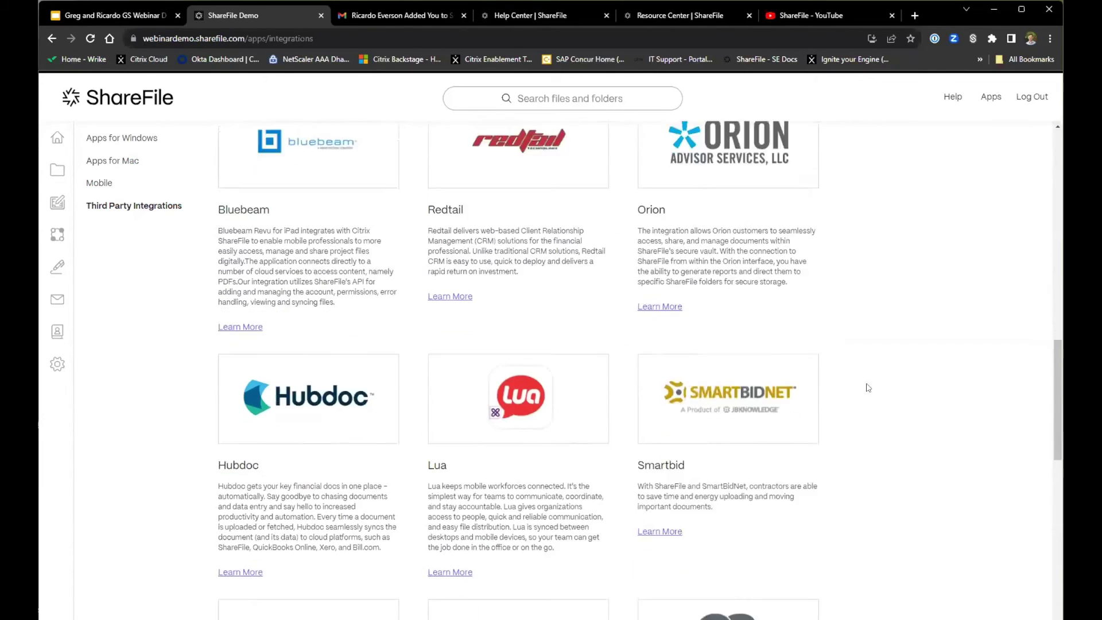
pyautogui.moveTo(1058, 426); pyautogui.dragTo(1027, 186)
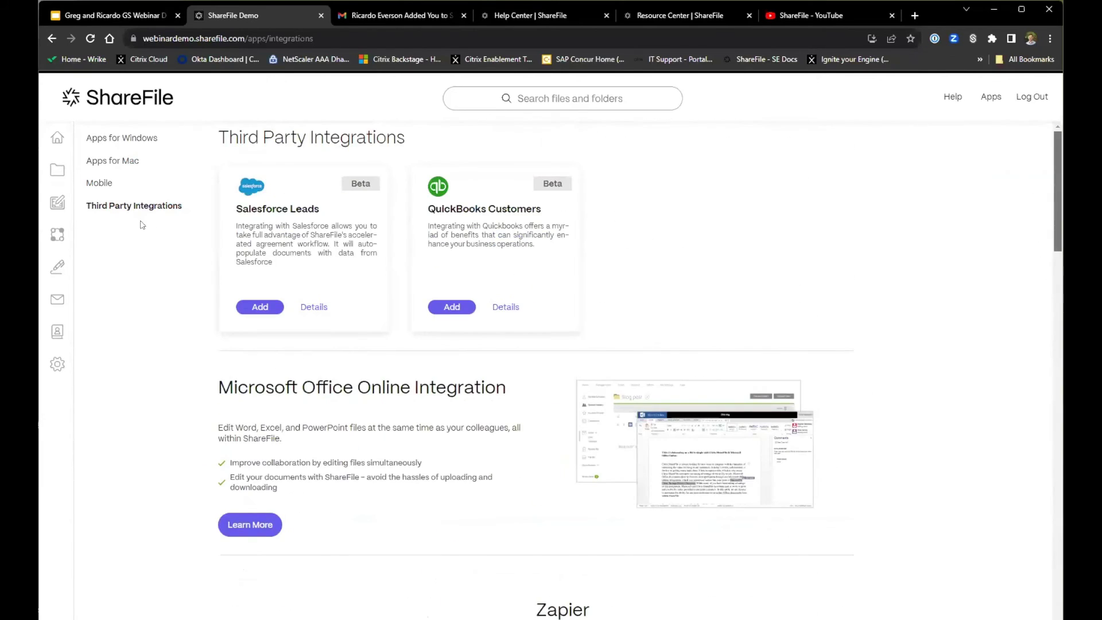
# Step: Return to the dashboard, switch to the already open ShareFile Resource Center page and browse its articles
pyautogui.click(53, 136)
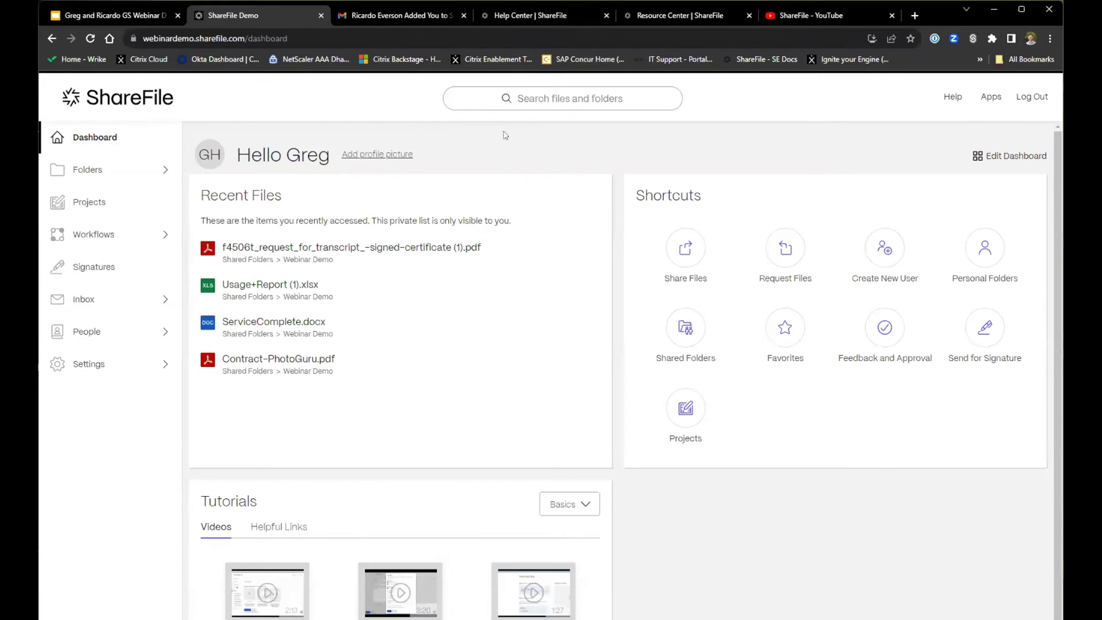
pyautogui.moveTo(530, 17)
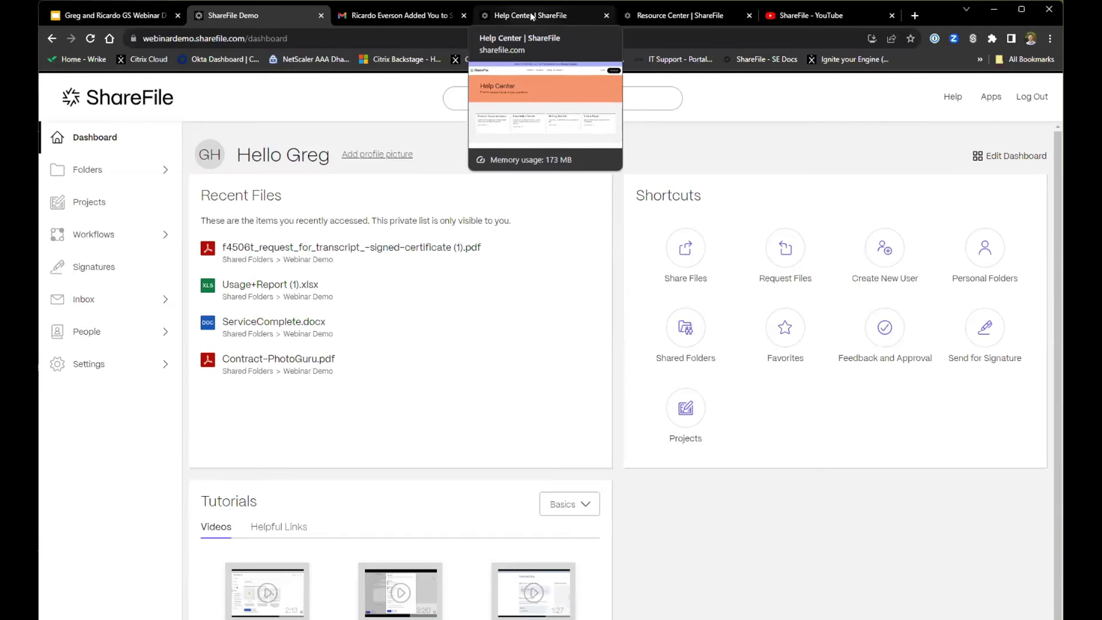
pyautogui.click(688, 17)
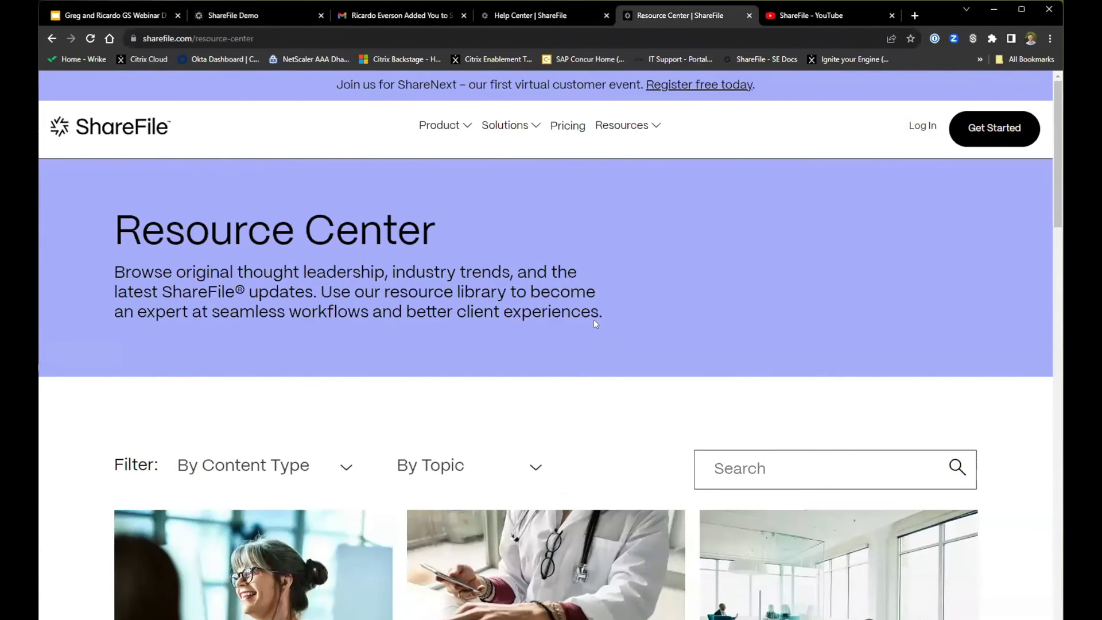
pyautogui.scroll(-4, 594, 319)
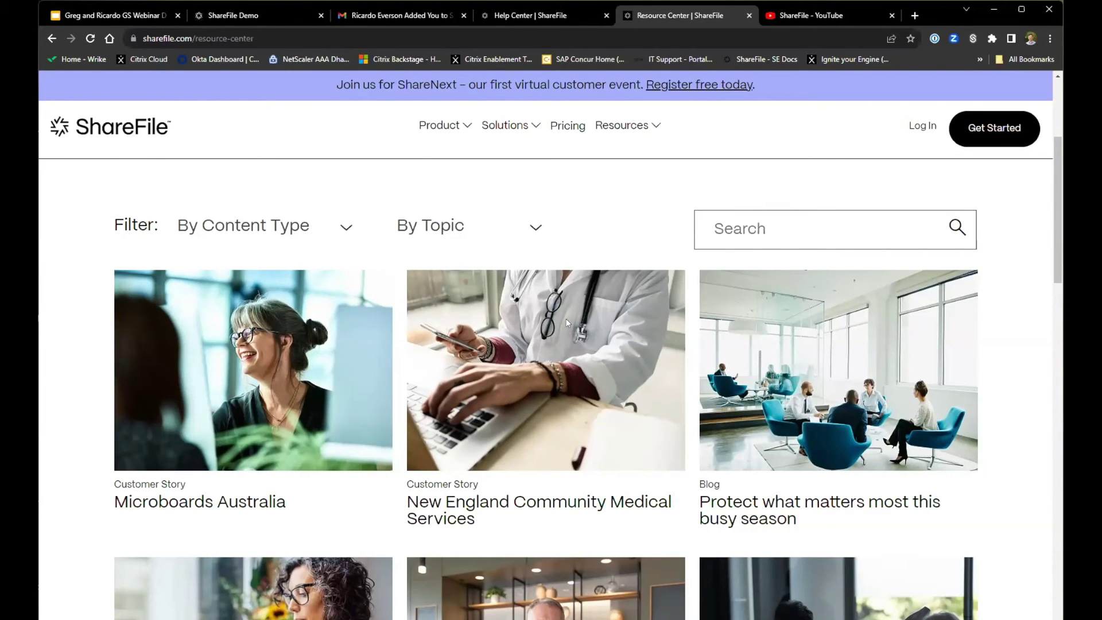
pyautogui.scroll(-1, 568, 319)
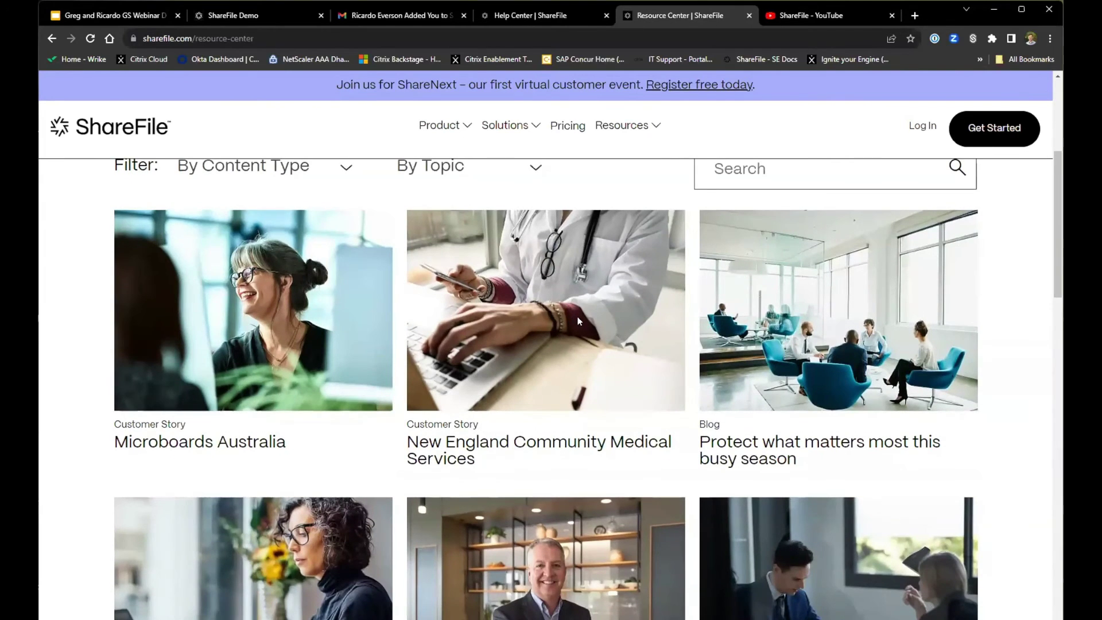
pyautogui.scroll(-2, 579, 320)
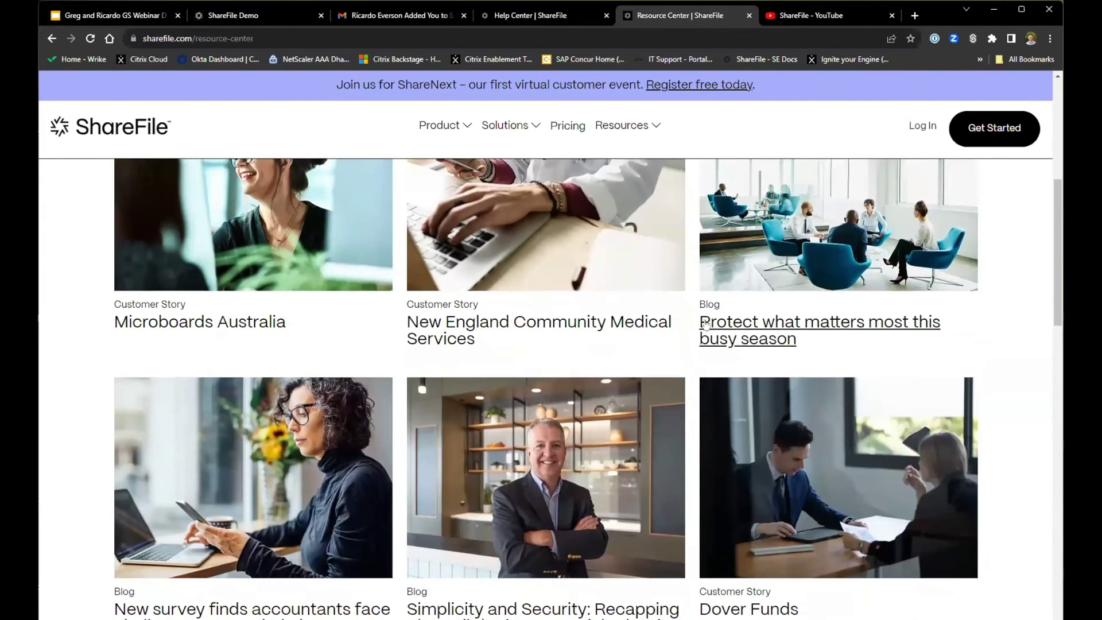
pyautogui.scroll(3, 593, 321)
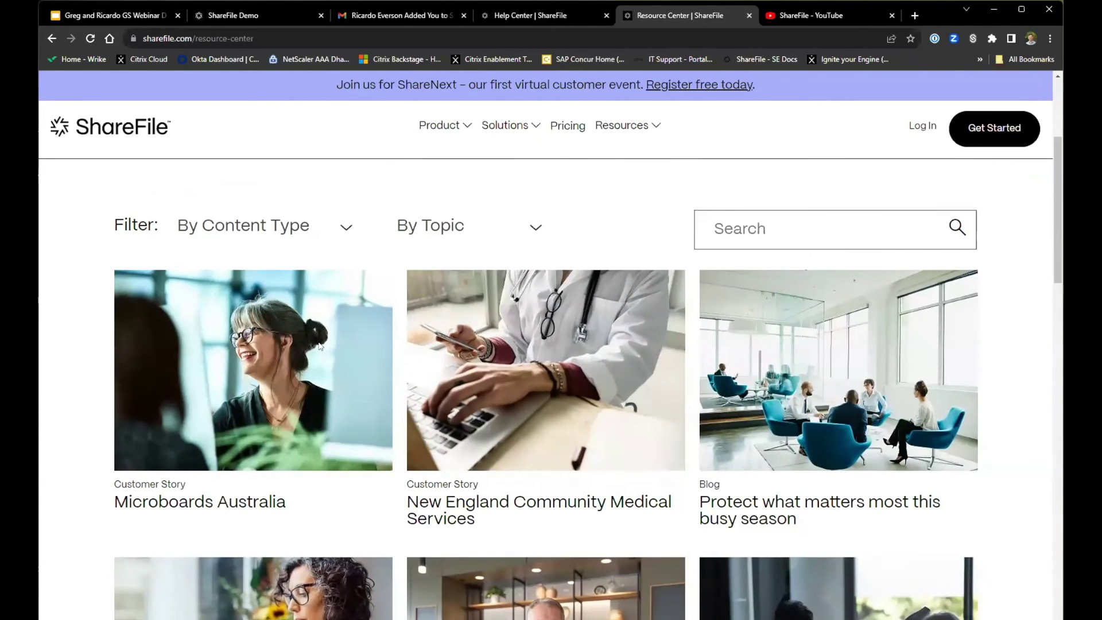
# Step: Switch to the Help Center, view its Product Documentation page and return to the Help Center
pyautogui.click(505, 16)
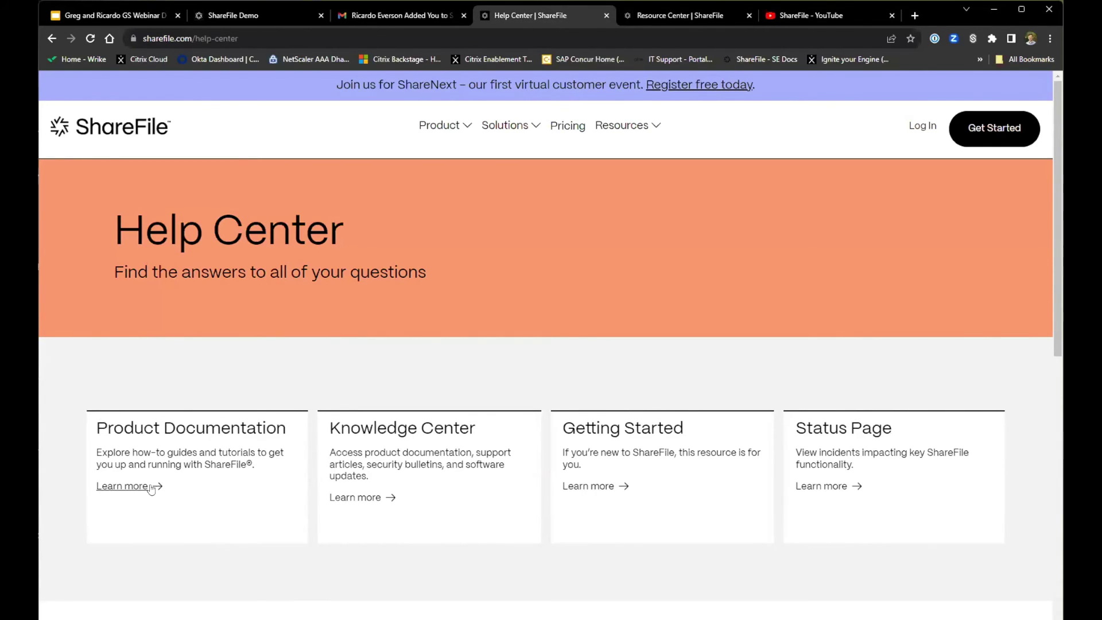
pyautogui.click(132, 488)
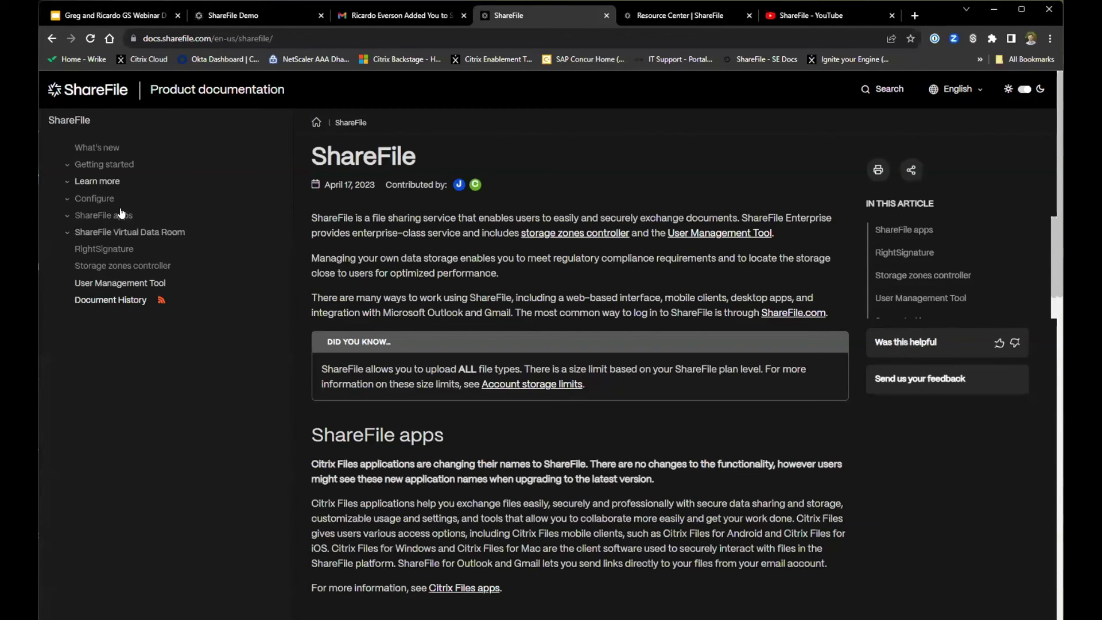
pyautogui.click(51, 38)
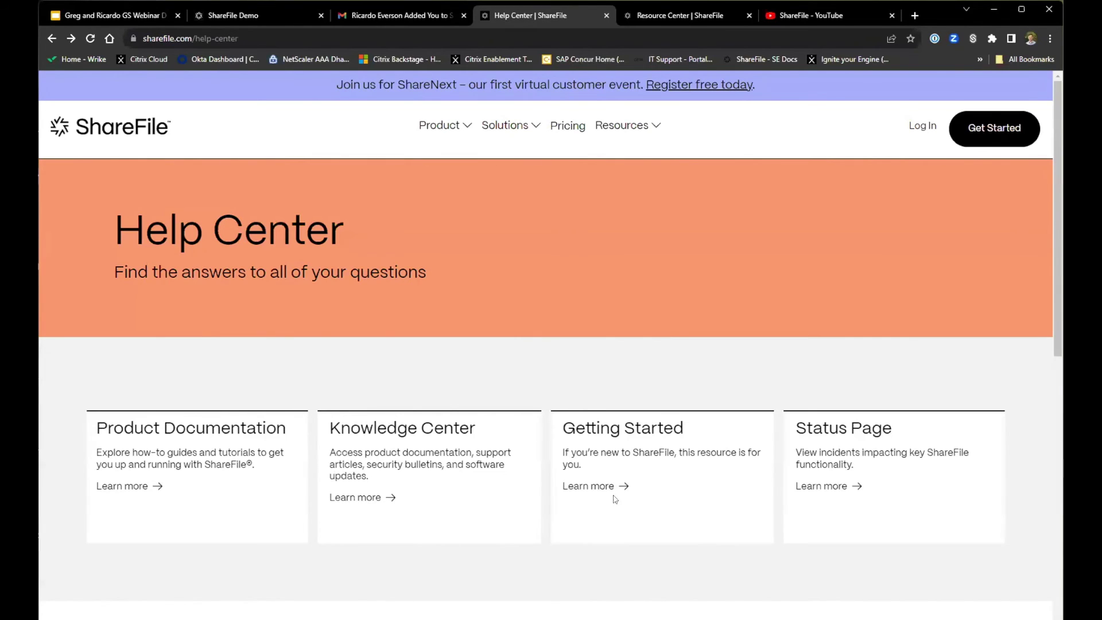
# Step: View the Help Center's Getting Started training resources and its Status Page, returning to the Help Center after each
pyautogui.click(589, 489)
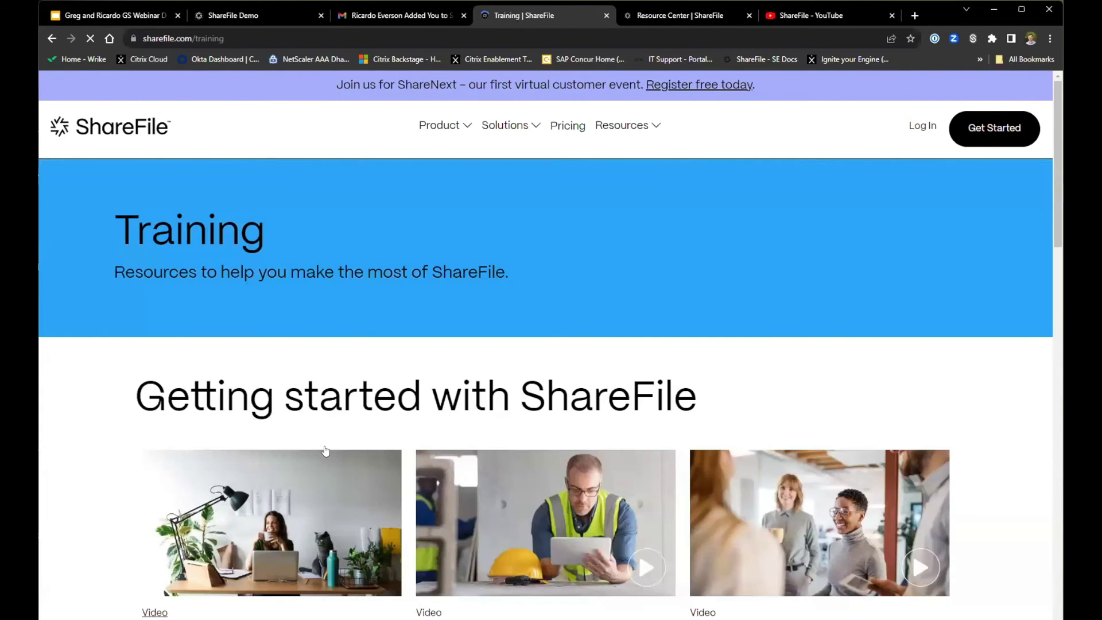
pyautogui.scroll(-4, 316, 465)
pyautogui.scroll(3, 276, 368)
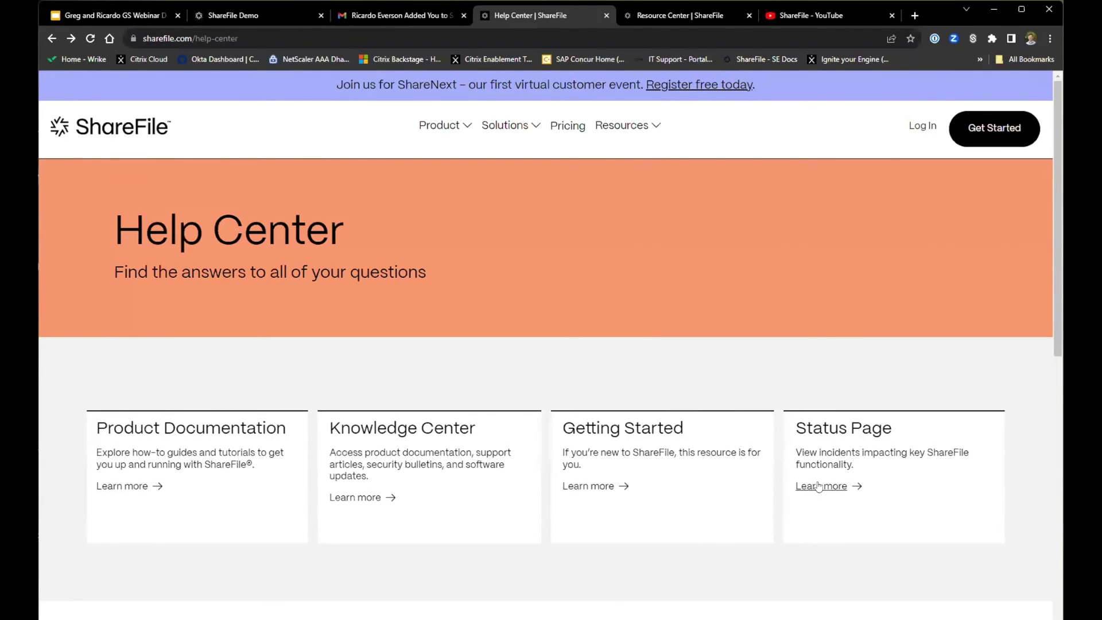
pyautogui.click(818, 487)
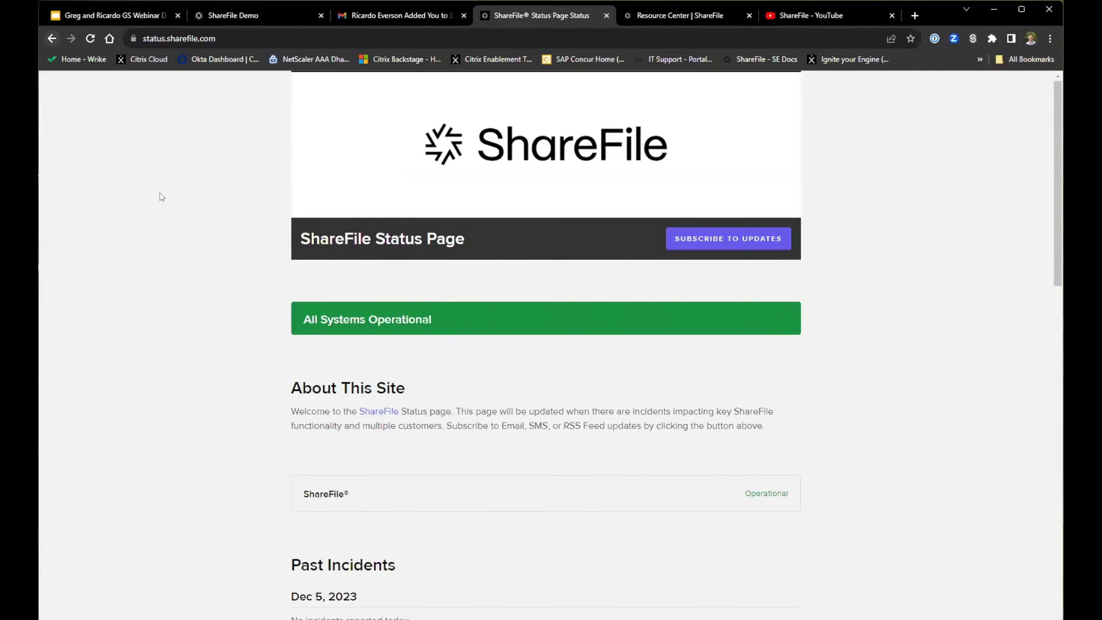
pyautogui.click(52, 40)
# Step: Look over the created playlists on the ShareFile YouTube channel and return to the ShareFile dashboard
pyautogui.press('F11')
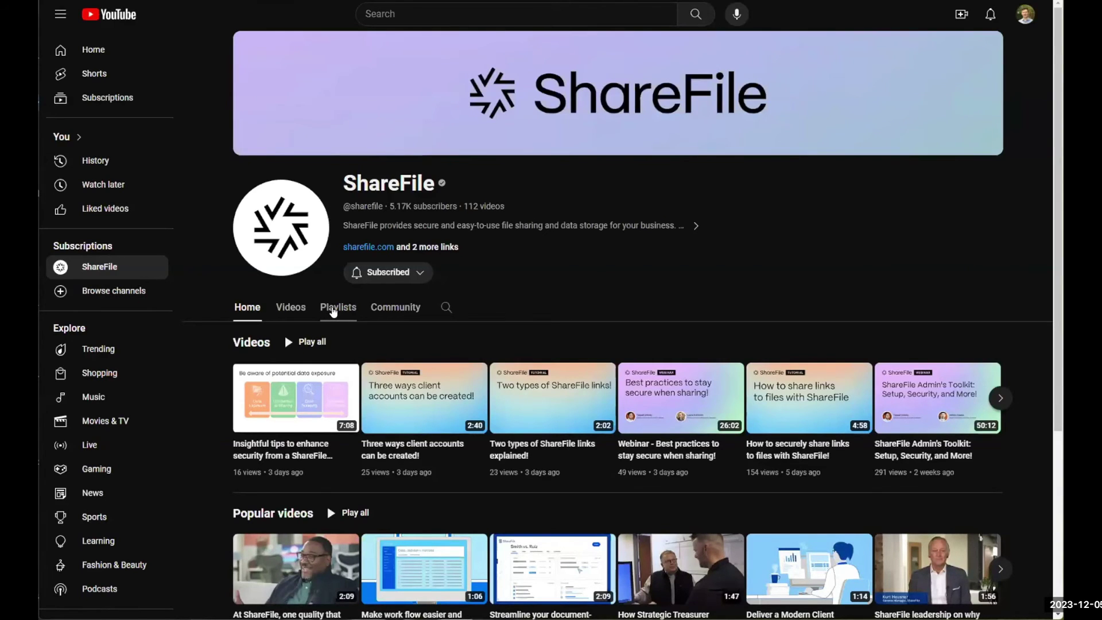
pyautogui.click(333, 308)
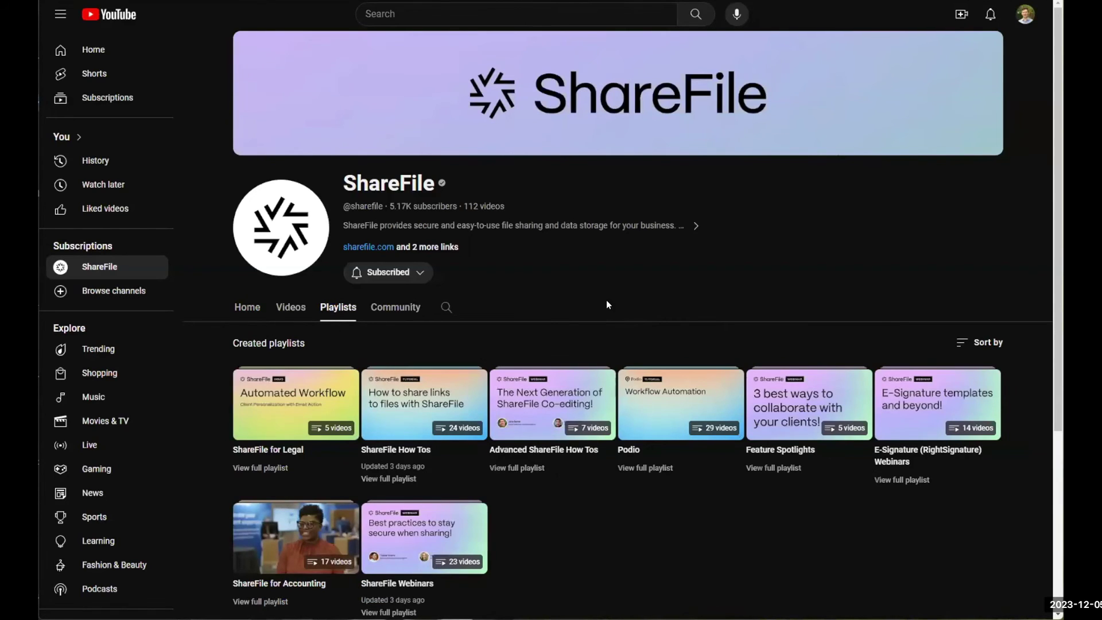
pyautogui.scroll(-1, 608, 310)
pyautogui.scroll(-2, 612, 330)
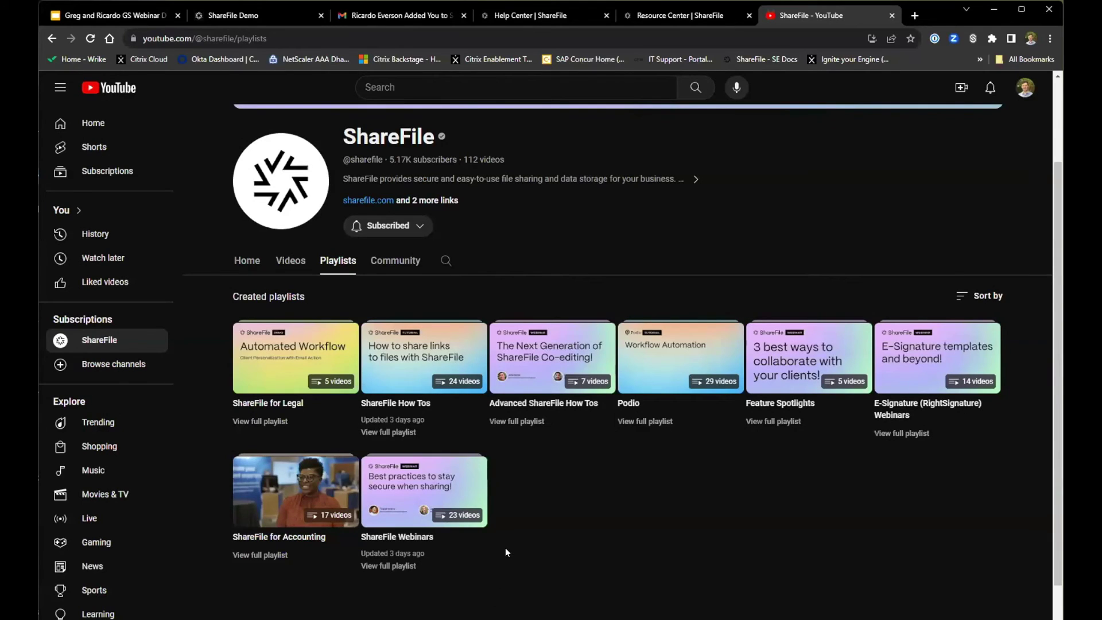
pyautogui.click(258, 13)
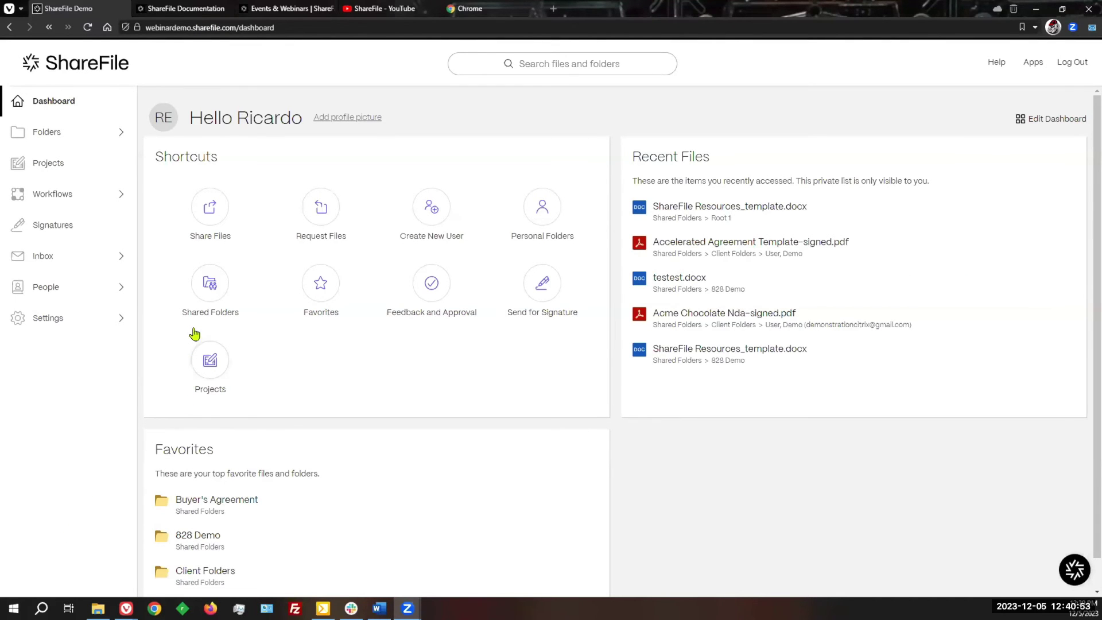
# Step: Start a file request from the dashboard and set its file location to the 828 Demo folder in Shared Folders
pyautogui.click(322, 221)
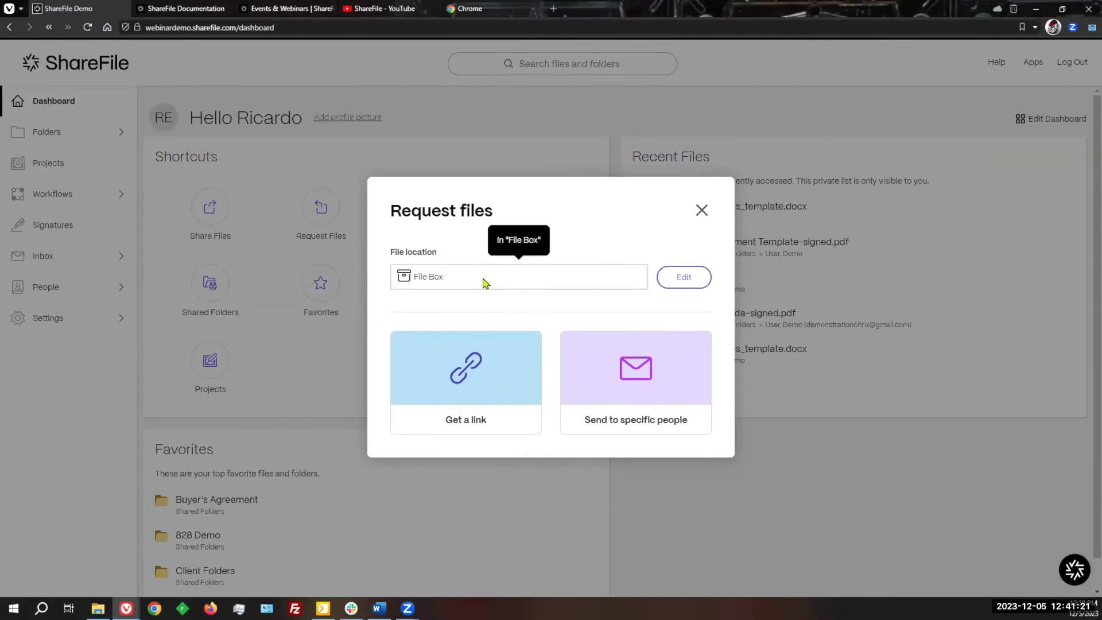
pyautogui.click(685, 279)
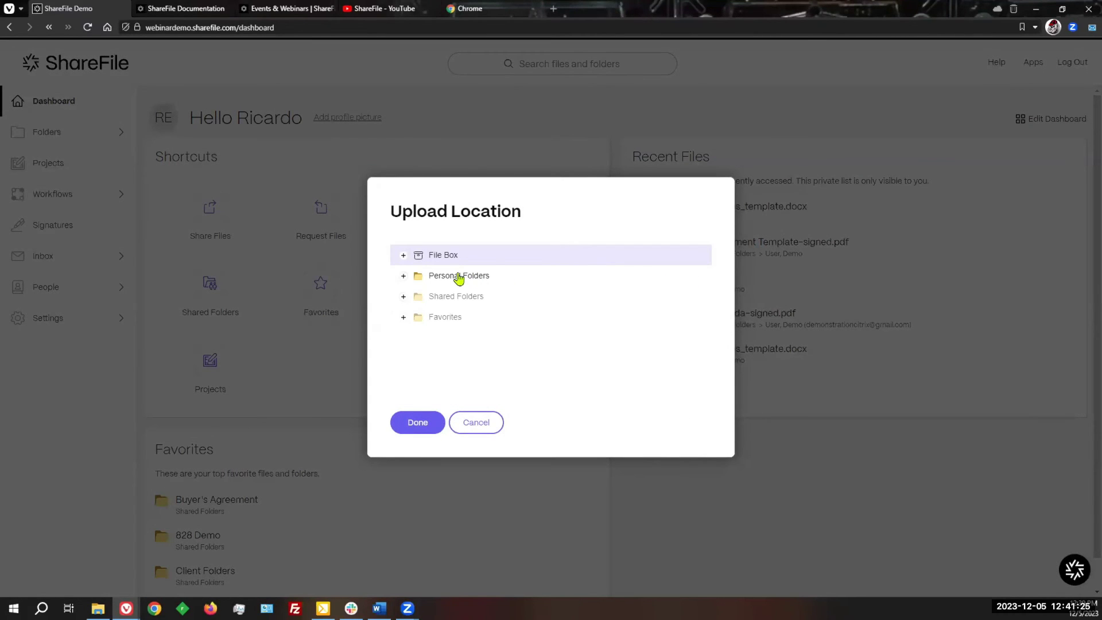
pyautogui.click(403, 297)
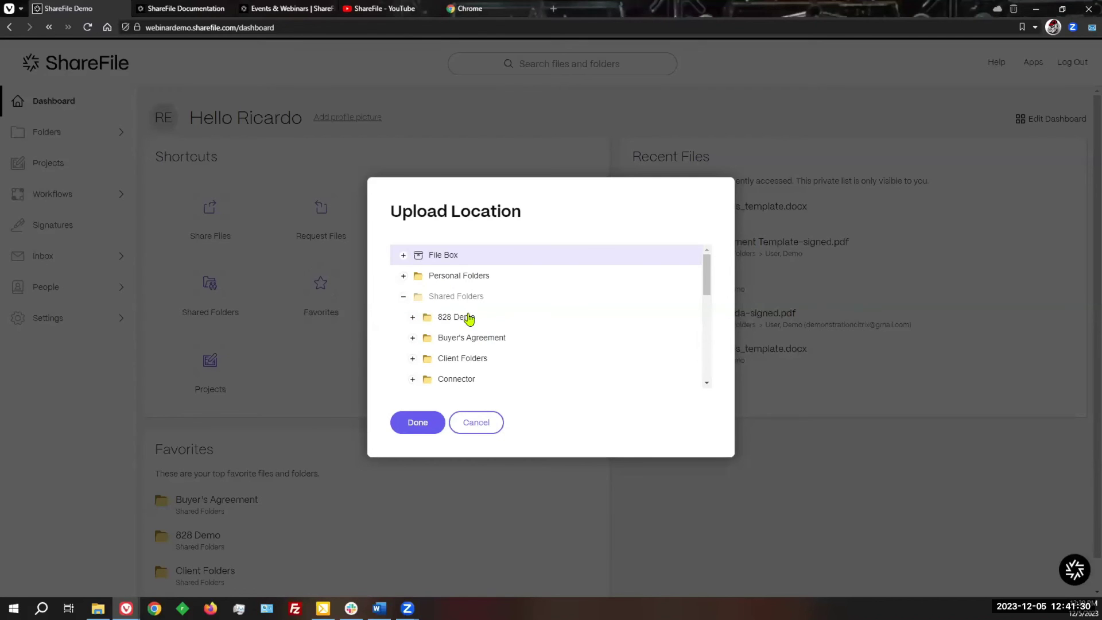
pyautogui.scroll(-3, 468, 320)
pyautogui.scroll(3, 474, 322)
pyautogui.click(457, 319)
pyautogui.click(416, 423)
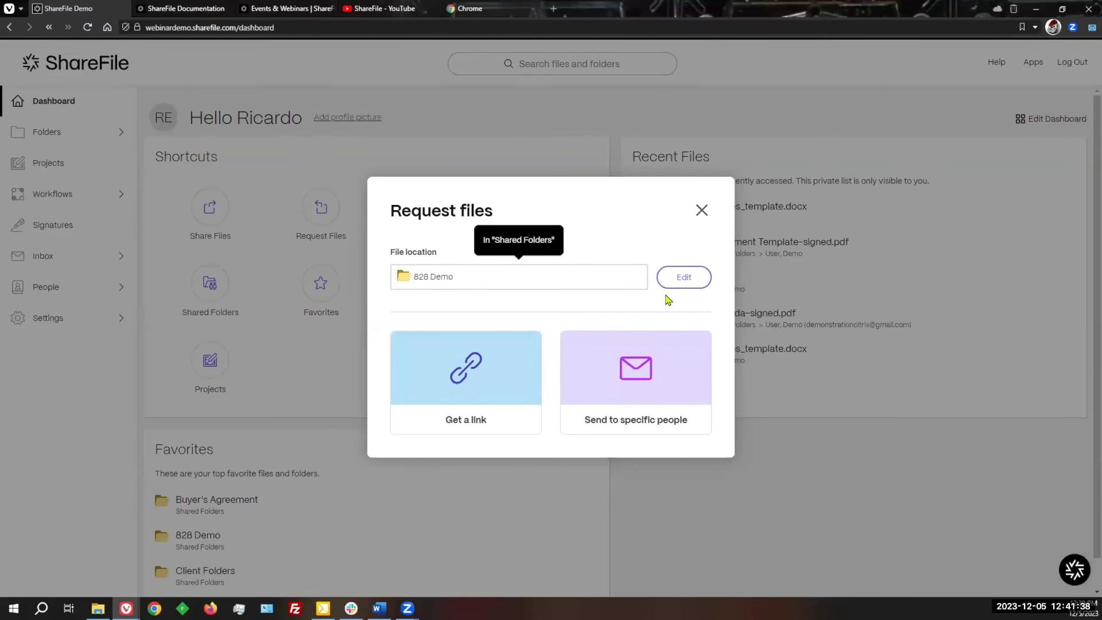
# Step: Set the request's file location to File Box, and get and copy a link for the file request
pyautogui.click(684, 280)
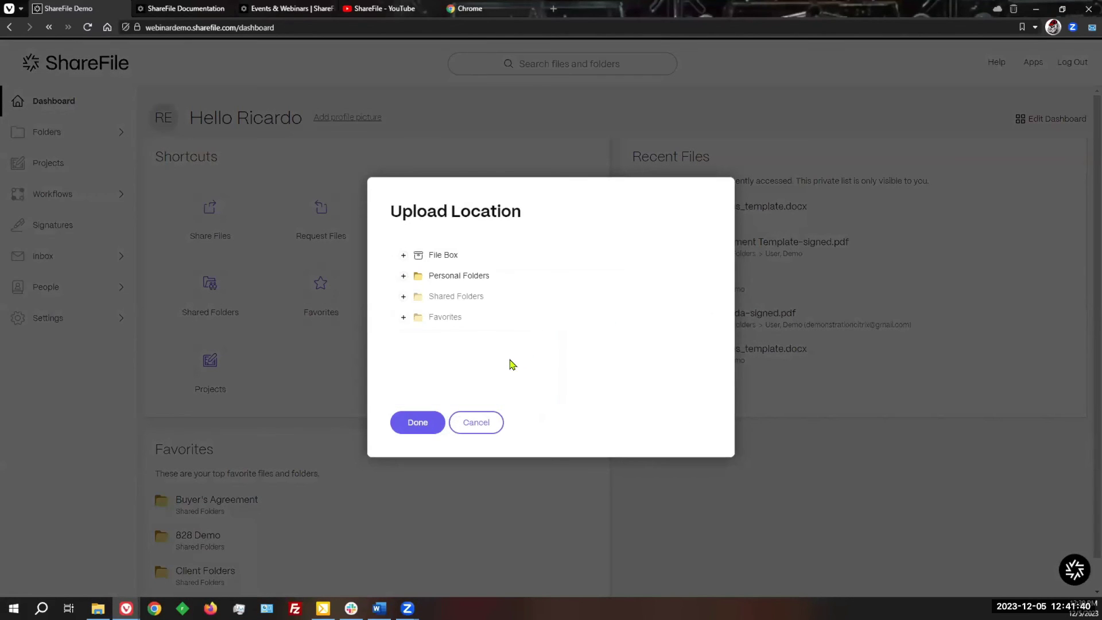
pyautogui.click(439, 255)
pyautogui.click(414, 424)
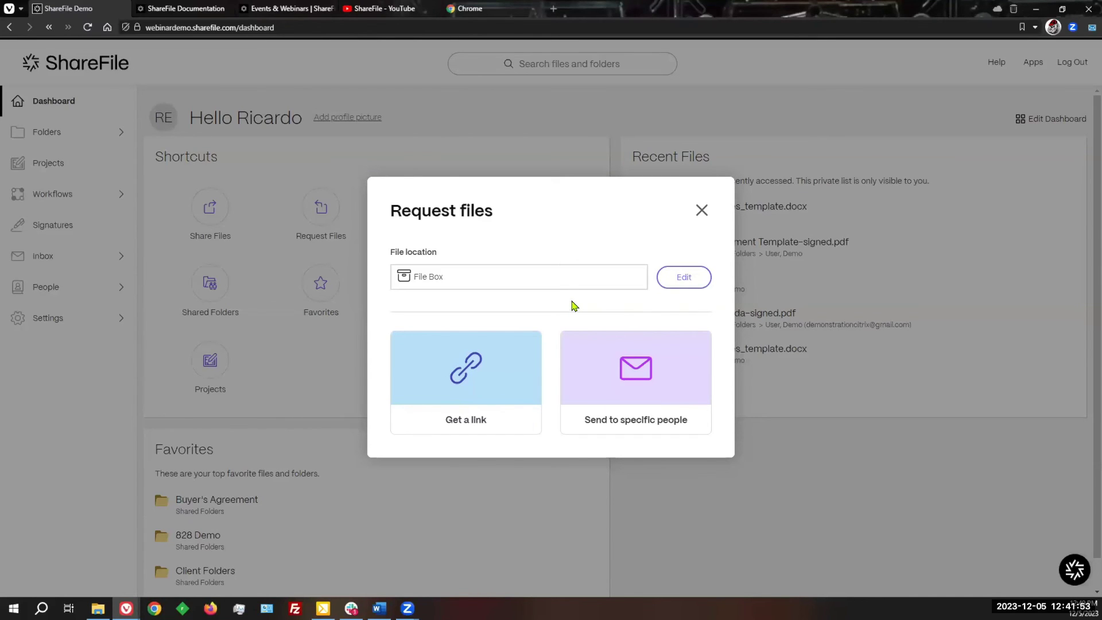
pyautogui.click(471, 396)
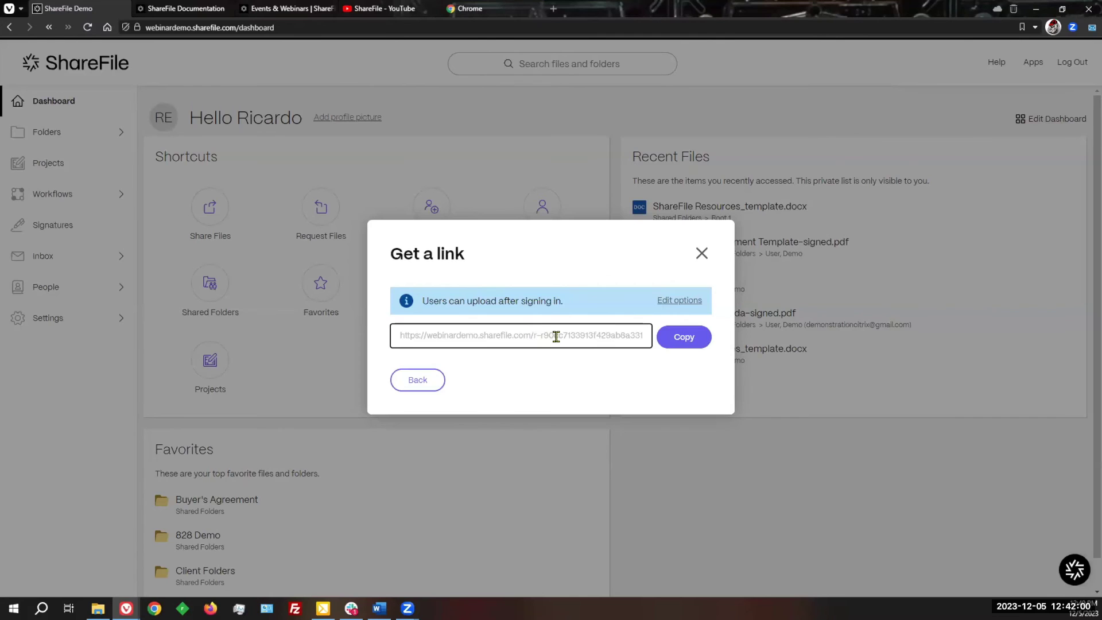
pyautogui.click(687, 339)
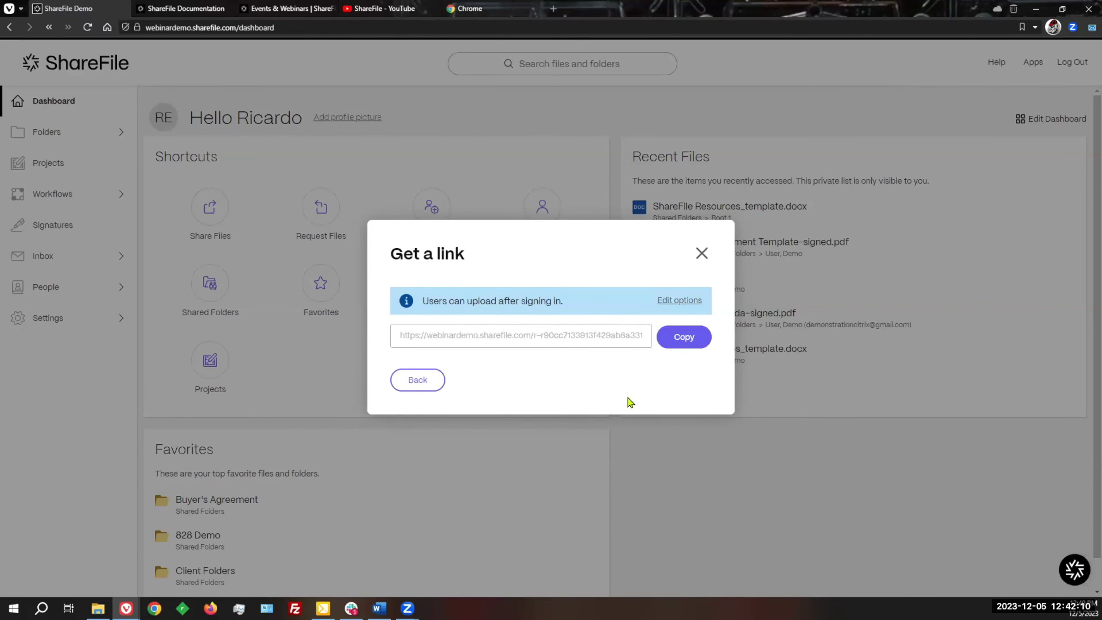
# Step: Edit the request link's options, allowing access to client and employee users (after signing in)
pyautogui.click(677, 302)
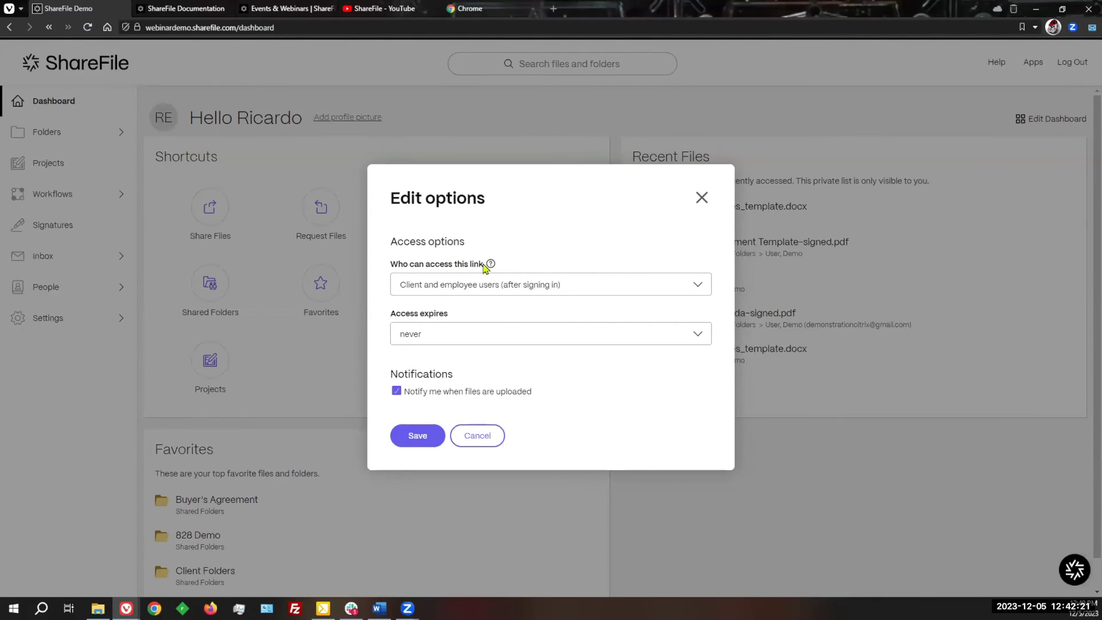
pyautogui.click(697, 293)
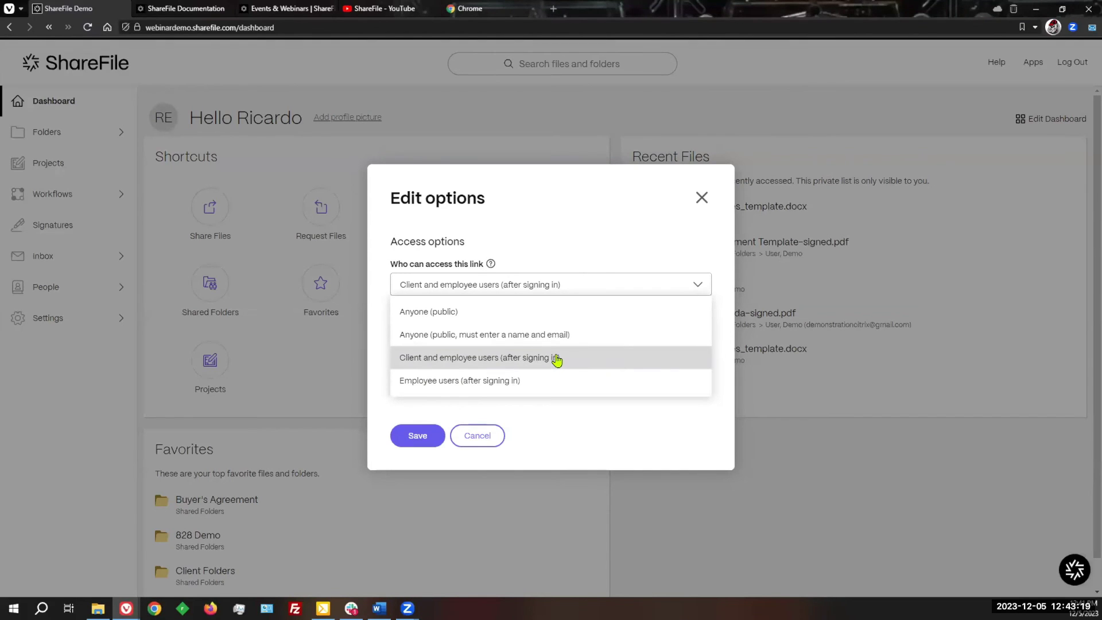
pyautogui.click(559, 359)
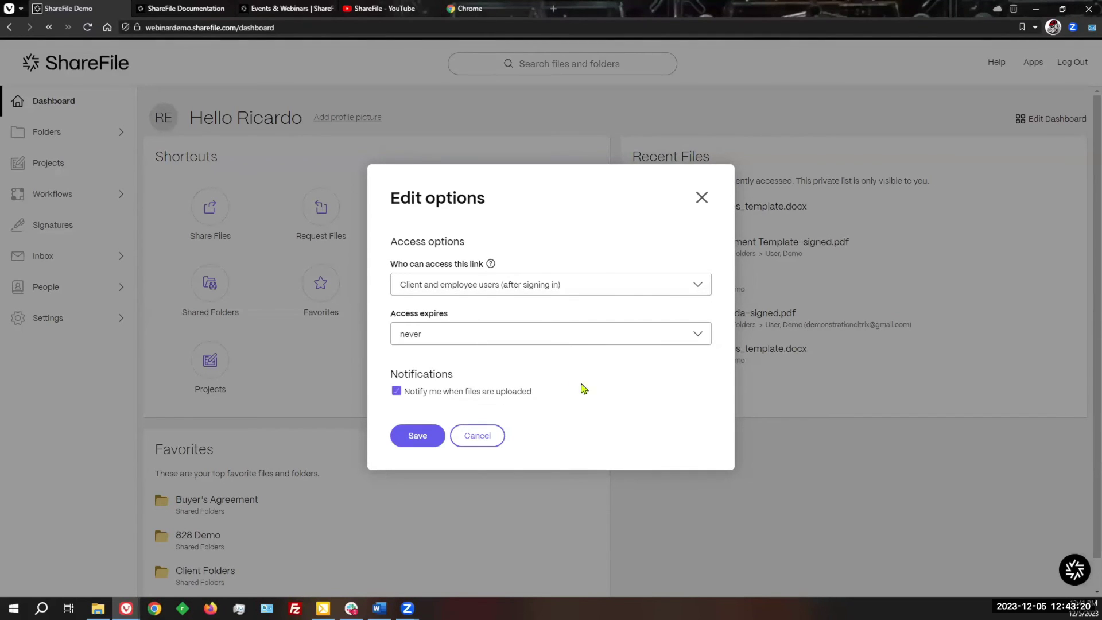
# Step: Set the request link's access to expire after one day
pyautogui.click(691, 346)
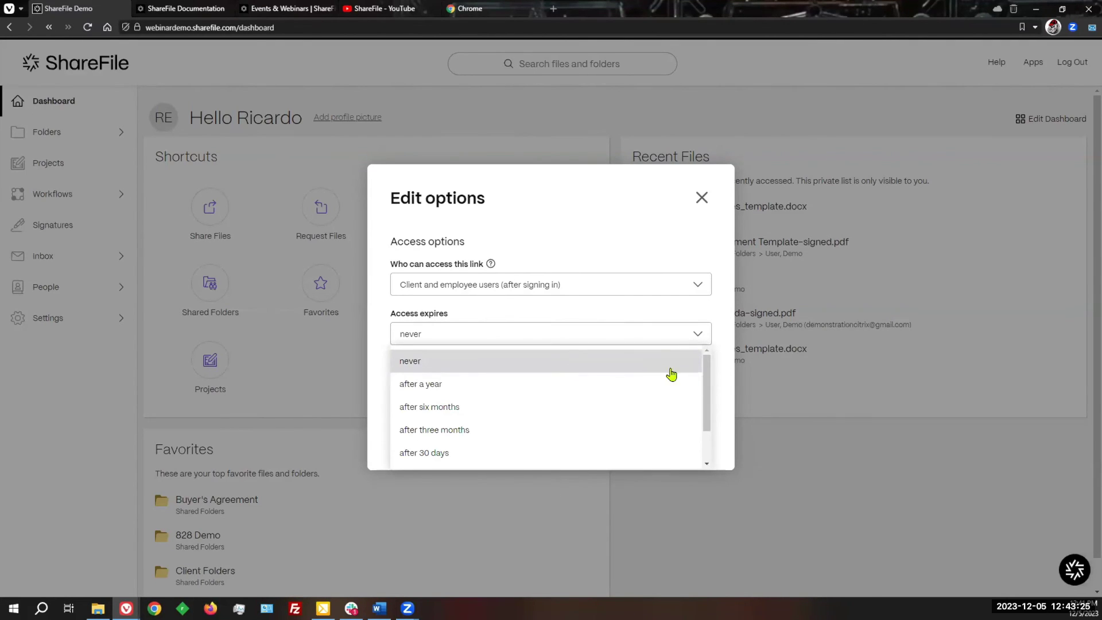
pyautogui.moveTo(707, 381); pyautogui.dragTo(703, 418)
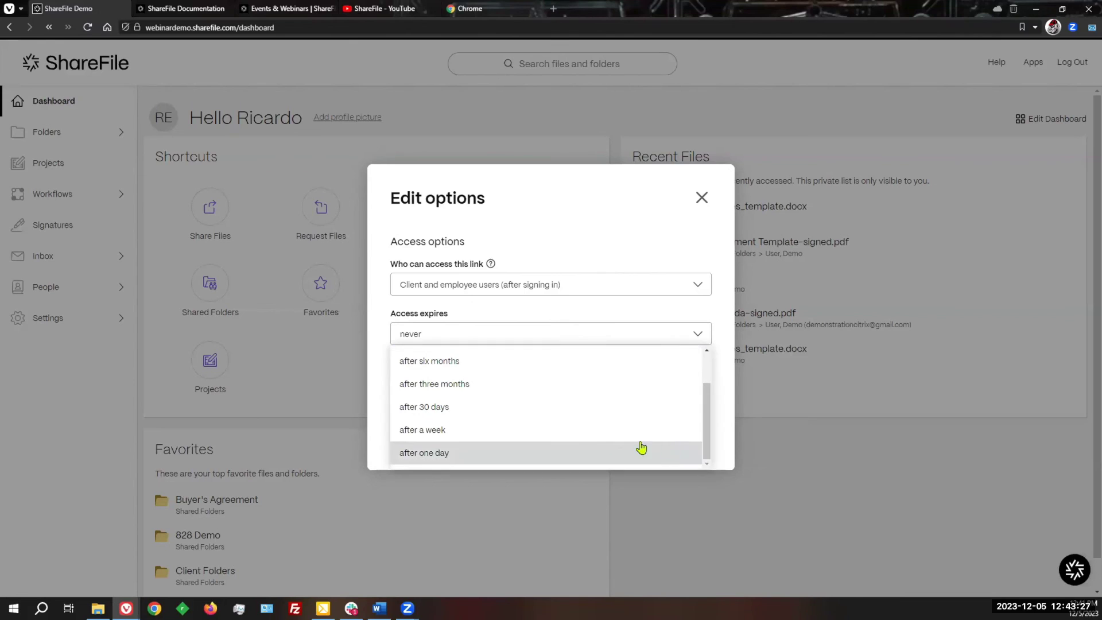
pyautogui.click(505, 453)
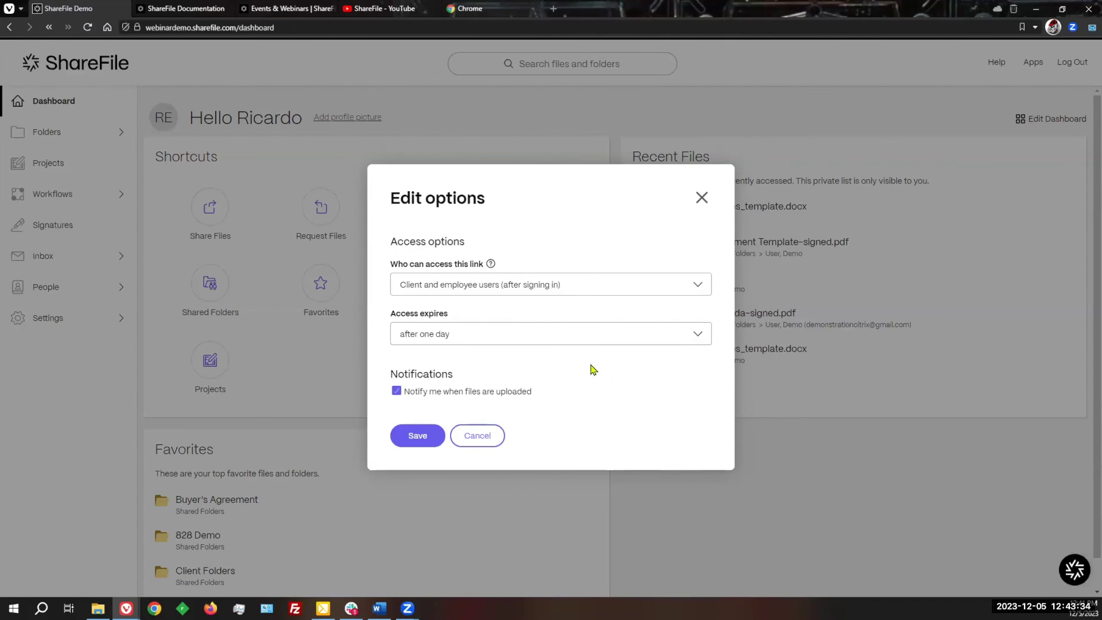
# Step: Set the request link's access expiry to never, save the options and copy the link
pyautogui.click(696, 337)
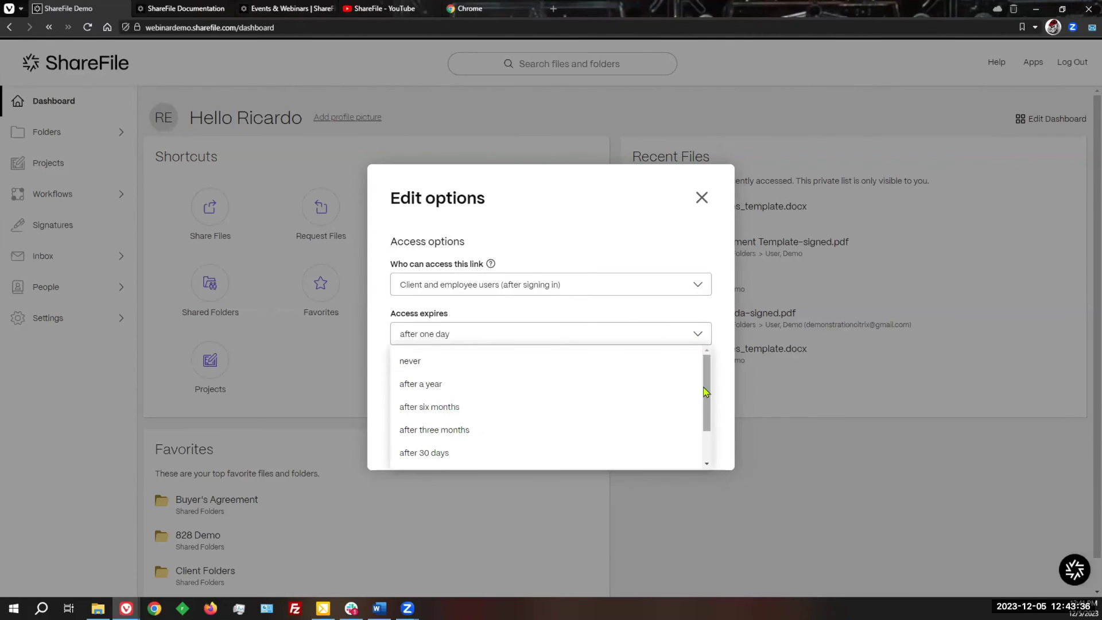
pyautogui.moveTo(706, 388); pyautogui.dragTo(710, 434)
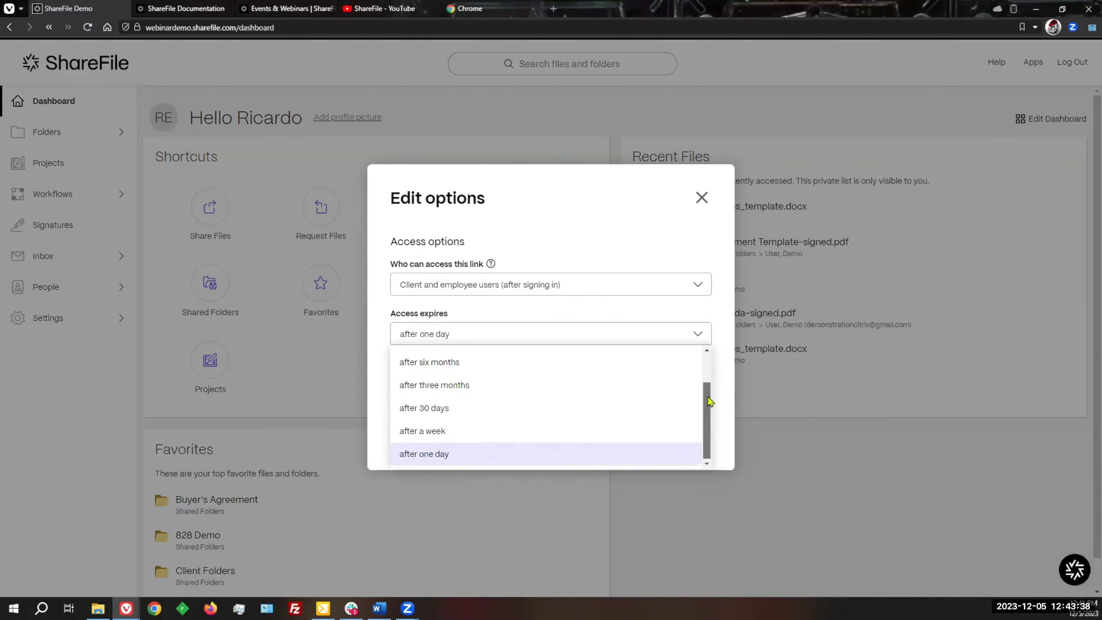
pyautogui.scroll(2, 677, 367)
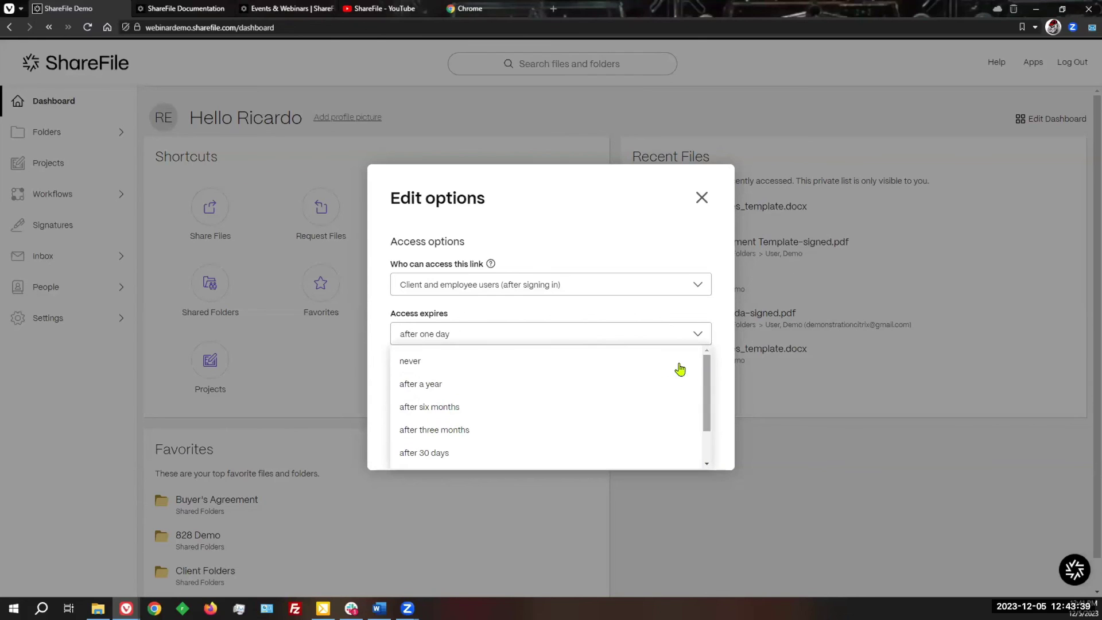
pyautogui.click(608, 366)
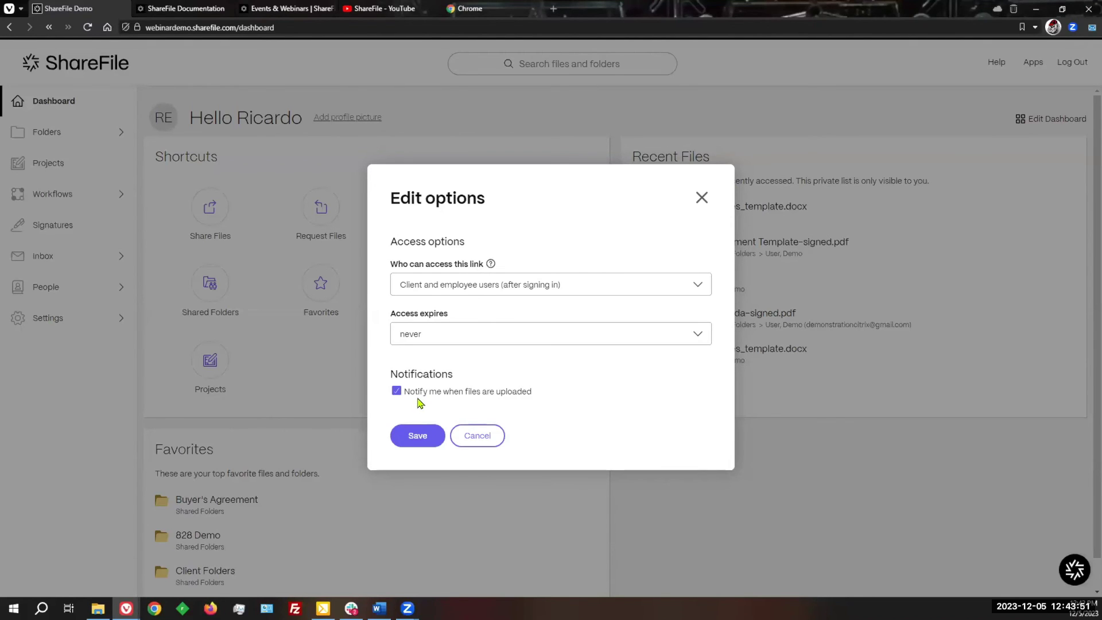
pyautogui.click(414, 436)
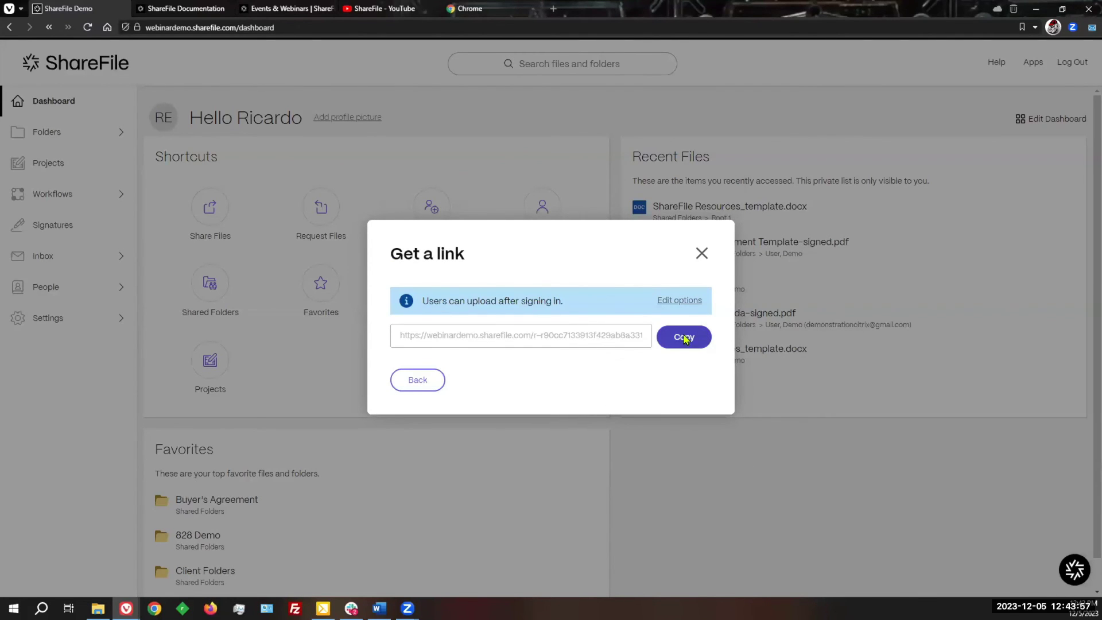
pyautogui.click(682, 338)
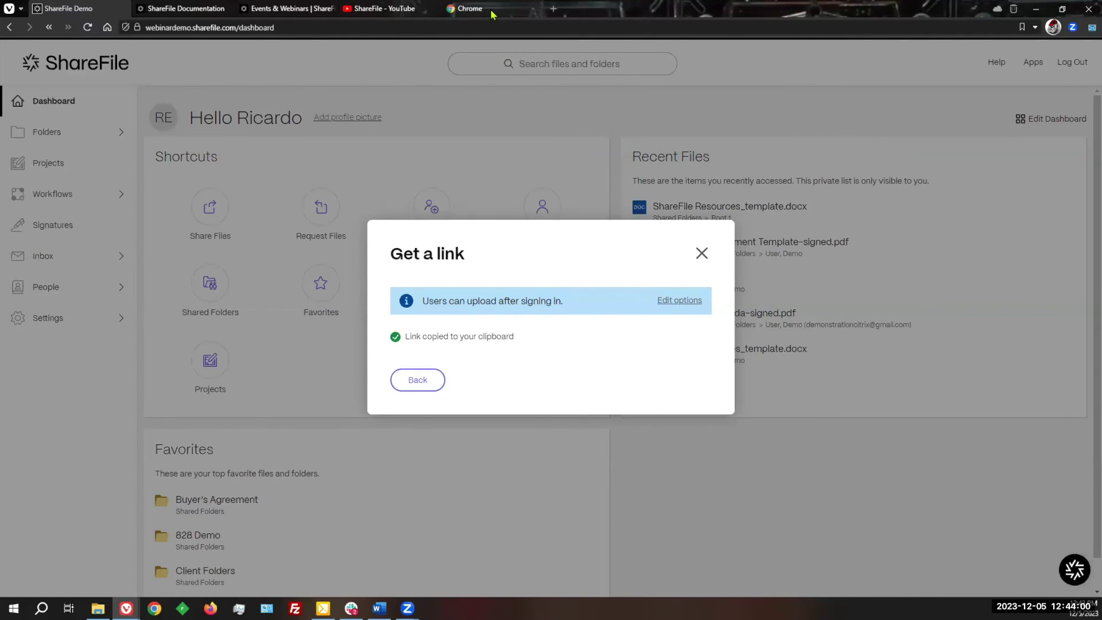
# Step: Switch to Gmail and open its full general settings at the signature section
pyautogui.moveTo(492, 10)
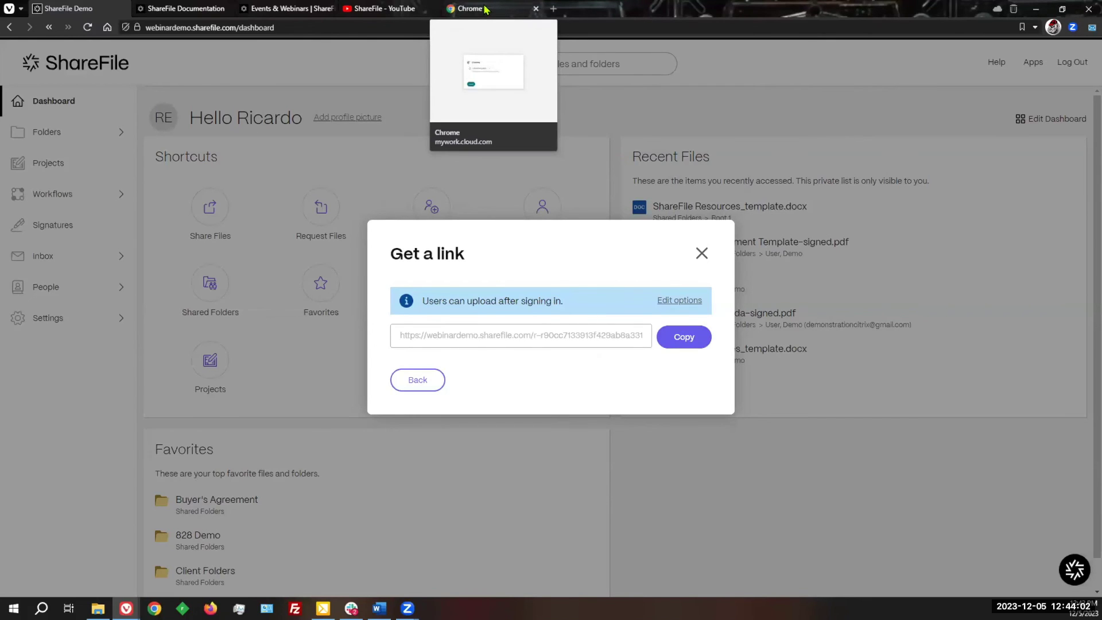
pyautogui.click(492, 11)
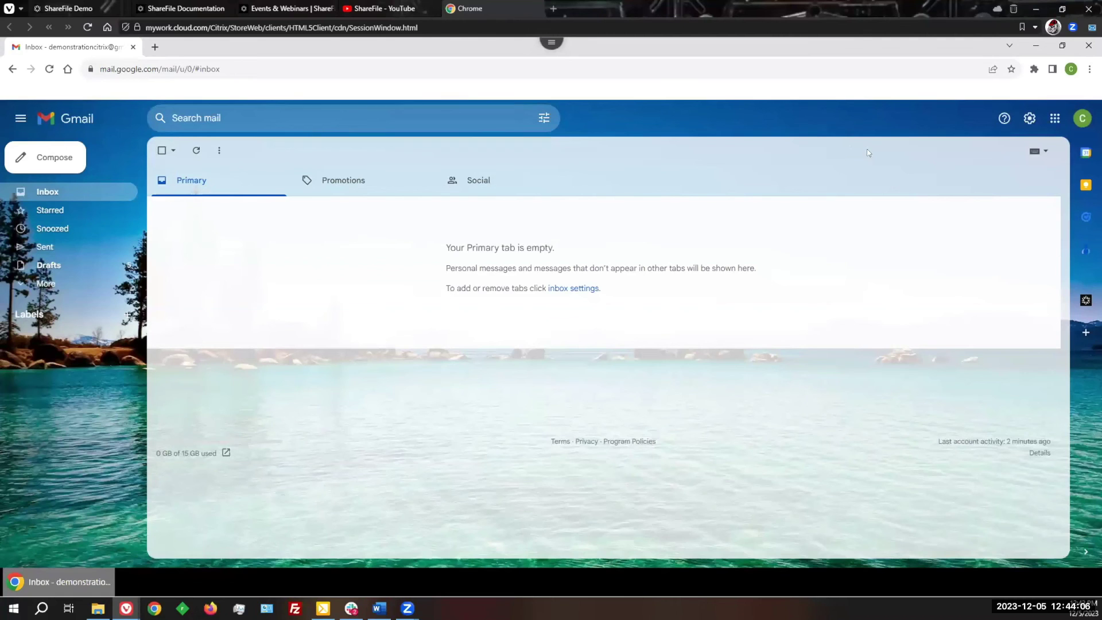
pyautogui.click(1028, 119)
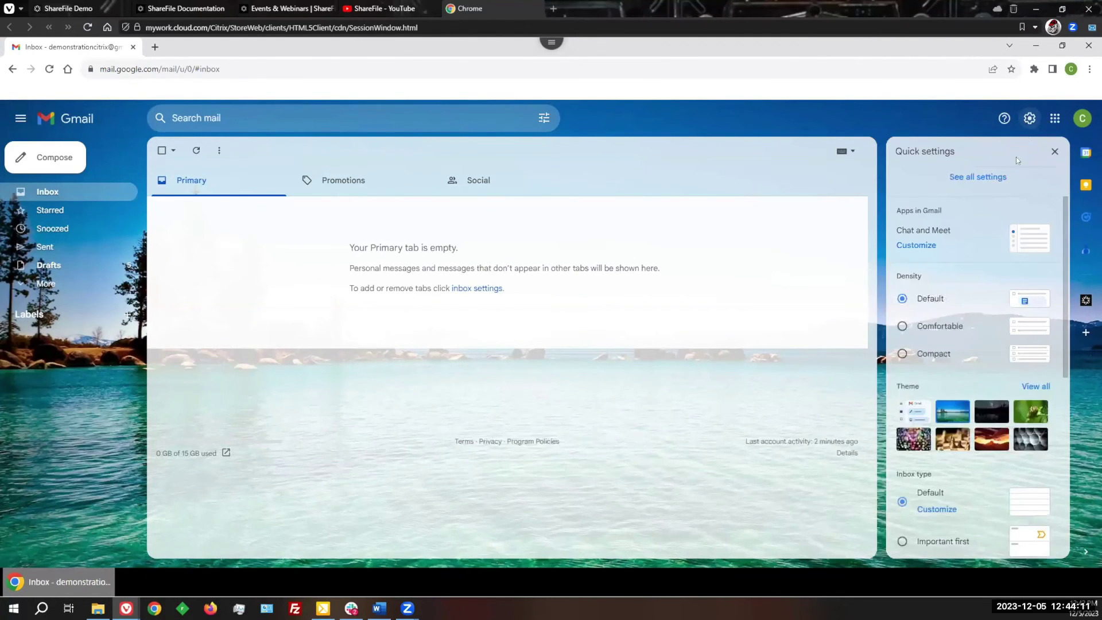
pyautogui.click(988, 180)
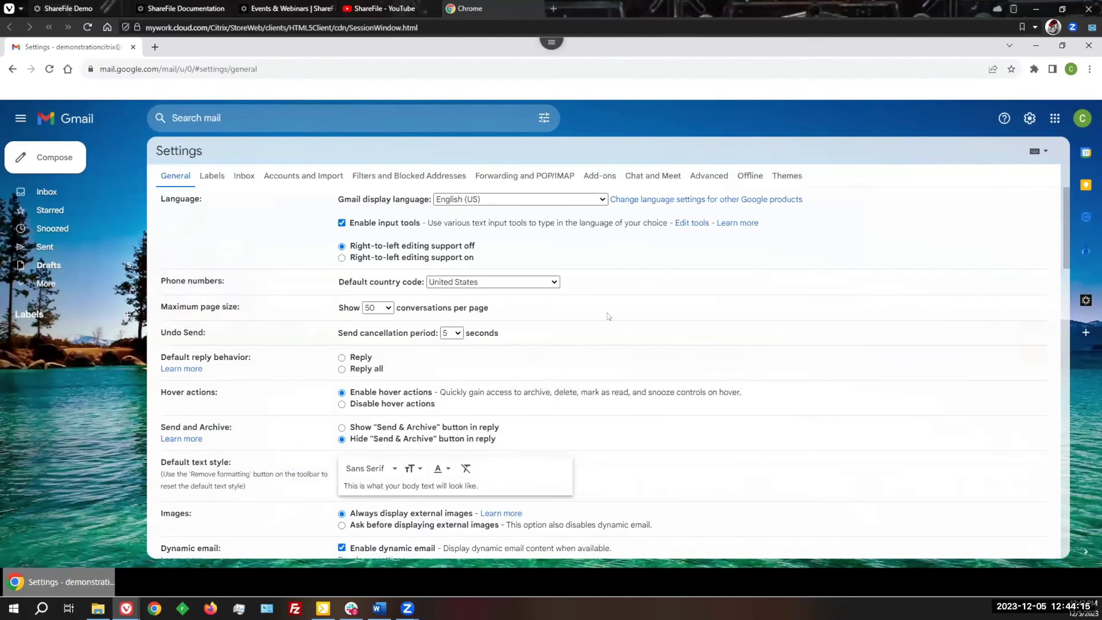
pyautogui.scroll(-10, 667, 281)
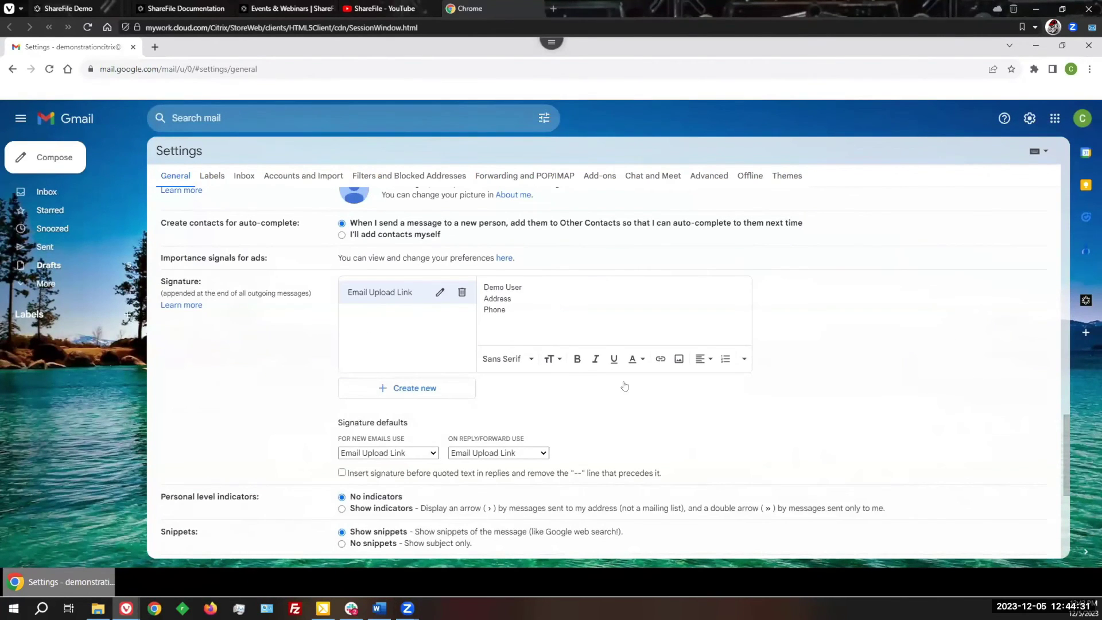
# Step: Insert the copied file request link into the Email Upload Link signature with the display text "Click to Send Files Securely"
pyautogui.click(660, 359)
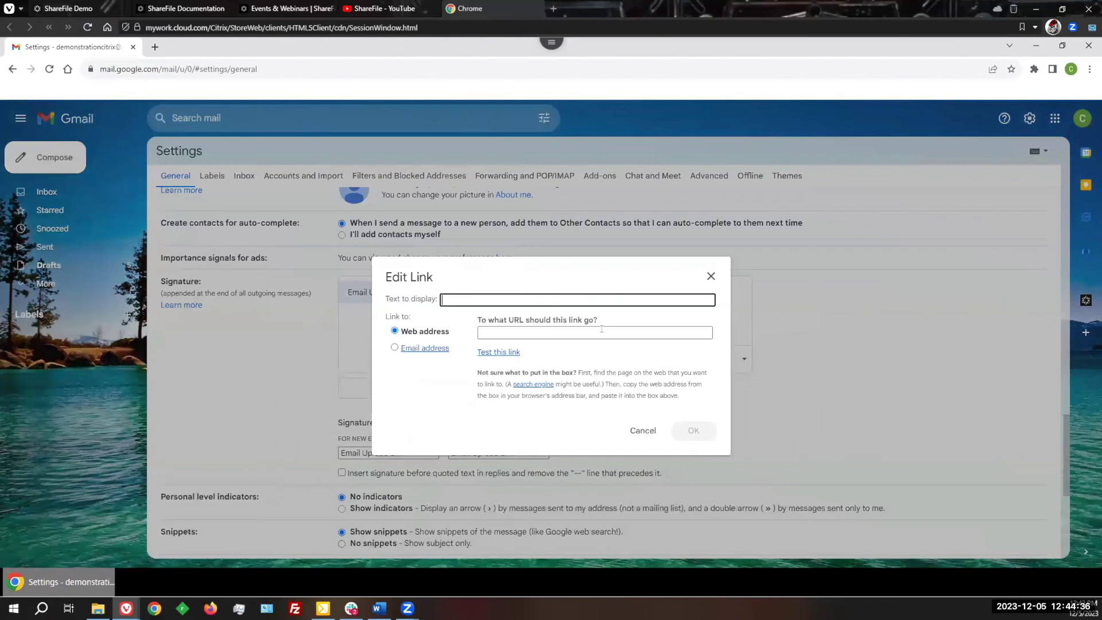
pyautogui.click(594, 331)
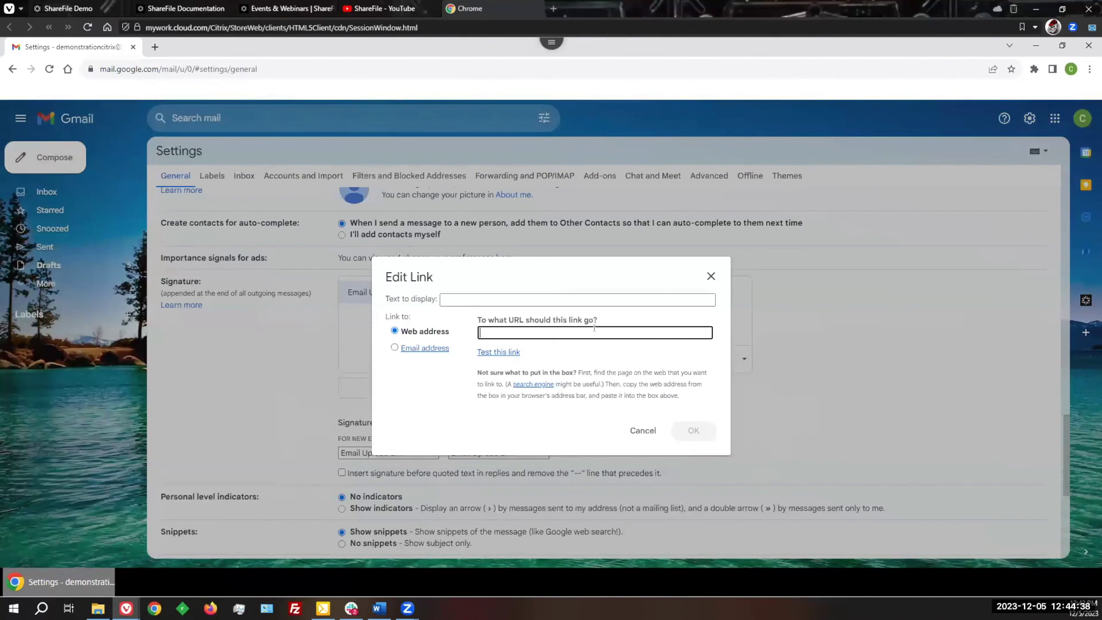
pyautogui.hotkey('ctrl', 'v')
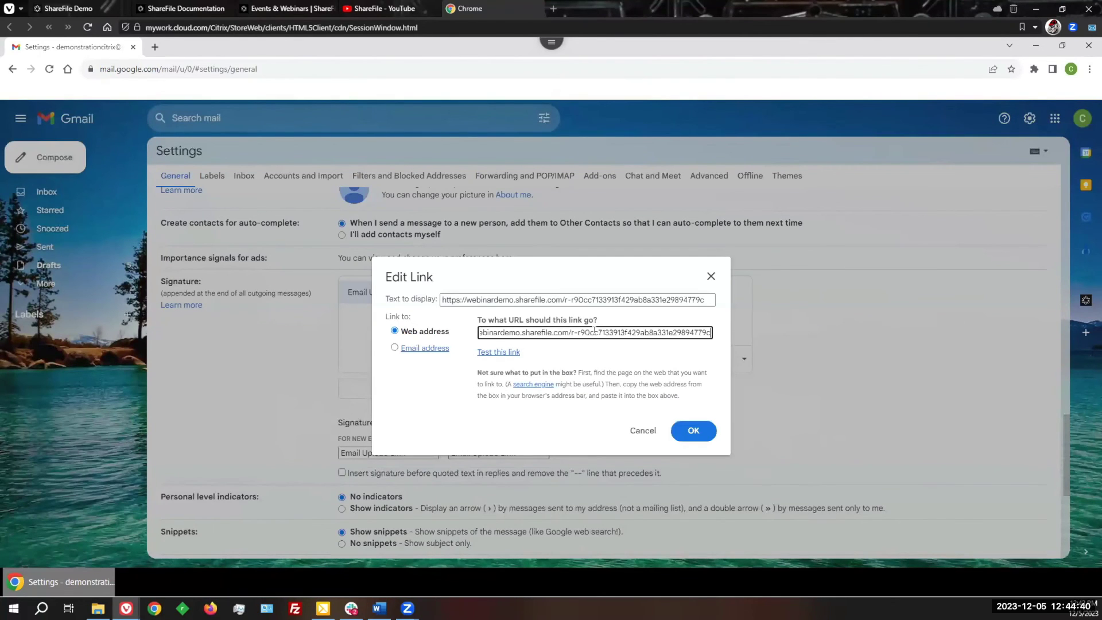
pyautogui.click(640, 299)
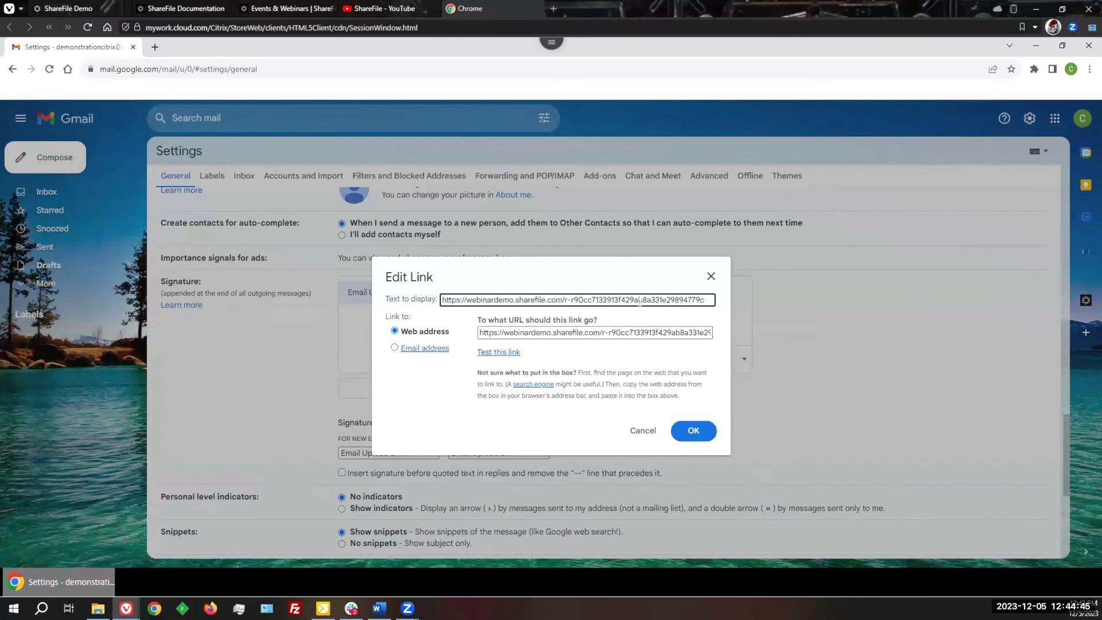
pyautogui.hotkey('ctrl', 'a')
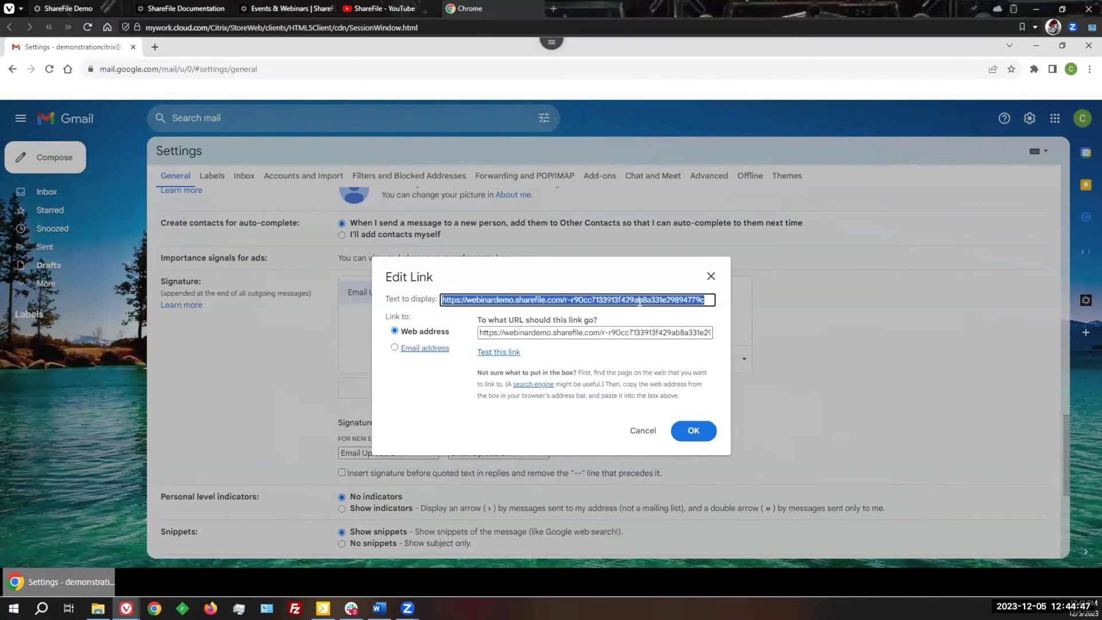
pyautogui.write('Click to ')
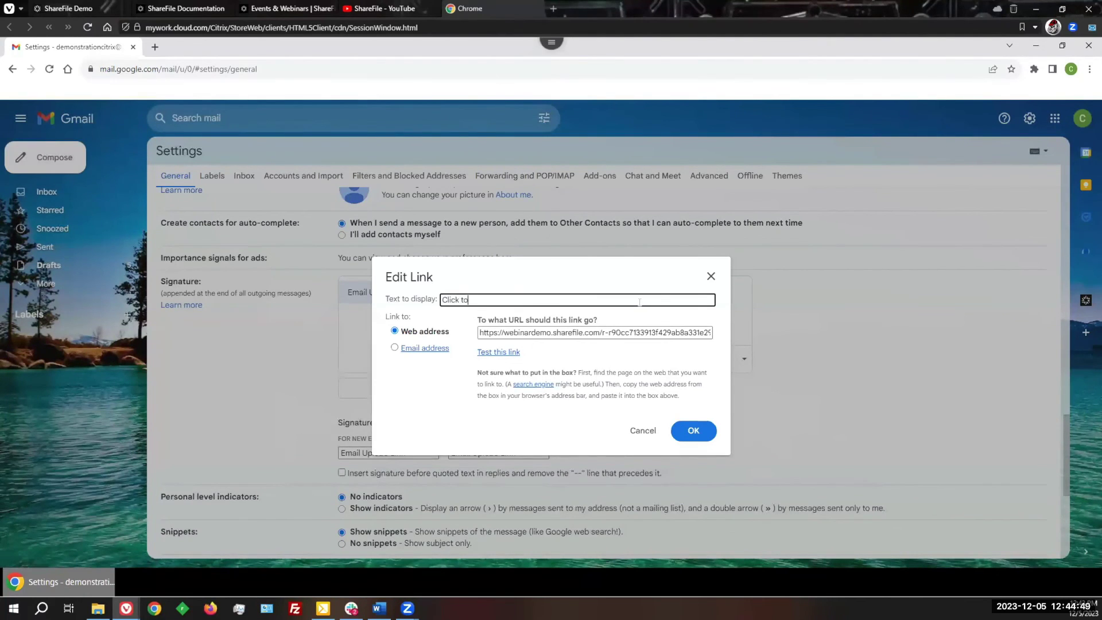
pyautogui.write('Send Files Securely')
pyautogui.click(696, 437)
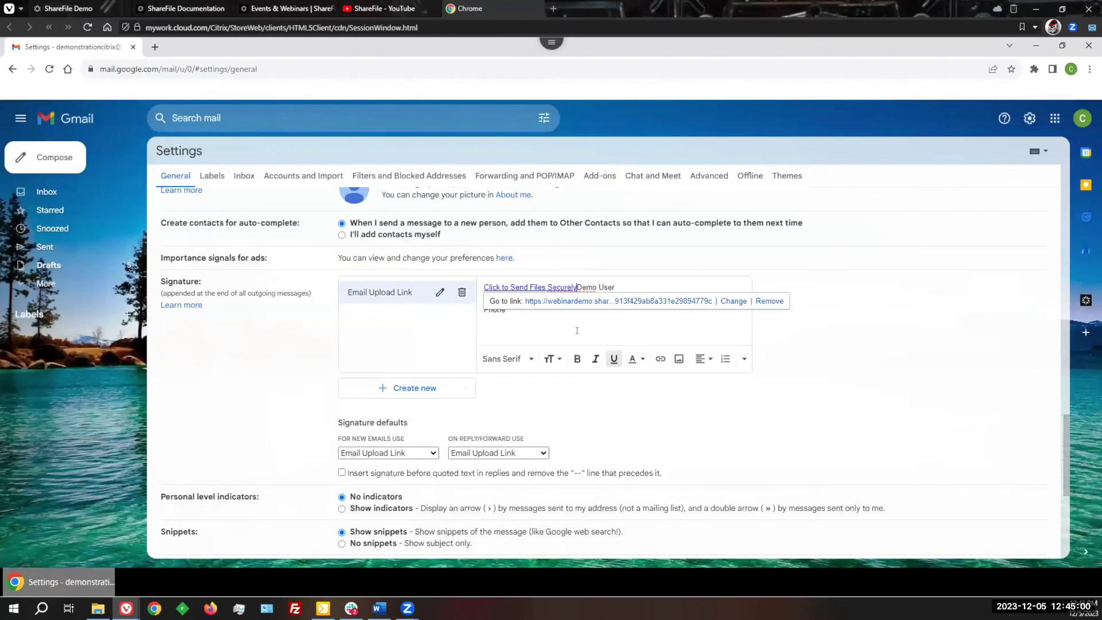
# Step: Move the "Click to Send Files Securely" link below the Phone line of the signature and save the Gmail settings
pyautogui.moveTo(569, 287); pyautogui.dragTo(484, 287)
pyautogui.rightClick(494, 287)
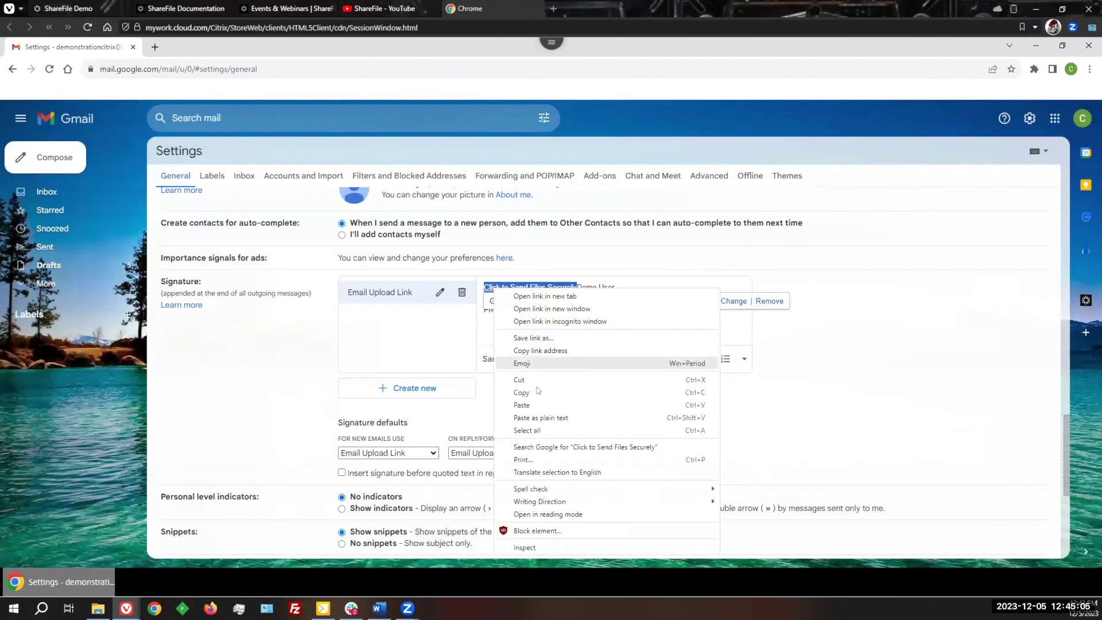
pyautogui.click(520, 379)
pyautogui.click(496, 335)
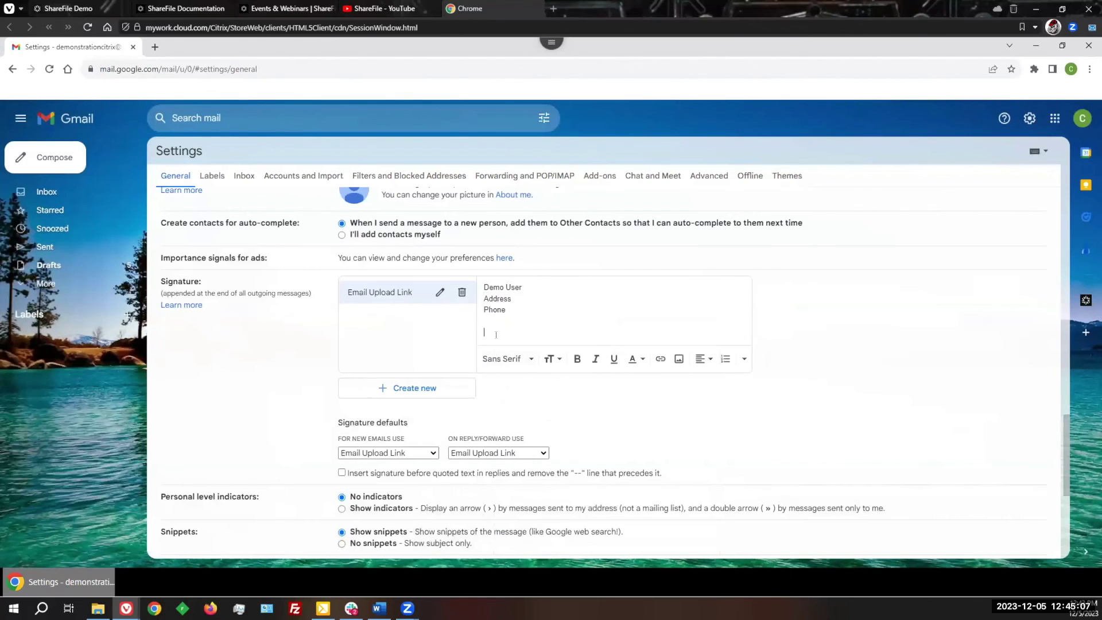
pyautogui.hotkey('ctrl', 'v')
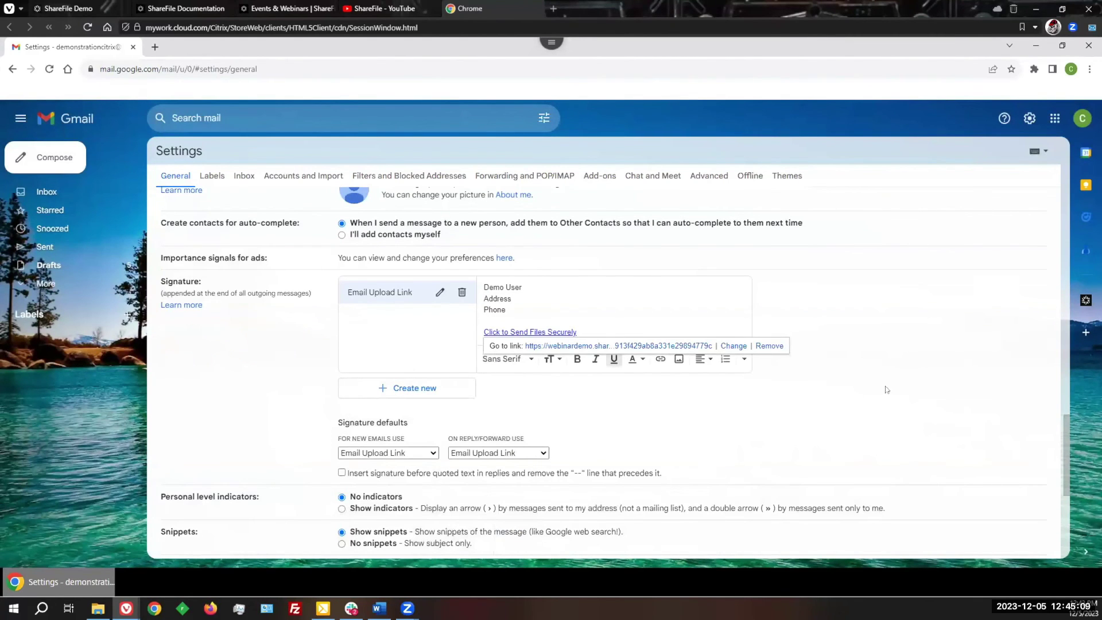
pyautogui.click(911, 368)
pyautogui.scroll(-5, 909, 367)
pyautogui.click(590, 497)
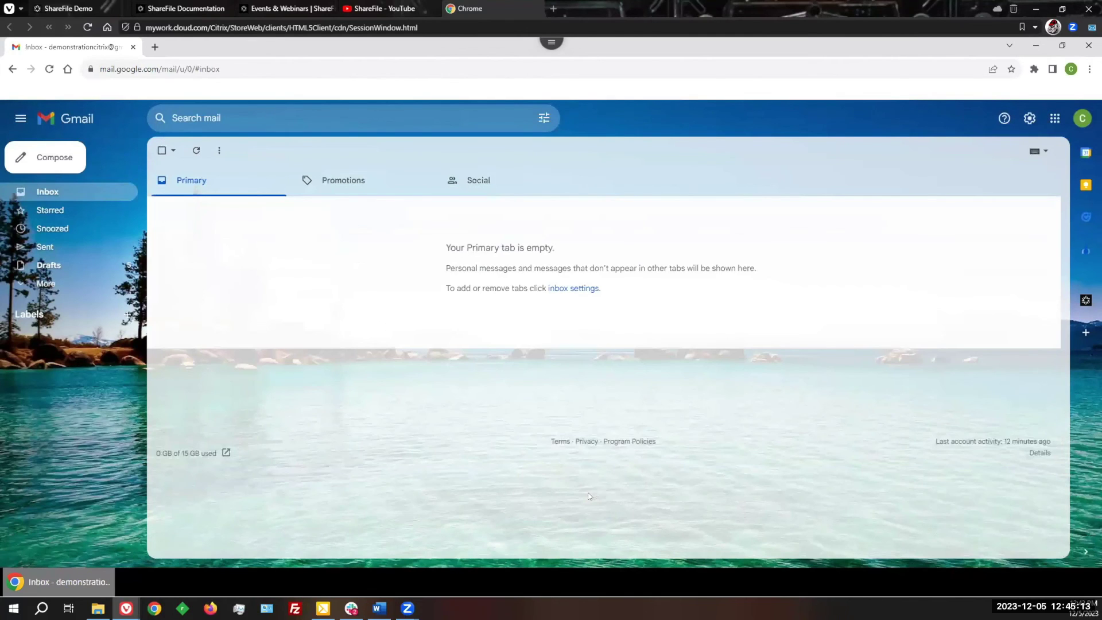
# Step: Start a new email in Gmail, and close the ShareFile upload page and the Get a link dialog
pyautogui.click(55, 164)
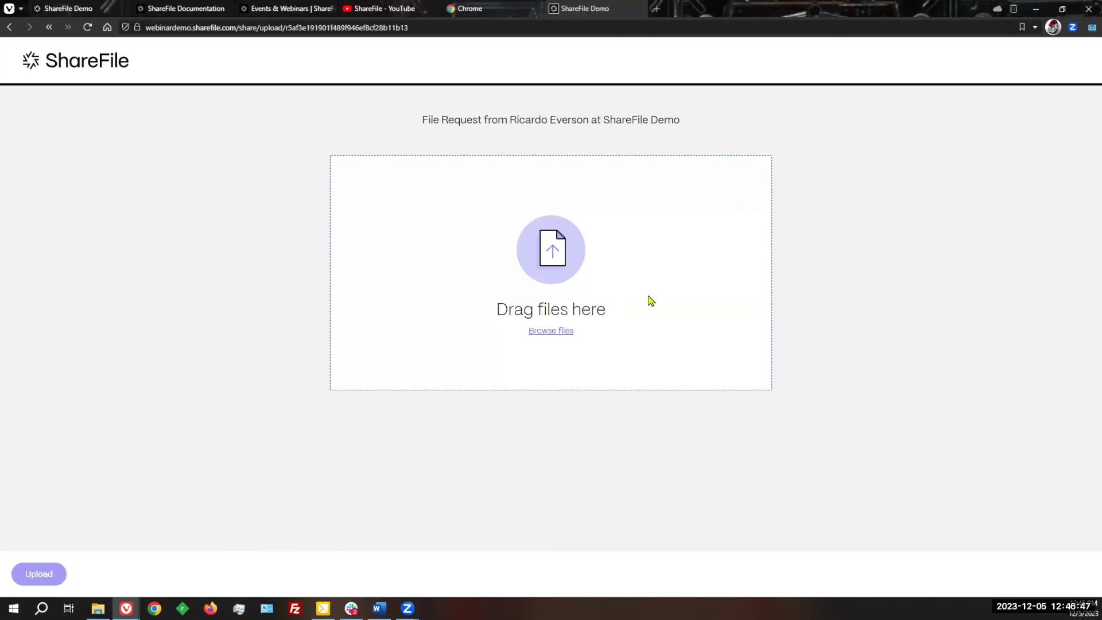
pyautogui.click(639, 9)
pyautogui.click(701, 254)
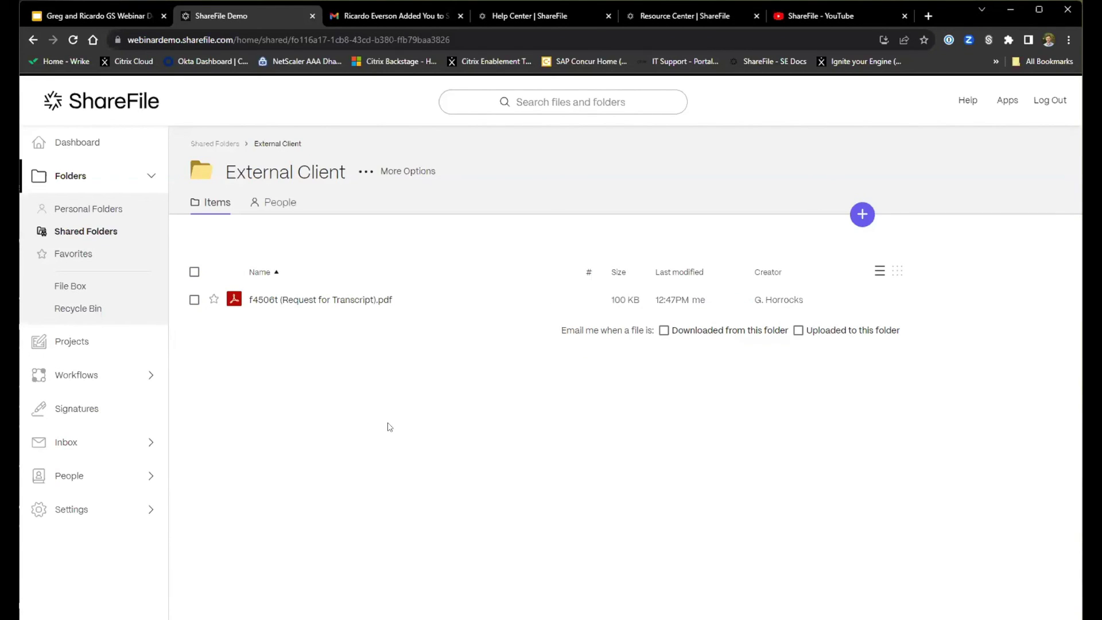
# Step: Open f4506t (Request for Transcript).pdf in the External Client folder and send it for signature
pyautogui.click(194, 300)
pyautogui.click(194, 300)
pyautogui.click(306, 300)
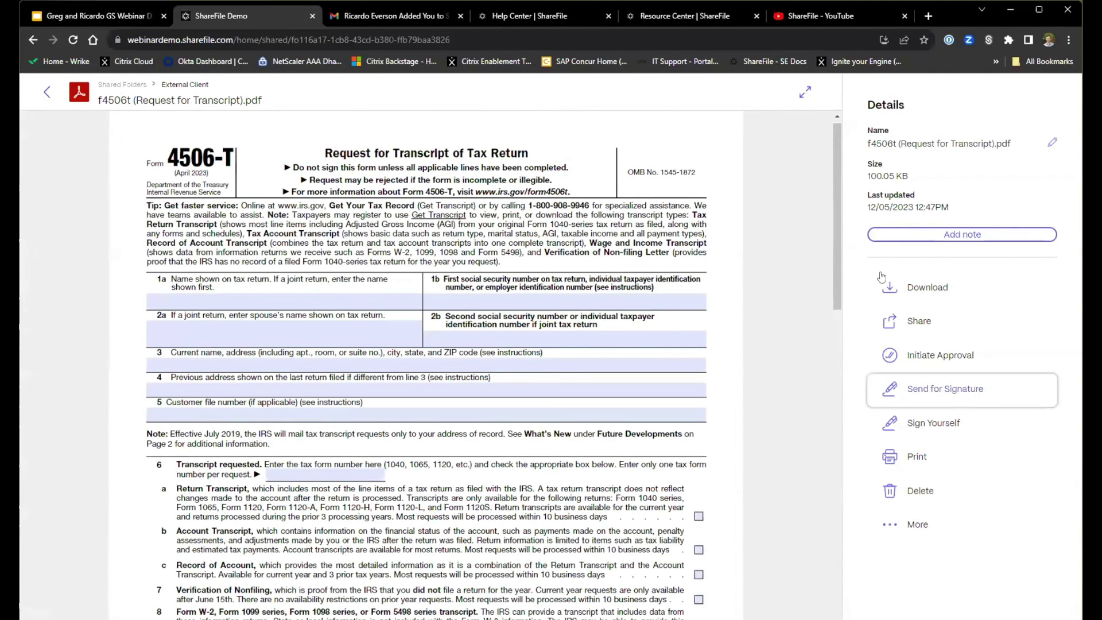
pyautogui.click(924, 395)
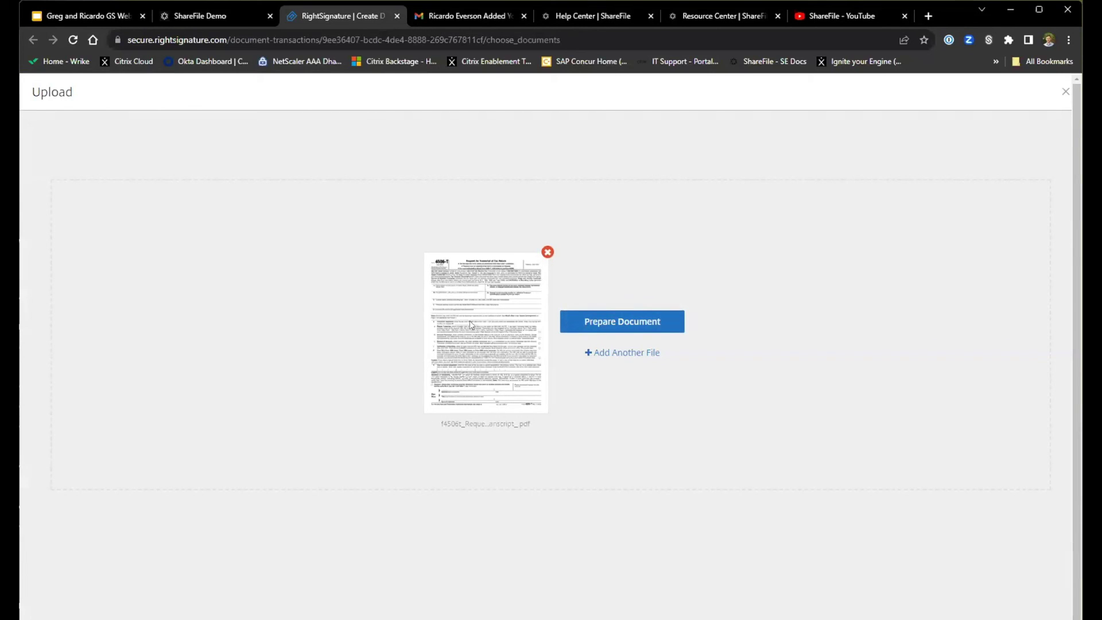
# Step: Prepare the transcript request form with the listed signer, and expand the request field types for field placement
pyautogui.click(629, 321)
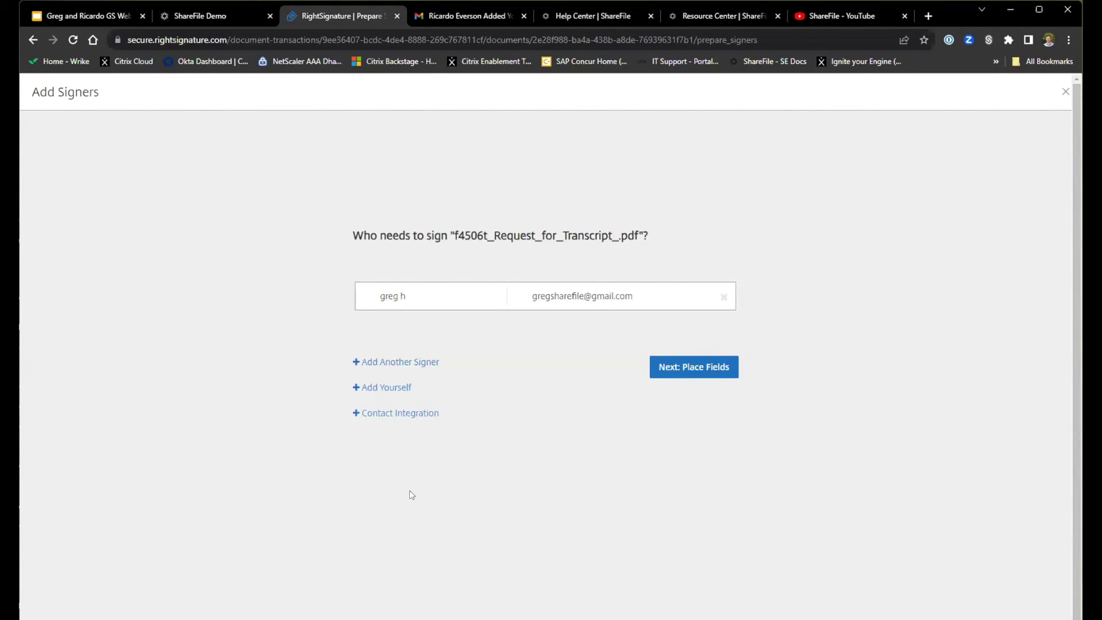
pyautogui.click(692, 370)
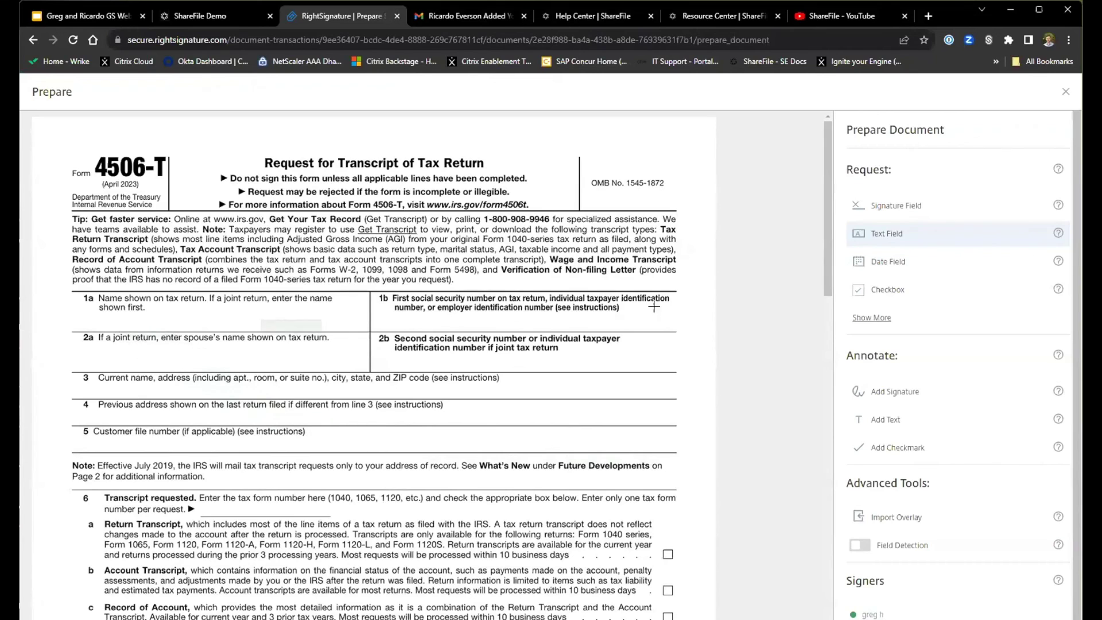
pyautogui.click(873, 319)
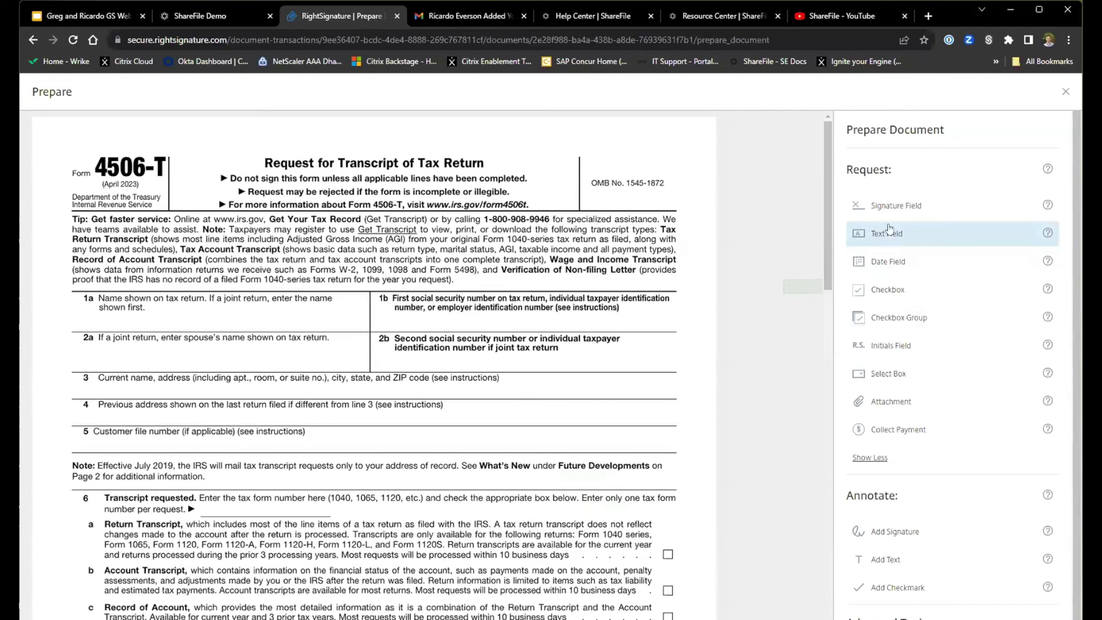
# Step: Place signer text fields on lines 1a, 2a and 3 of the transcript request form
pyautogui.click(96, 311)
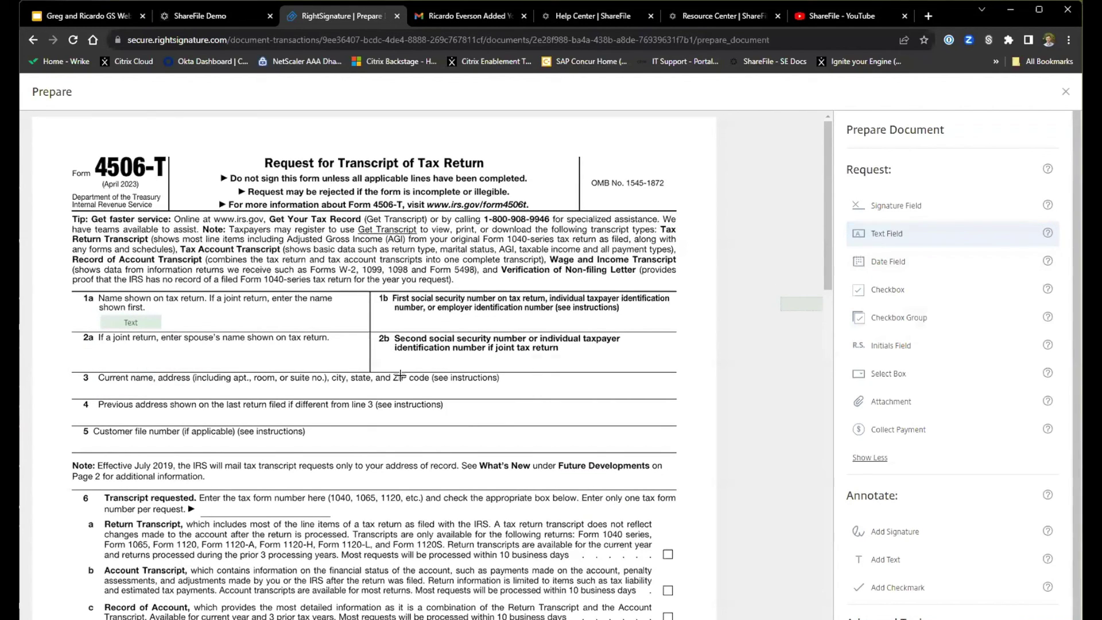
pyautogui.click(95, 344)
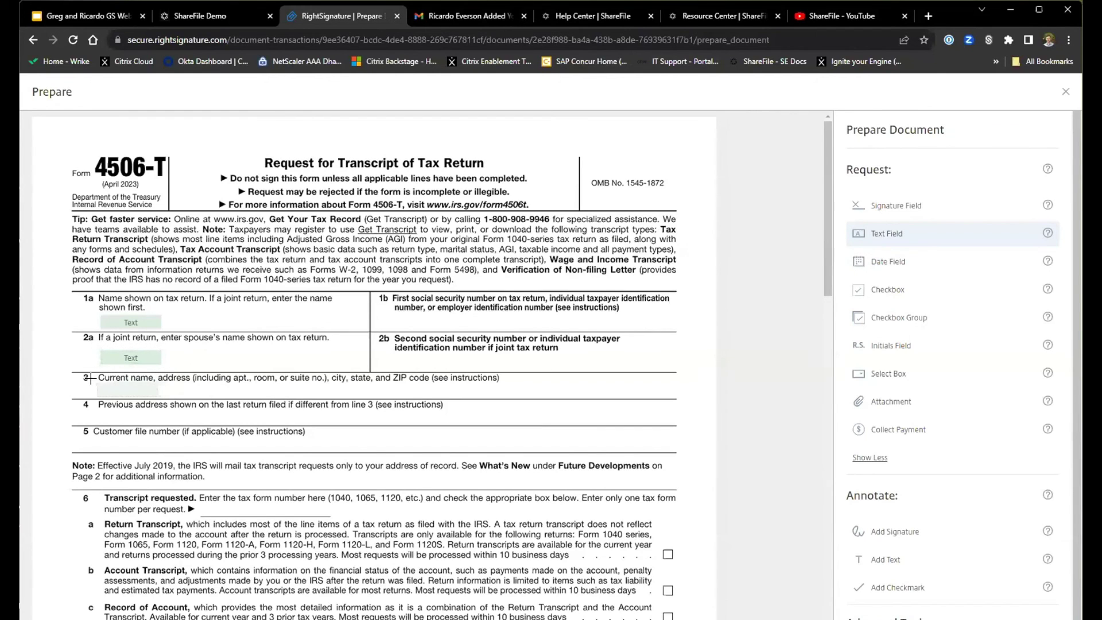
pyautogui.click(112, 397)
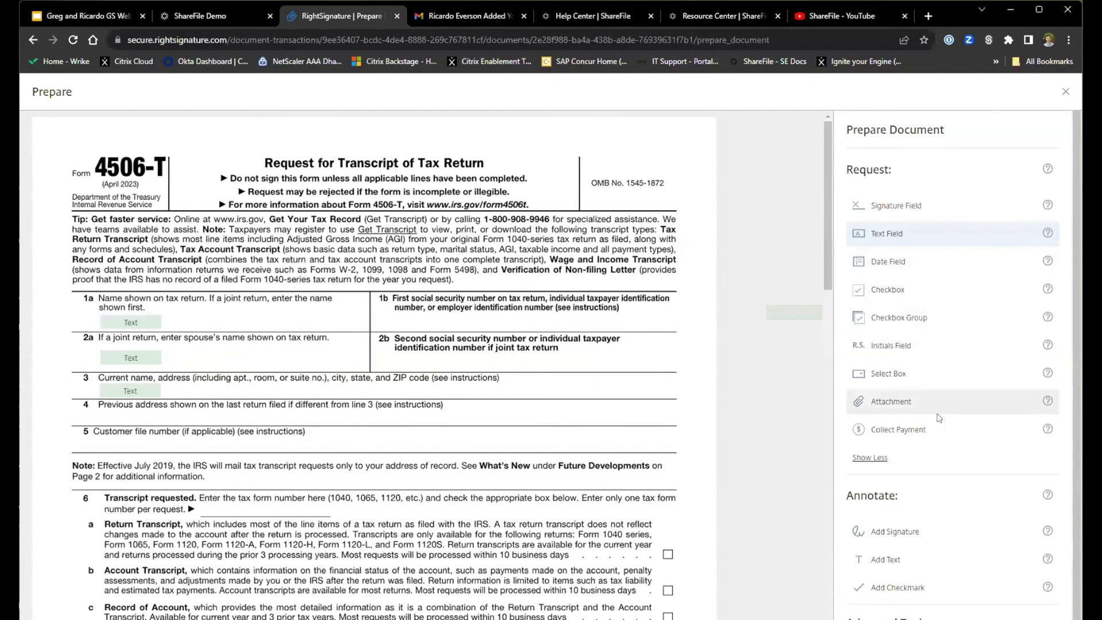
pyautogui.scroll(-1, 872, 417)
pyautogui.scroll(1, 870, 396)
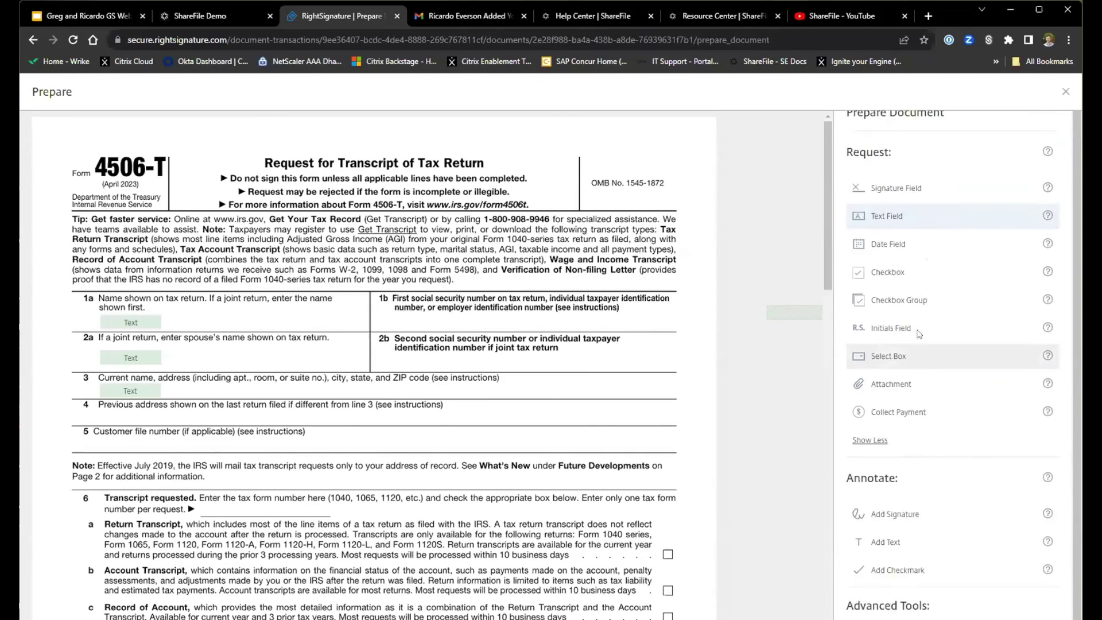
# Step: Place a signature field above the taxpayer's Signature line at the end of page 1
pyautogui.click(895, 205)
pyautogui.scroll(-1, 497, 390)
pyautogui.scroll(-8, 497, 390)
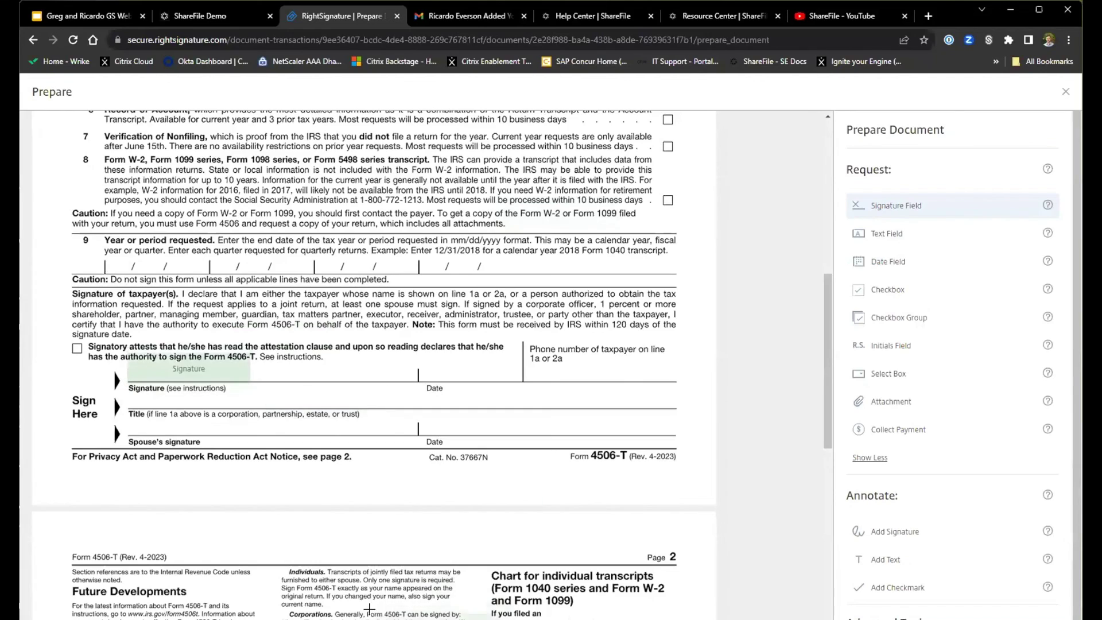
pyautogui.scroll(6, 382, 564)
pyautogui.scroll(3, 381, 564)
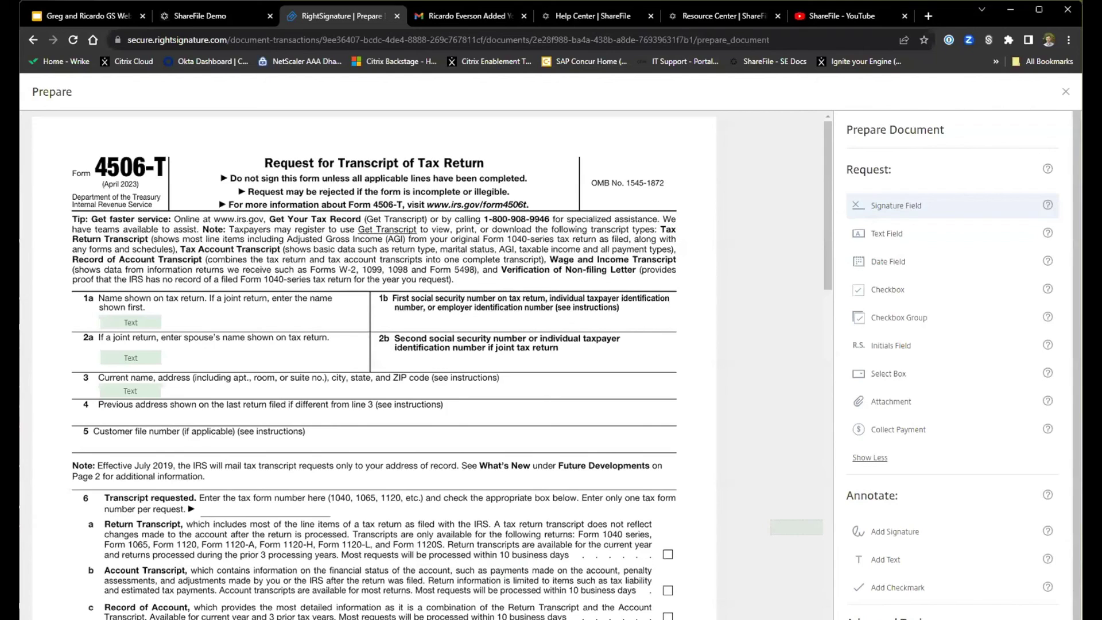
pyautogui.scroll(-3, 981, 534)
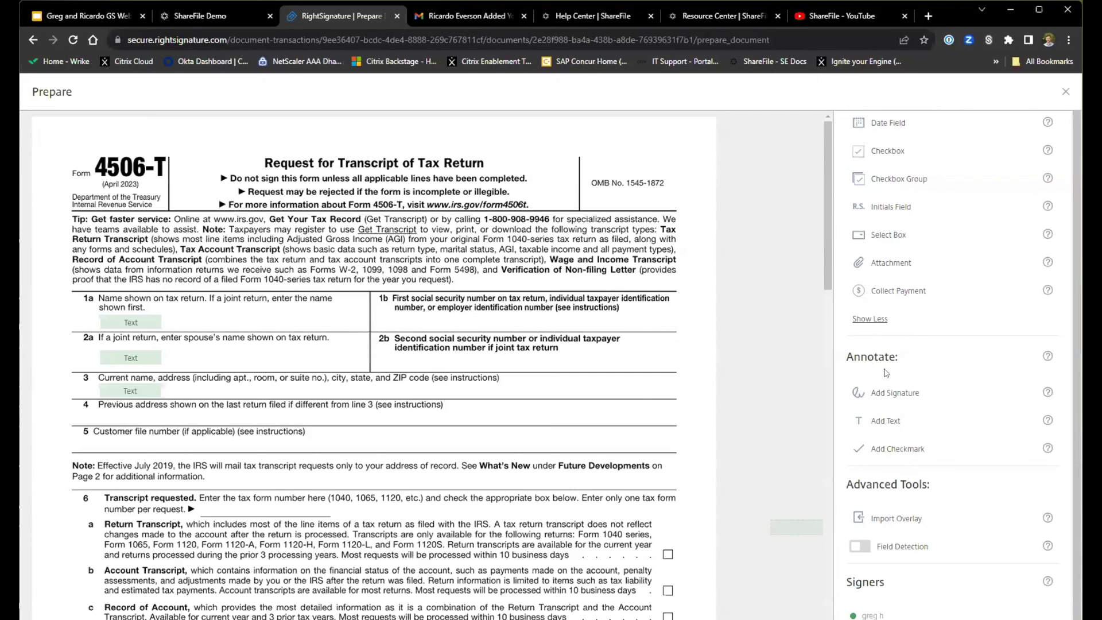
# Step: Show the additional options of the extra signature field over line 2b and delete that field
pyautogui.click(880, 399)
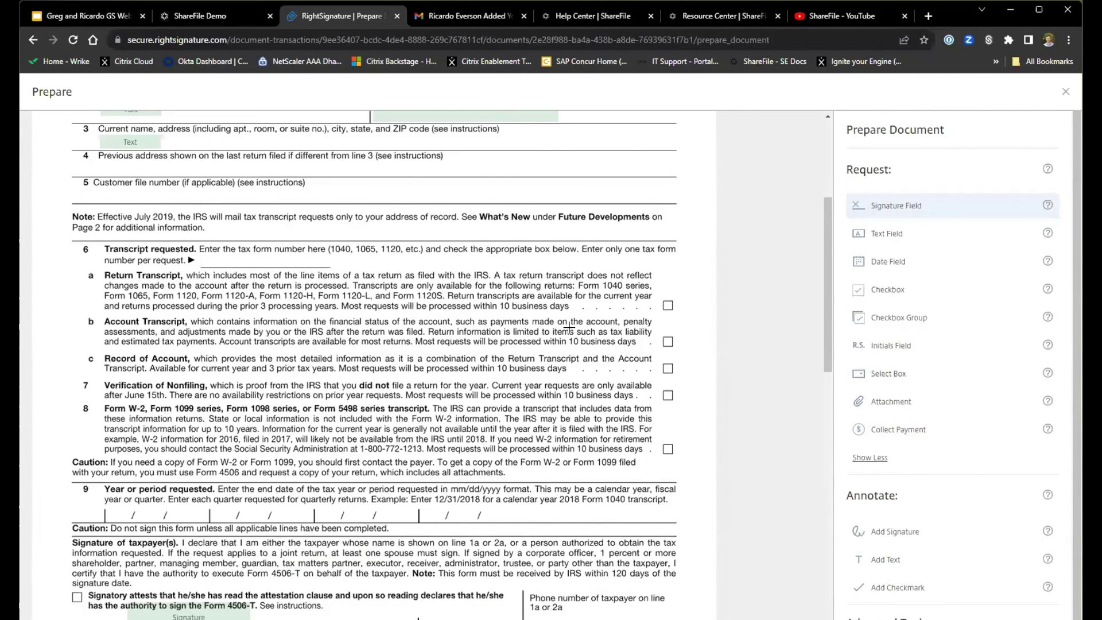
pyautogui.scroll(4, 373, 326)
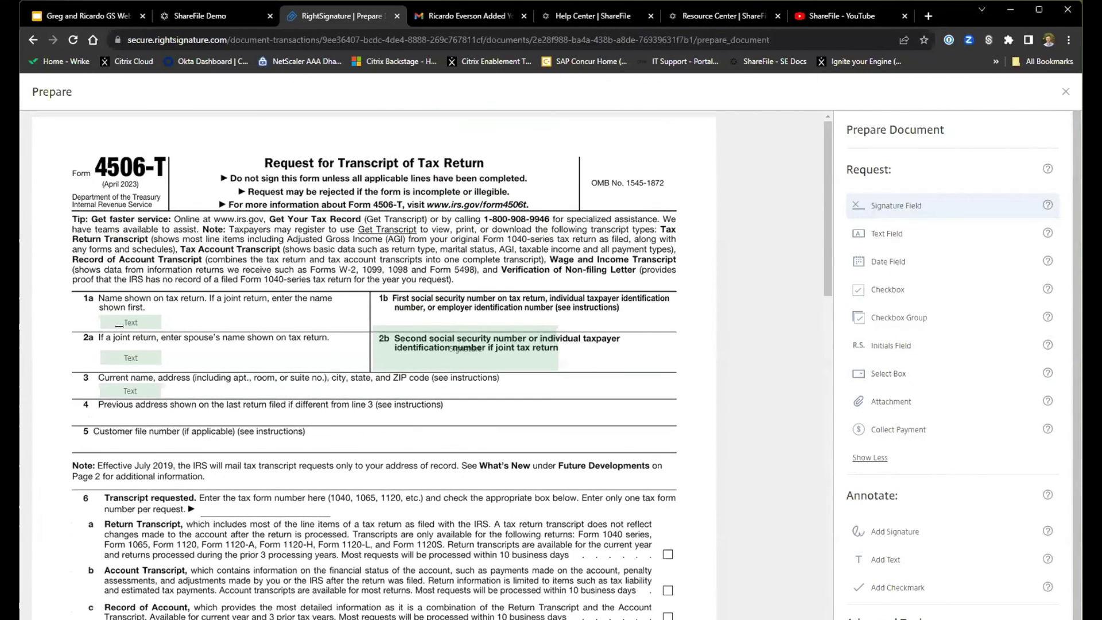
pyautogui.click(454, 352)
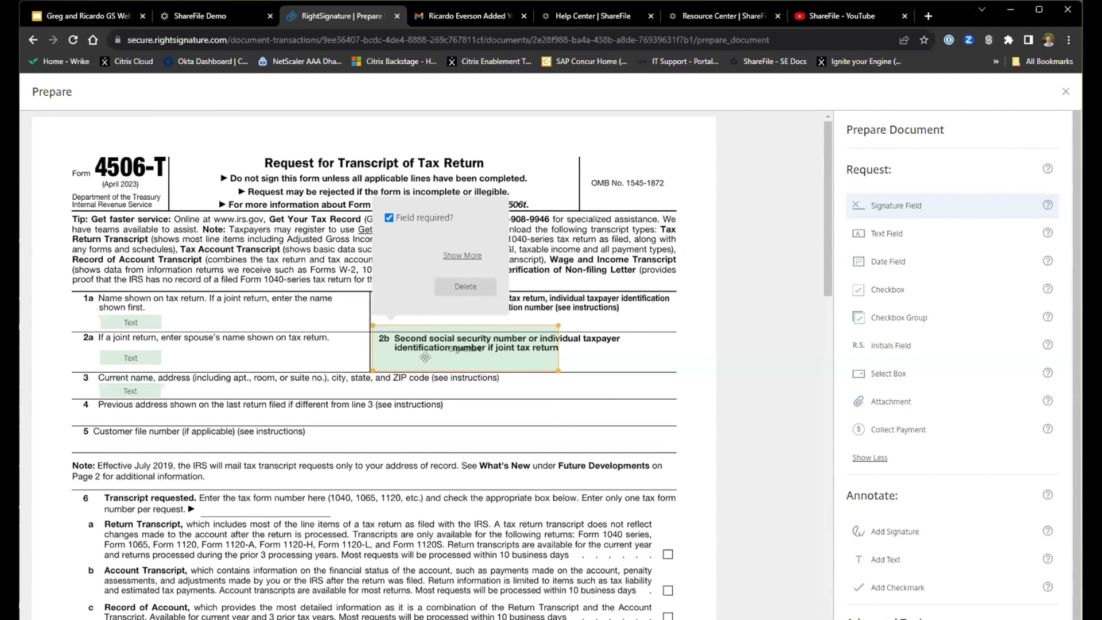
pyautogui.click(462, 255)
pyautogui.click(389, 196)
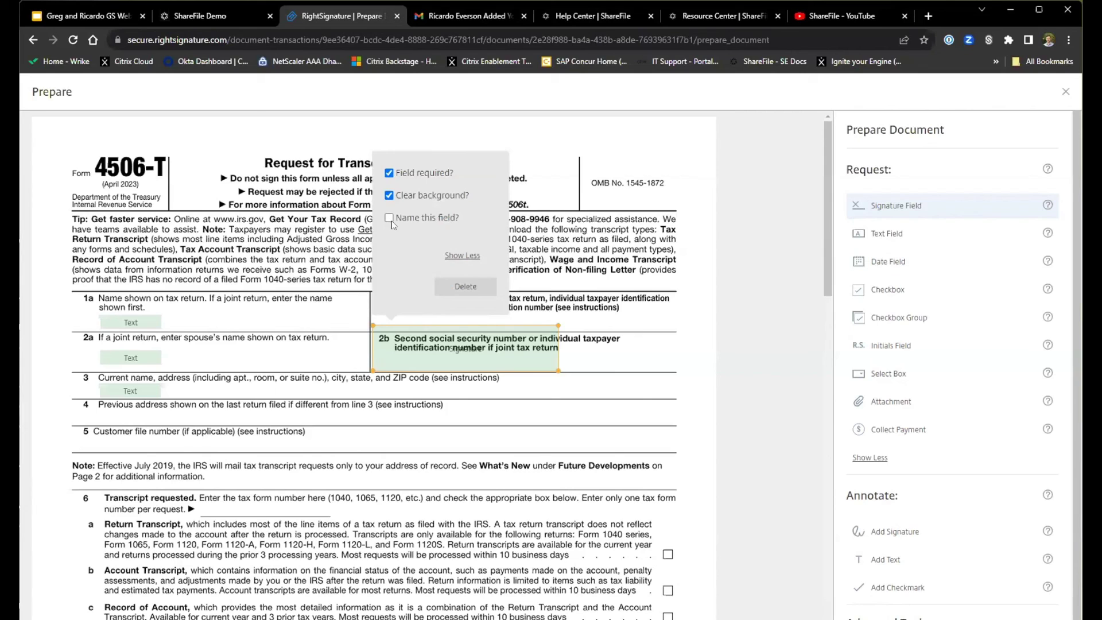
pyautogui.click(471, 287)
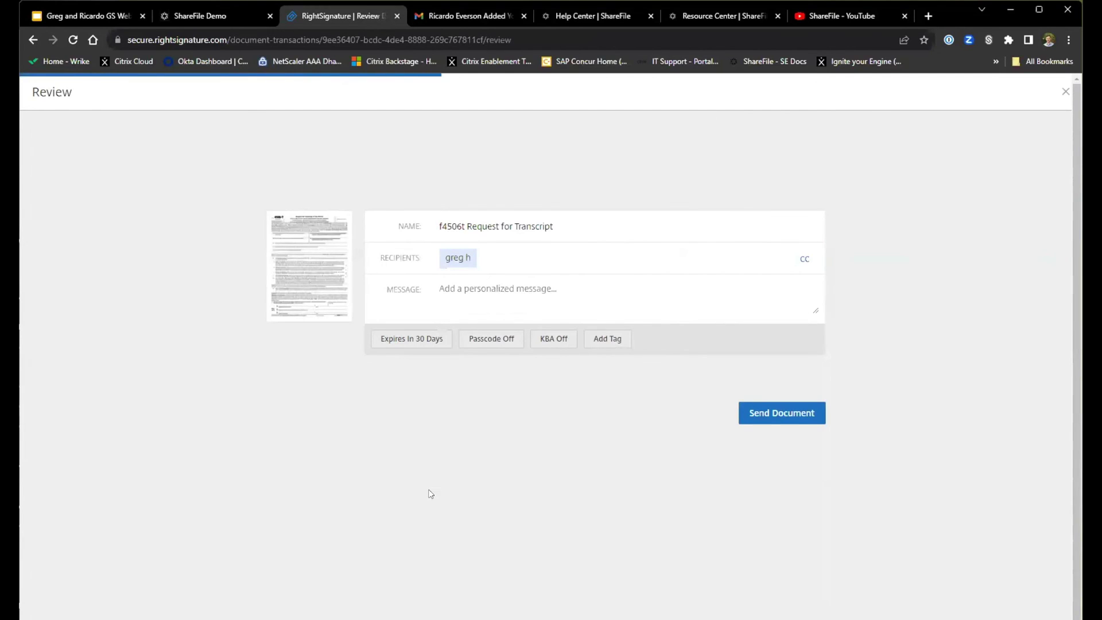
# Step: Add the message "Please fill and sign" for the recipient and send the document
pyautogui.click(476, 298)
pyautogui.write('Please fi')
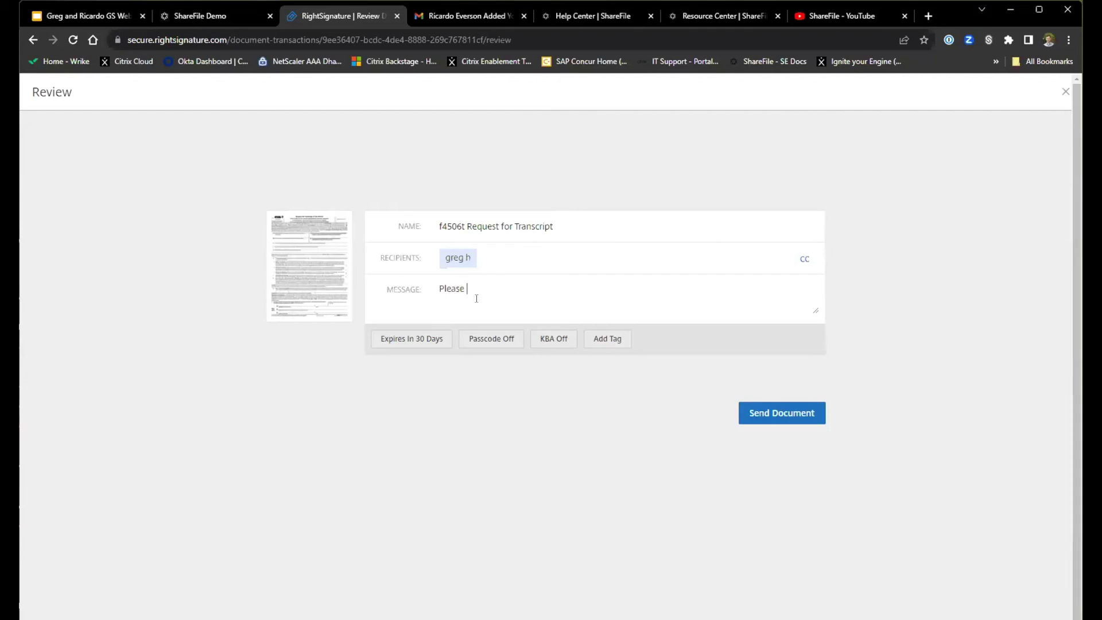
pyautogui.write('ll and sign')
pyautogui.click(758, 414)
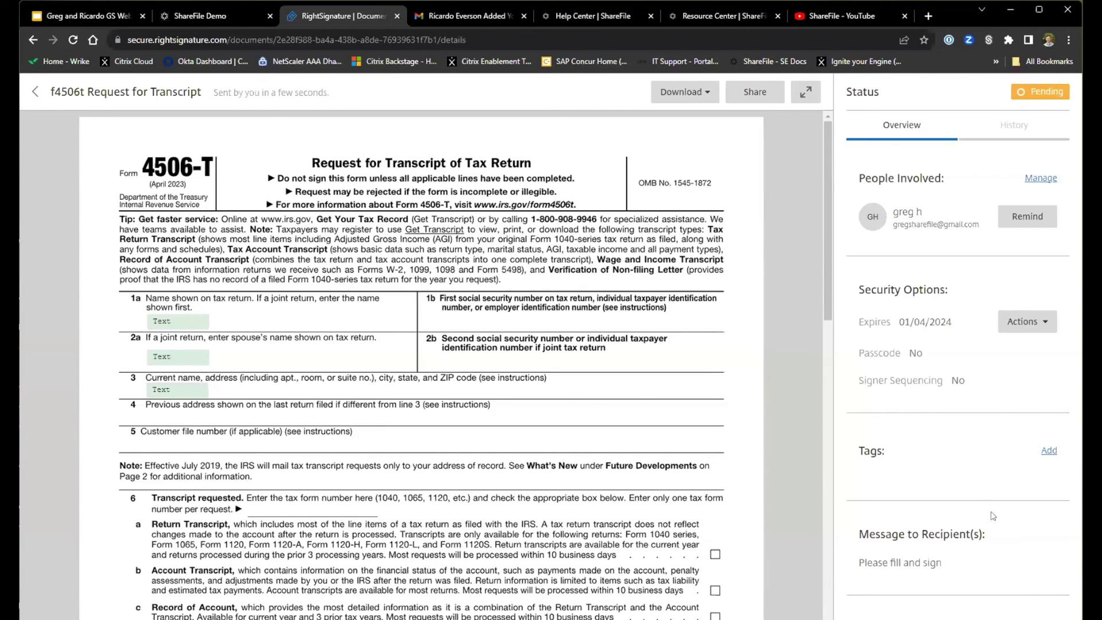
pyautogui.click(692, 92)
pyautogui.click(684, 106)
# Step: Switch to the Gmail inbox, open the new RightSignature request email, and open the document for review and signing
pyautogui.click(463, 16)
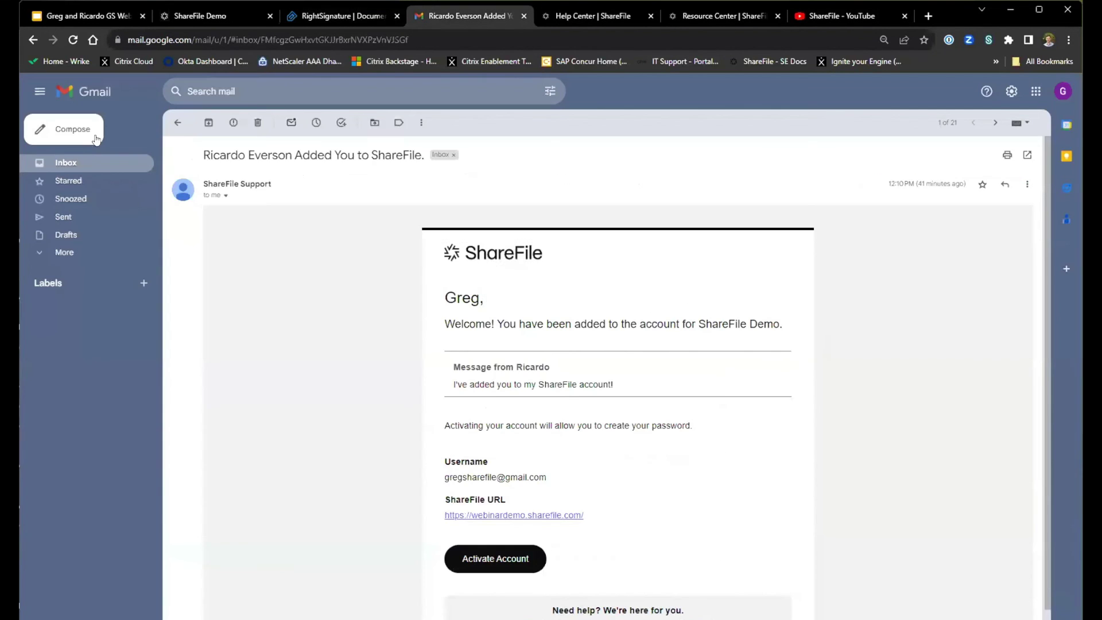
pyautogui.click(60, 164)
pyautogui.click(208, 123)
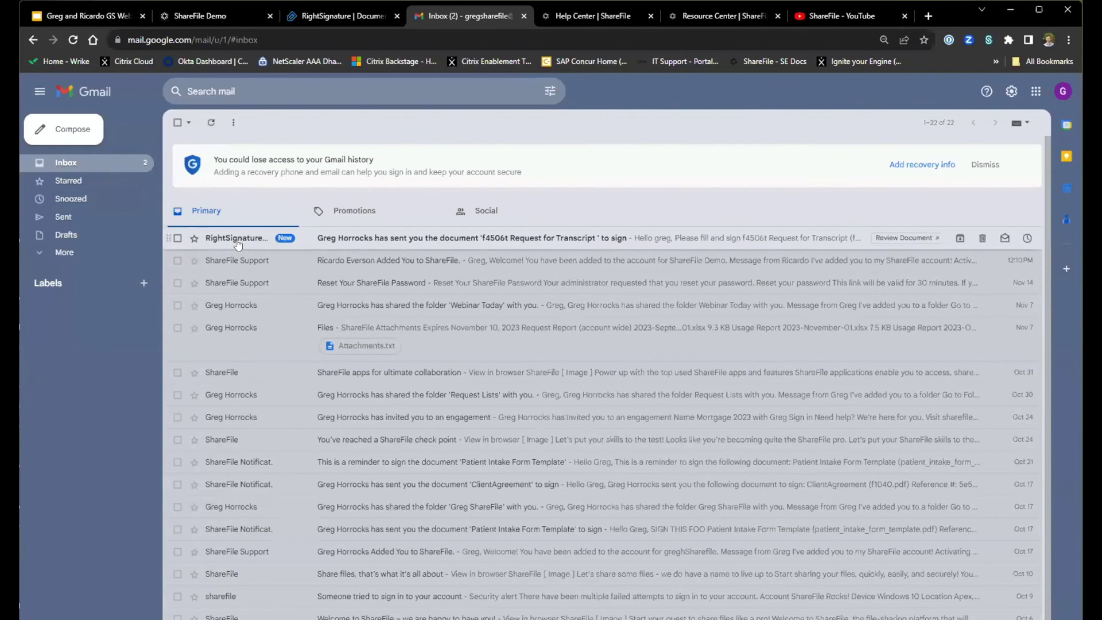
pyautogui.click(347, 244)
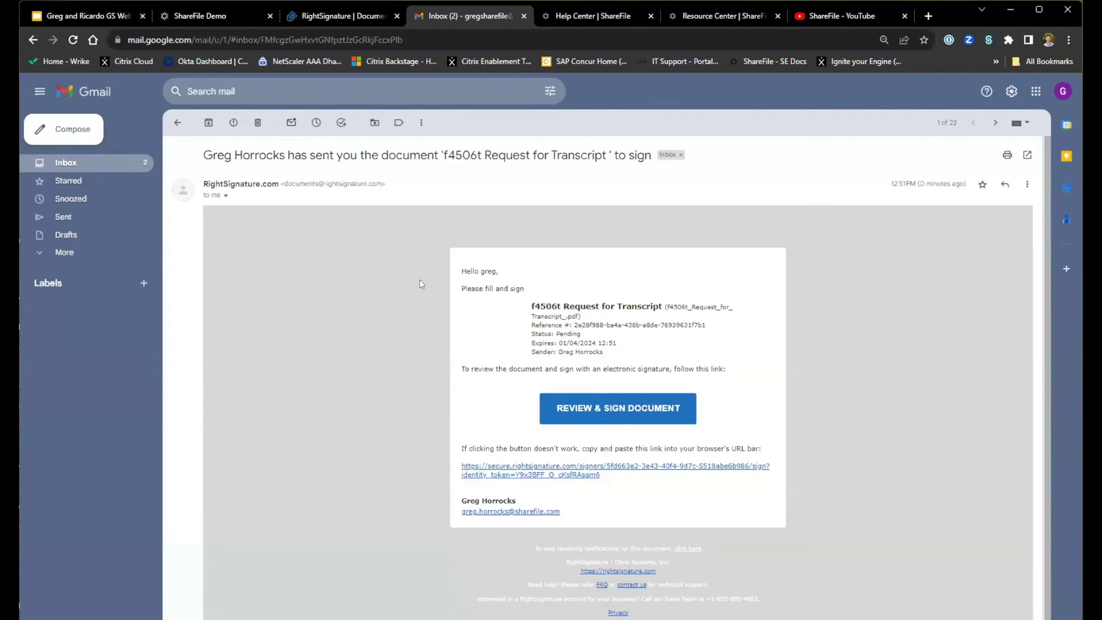
pyautogui.click(616, 422)
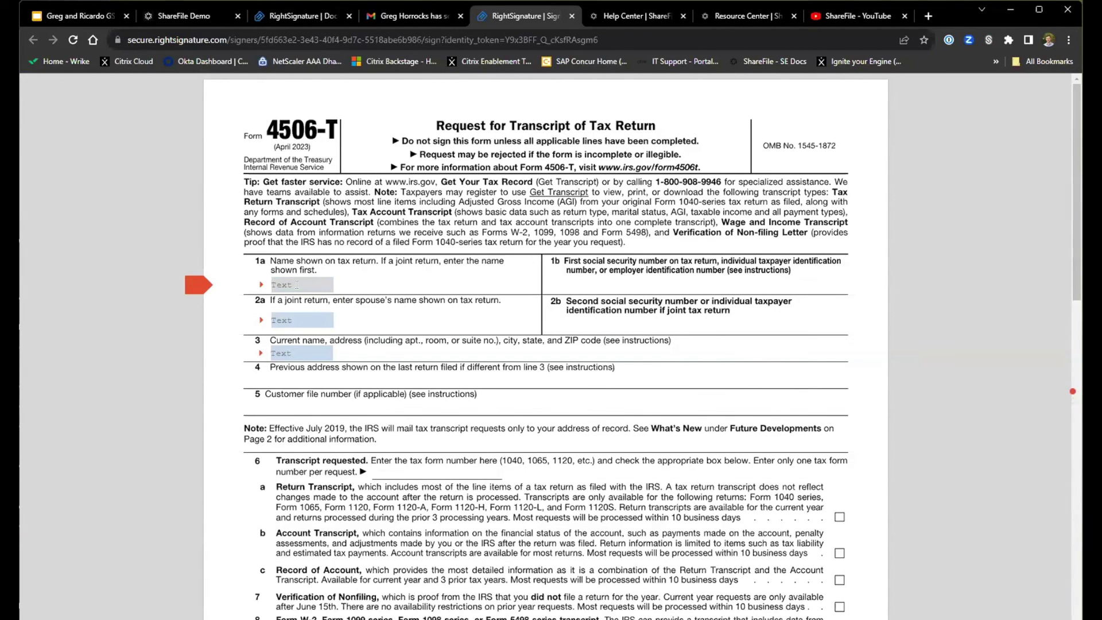
# Step: Fill in the signer's first name on line 1a, last initial on line 2a and first name on line 3
pyautogui.write('Greg')
pyautogui.press('Tab')
pyautogui.write('H')
pyautogui.press('Tab')
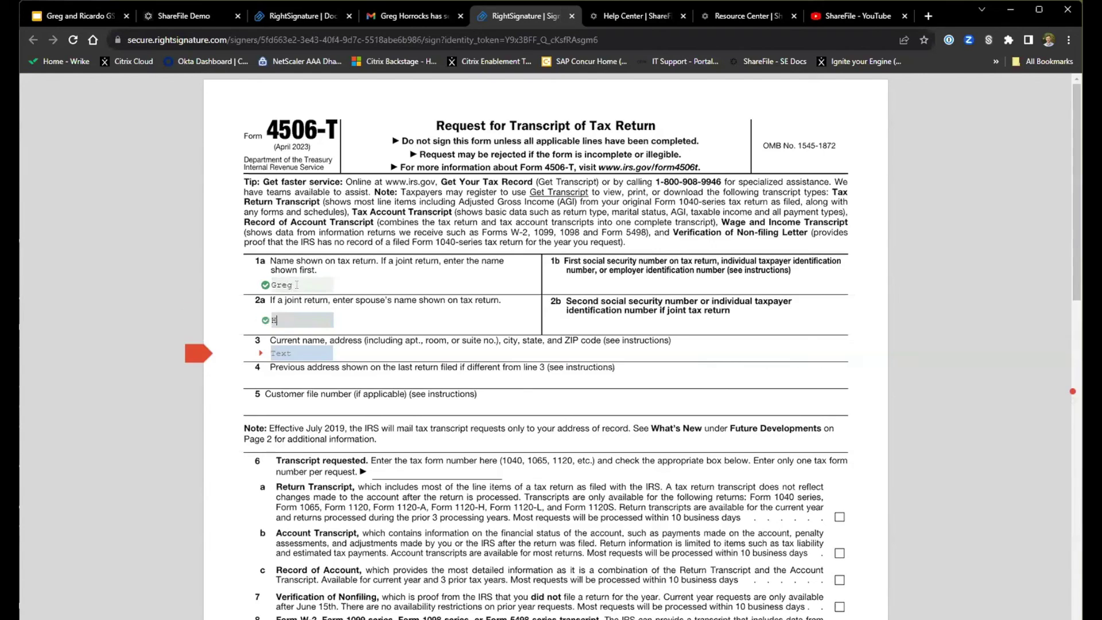
pyautogui.write('Greg')
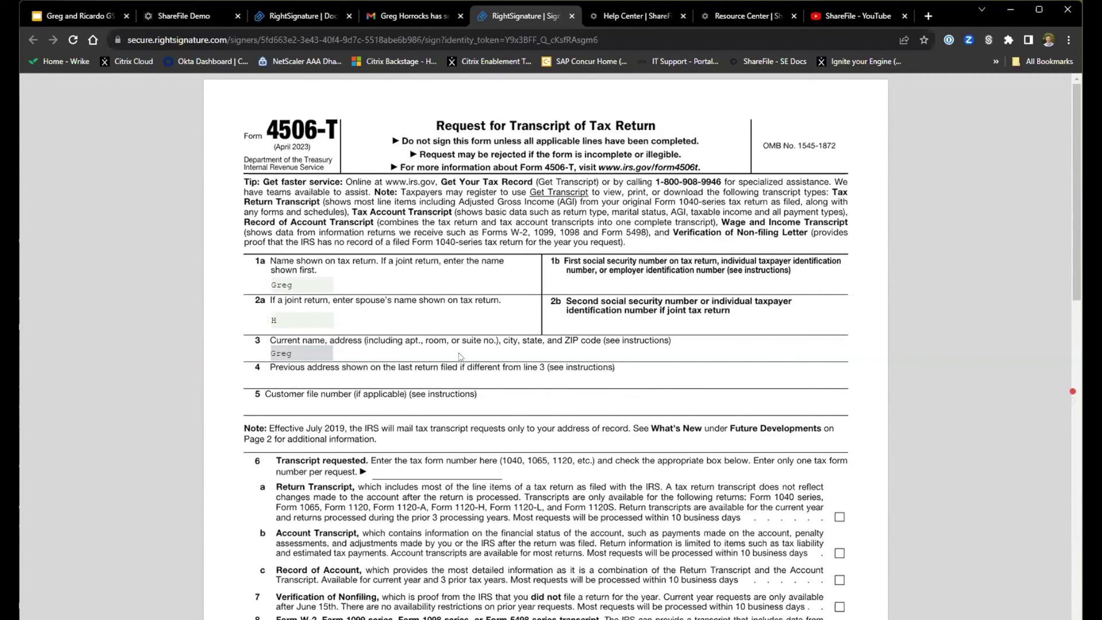
pyautogui.press('Tab')
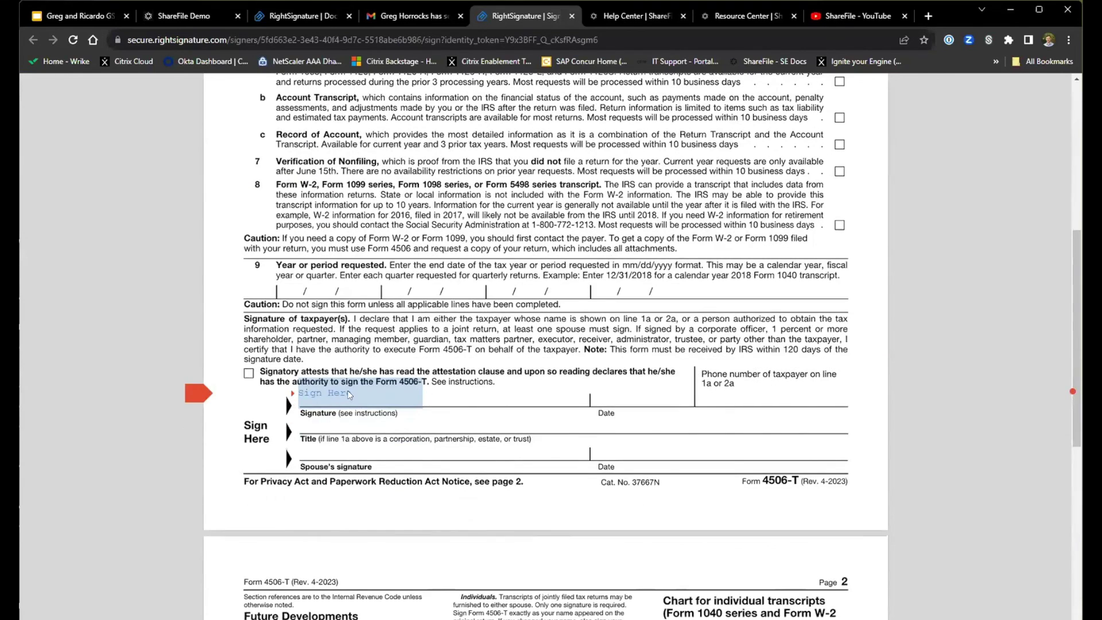
# Step: Try a drawn signature in the signature field, and apply a typed signature with the signer's name instead
pyautogui.click(349, 394)
pyautogui.moveTo(326, 416)
pyautogui.mouseDown()
pyautogui.moveTo(385, 355)
pyautogui.moveTo(513, 374)
pyautogui.moveTo(676, 373)
pyautogui.mouseUp()
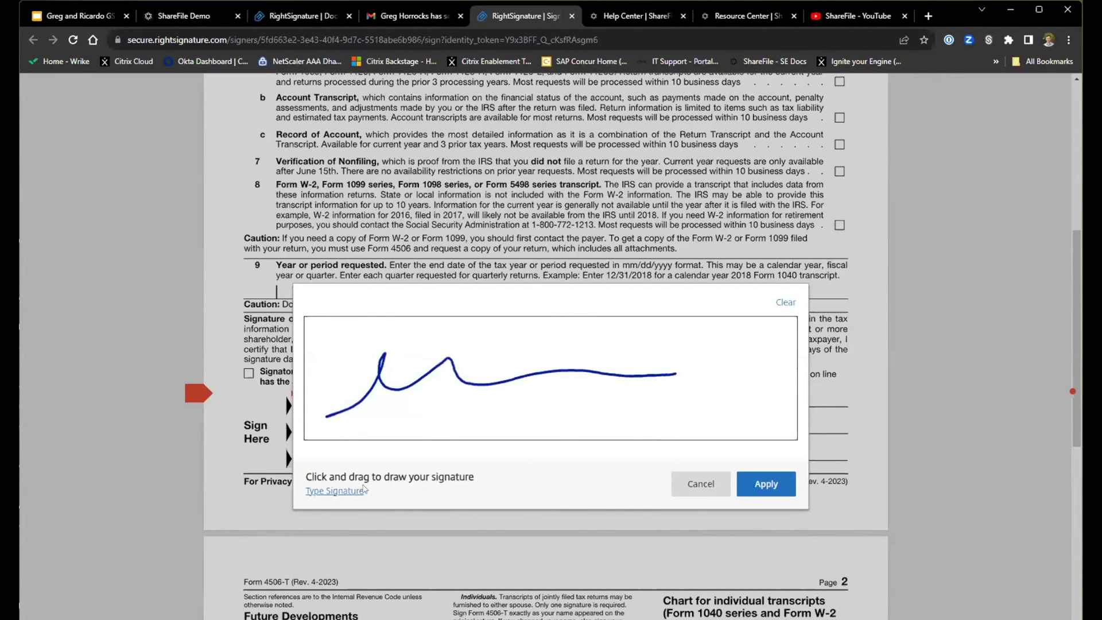
pyautogui.click(332, 492)
pyautogui.click(331, 492)
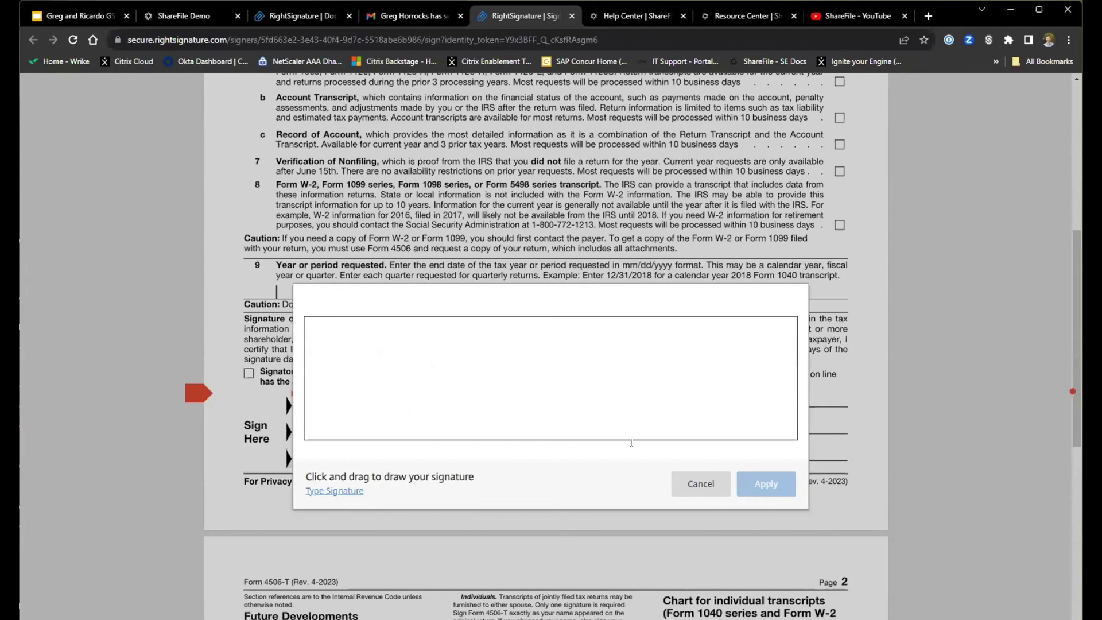
pyautogui.click(334, 490)
pyautogui.write('G')
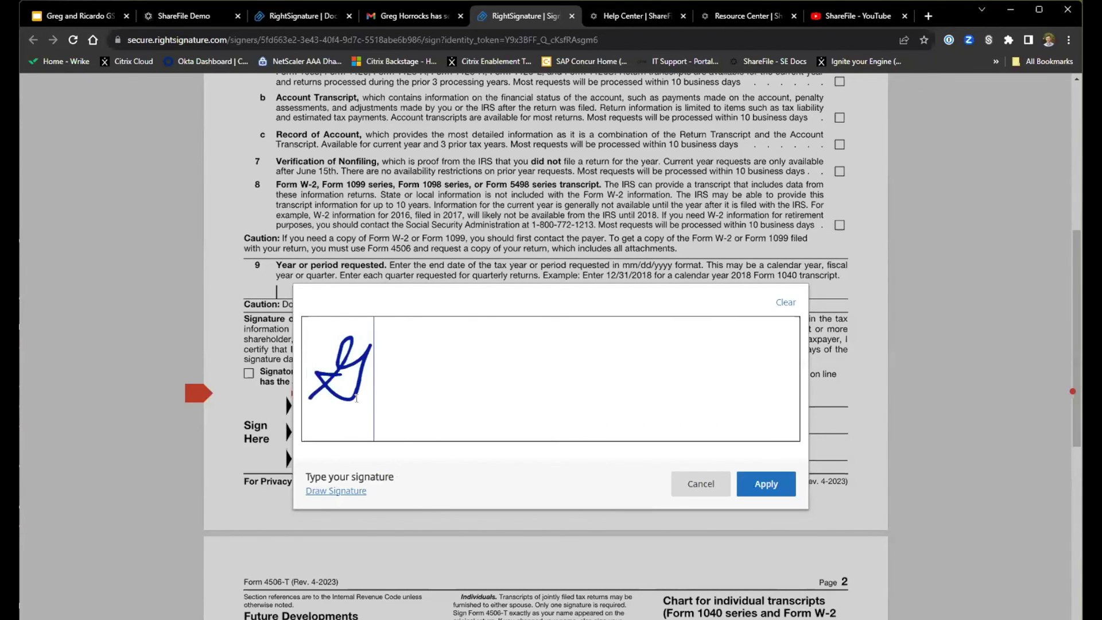
pyautogui.write('reg H')
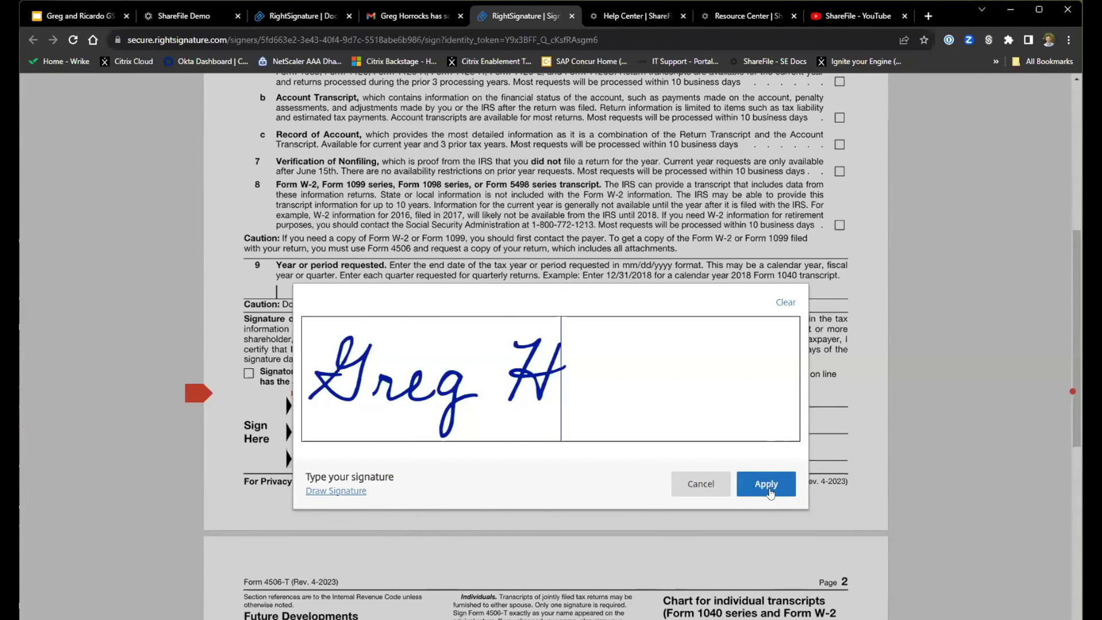
pyautogui.click(768, 491)
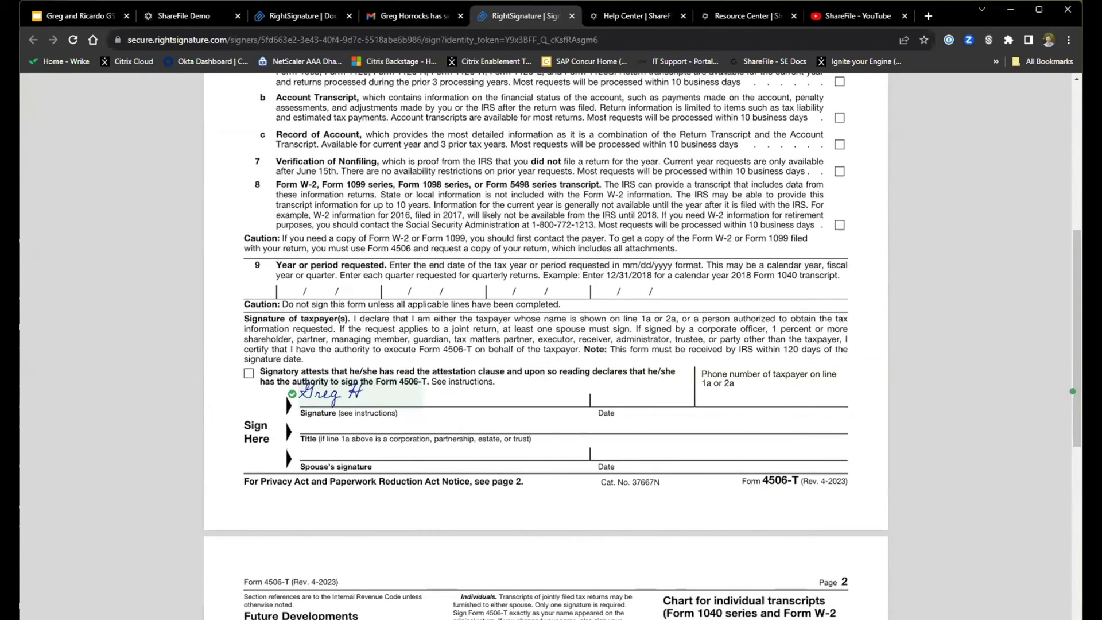
# Step: Show the signer's additional document options, and submit the signature with agreement to the terms
pyautogui.click(839, 619)
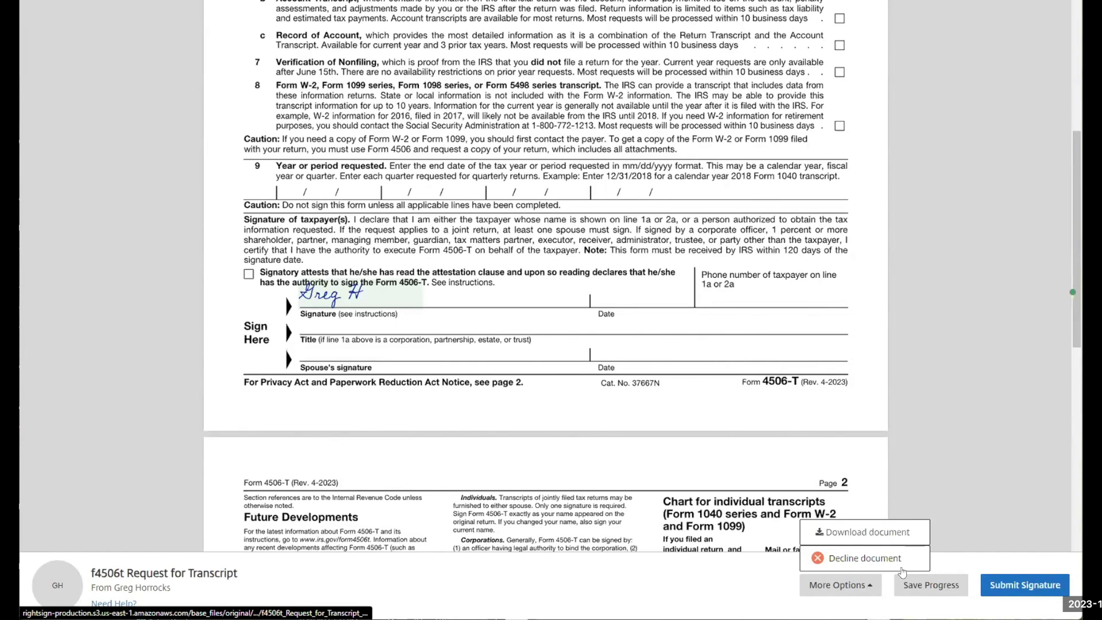
pyautogui.click(927, 586)
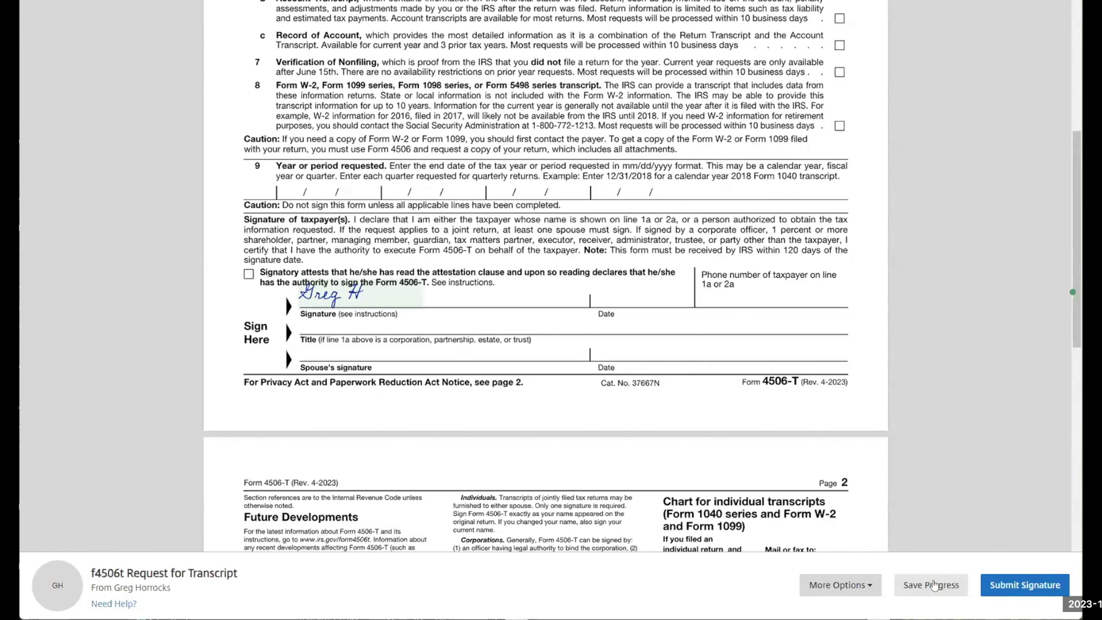
pyautogui.click(1024, 586)
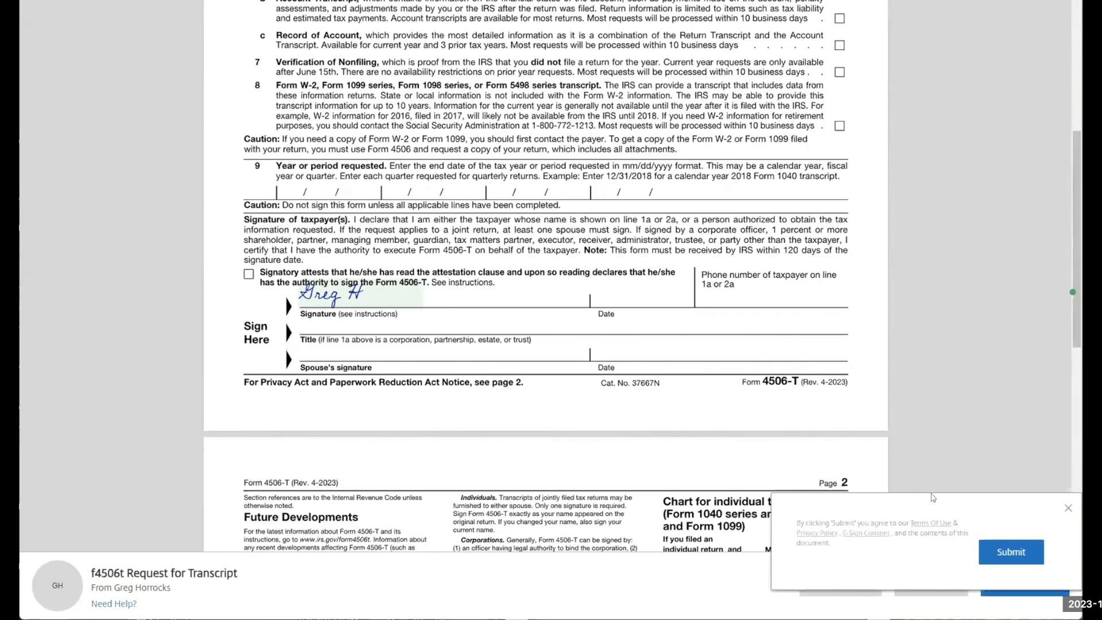
pyautogui.click(993, 553)
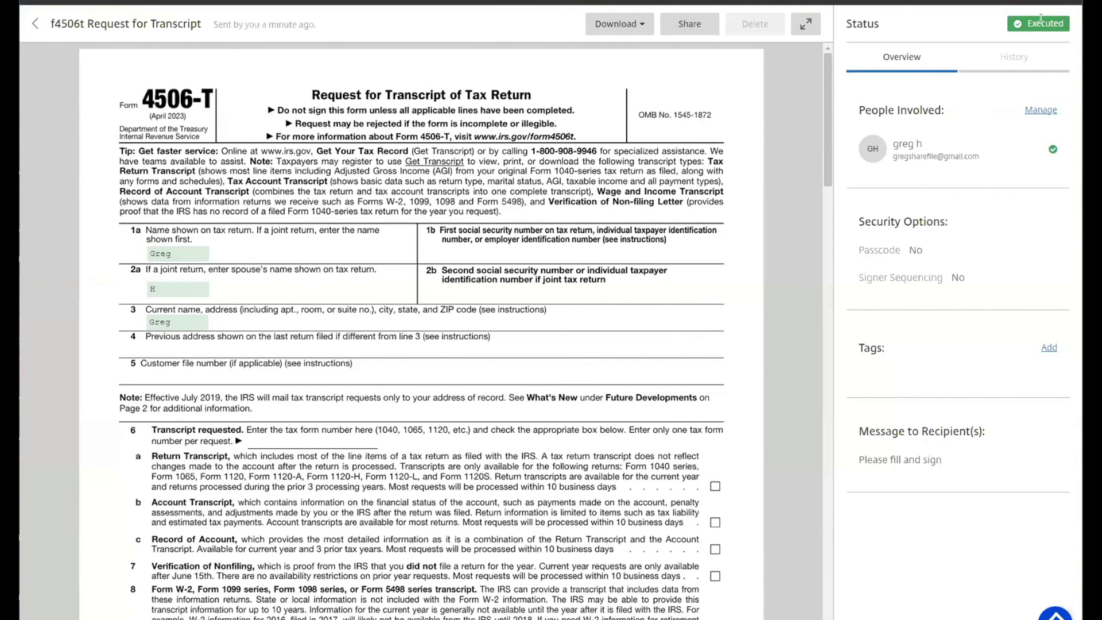
# Step: Review the executed transcript request, including its signature certificate, signer details and audit trail
pyautogui.scroll(-5, 821, 268)
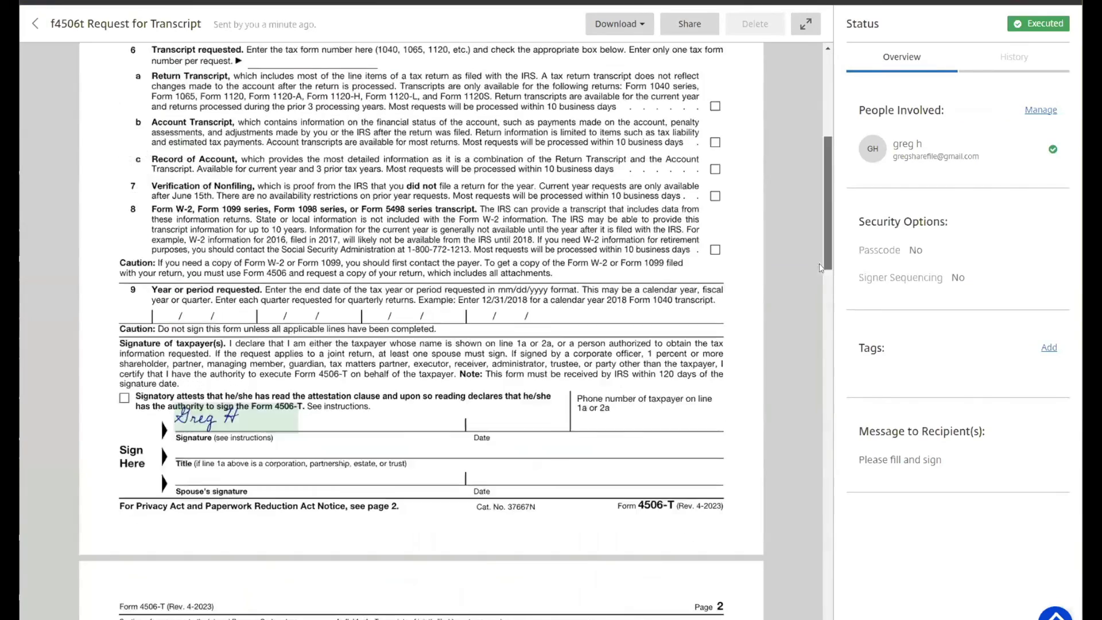
pyautogui.scroll(-5, 711, 381)
pyautogui.scroll(-10, 709, 381)
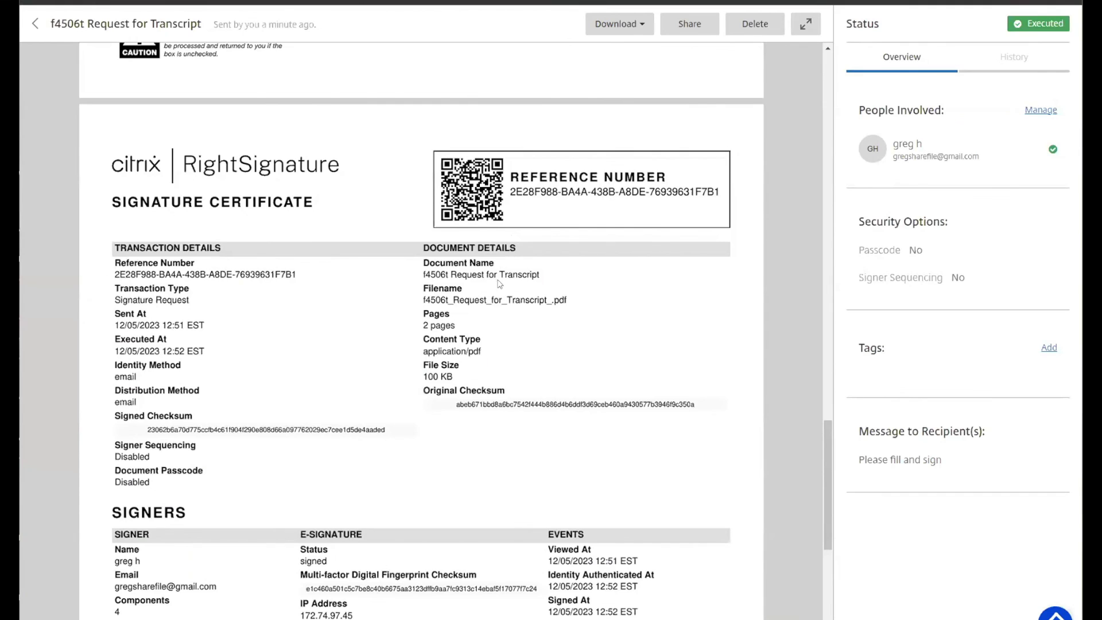
pyautogui.scroll(-3, 521, 370)
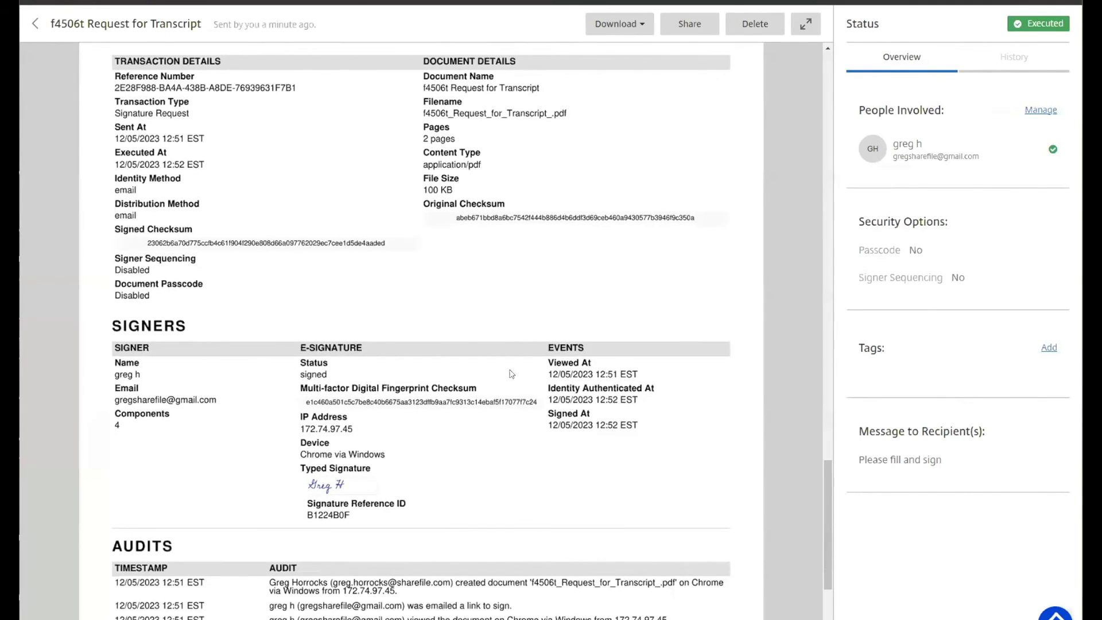
pyautogui.scroll(-1, 509, 372)
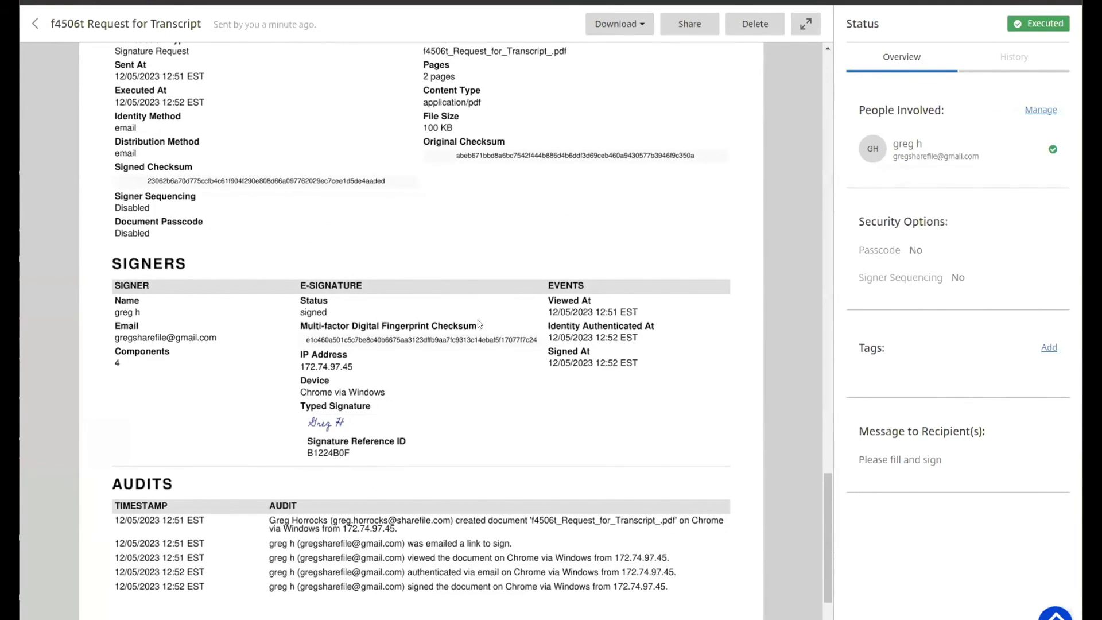
pyautogui.scroll(15, 479, 310)
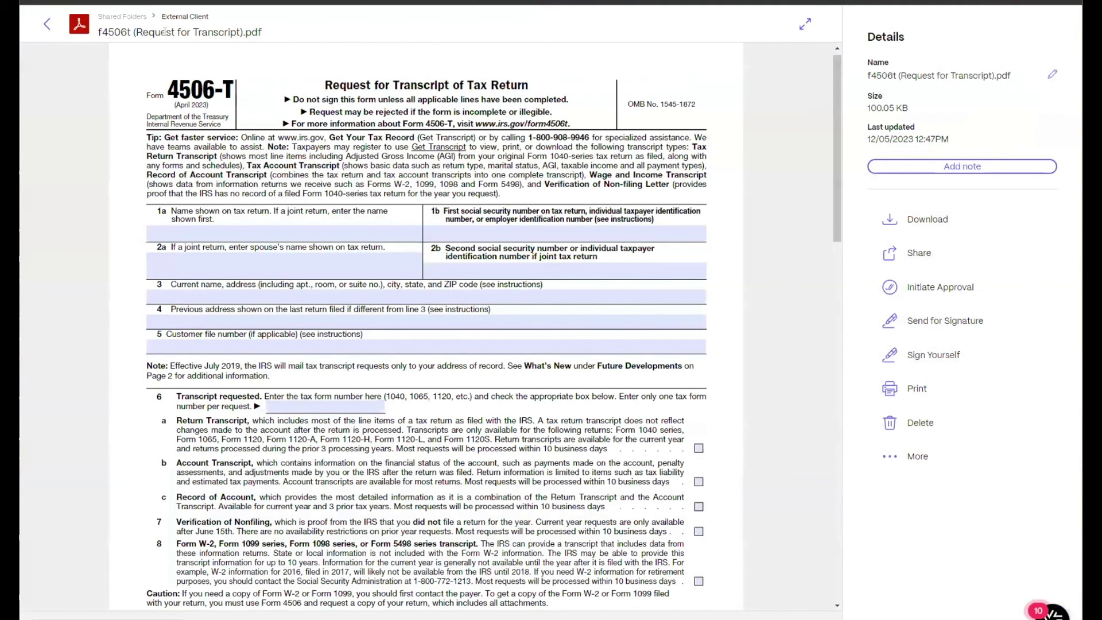
# Step: Return to the External Client folder and show the actions available for f4506t (Request for Transcript).pdf
pyautogui.press('Escape')
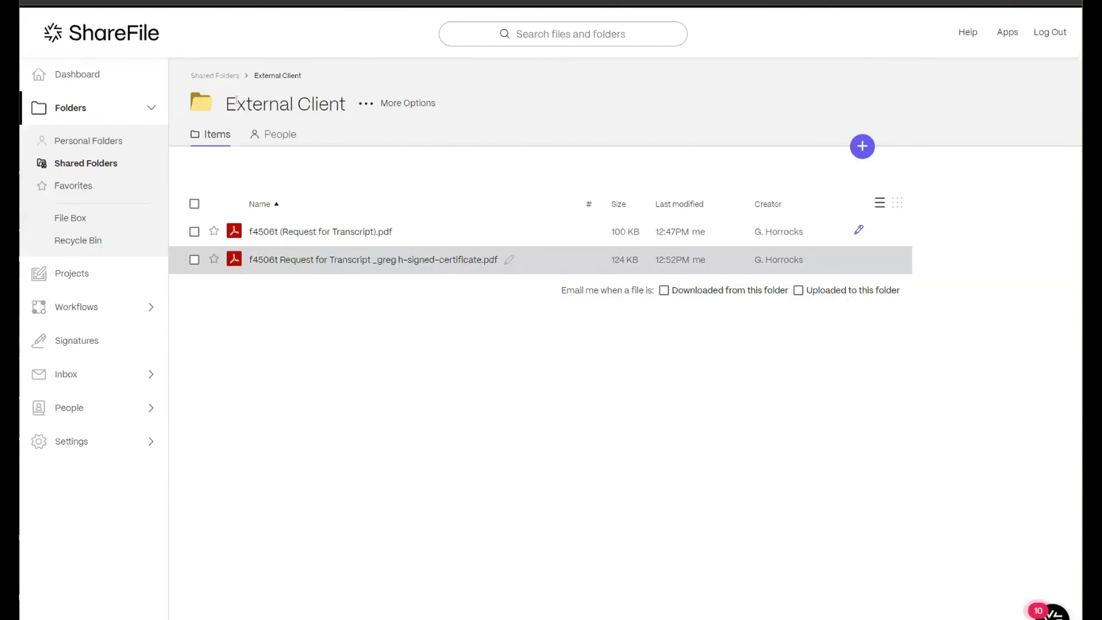
pyautogui.moveTo(236, 102); pyautogui.dragTo(349, 106)
pyautogui.click(334, 104)
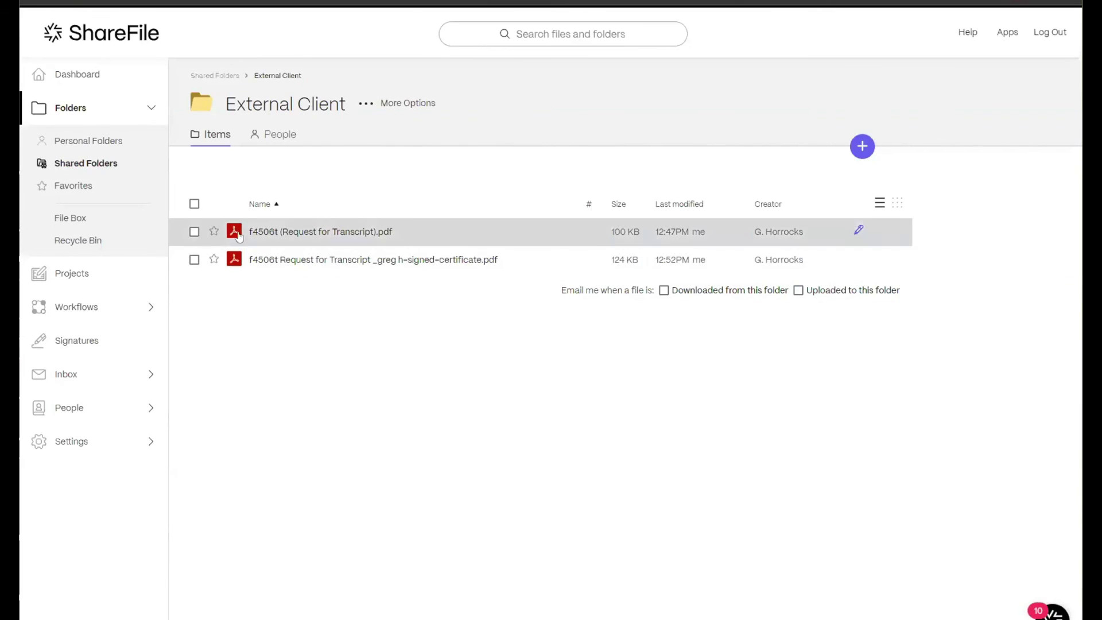
pyautogui.click(194, 232)
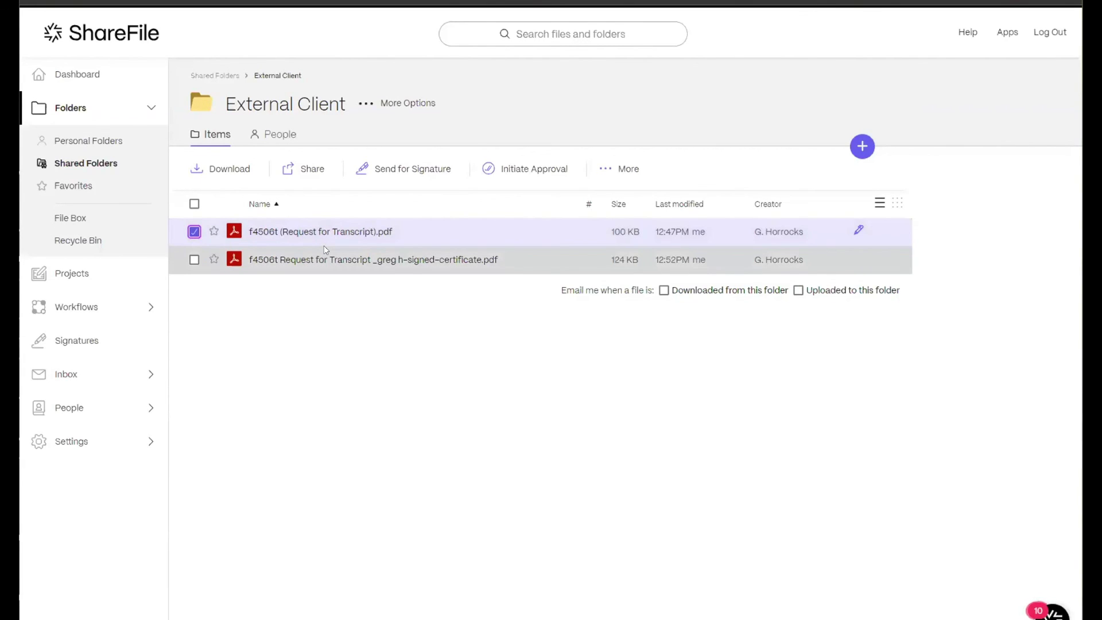
pyautogui.click(194, 231)
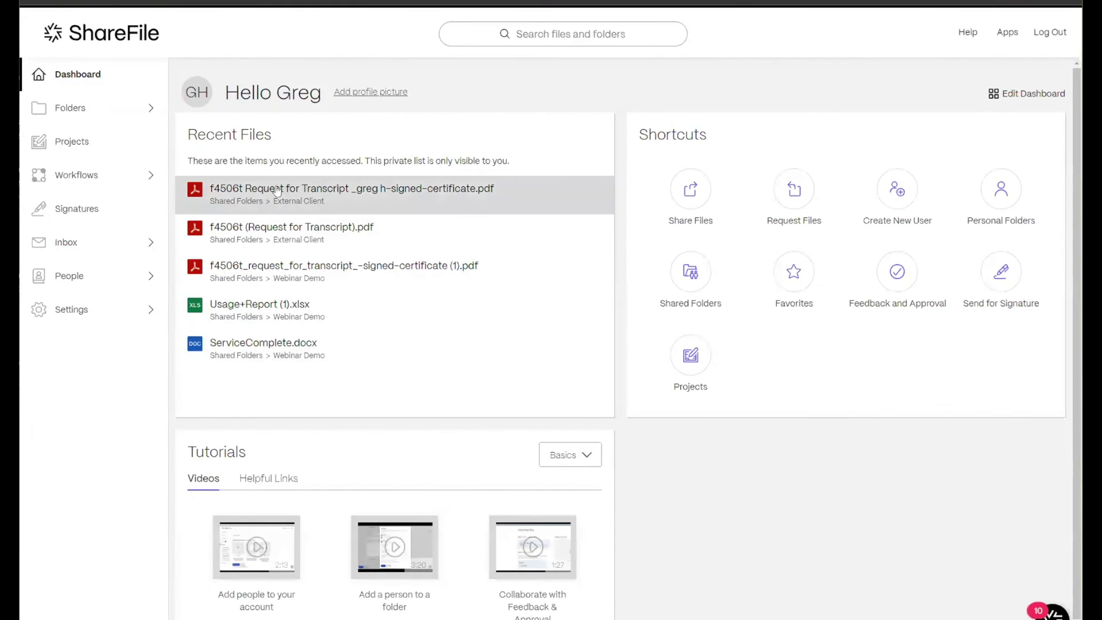
# Step: Open f4506t (Request for Transcript).pdf from the recent files and prepare it for signing yourself
pyautogui.click(255, 229)
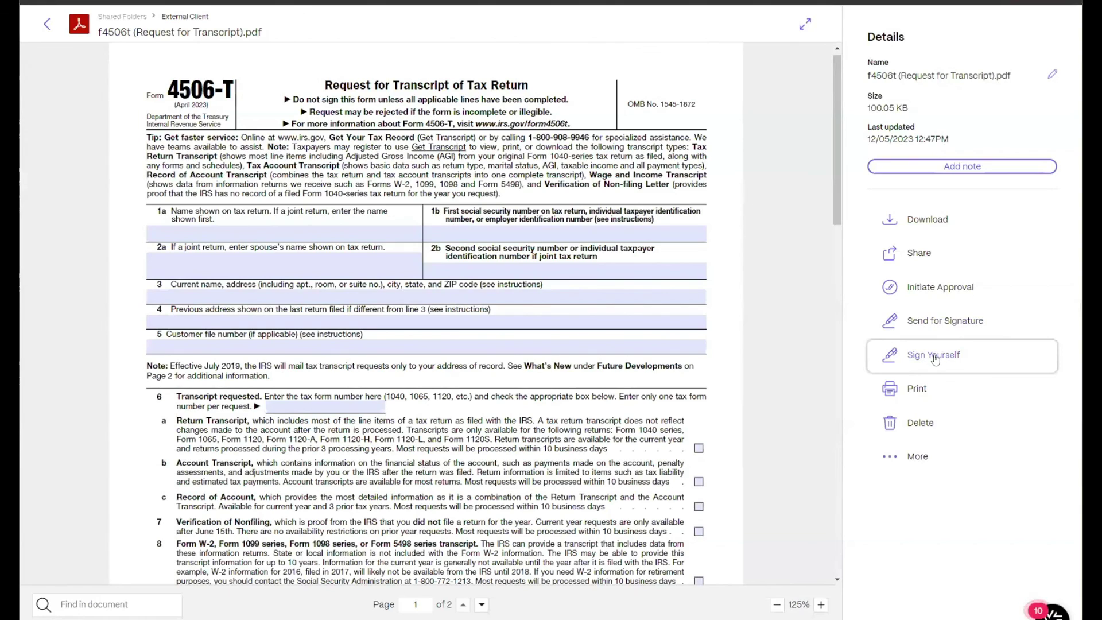
pyautogui.click(933, 357)
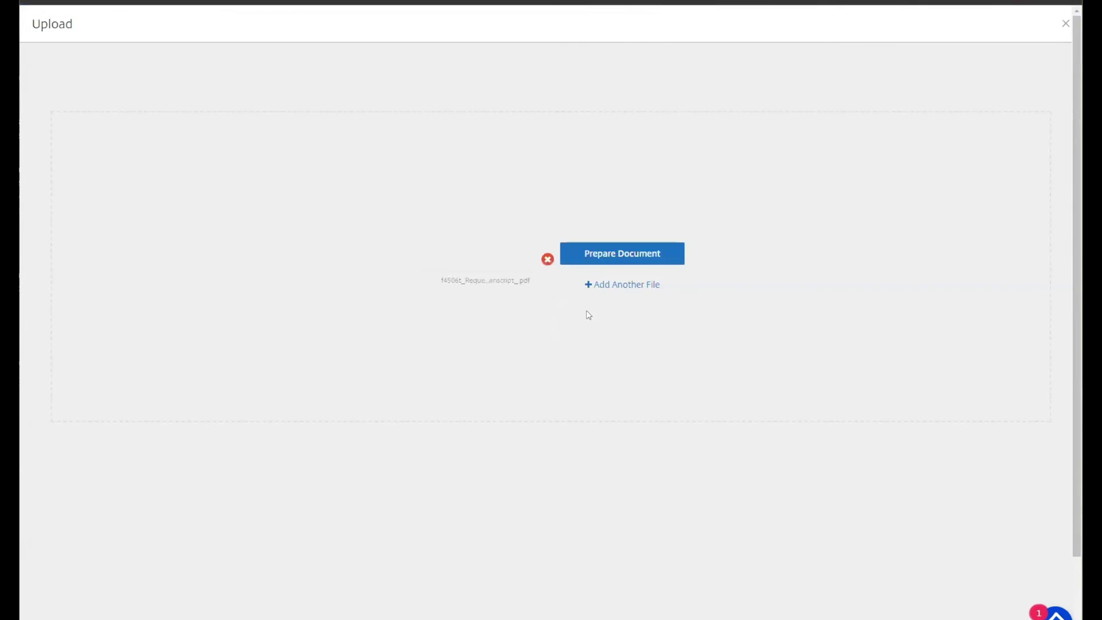
pyautogui.click(615, 257)
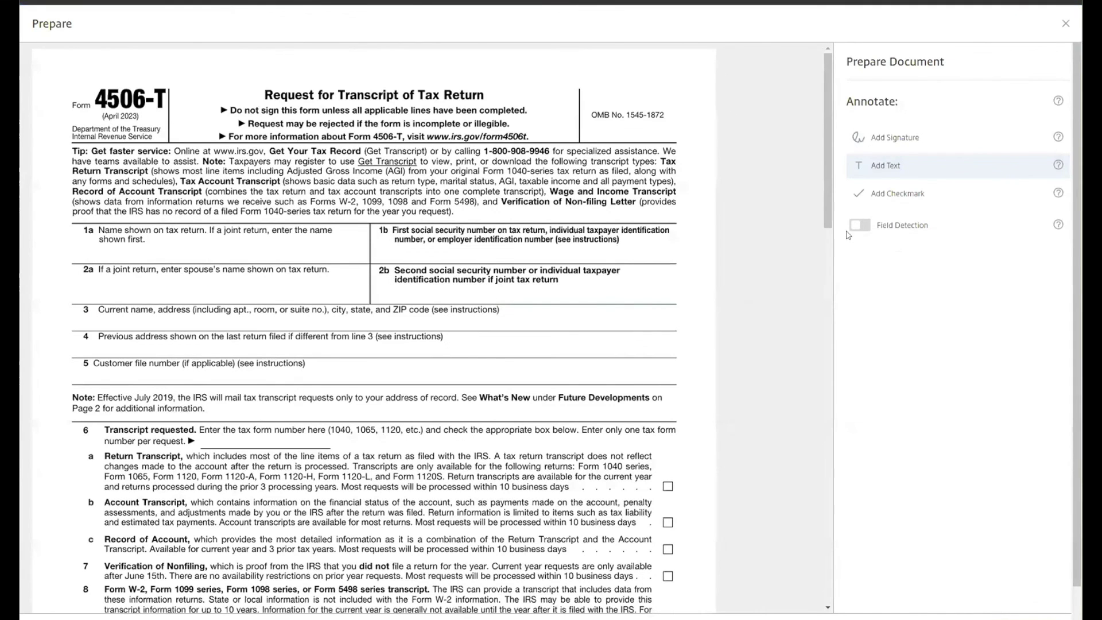
# Step: Place a signature on the form's taxpayer signature line, showing the typed option and choosing the saved signature
pyautogui.click(878, 137)
pyautogui.scroll(-20, 490, 331)
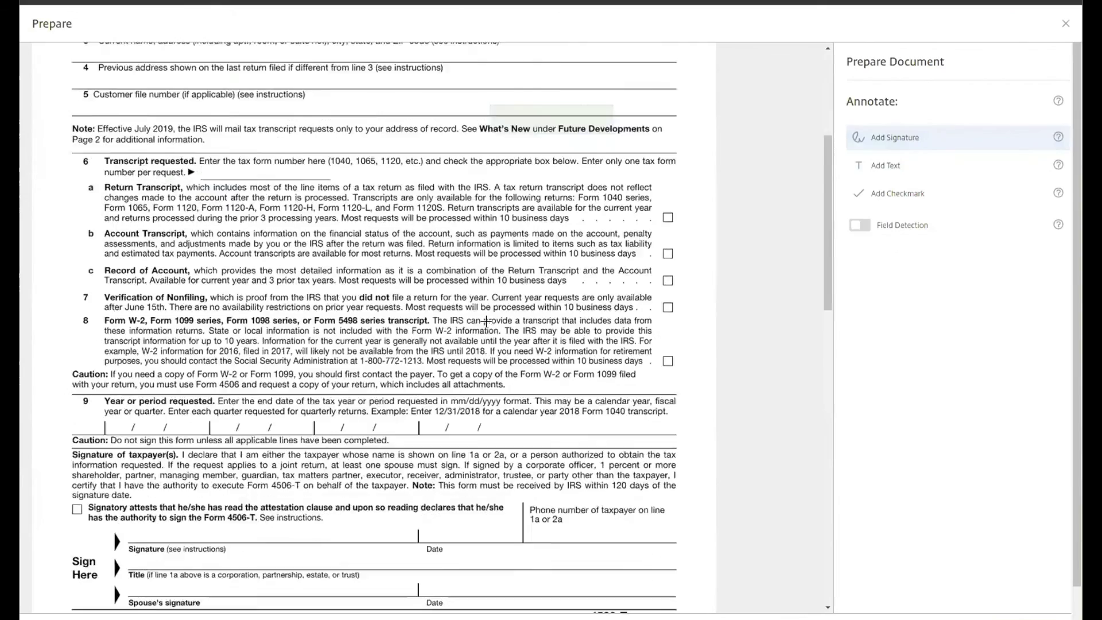
pyautogui.scroll(-1, 487, 318)
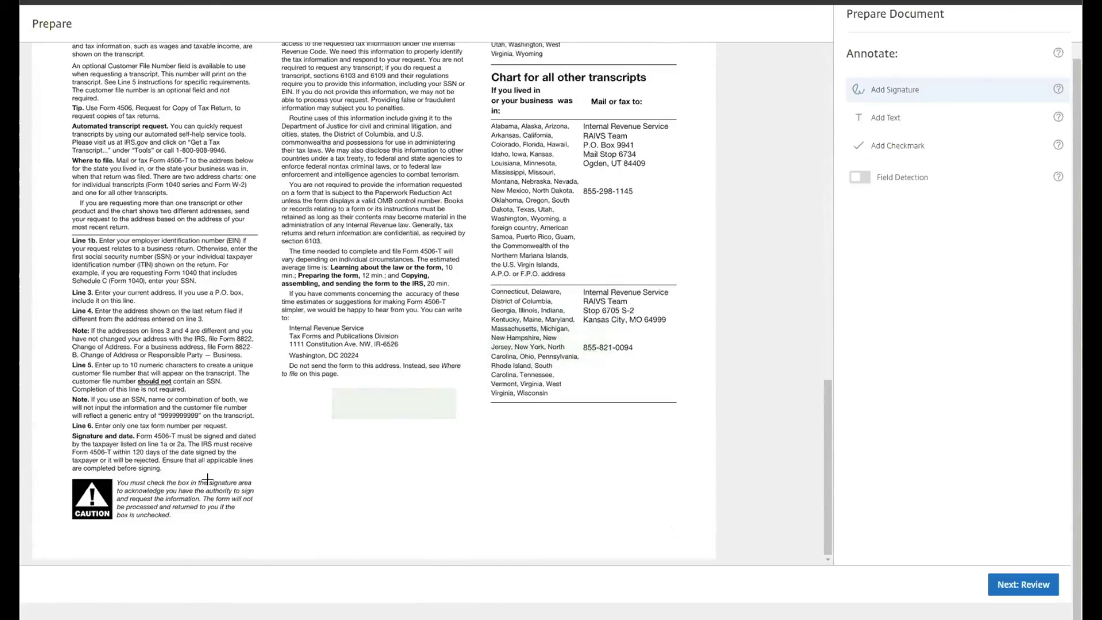
pyautogui.scroll(8, 128, 390)
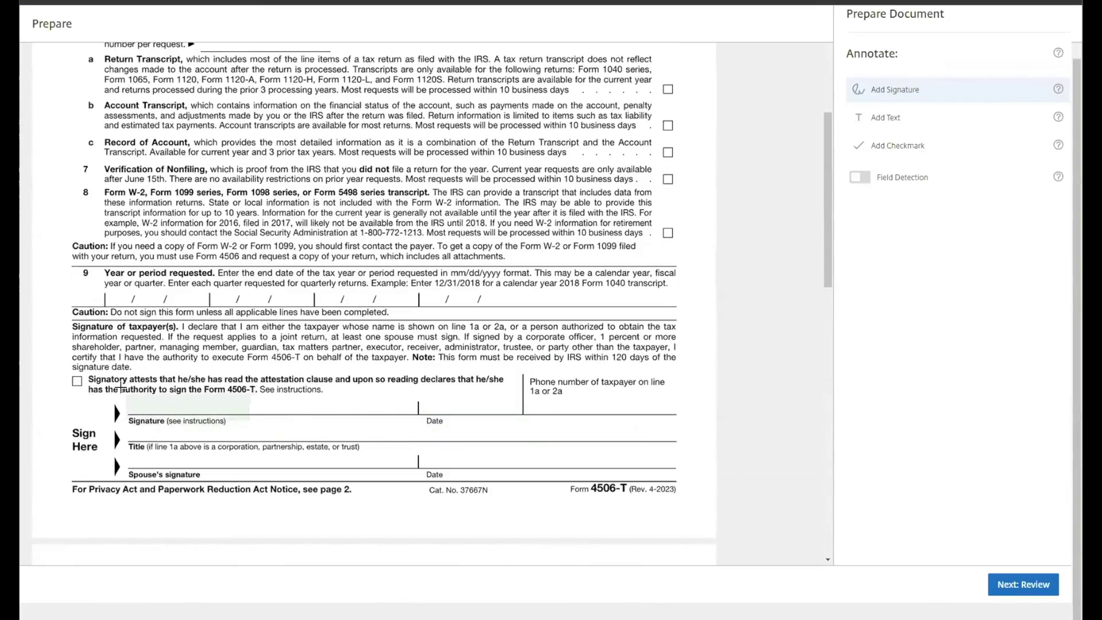
pyautogui.click(124, 389)
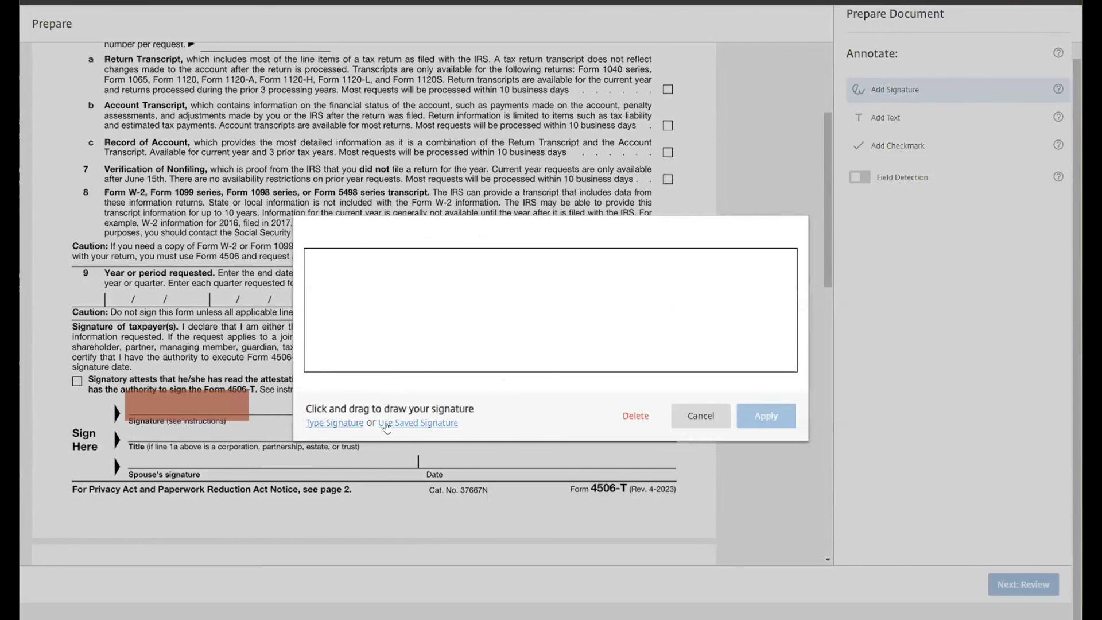
pyautogui.click(326, 424)
pyautogui.click(326, 424)
pyautogui.click(405, 425)
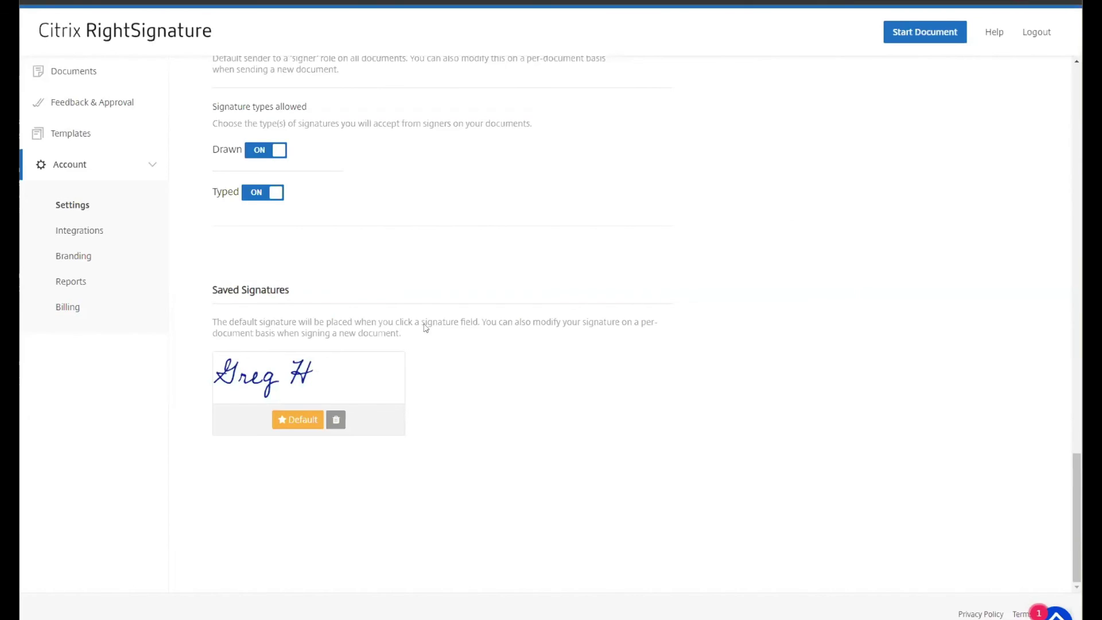
# Step: Show the integrations available in the RightSignature account
pyautogui.click(82, 230)
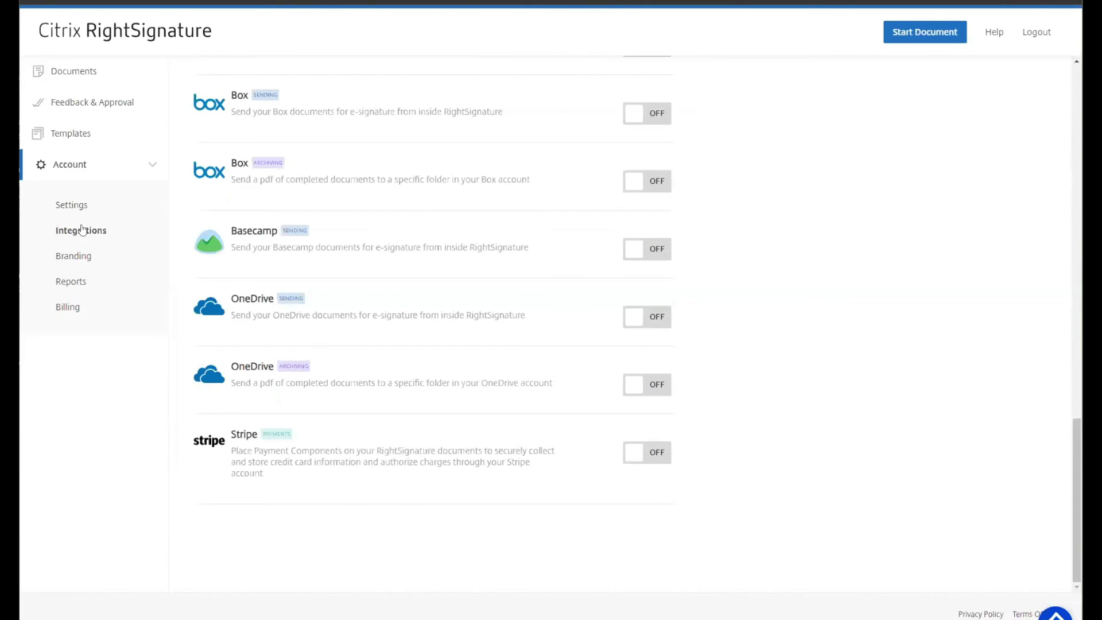